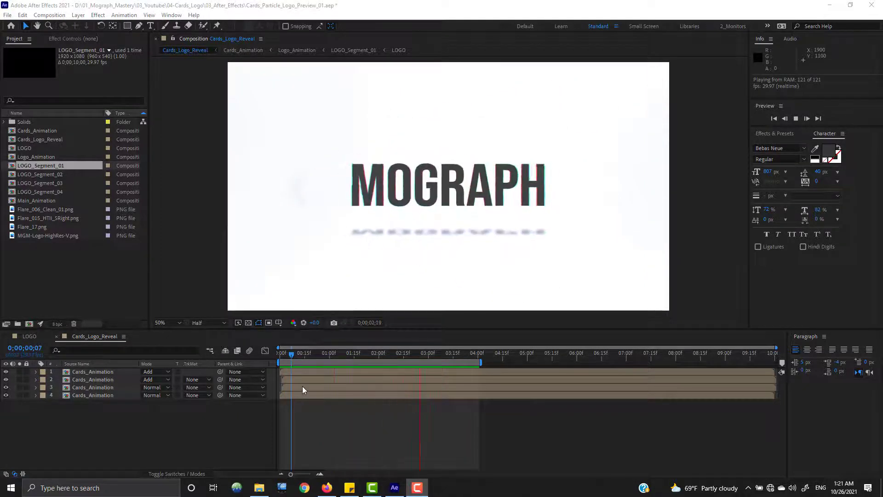
# Step: In the LOGO composition, show the MGM-Logo-HighRes-V.png layer and hide the MographMastery text layer
pyautogui.click(28, 337)
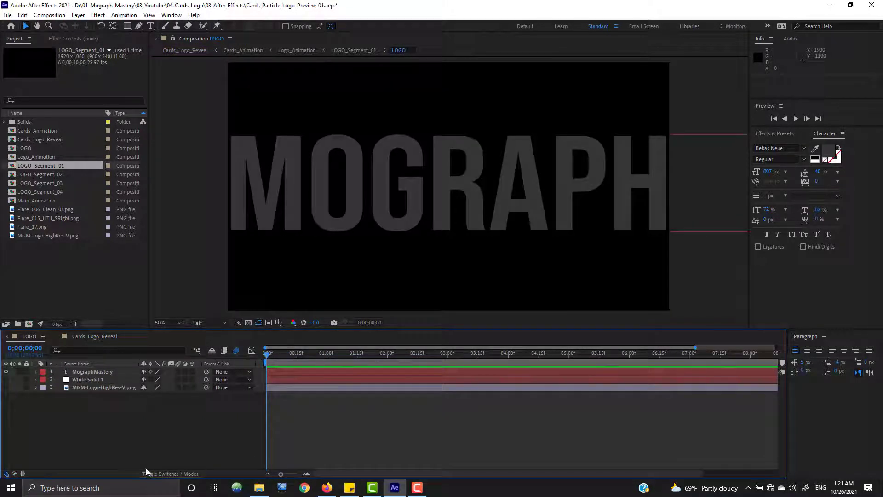
pyautogui.click(6, 387)
pyautogui.click(8, 371)
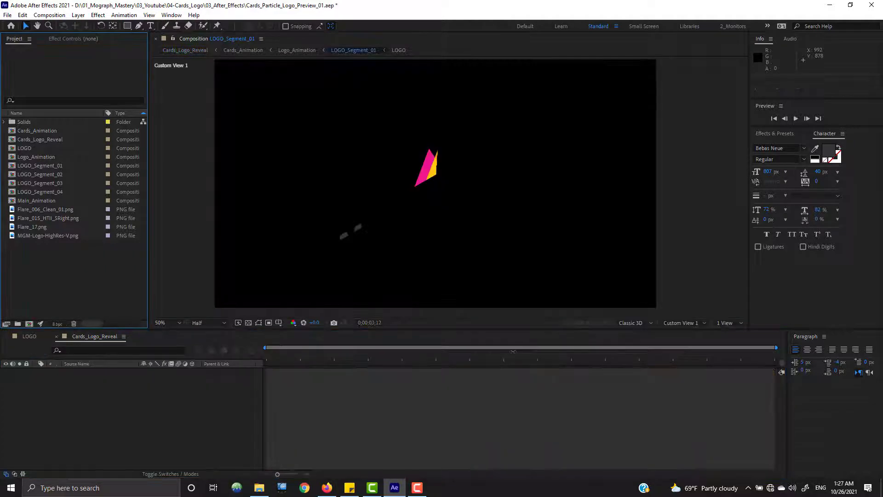
# Step: Examine the motion paths of all layers in LOGO_Segment_01 and close that composition's timeline
pyautogui.click(259, 323)
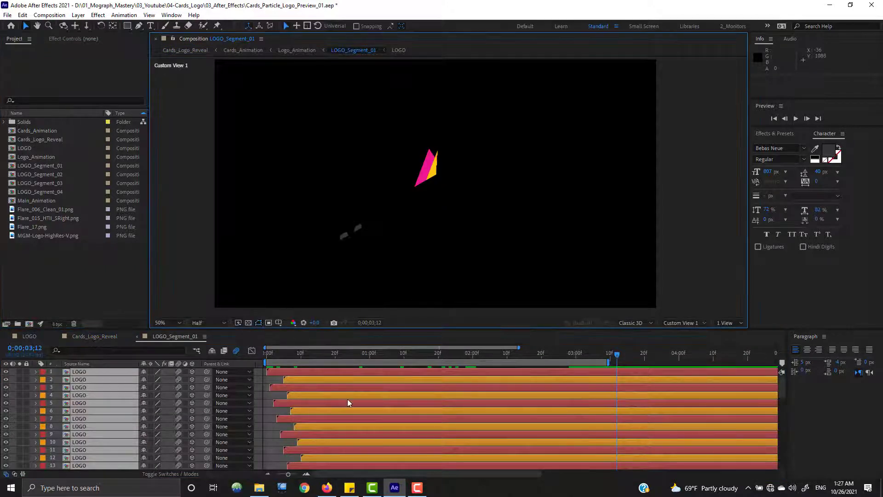
pyautogui.click(271, 447)
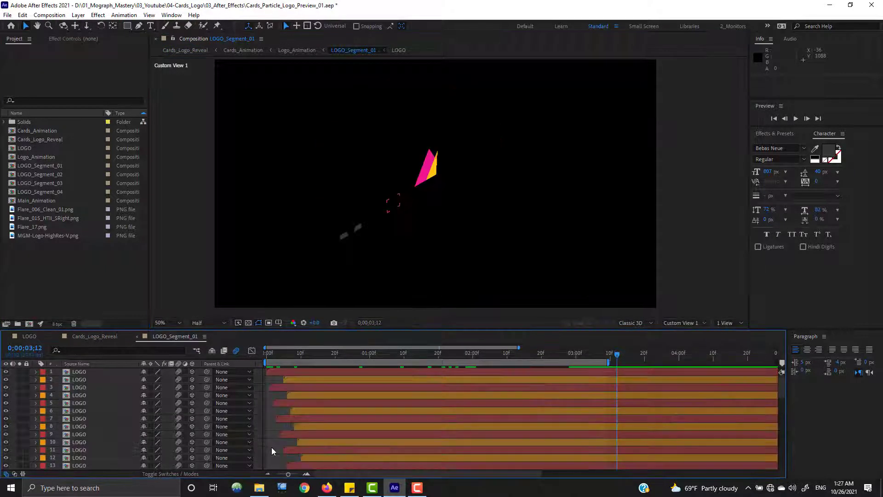
pyautogui.hotkey('ctrl', 'a')
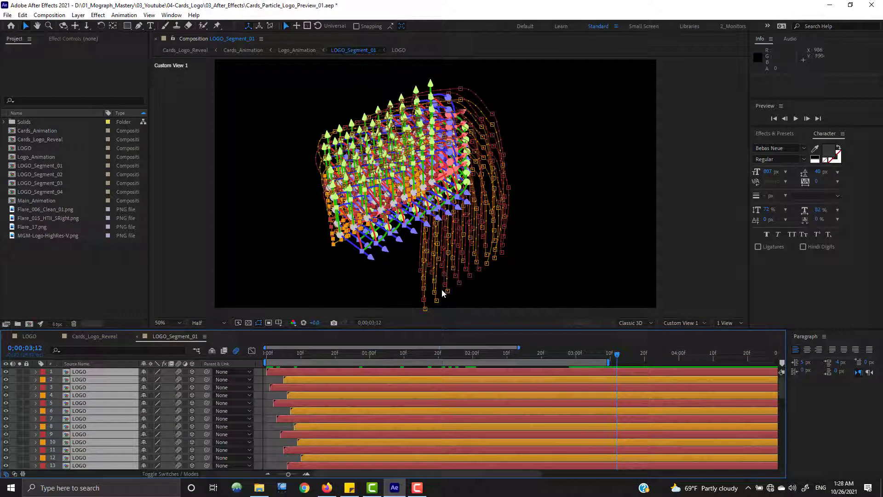
pyautogui.click(138, 336)
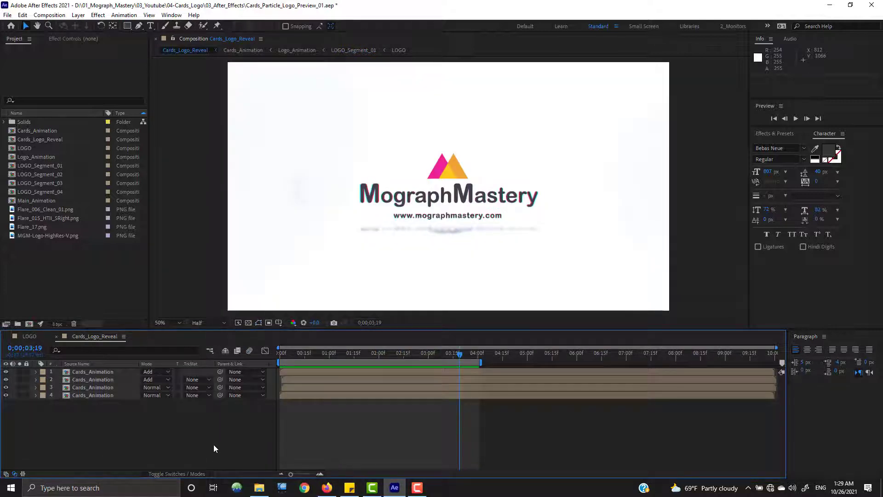
# Step: Open the Mograph_Mastery_Toolbox script to view its offset, mask and layer selection options
pyautogui.click(171, 15)
pyautogui.click(215, 415)
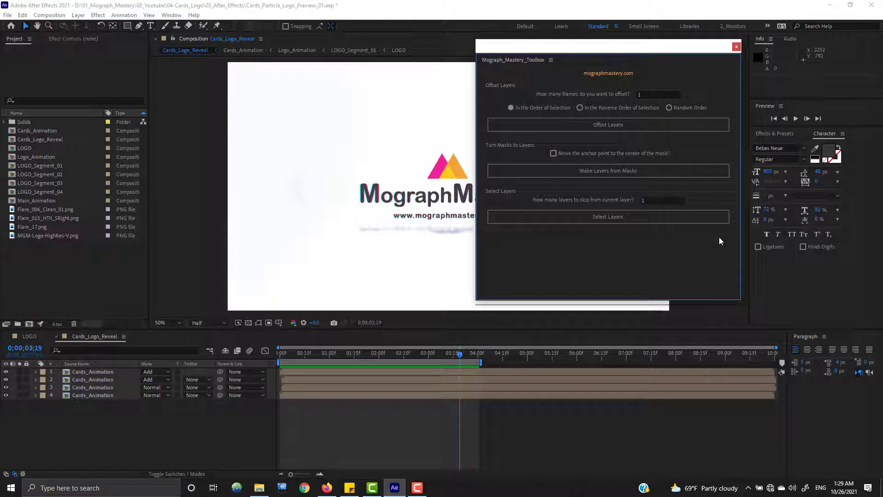
pyautogui.moveTo(624, 52); pyautogui.dragTo(625, 50)
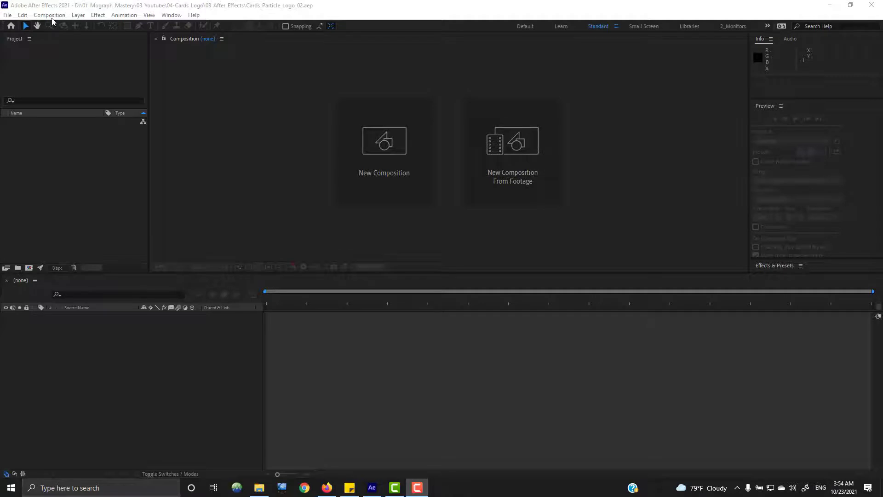
# Step: Create a composition named LOGO with the HDTV 1080 29.97 preset and a duration of 0;00;10;00
pyautogui.click(50, 15)
pyautogui.click(56, 24)
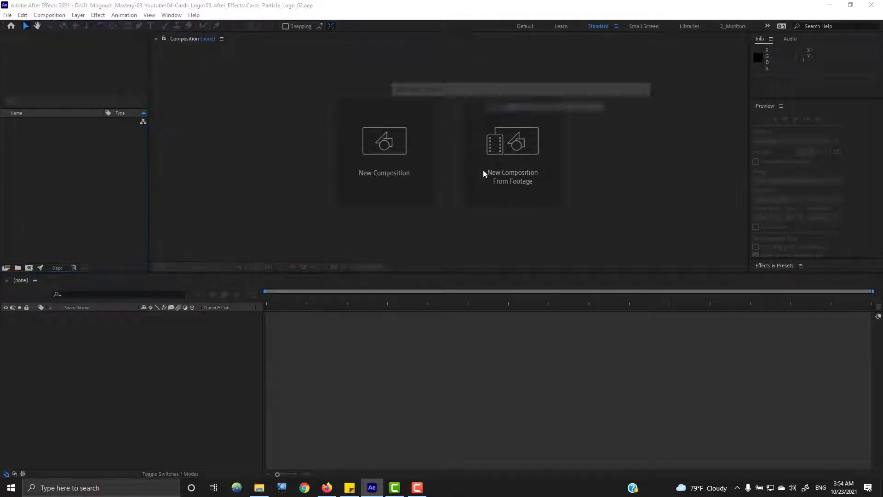
pyautogui.write('LOGO')
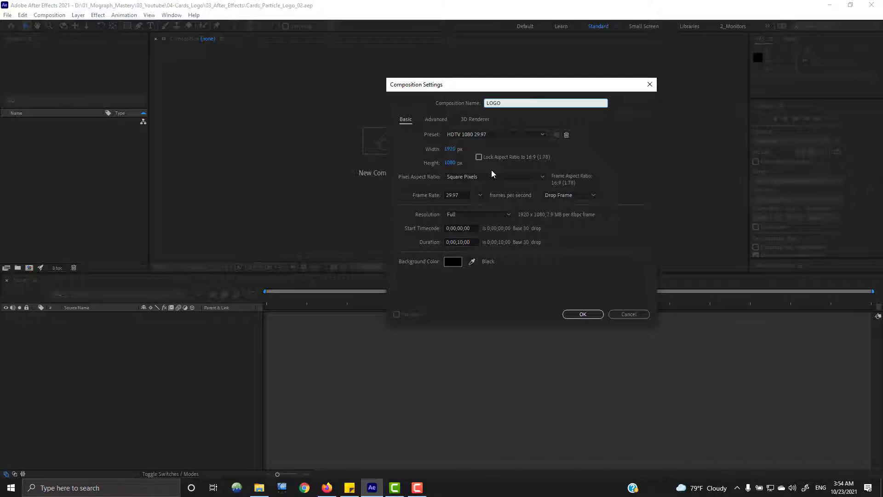
pyautogui.click(495, 134)
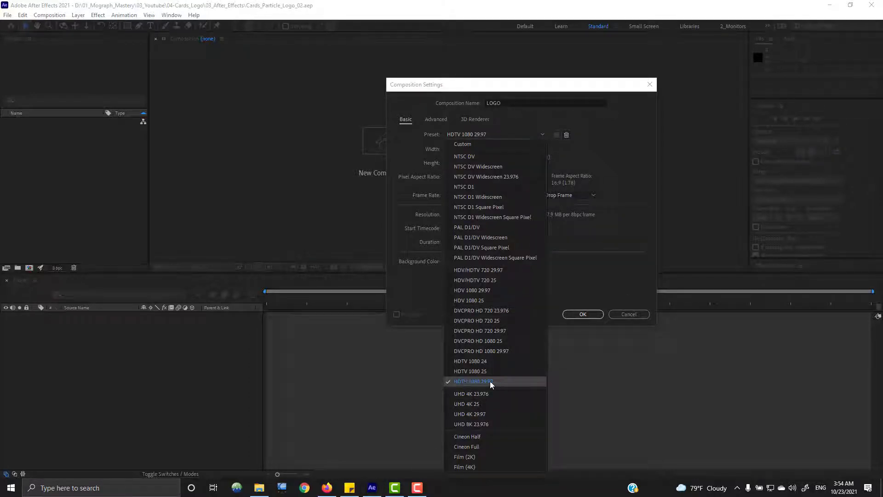
pyautogui.click(636, 244)
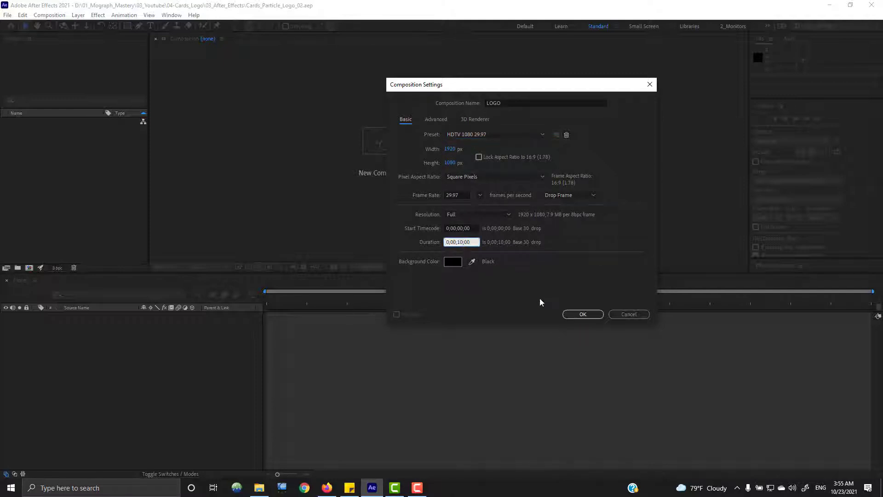
pyautogui.click(580, 314)
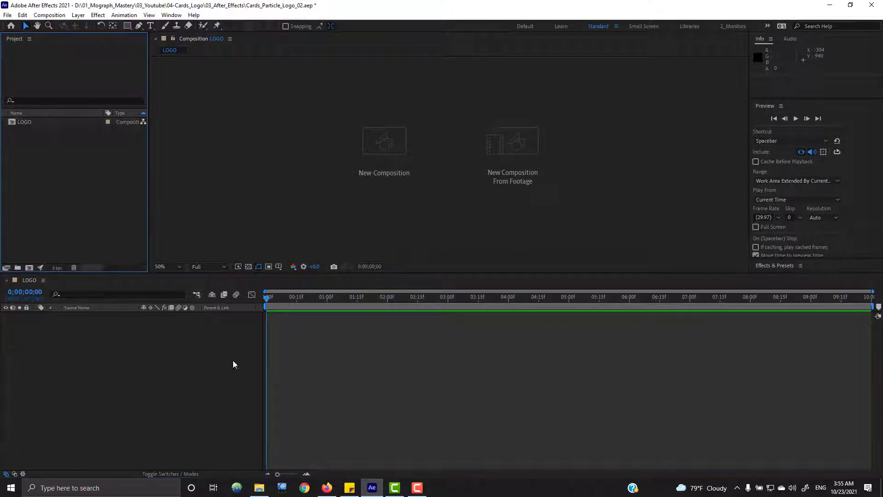
# Step: Enlarge the composition viewer and import the MGM-Logo-HighRes-V PNG file as footage
pyautogui.click(23, 122)
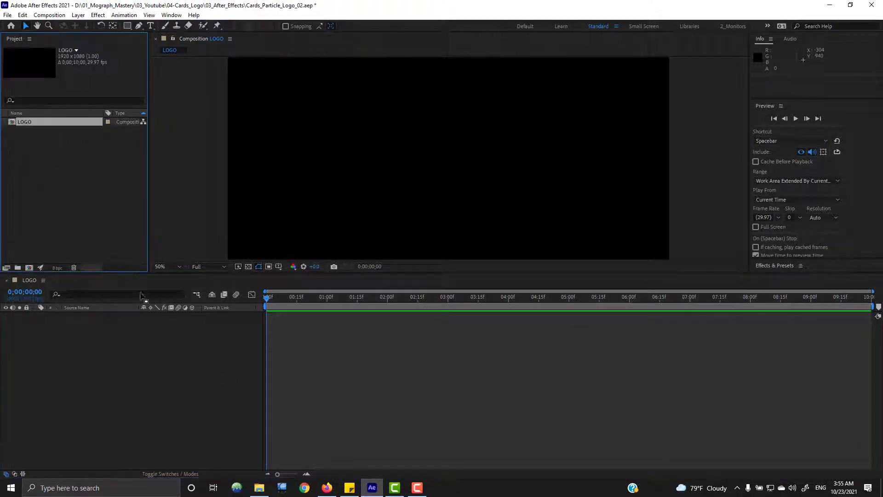
pyautogui.click(222, 371)
pyautogui.moveTo(395, 273); pyautogui.dragTo(385, 318)
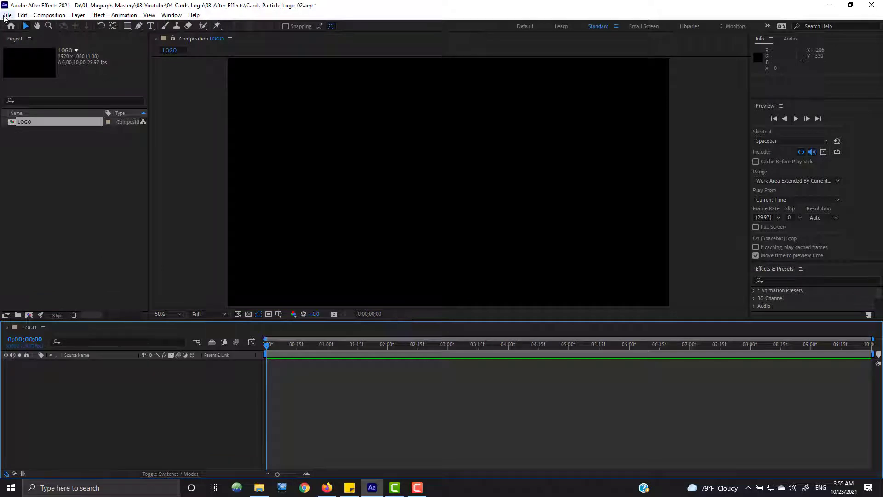
pyautogui.click(7, 15)
pyautogui.moveTo(61, 145)
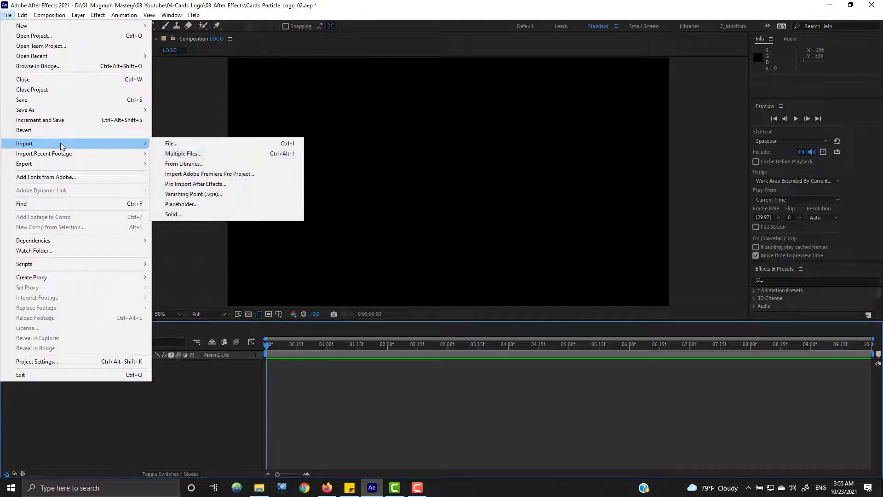
pyautogui.click(205, 143)
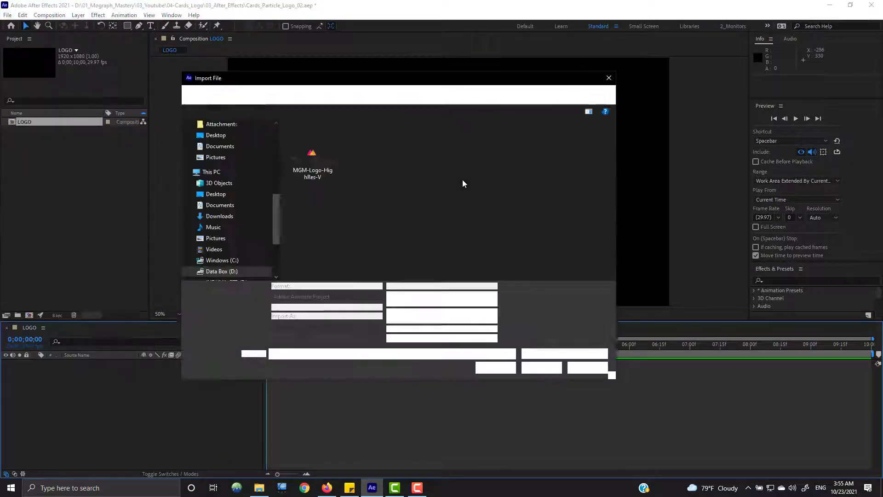
pyautogui.click(312, 159)
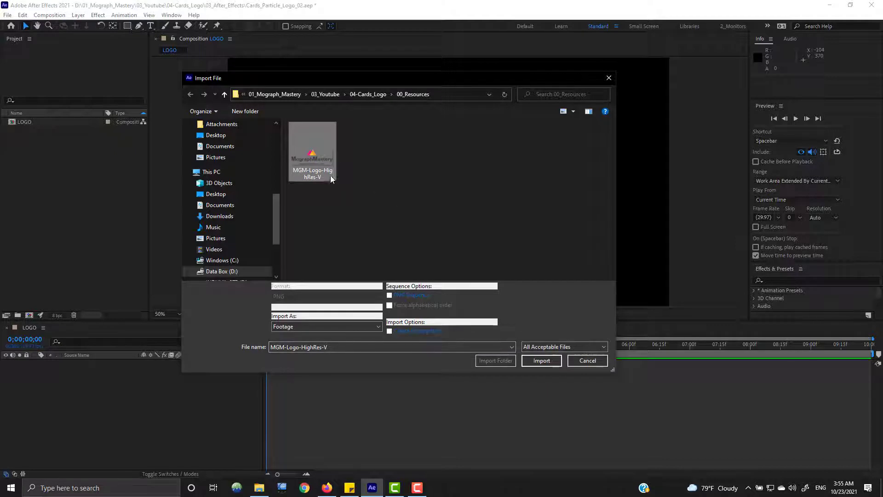
pyautogui.doubleClick(315, 157)
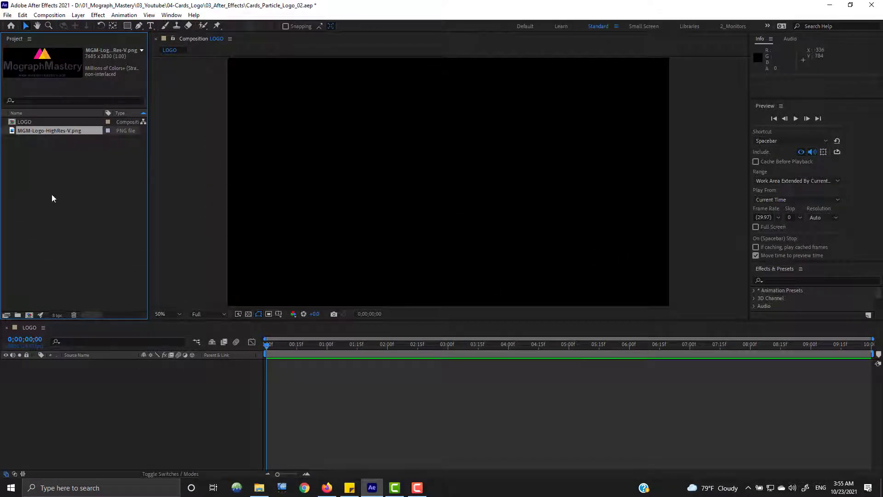
# Step: Add the MGM-Logo-HighRes-V.png image to the LOGO composition and scale it to 24% so it fits the frame
pyautogui.moveTo(35, 131); pyautogui.dragTo(184, 416)
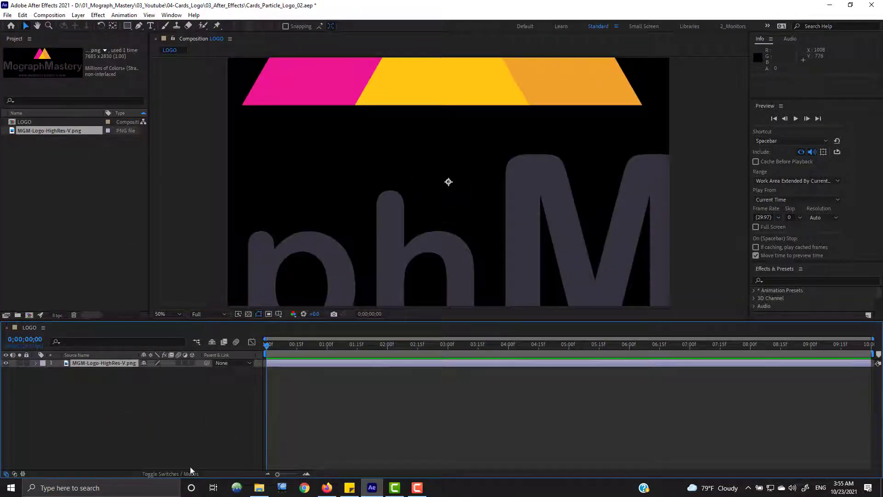
pyautogui.press('s')
pyautogui.moveTo(155, 371); pyautogui.dragTo(141, 371)
pyautogui.click(171, 424)
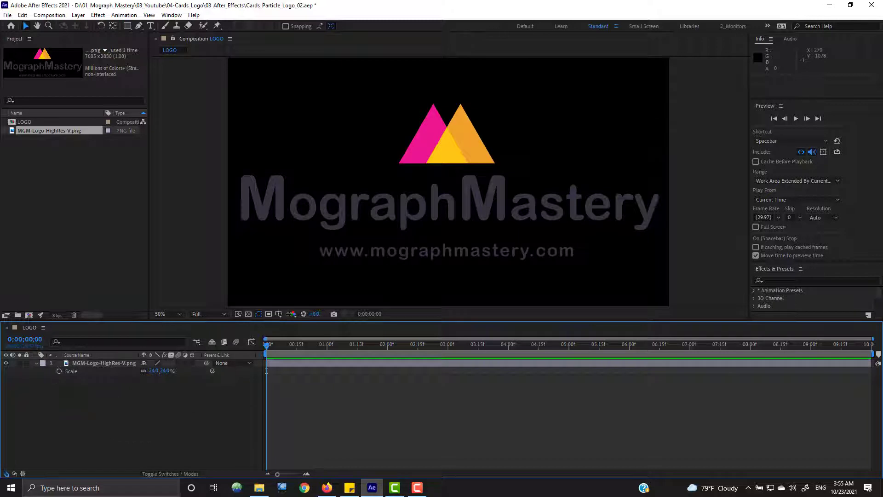
pyautogui.click(36, 363)
pyautogui.moveTo(391, 327); pyautogui.dragTo(391, 332)
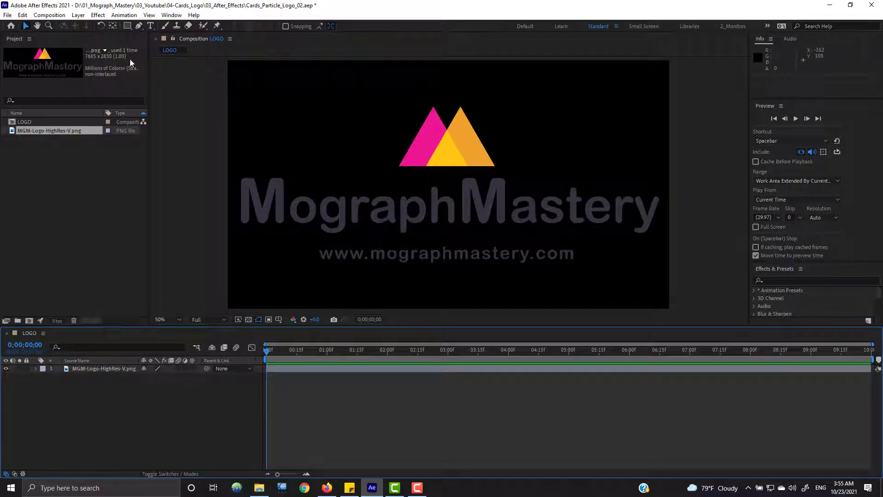
# Step: Hide the logo image layer and add a 1920 x 1080 px solid in white (FFFFFF) above it
pyautogui.click(54, 369)
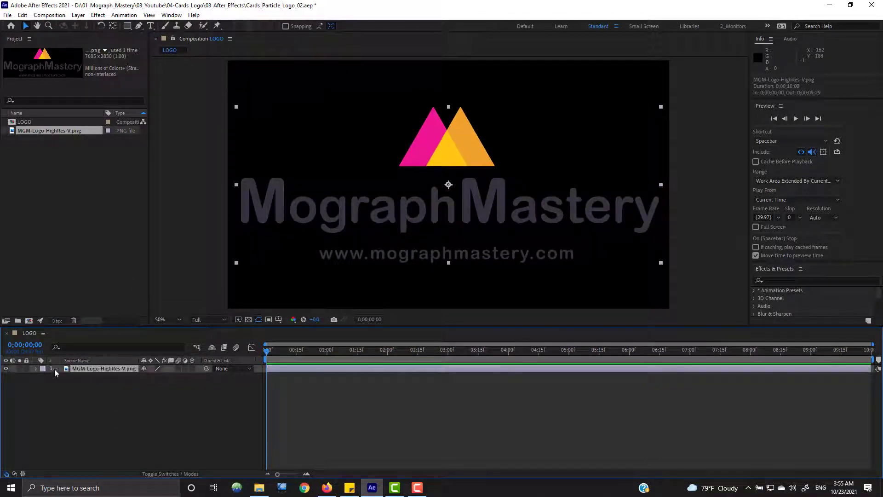
pyautogui.click(6, 369)
pyautogui.click(125, 15)
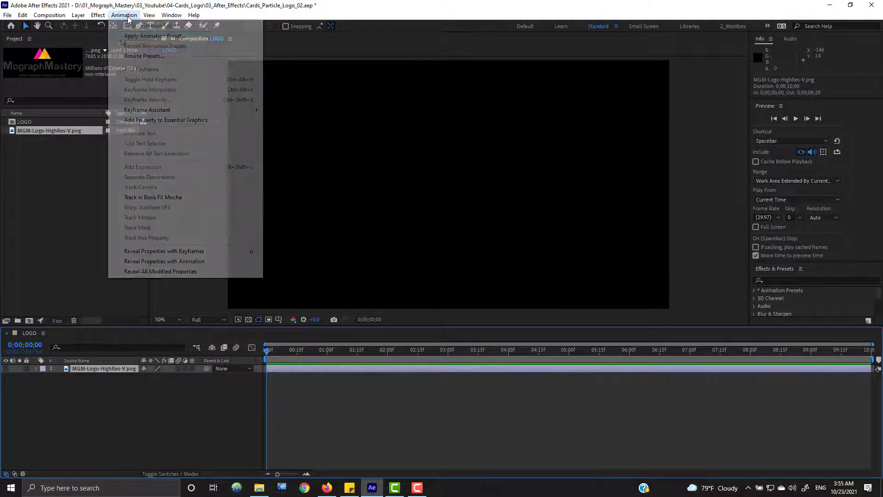
pyautogui.moveTo(78, 17)
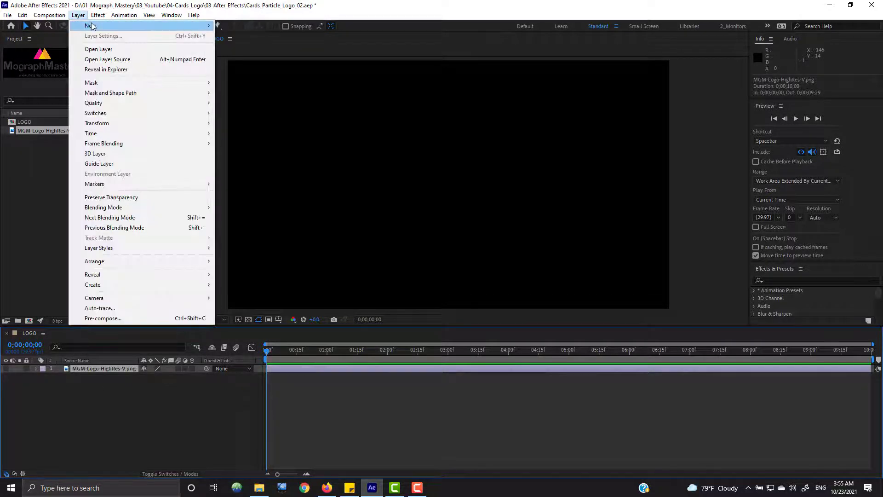
pyautogui.moveTo(120, 26)
pyautogui.click(251, 39)
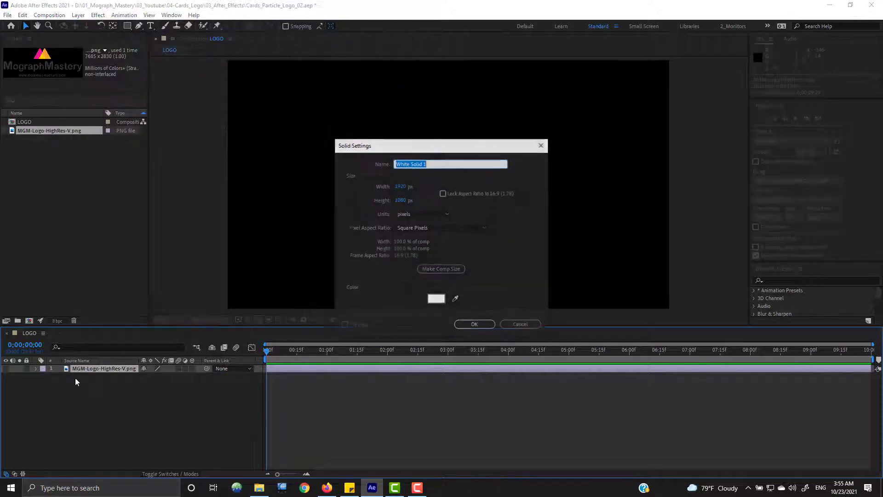
pyautogui.click(437, 299)
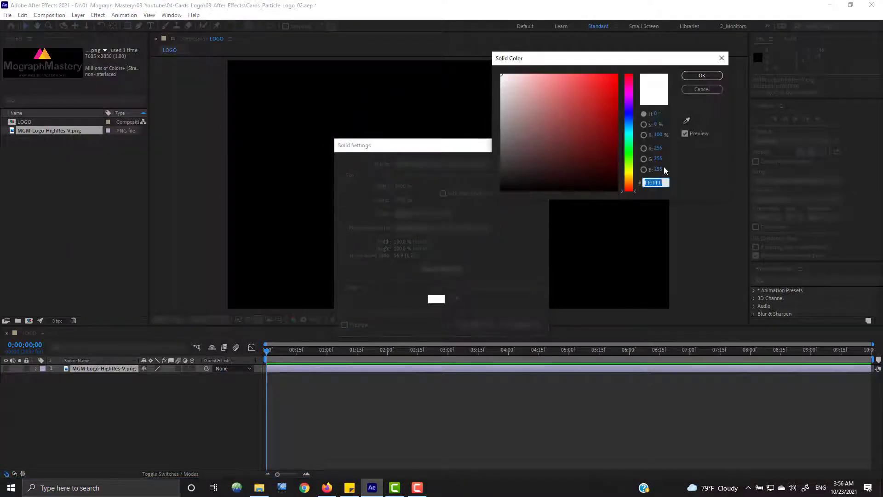
pyautogui.click(702, 75)
pyautogui.click(474, 325)
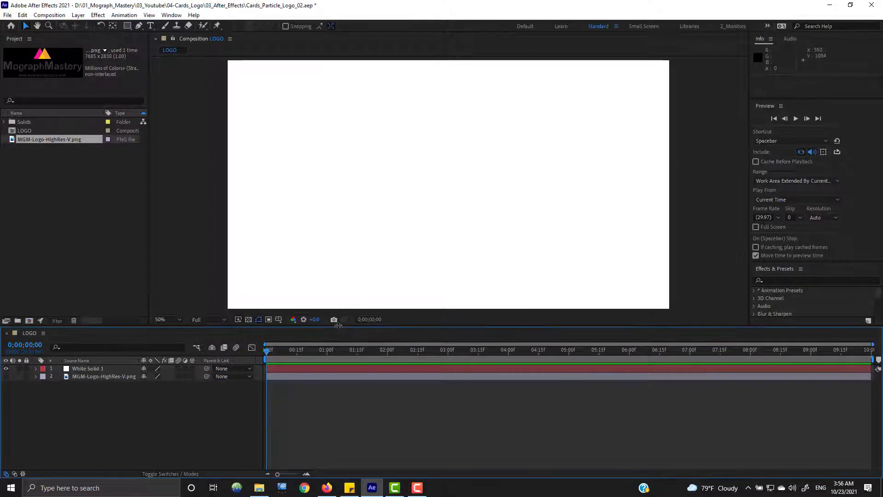
pyautogui.moveTo(338, 326)
pyautogui.mouseDown()
pyautogui.moveTo(338, 348)
pyautogui.moveTo(338, 332)
pyautogui.mouseUp()
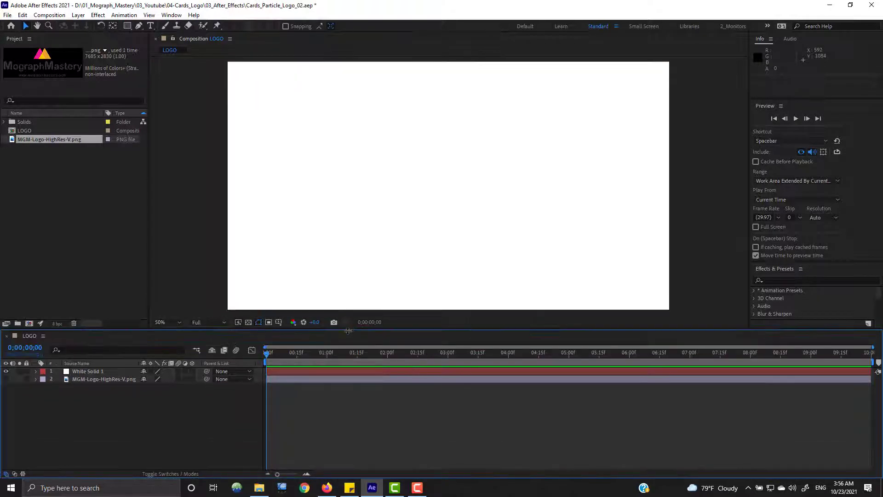
pyautogui.click(77, 221)
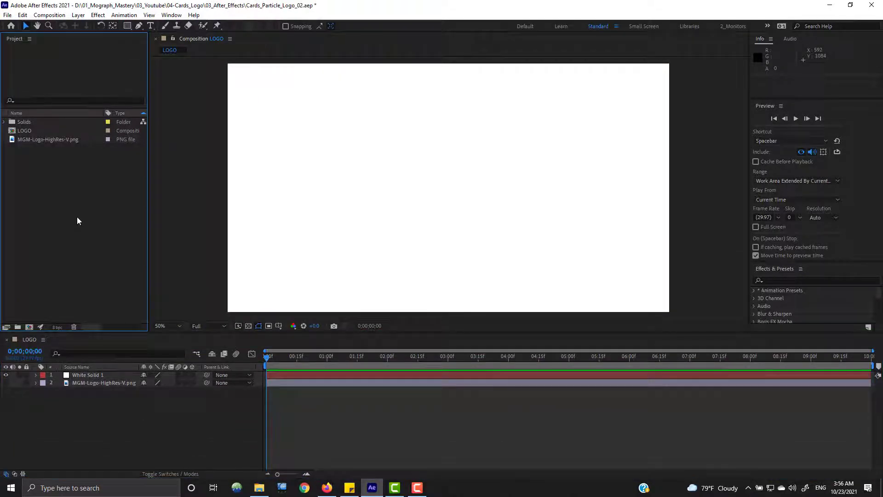
pyautogui.click(28, 133)
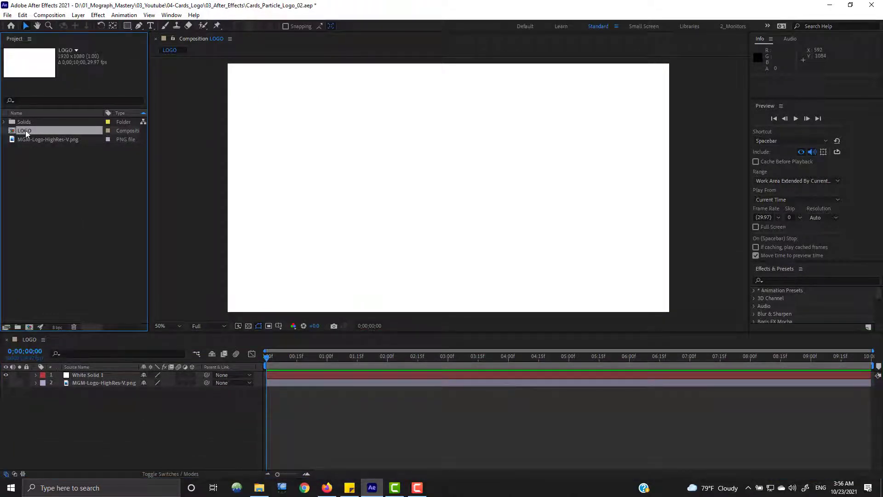
pyautogui.click(172, 15)
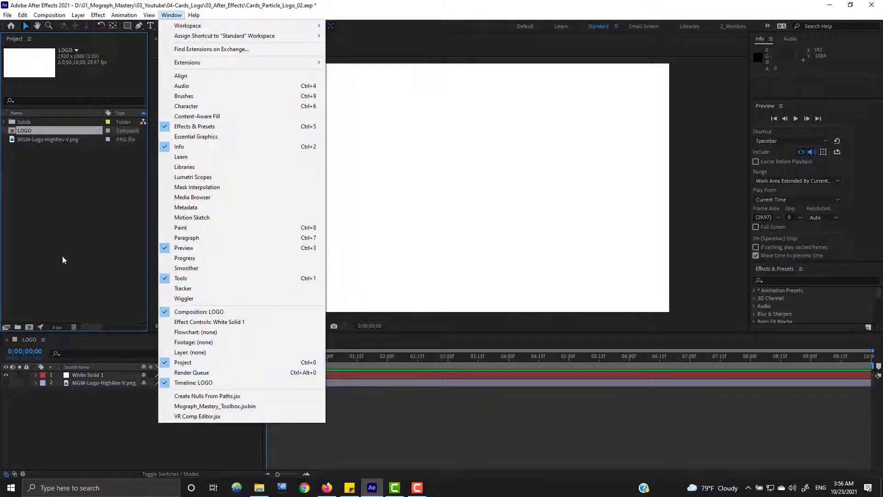
pyautogui.click(62, 256)
# Step: Create a new composition from the LOGO composition and select the new composition in the project
pyautogui.moveTo(28, 133); pyautogui.dragTo(30, 329)
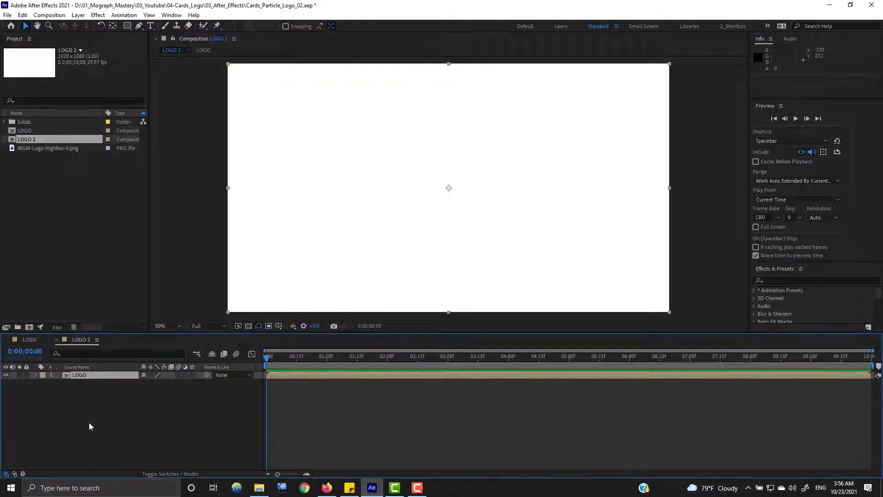
pyautogui.click(70, 198)
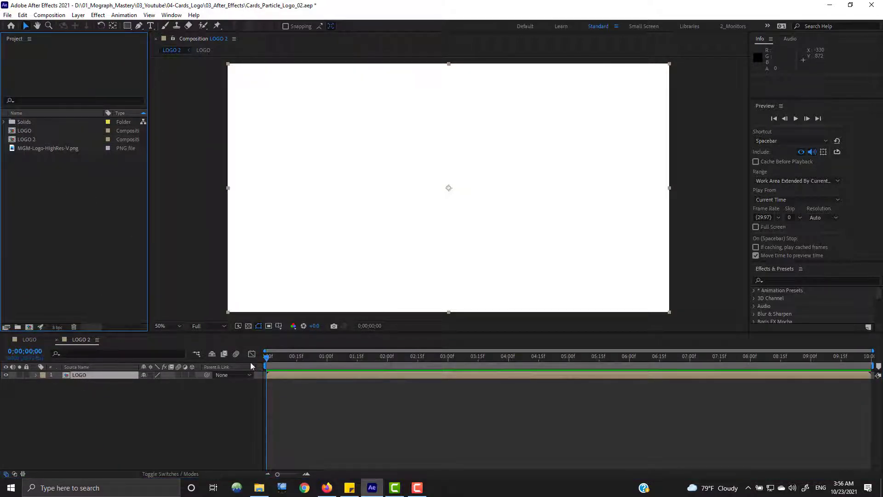
pyautogui.click(28, 139)
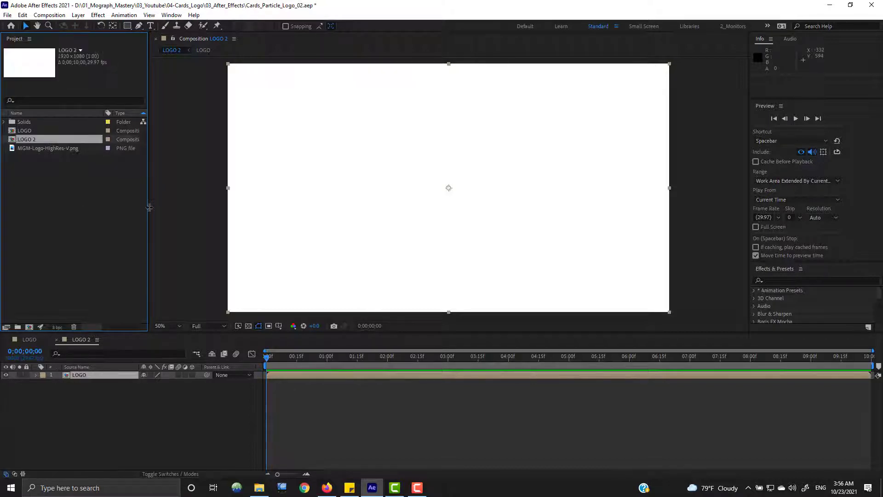
# Step: Rename the selected LOGO 2 composition to LOGO_Segment_01
pyautogui.press('Return')
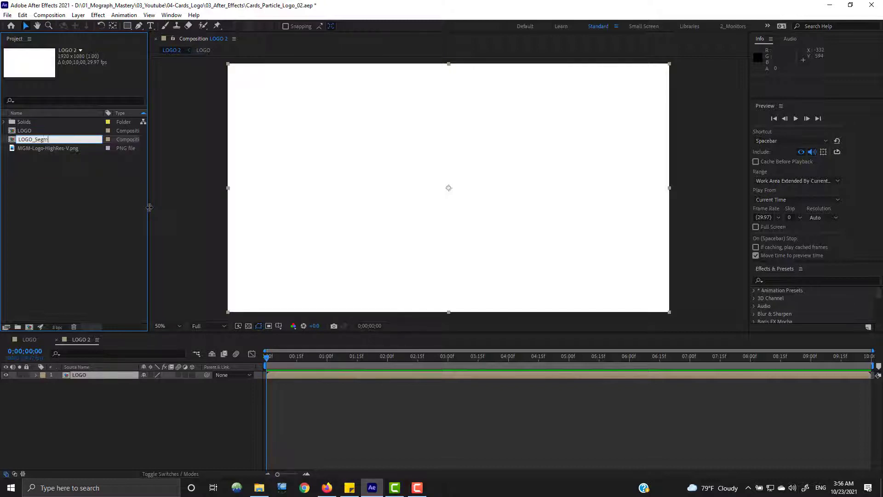
pyautogui.write('LOGO_Segment_01')
pyautogui.press('Return')
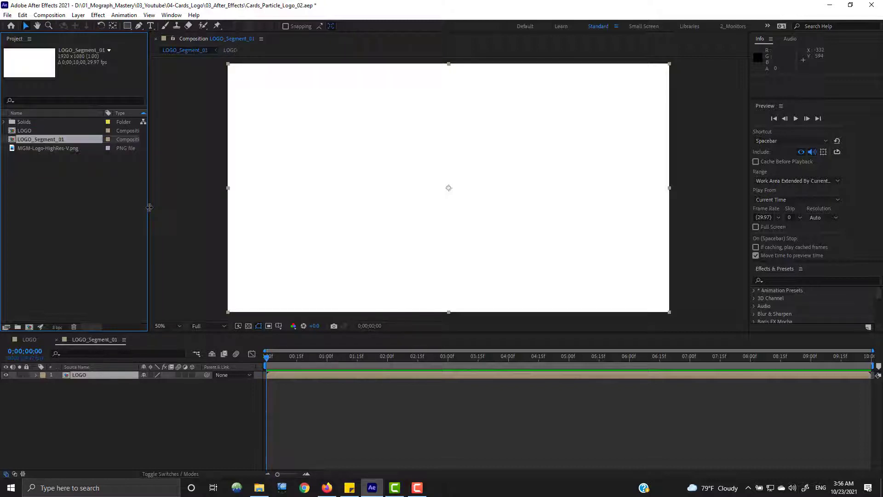
# Step: Duplicate the LOGO layer in LOGO_Segment_01 and change the lower copy's label color to Red
pyautogui.click(73, 373)
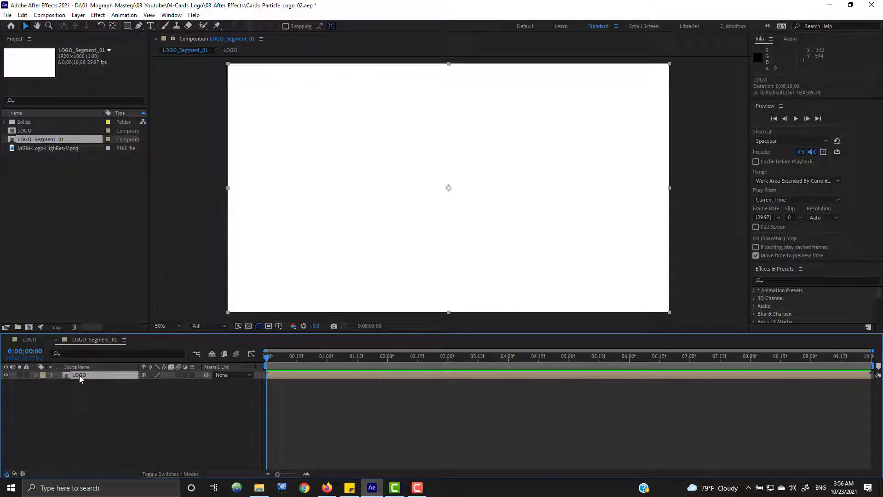
pyautogui.hotkey('ctrl', 'd')
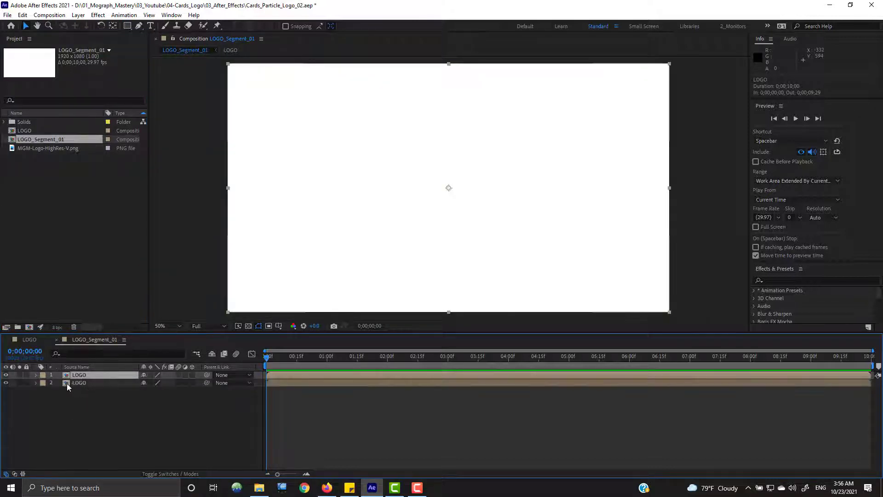
pyautogui.click(40, 383)
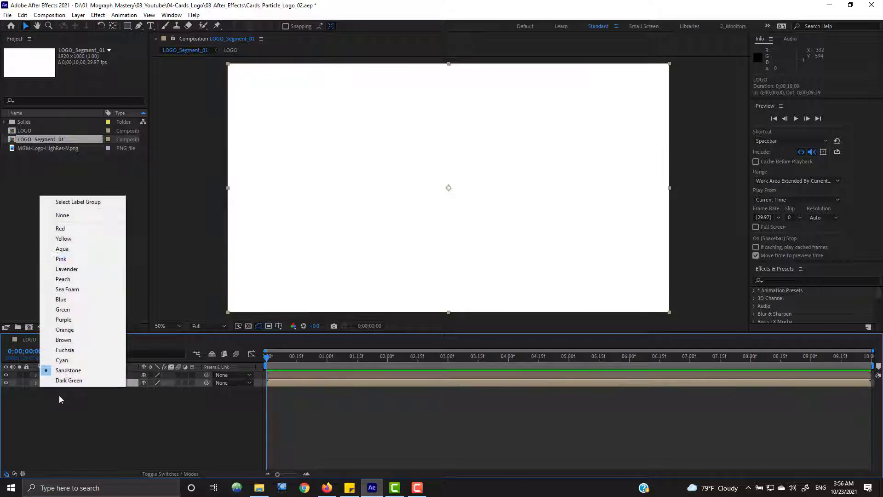
pyautogui.click(77, 229)
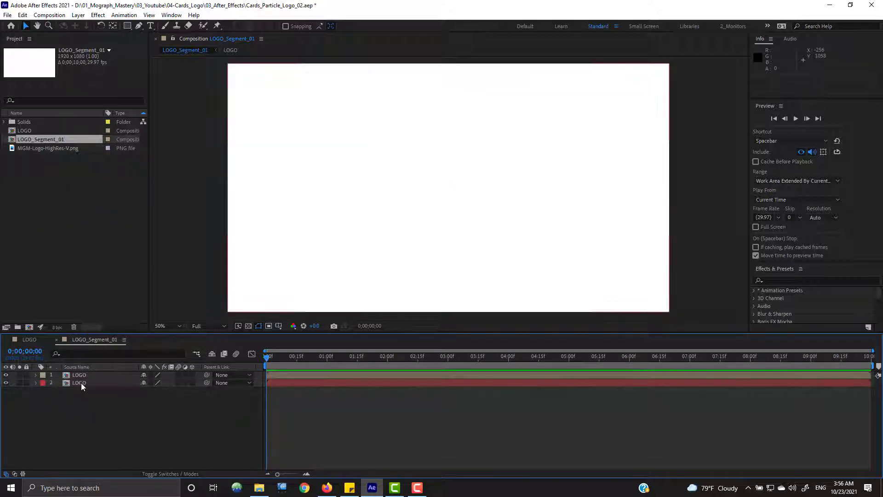
# Step: Hide the upper LOGO layer and set the lower, red-labelled LOGO layer's opacity to 20%
pyautogui.click(6, 374)
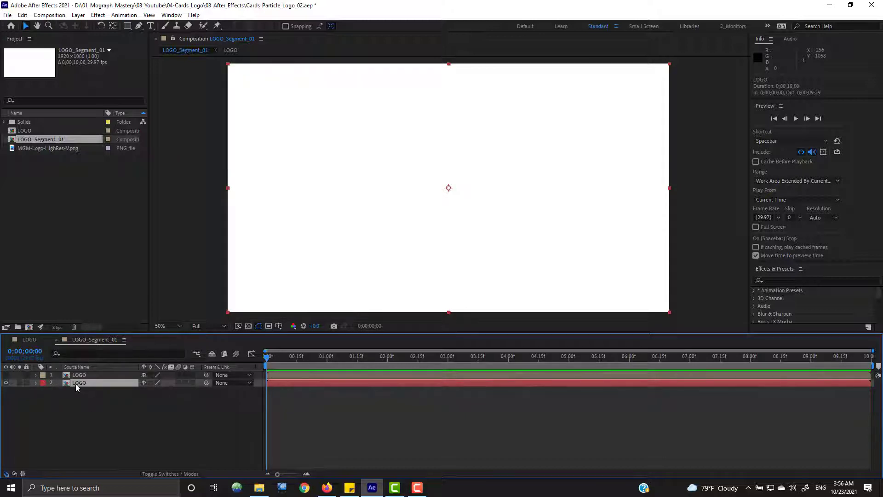
pyautogui.press('t')
pyautogui.click(146, 391)
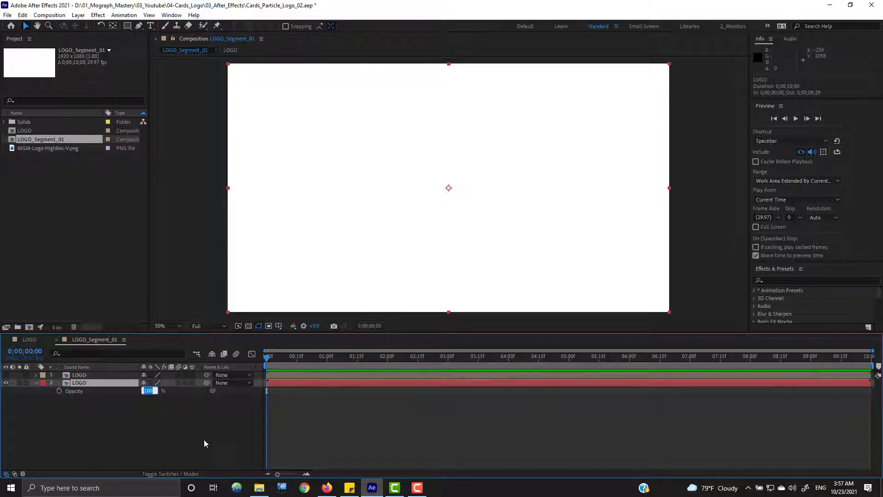
pyautogui.write('20')
pyautogui.press('Return')
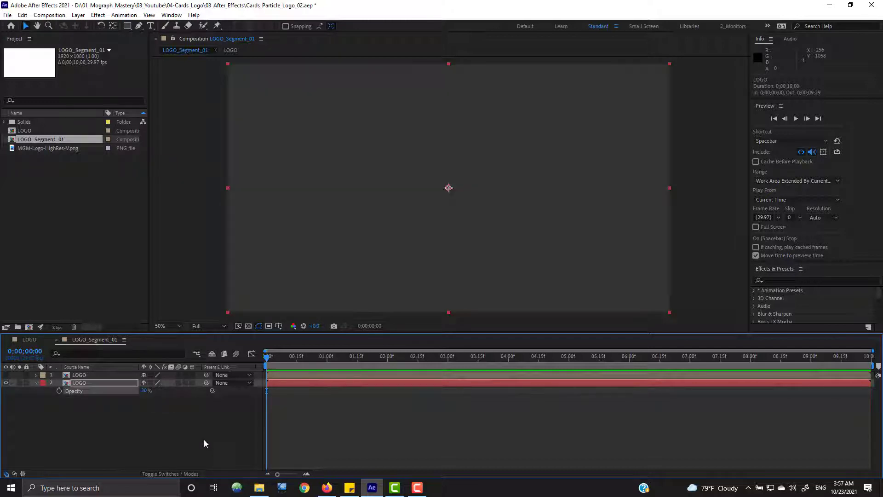
pyautogui.click(203, 440)
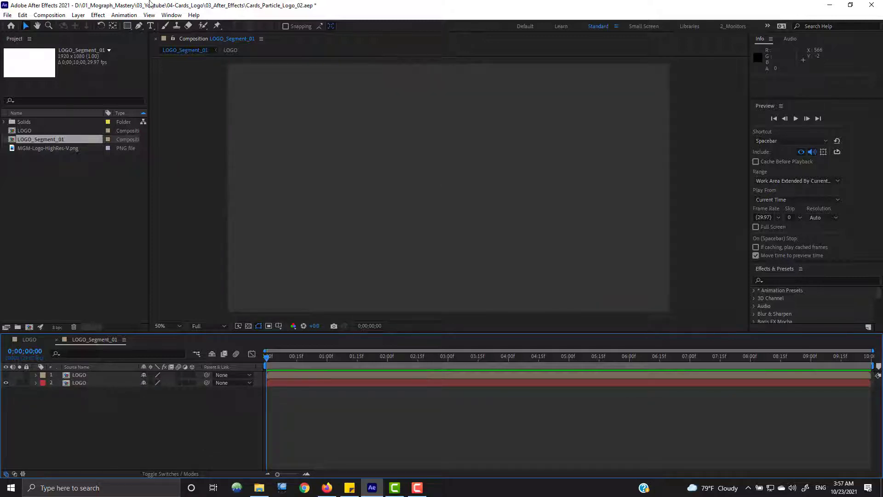
# Step: Show the rulers and the title/action safe overlay in the composition viewer
pyautogui.click(149, 15)
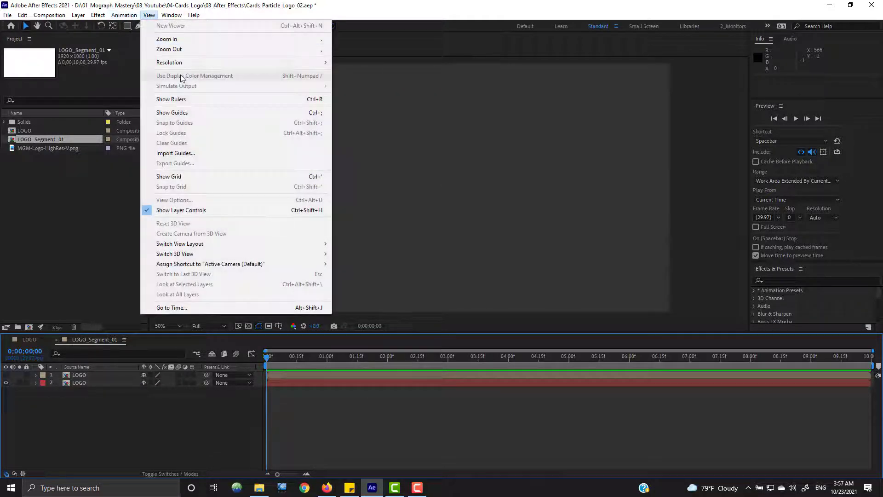
pyautogui.click(186, 99)
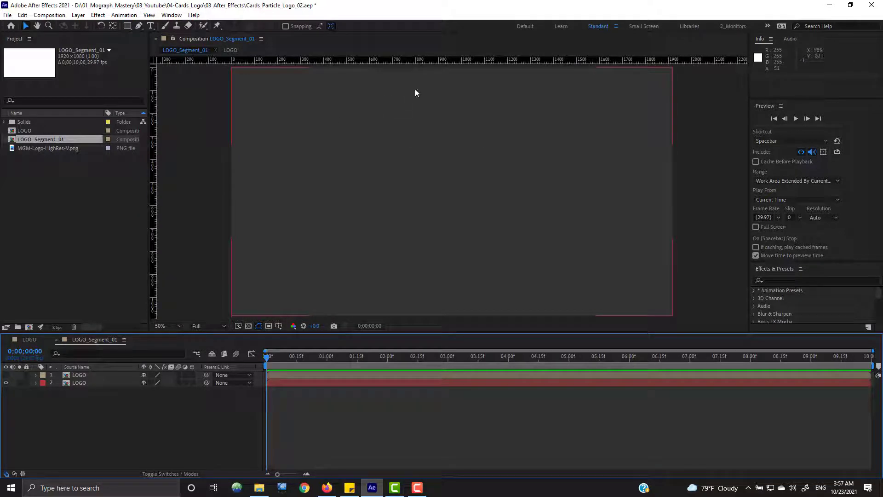
pyautogui.click(284, 328)
pyautogui.click(312, 336)
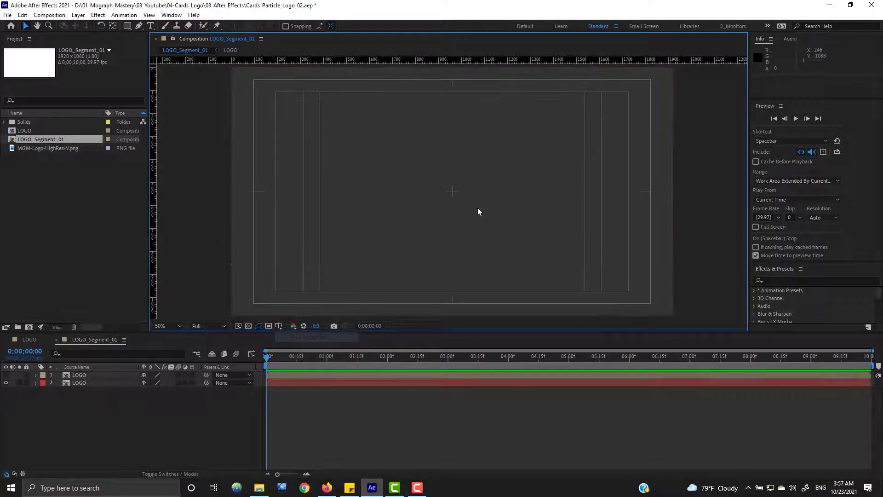
# Step: Place a horizontal guide through the frame centre at position 540
pyautogui.moveTo(458, 58); pyautogui.dragTo(480, 191)
pyautogui.press('.')
pyautogui.press('.')
pyautogui.press('.')
pyautogui.press('.')
pyautogui.press('.')
pyautogui.press('.')
pyautogui.press('.')
pyautogui.press('.')
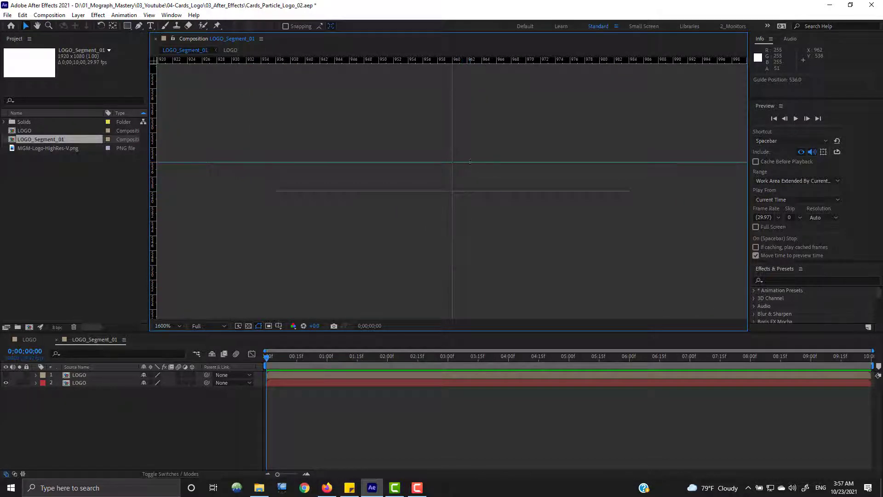
pyautogui.moveTo(471, 162); pyautogui.dragTo(472, 193)
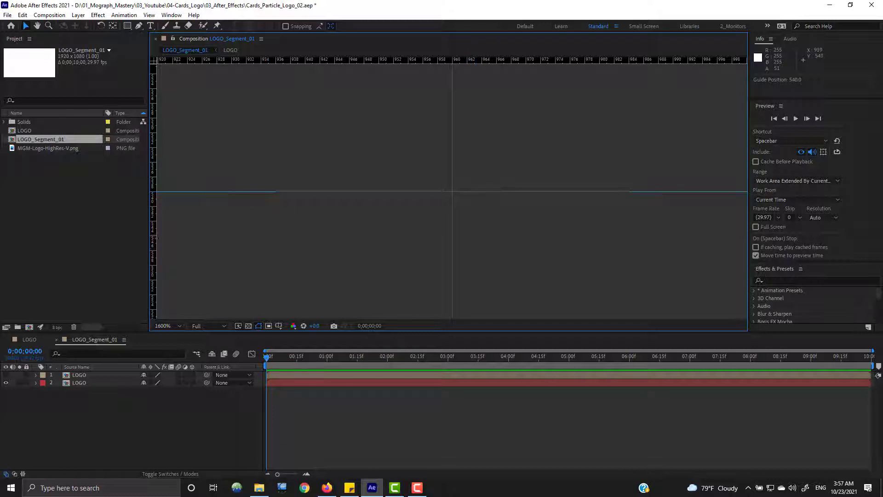
# Step: Place a vertical guide through the frame centre at position 960
pyautogui.moveTo(154, 247); pyautogui.dragTo(449, 272)
pyautogui.press(',')
pyautogui.press(',')
pyautogui.press(',')
pyautogui.press(',')
pyautogui.press(',')
pyautogui.press(',')
pyautogui.press(',')
pyautogui.press(',')
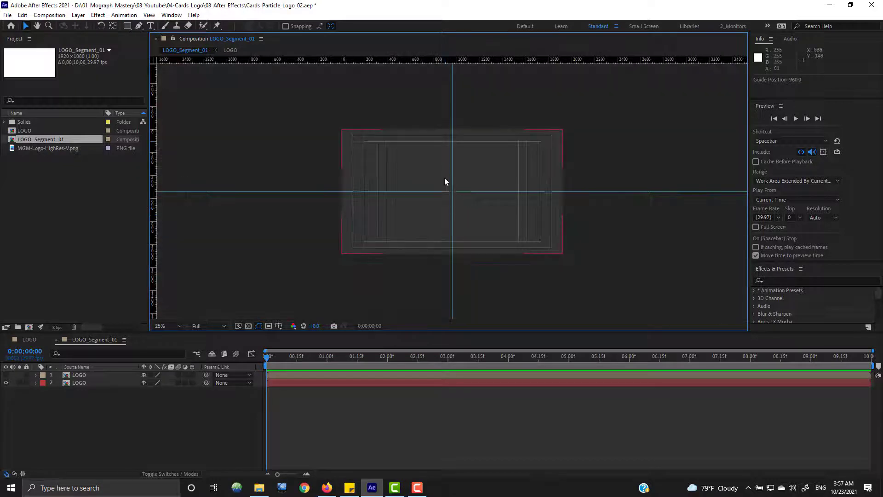
pyautogui.press('.')
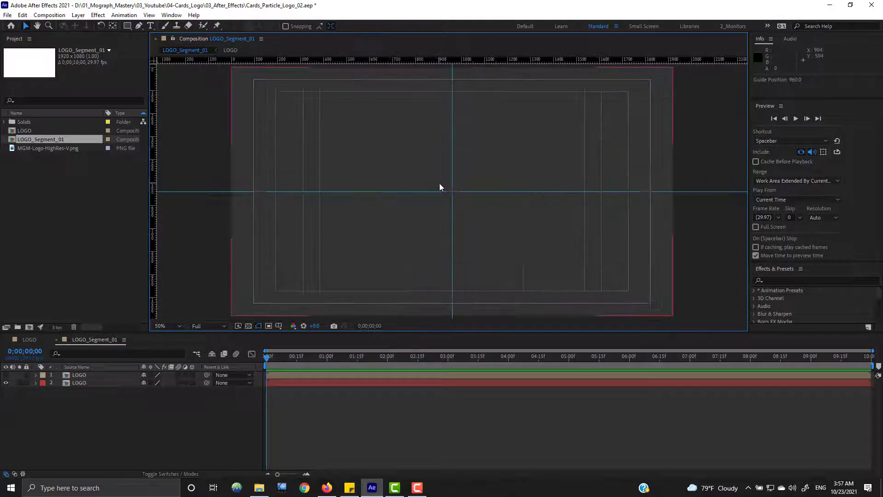
# Step: Turn on snapping to guides
pyautogui.click(172, 15)
pyautogui.moveTo(149, 14)
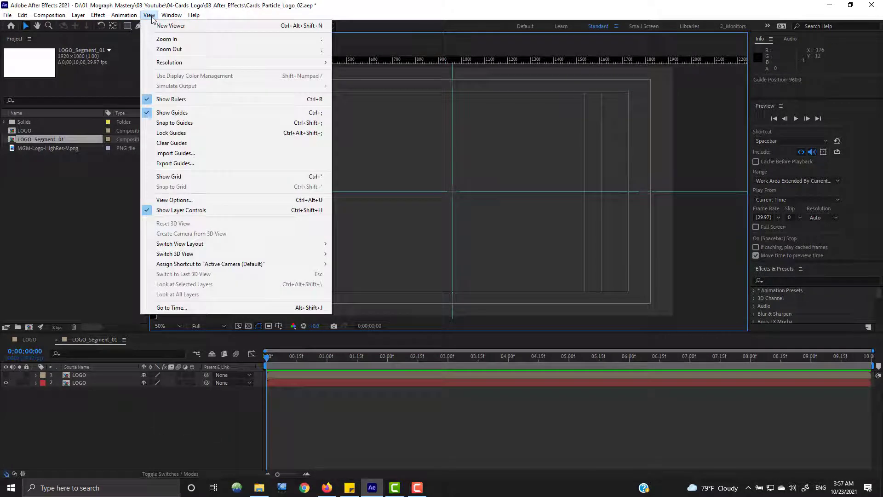
pyautogui.click(174, 123)
# Step: Mask the red-labelled LOGO layer with a rectangle covering the upper-left quarter of the frame, ending where the guides cross
pyautogui.click(85, 383)
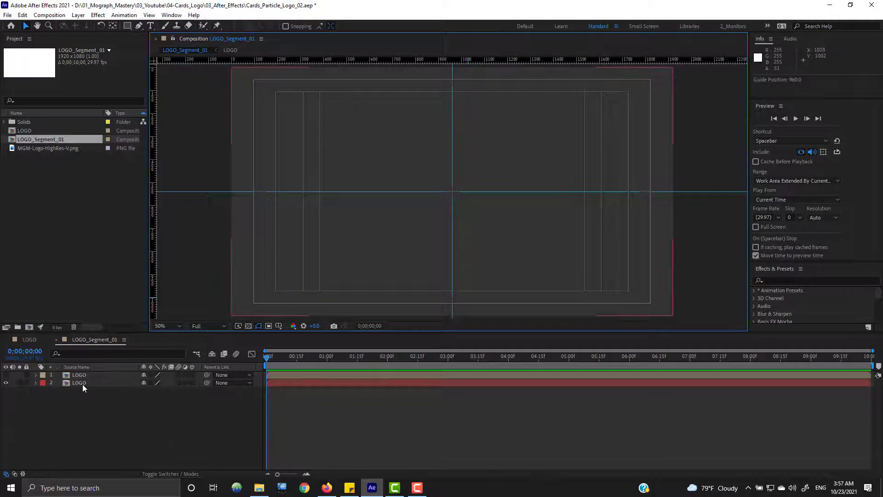
pyautogui.click(82, 384)
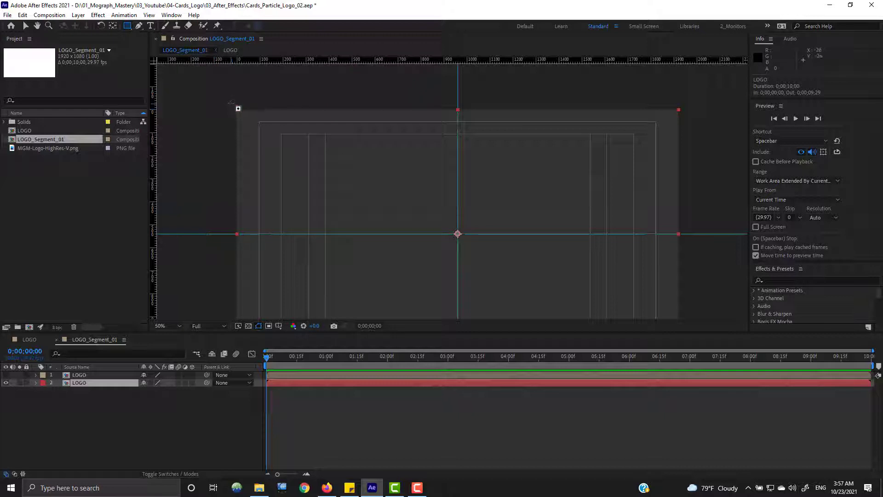
pyautogui.moveTo(231, 104); pyautogui.dragTo(459, 234)
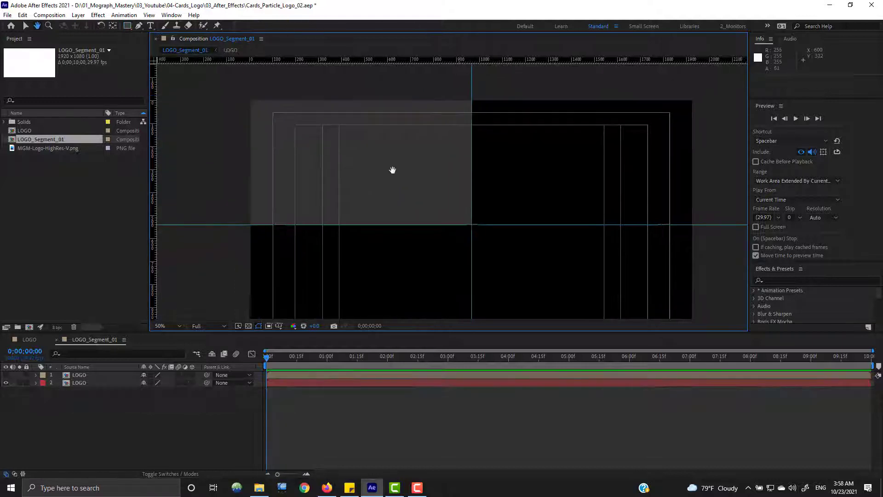
# Step: Hide the guides and lock the masked, red-labelled LOGO layer
pyautogui.moveTo(393, 170); pyautogui.dragTo(400, 160)
pyautogui.click(149, 15)
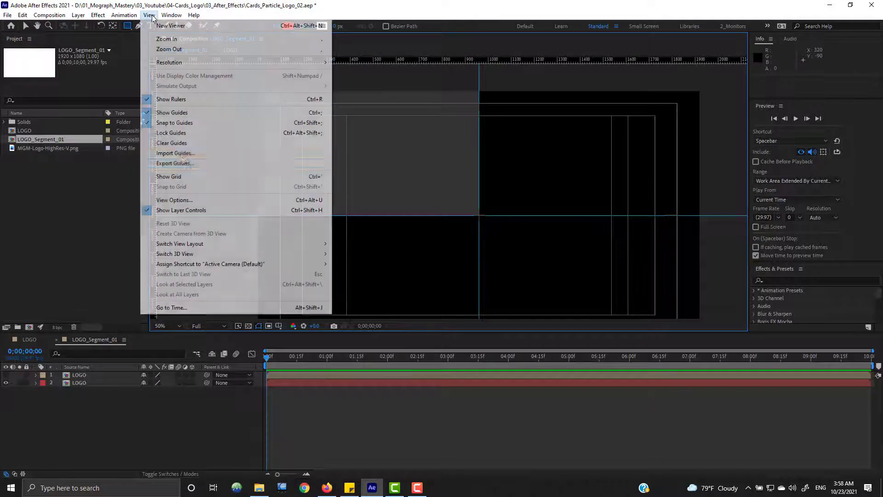
pyautogui.click(177, 112)
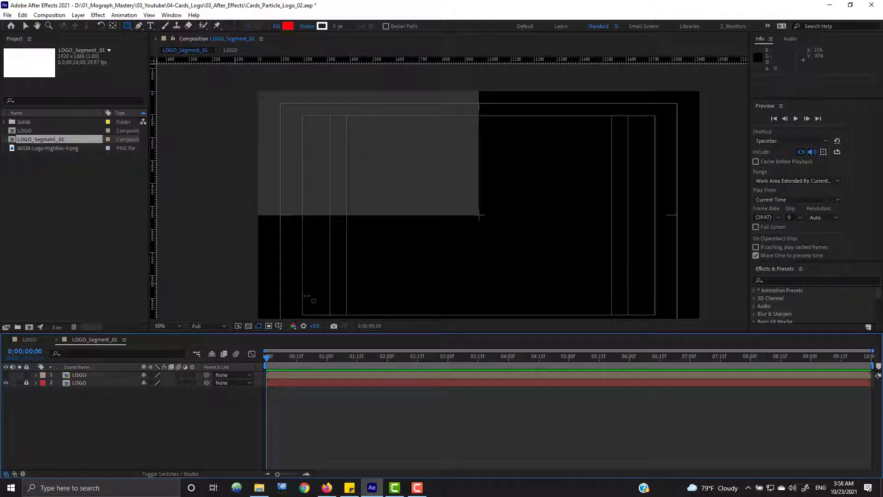
# Step: Show the upper LOGO layer and draw a small rectangular mask on it, about 59 x 56 px, near the frame centre
pyautogui.press('v')
pyautogui.click(79, 377)
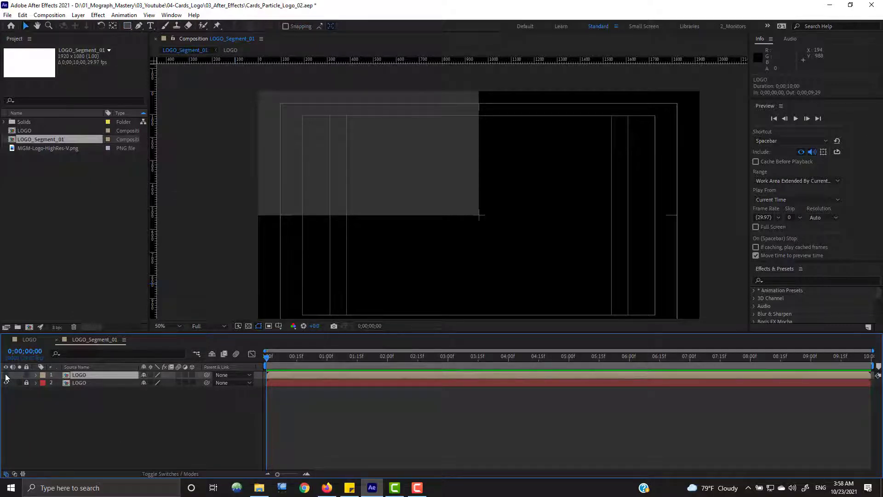
pyautogui.click(6, 376)
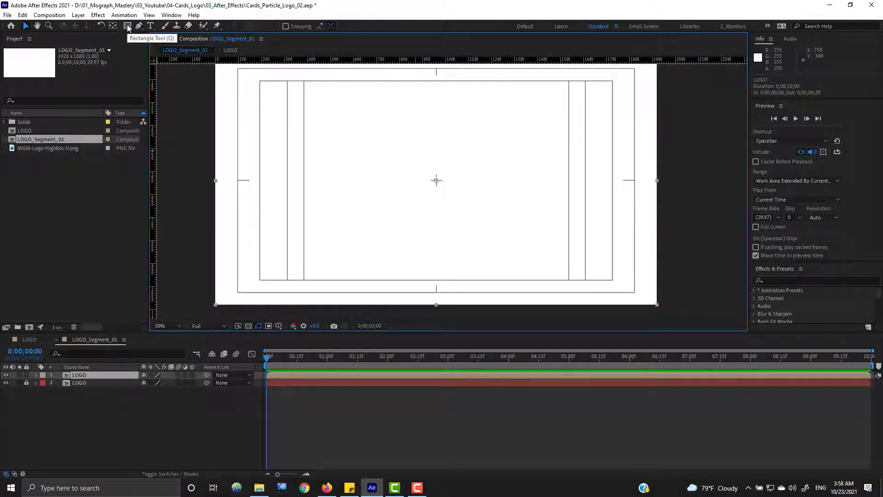
pyautogui.press('h')
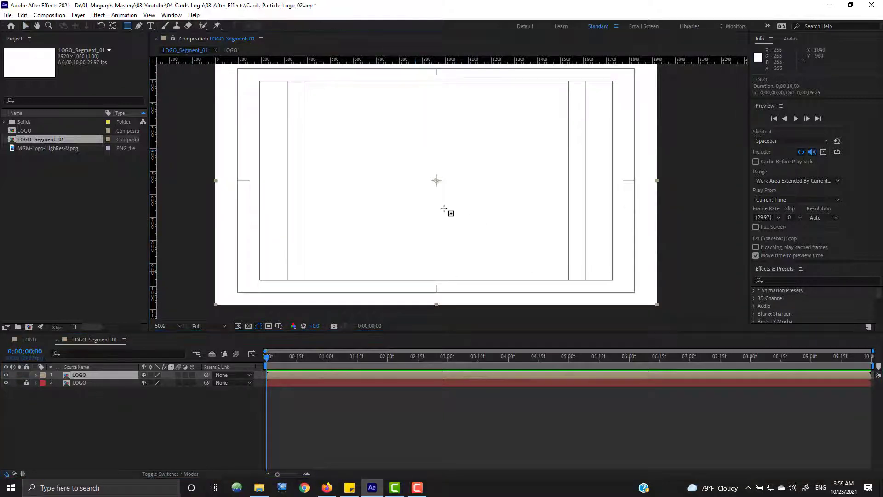
pyautogui.moveTo(438, 164); pyautogui.dragTo(414, 111)
pyautogui.press('q')
pyautogui.scroll(6, 460, 184)
pyautogui.moveTo(507, 172); pyautogui.dragTo(565, 209)
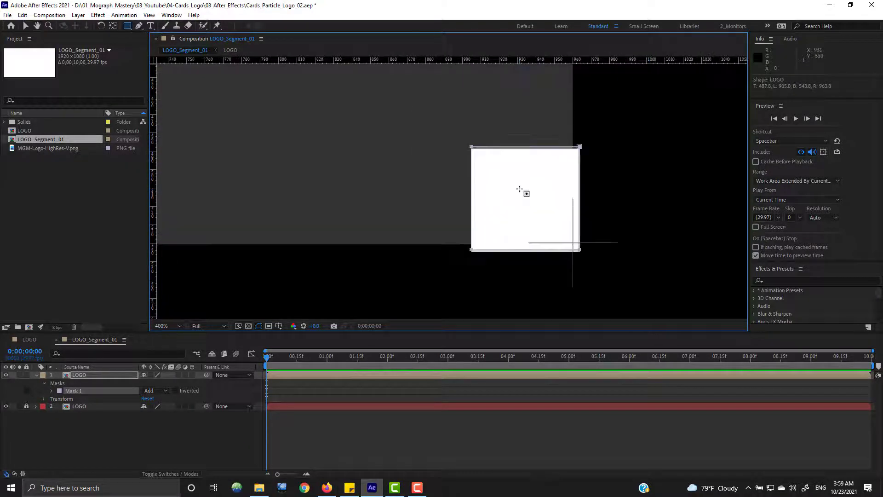
# Step: Move the small mask so it slightly overlaps the lower-right corner of the gray quarter at the frame centre
pyautogui.moveTo(576, 171); pyautogui.dragTo(537, 189)
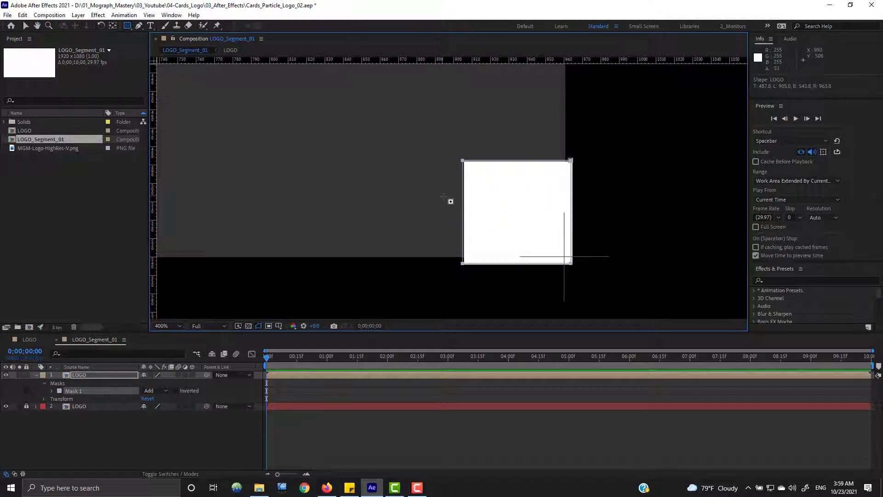
pyautogui.press('v')
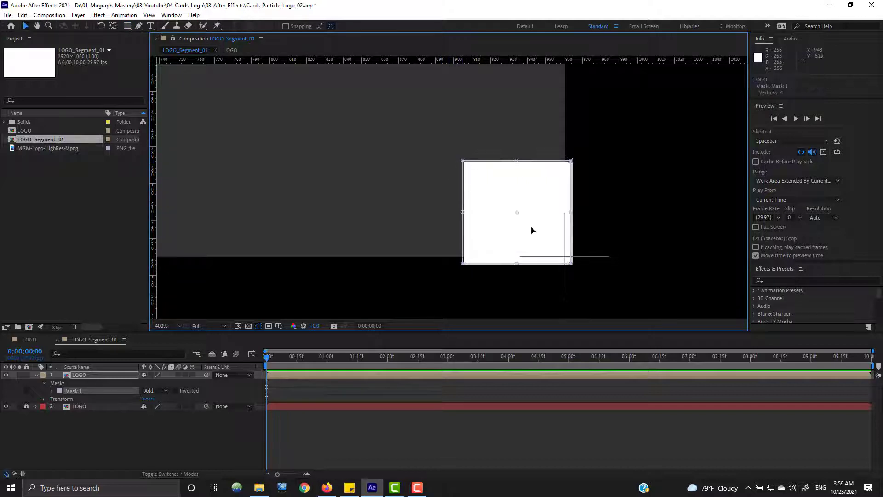
pyautogui.moveTo(531, 228); pyautogui.dragTo(512, 213)
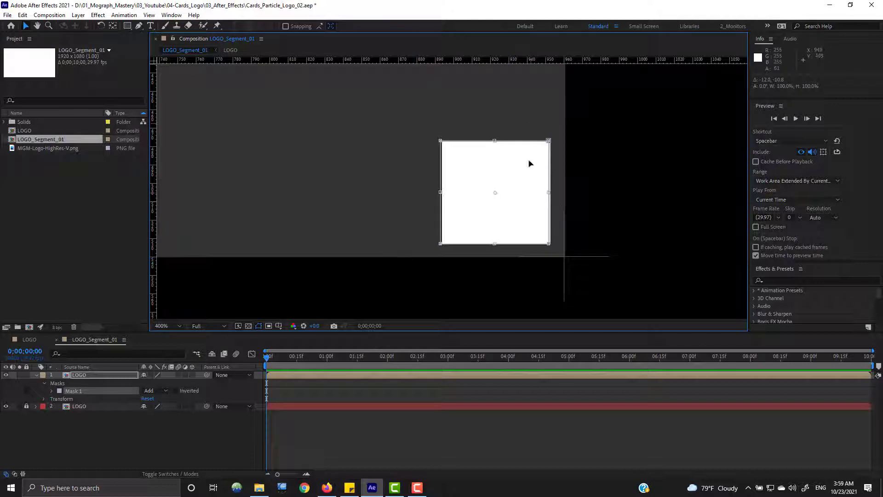
pyautogui.moveTo(516, 207); pyautogui.dragTo(544, 239)
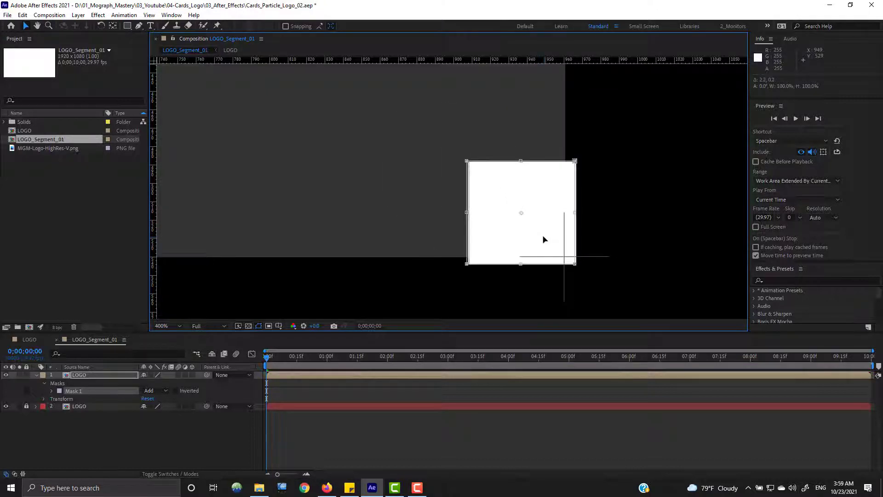
# Step: Resize the small mask proportionally to make it slightly larger, keeping it over the lower-right corner of the gray quarter
pyautogui.scroll(-8, 459, 225)
pyautogui.moveTo(451, 184); pyautogui.dragTo(491, 189)
pyautogui.scroll(3, 493, 209)
pyautogui.moveTo(599, 221); pyautogui.dragTo(592, 262)
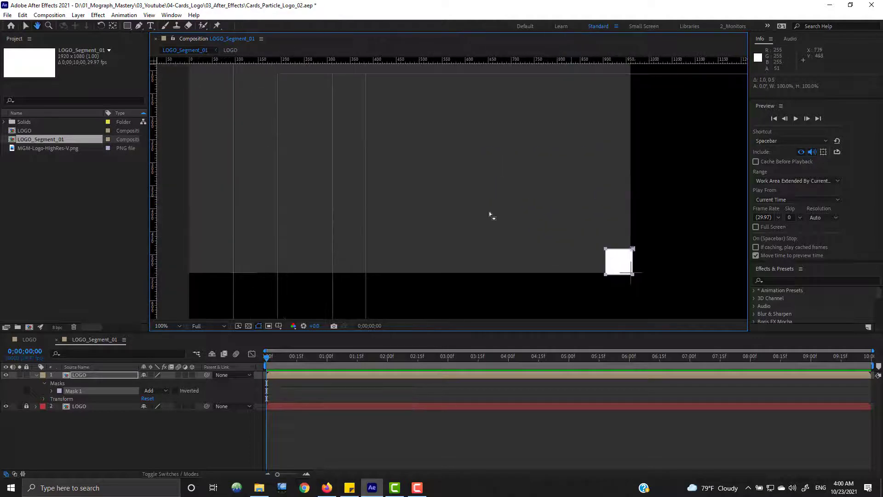
pyautogui.scroll(-1, 424, 199)
pyautogui.moveTo(434, 179); pyautogui.dragTo(447, 199)
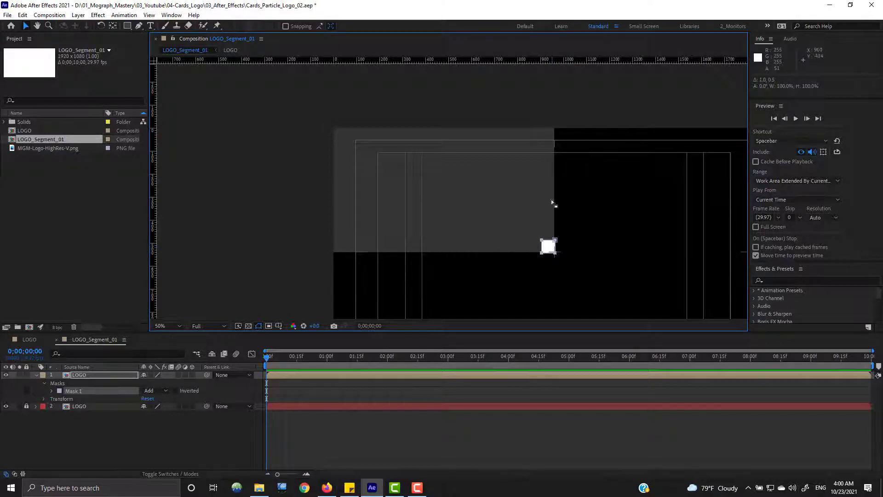
pyautogui.moveTo(556, 229); pyautogui.dragTo(473, 208)
pyautogui.scroll(1, 498, 224)
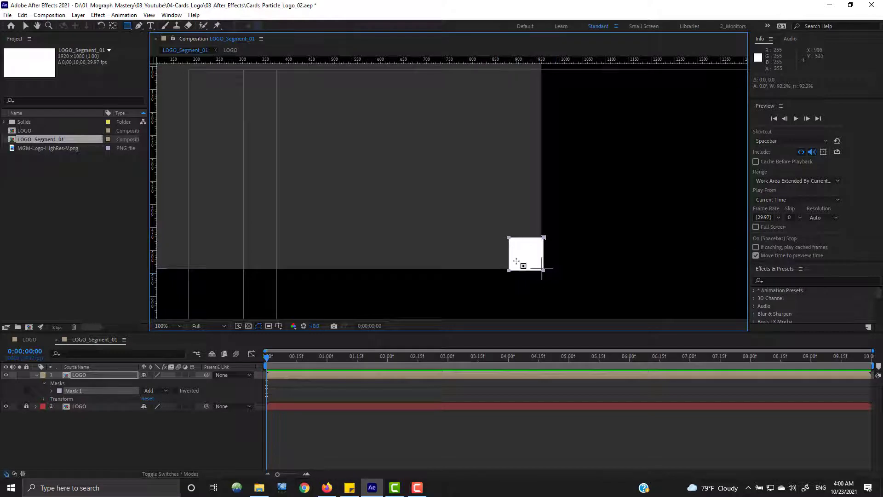
pyautogui.scroll(-2, 335, 152)
pyautogui.moveTo(421, 165); pyautogui.dragTo(399, 166)
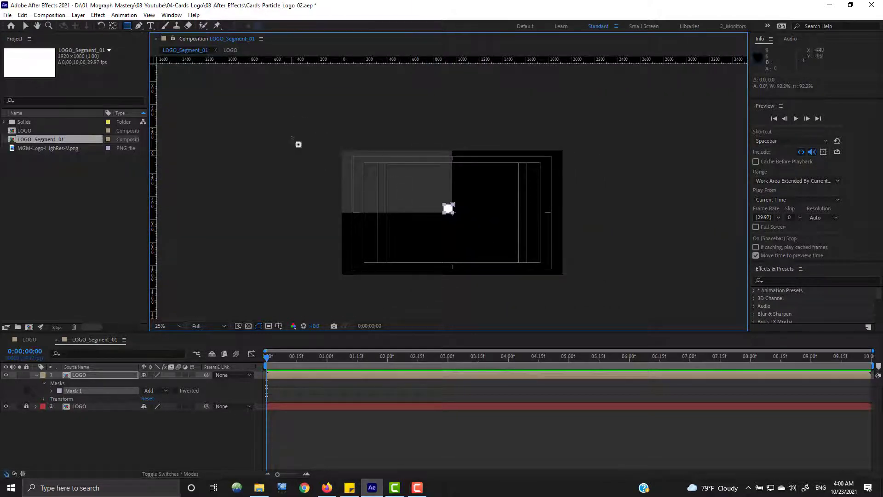
# Step: Draw a second rectangular mask about 102 x 86 px on the LOGO layer, slightly overlapping the first mask's left edge
pyautogui.press('.')
pyautogui.moveTo(395, 190); pyautogui.dragTo(454, 200)
pyautogui.scroll(2, 457, 189)
pyautogui.scroll(2, 506, 234)
pyautogui.moveTo(513, 229); pyautogui.dragTo(436, 202)
pyautogui.scroll(-1, 451, 191)
pyautogui.moveTo(446, 160); pyautogui.dragTo(529, 236)
pyautogui.scroll(-1, 461, 195)
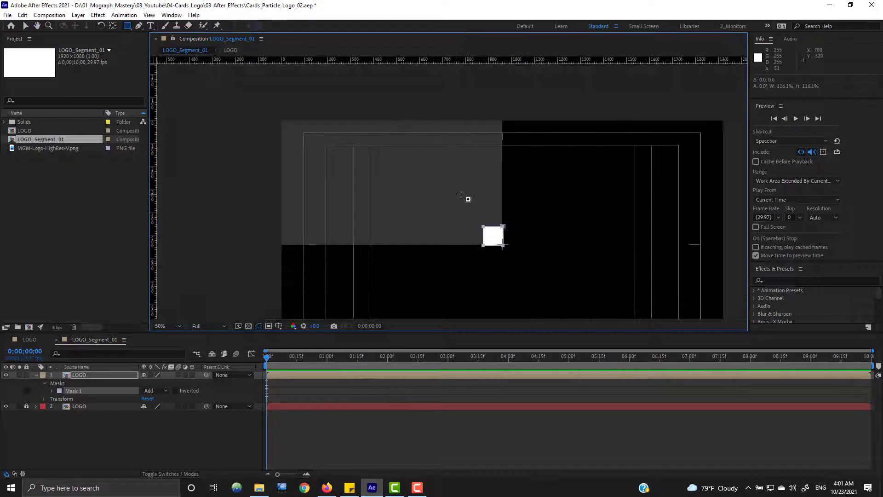
pyautogui.moveTo(460, 194); pyautogui.dragTo(489, 226)
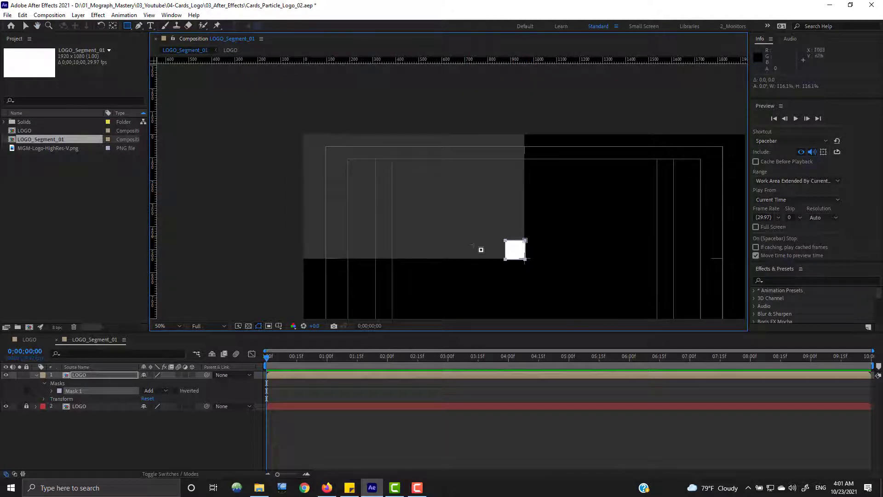
pyautogui.scroll(2, 524, 256)
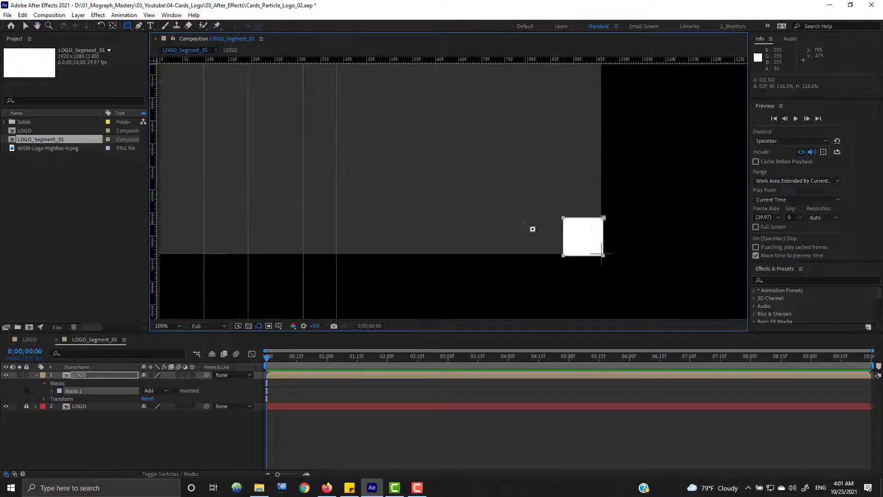
pyautogui.scroll(1, 516, 251)
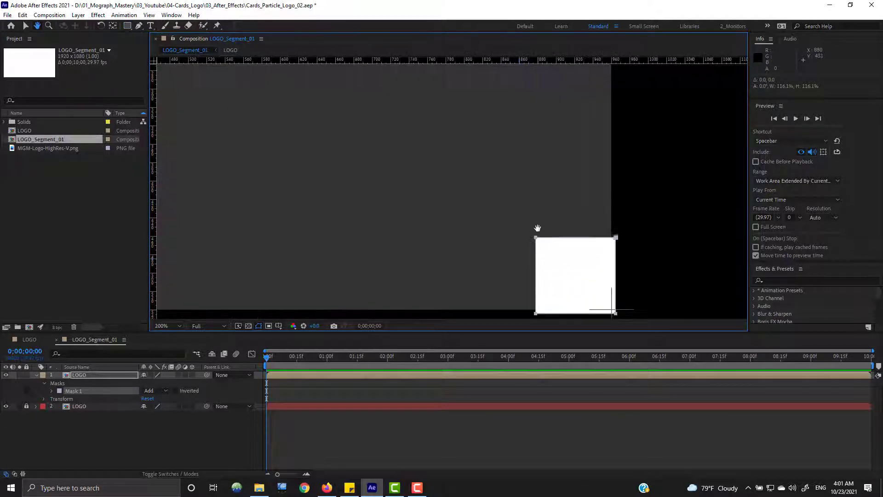
pyautogui.moveTo(566, 261); pyautogui.dragTo(520, 194)
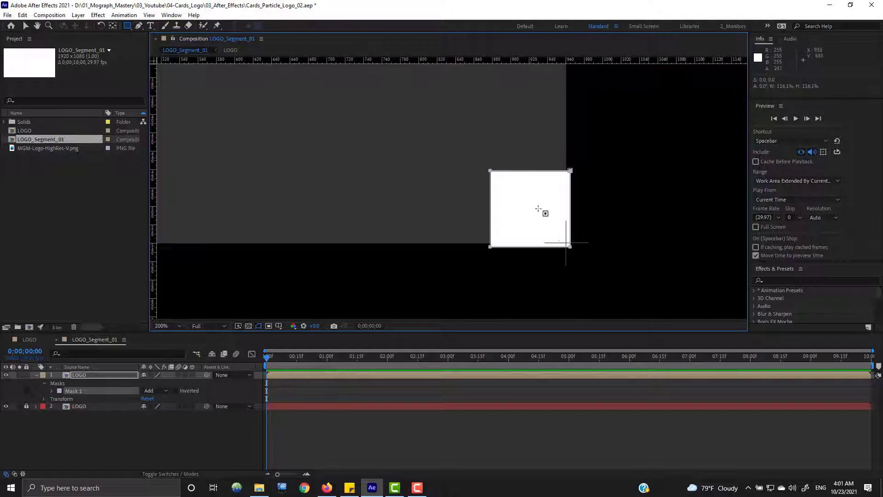
pyautogui.moveTo(429, 249); pyautogui.dragTo(494, 187)
pyautogui.moveTo(429, 188); pyautogui.dragTo(399, 170)
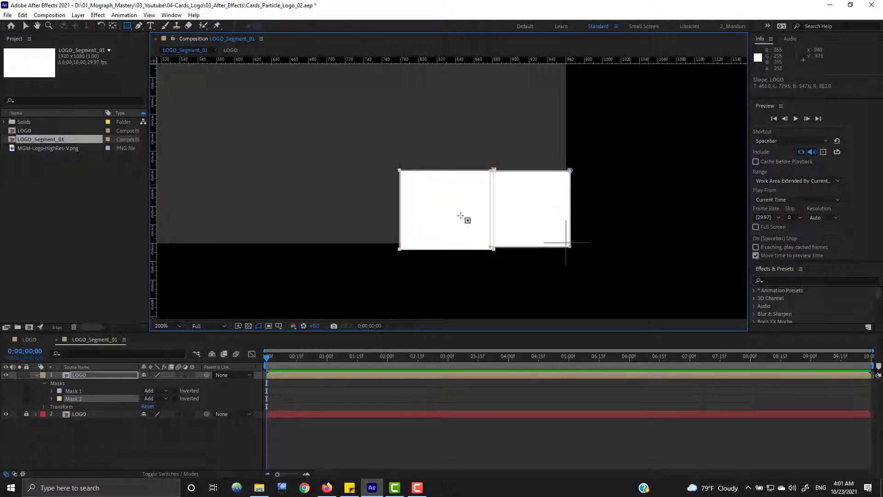
# Step: Add a mask about 94 x 90 px above the first one and another about 95 x 95 px extending the bottom row leftward
pyautogui.moveTo(403, 252); pyautogui.dragTo(303, 170)
pyautogui.moveTo(573, 176); pyautogui.dragTo(487, 93)
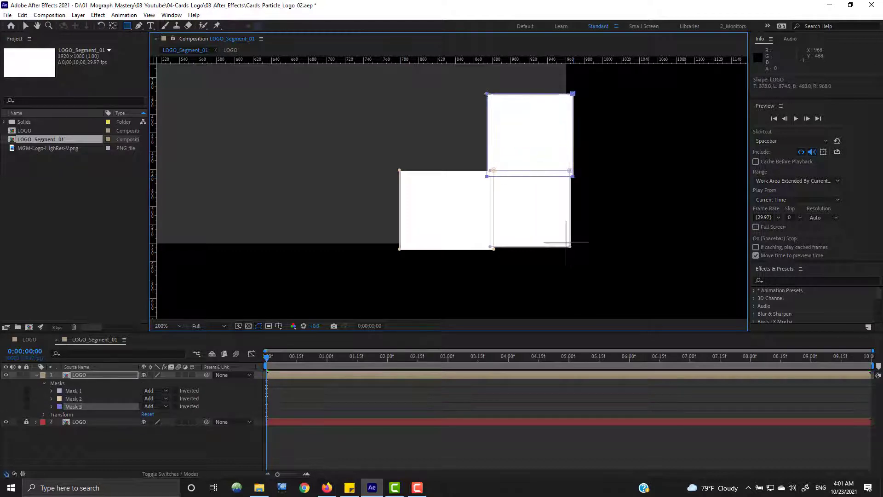
pyautogui.moveTo(403, 252); pyautogui.dragTo(316, 165)
# Step: Draw a mask about 100 x 92 px on top of the right-hand column, slightly overlapping the mask below
pyautogui.moveTo(586, 143); pyautogui.dragTo(570, 189)
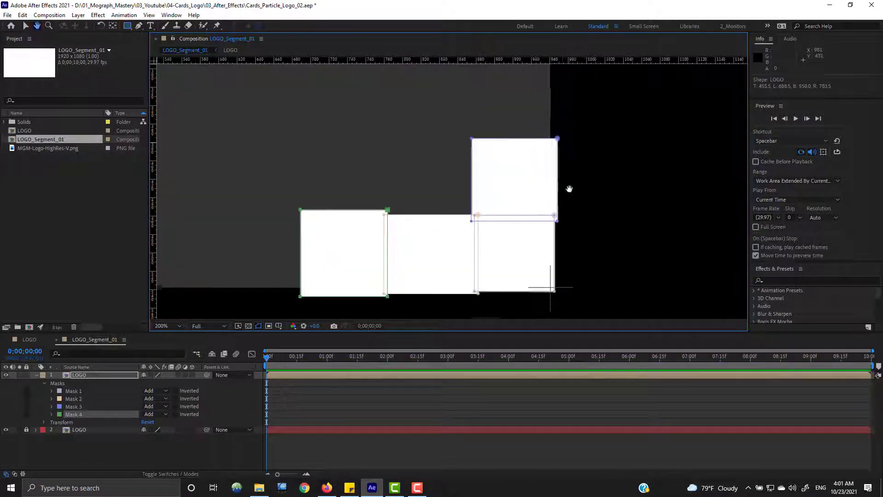
pyautogui.moveTo(559, 221); pyautogui.dragTo(481, 96)
pyautogui.hotkey('ctrl', 'z')
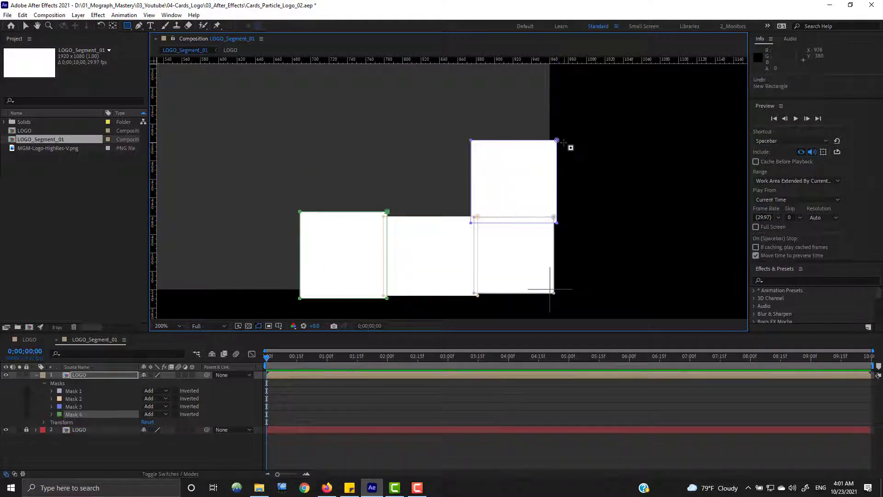
pyautogui.moveTo(563, 142)
pyautogui.mouseDown()
pyautogui.moveTo(471, 83)
pyautogui.moveTo(470, 58)
pyautogui.mouseUp()
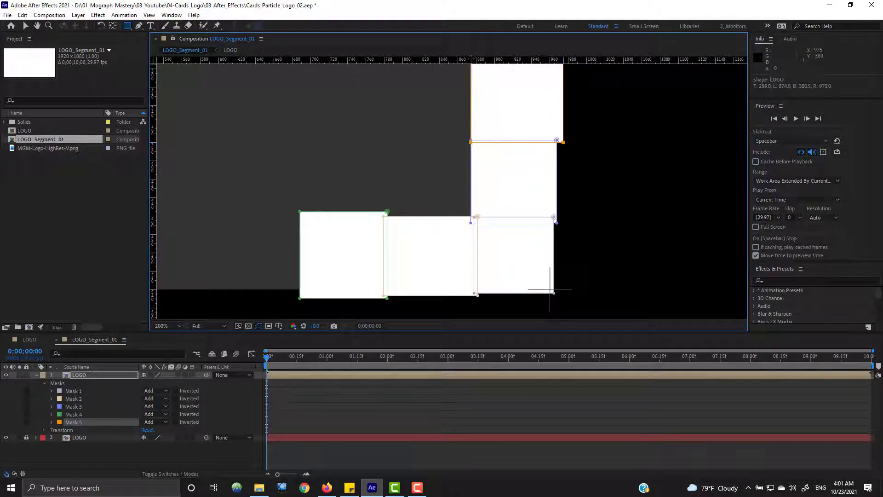
# Step: Try repositioning the topmost mask of the right-hand column with the Selection tool
pyautogui.moveTo(486, 195); pyautogui.dragTo(502, 211)
pyautogui.press('v')
pyautogui.doubleClick(579, 130)
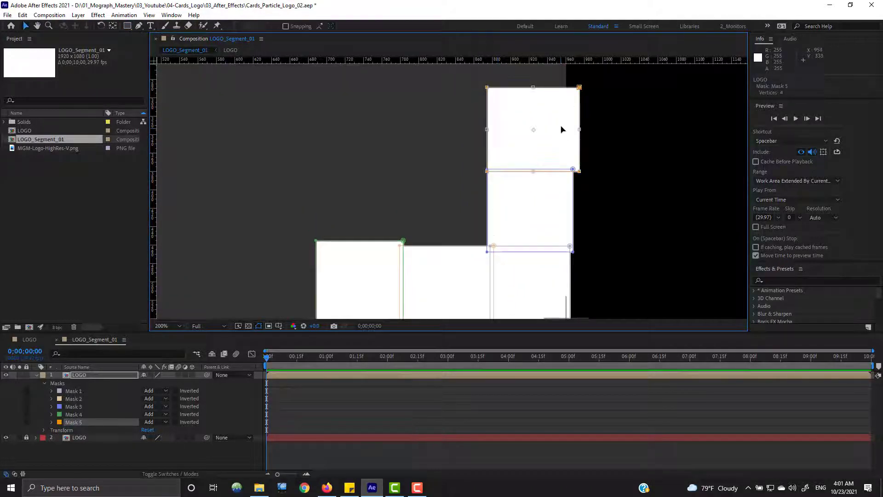
pyautogui.moveTo(558, 127); pyautogui.dragTo(565, 129)
pyautogui.moveTo(559, 115); pyautogui.dragTo(562, 129)
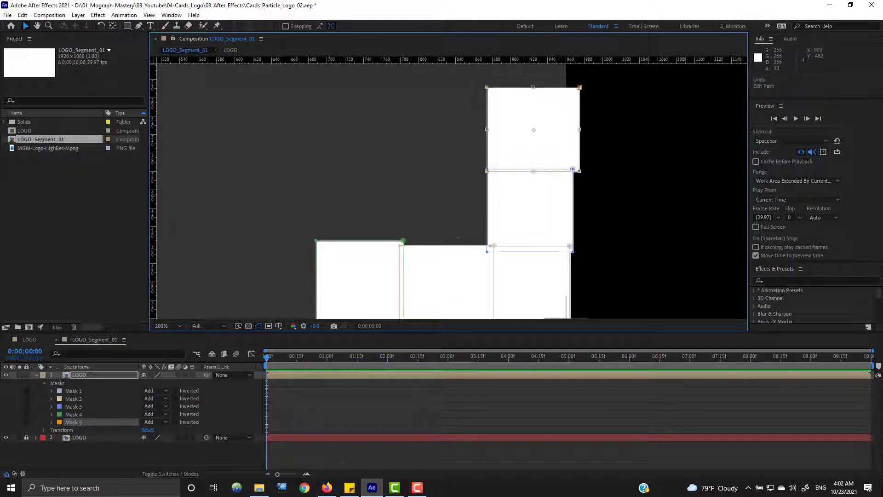
# Step: Reselect the upper LOGO layer and draw a mask about 109 x 102 px in the corner between the bottom row and right-hand column
pyautogui.click(142, 461)
pyautogui.click(81, 375)
pyautogui.click(129, 26)
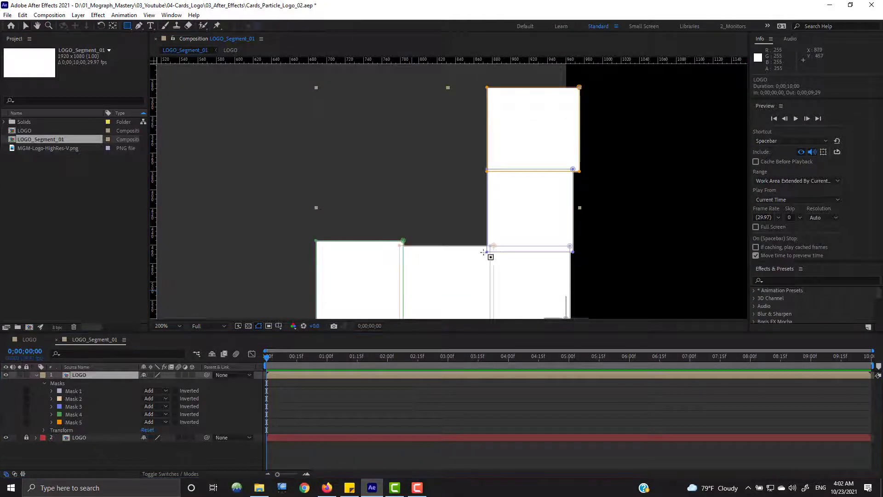
pyautogui.moveTo(494, 250); pyautogui.dragTo(394, 157)
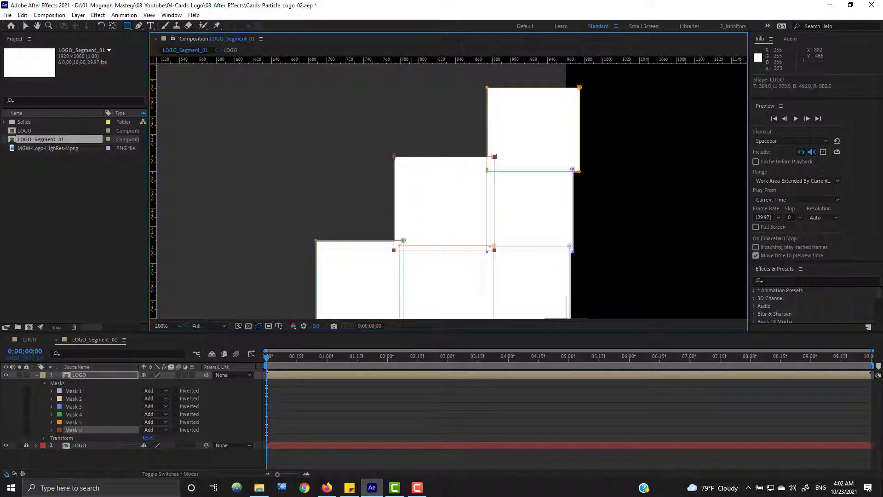
# Step: Extend the bottom row leftward with one mask and the second row with another about 112 x 109 px, overlapping their neighbours
pyautogui.moveTo(389, 244); pyautogui.dragTo(284, 146)
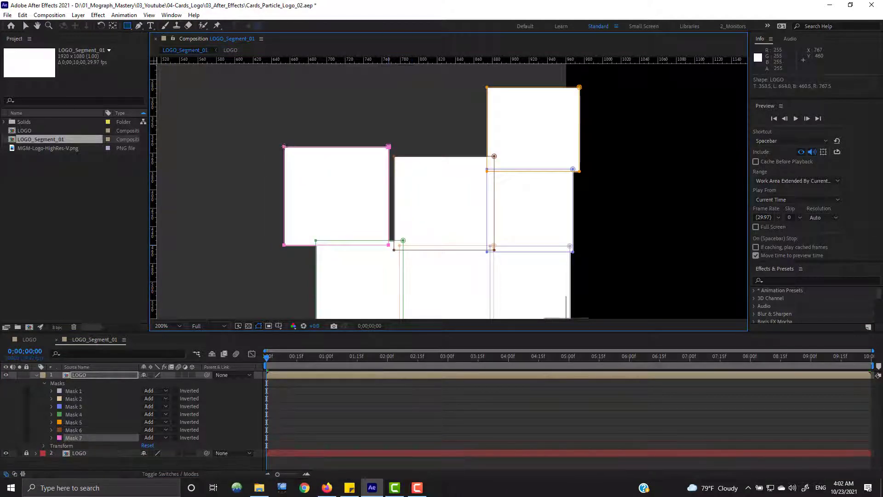
pyautogui.hotkey('ctrl', 'z')
pyautogui.moveTo(402, 239); pyautogui.dragTo(431, 168)
pyautogui.moveTo(350, 253); pyautogui.dragTo(254, 163)
pyautogui.moveTo(438, 168); pyautogui.dragTo(308, 162)
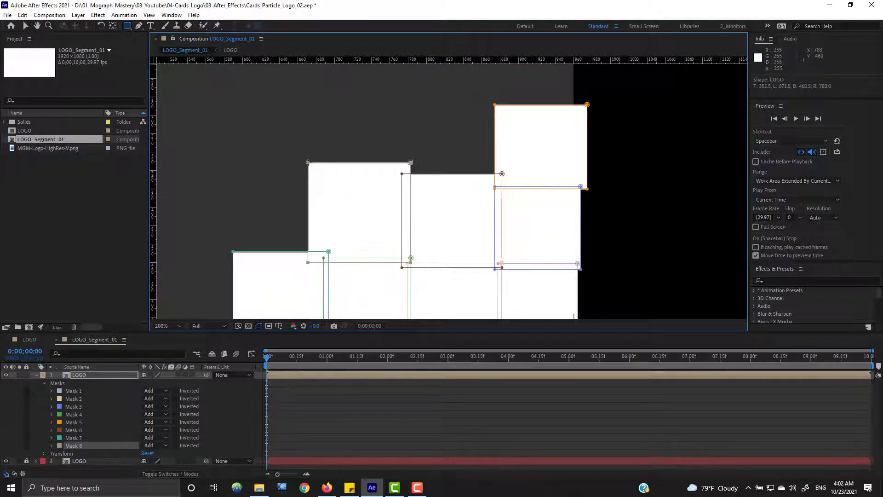
# Step: Stack another mask on the right-hand column and add one diagonally below it on the third row, overlapping the adjacent masks
pyautogui.moveTo(495, 170); pyautogui.dragTo(442, 252)
pyautogui.moveTo(539, 193); pyautogui.dragTo(437, 89)
pyautogui.moveTo(443, 260); pyautogui.dragTo(331, 157)
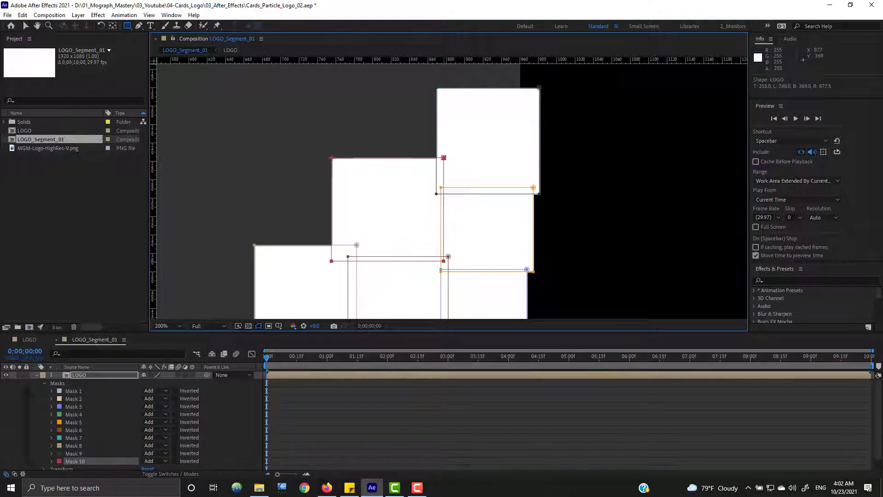
# Step: Add one mask to the bottom row's left end and two more that carry the right-hand column past the frame's top edge
pyautogui.moveTo(363, 270); pyautogui.dragTo(464, 207)
pyautogui.scroll(-2, 454, 188)
pyautogui.scroll(1, 526, 221)
pyautogui.moveTo(488, 235)
pyautogui.mouseDown()
pyautogui.moveTo(526, 220)
pyautogui.moveTo(544, 234)
pyautogui.mouseUp()
pyautogui.moveTo(506, 332)
pyautogui.mouseDown()
pyautogui.moveTo(506, 389)
pyautogui.moveTo(495, 357)
pyautogui.moveTo(432, 299)
pyautogui.mouseUp()
pyautogui.moveTo(520, 239); pyautogui.dragTo(459, 267)
pyautogui.moveTo(605, 213)
pyautogui.mouseDown()
pyautogui.moveTo(577, 202)
pyautogui.moveTo(543, 155)
pyautogui.mouseUp()
pyautogui.moveTo(600, 159); pyautogui.dragTo(543, 115)
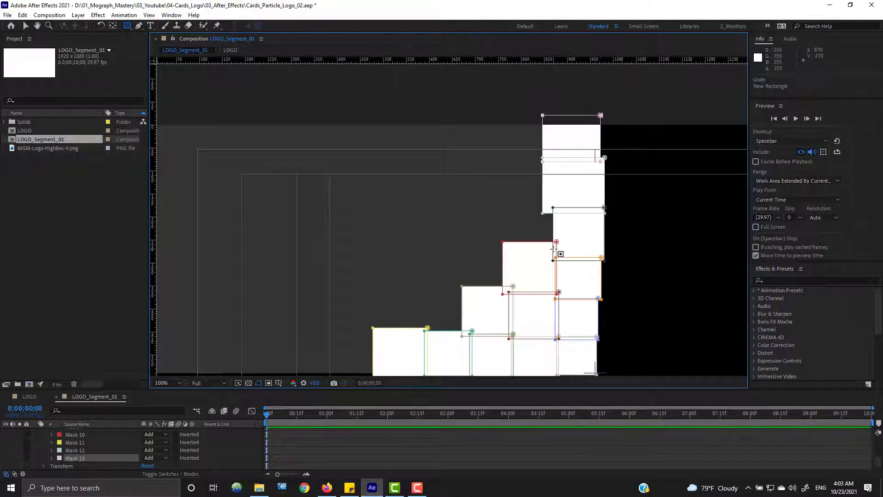
# Step: Draw four overlapping masks along the stepped edge: one beside the right-hand column and three climbing diagonally from the bottom row
pyautogui.moveTo(554, 249); pyautogui.dragTo(489, 185)
pyautogui.moveTo(453, 281); pyautogui.dragTo(463, 205)
pyautogui.moveTo(386, 302); pyautogui.dragTo(326, 246)
pyautogui.moveTo(474, 261); pyautogui.dragTo(415, 209)
pyautogui.moveTo(516, 214); pyautogui.dragTo(456, 154)
# Step: Draw a diagonal series of six overlapping masks from the bottom row's left end up past the frame's top edge
pyautogui.moveTo(637, 201); pyautogui.dragTo(624, 246)
pyautogui.moveTo(479, 308); pyautogui.dragTo(547, 297)
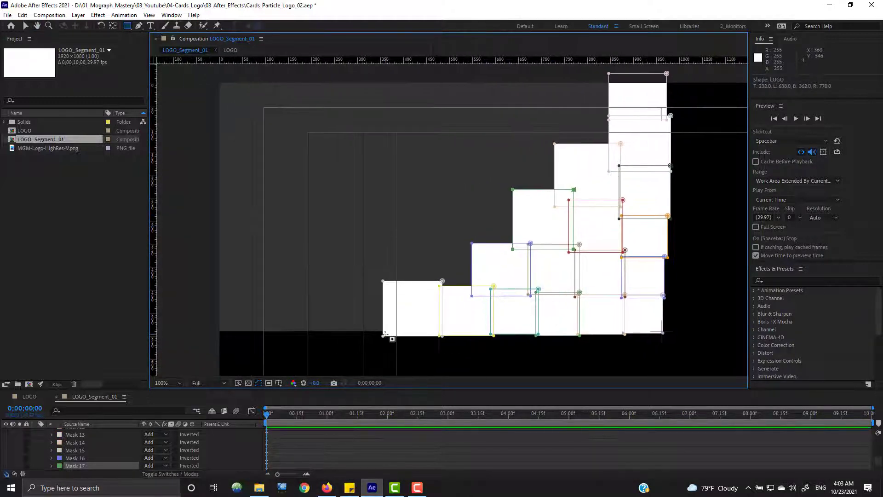
pyautogui.moveTo(386, 333); pyautogui.dragTo(324, 279)
pyautogui.moveTo(473, 291); pyautogui.dragTo(415, 237)
pyautogui.moveTo(517, 249); pyautogui.dragTo(454, 194)
pyautogui.moveTo(558, 198); pyautogui.dragTo(496, 139)
pyautogui.moveTo(612, 148); pyautogui.dragTo(547, 109)
pyautogui.moveTo(612, 114); pyautogui.dragTo(541, 74)
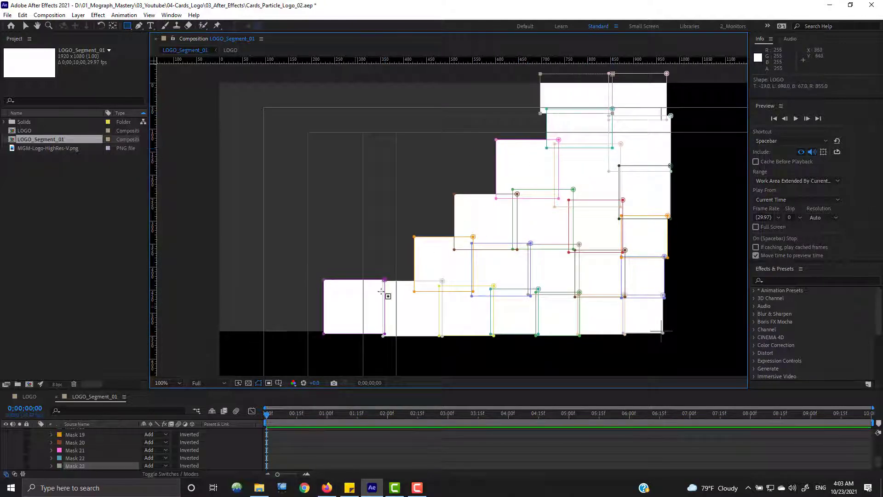
# Step: Add the next diagonal of six overlapping masks along the stepped edge, from the bottom row to the frame's top edge
pyautogui.moveTo(329, 336); pyautogui.dragTo(271, 293)
pyautogui.moveTo(419, 286); pyautogui.dragTo(364, 237)
pyautogui.moveTo(459, 240); pyautogui.dragTo(399, 194)
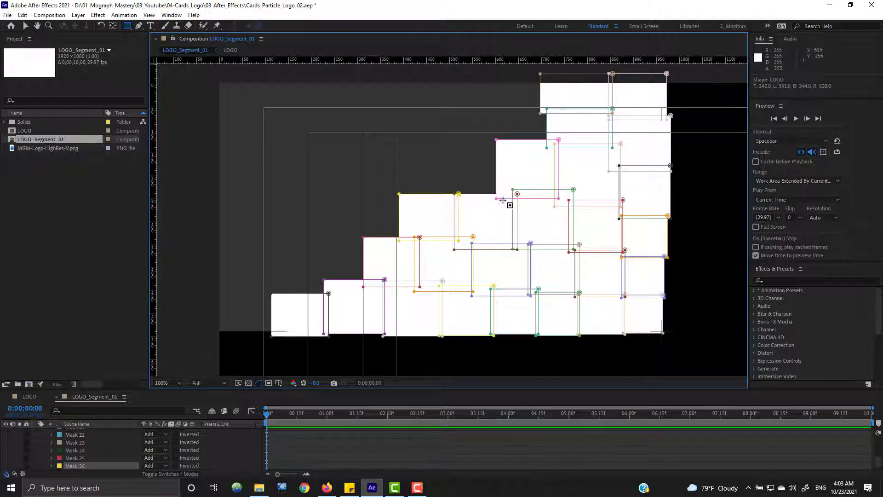
pyautogui.moveTo(503, 200); pyautogui.dragTo(440, 133)
pyautogui.moveTo(549, 143); pyautogui.dragTo(490, 106)
pyautogui.moveTo(543, 112); pyautogui.dragTo(488, 79)
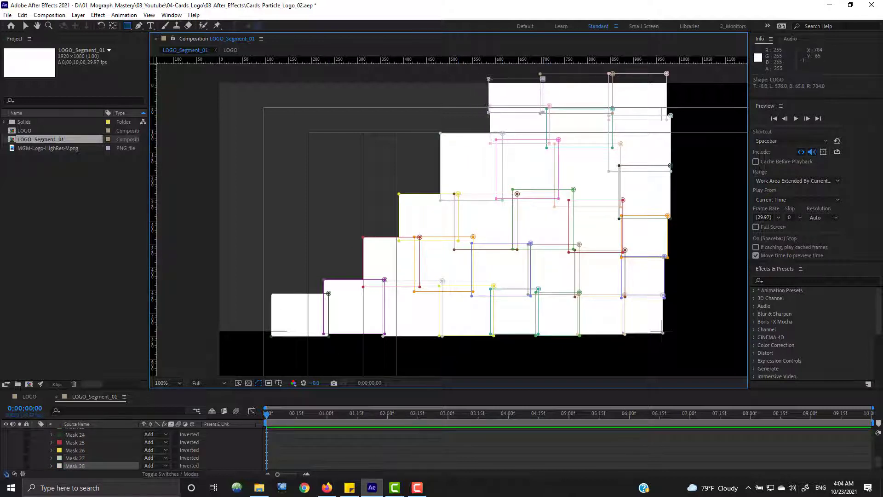
# Step: Complete the bottom row at the quarter's lower-left corner and continue with five overlapping masks diagonally up to the top edge
pyautogui.moveTo(278, 336); pyautogui.dragTo(222, 292)
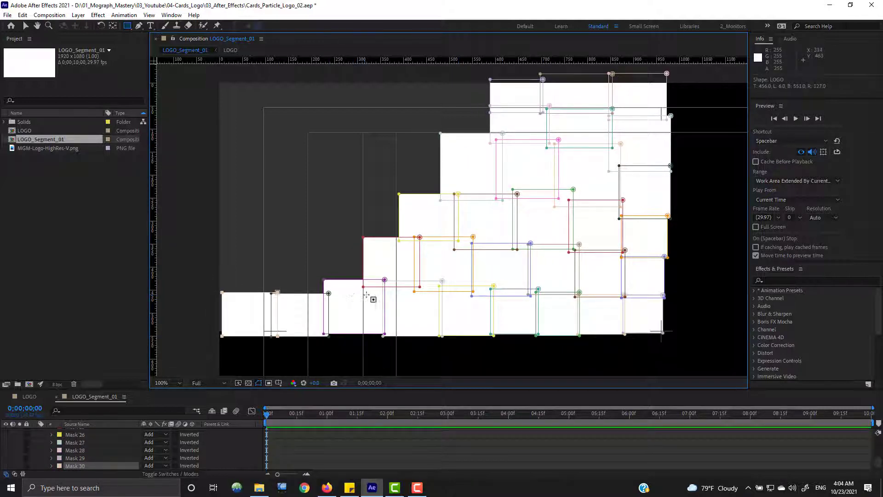
pyautogui.moveTo(363, 296); pyautogui.dragTo(312, 238)
pyautogui.moveTo(404, 244); pyautogui.dragTo(354, 190)
pyautogui.moveTo(444, 200); pyautogui.dragTo(399, 148)
pyautogui.moveTo(492, 150); pyautogui.dragTo(426, 115)
pyautogui.moveTo(494, 119); pyautogui.dragTo(452, 81)
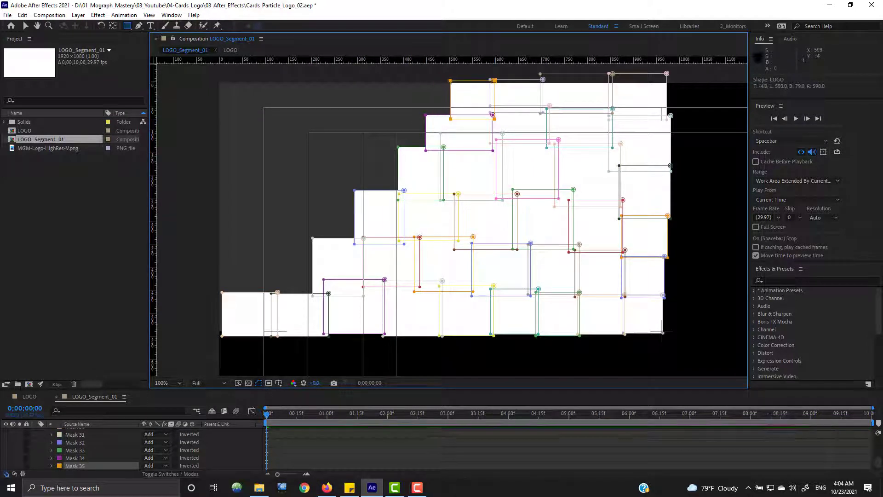
# Step: Draw five more overlapping masks along the stepped edge, from the second-lowest row up to the top edge
pyautogui.moveTo(317, 299); pyautogui.dragTo(264, 239)
pyautogui.moveTo(359, 242); pyautogui.dragTo(312, 189)
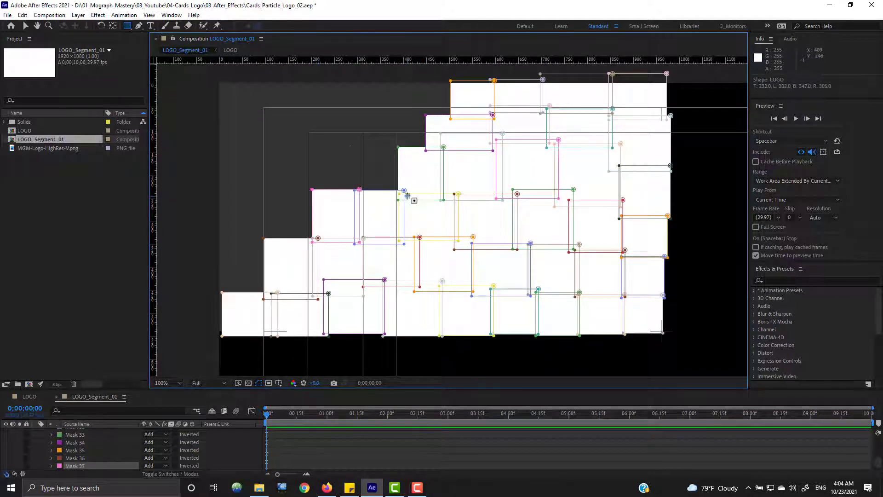
pyautogui.moveTo(407, 195); pyautogui.dragTo(347, 147)
pyautogui.moveTo(431, 152); pyautogui.dragTo(375, 115)
pyautogui.moveTo(452, 118); pyautogui.dragTo(398, 79)
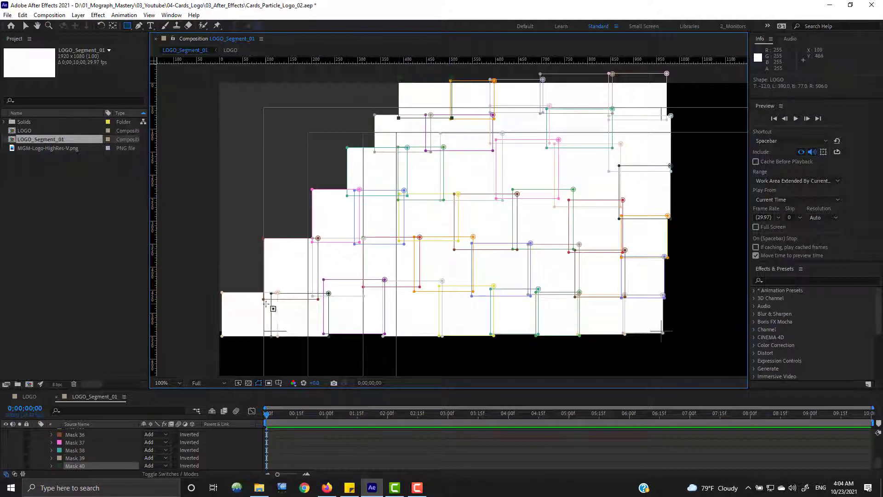
# Step: Close the second-lowest row at the frame's left edge and add four overlapping masks diagonally up to the top edge
pyautogui.moveTo(267, 297); pyautogui.dragTo(216, 237)
pyautogui.moveTo(315, 241); pyautogui.dragTo(262, 190)
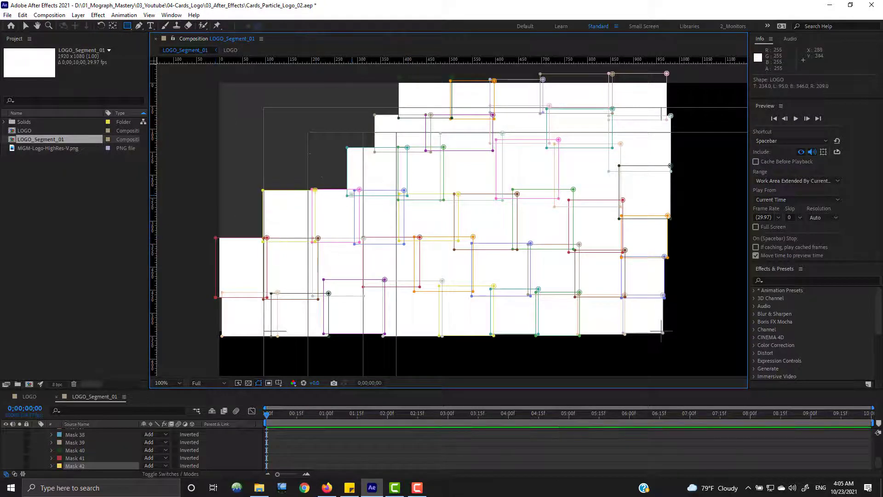
pyautogui.moveTo(351, 194); pyautogui.dragTo(297, 148)
pyautogui.moveTo(378, 152); pyautogui.dragTo(330, 113)
pyautogui.moveTo(402, 120); pyautogui.dragTo(347, 79)
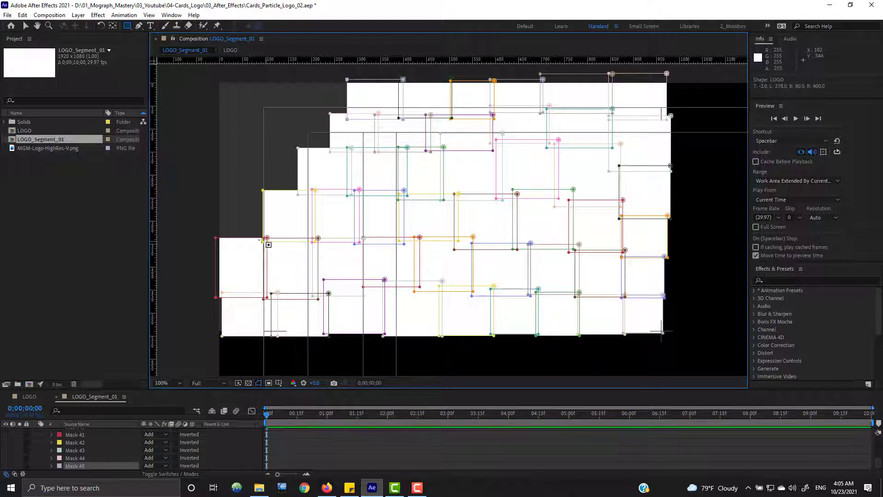
# Step: Draw four overlapping masks diagonally from the frame's left edge up to its top edge
pyautogui.moveTo(266, 240); pyautogui.dragTo(219, 190)
pyautogui.moveTo(303, 194); pyautogui.dragTo(257, 145)
pyautogui.moveTo(332, 150); pyautogui.dragTo(284, 109)
pyautogui.moveTo(350, 117); pyautogui.dragTo(305, 78)
# Step: Fill the remaining upper-left corner with five overlapping masks and stretch the bottom-left mask past the frame's left edge
pyautogui.moveTo(263, 193); pyautogui.dragTo(217, 144)
pyautogui.moveTo(288, 150); pyautogui.dragTo(245, 108)
pyautogui.moveTo(305, 116); pyautogui.dragTo(265, 77)
pyautogui.moveTo(248, 149); pyautogui.dragTo(210, 108)
pyautogui.moveTo(271, 113); pyautogui.dragTo(216, 76)
pyautogui.press('v')
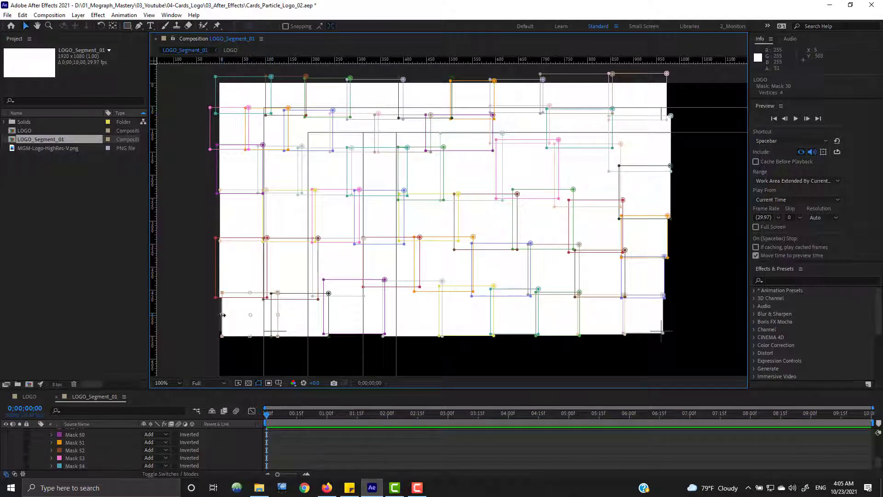
pyautogui.moveTo(223, 315); pyautogui.dragTo(216, 315)
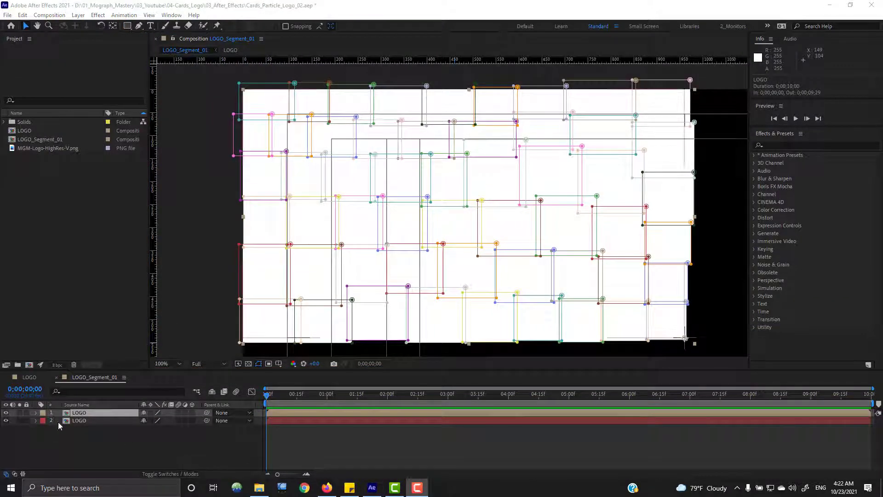
# Step: Examine the full list of masks on the upper LOGO layer and their overlapping outlines across the quarter
pyautogui.click(79, 413)
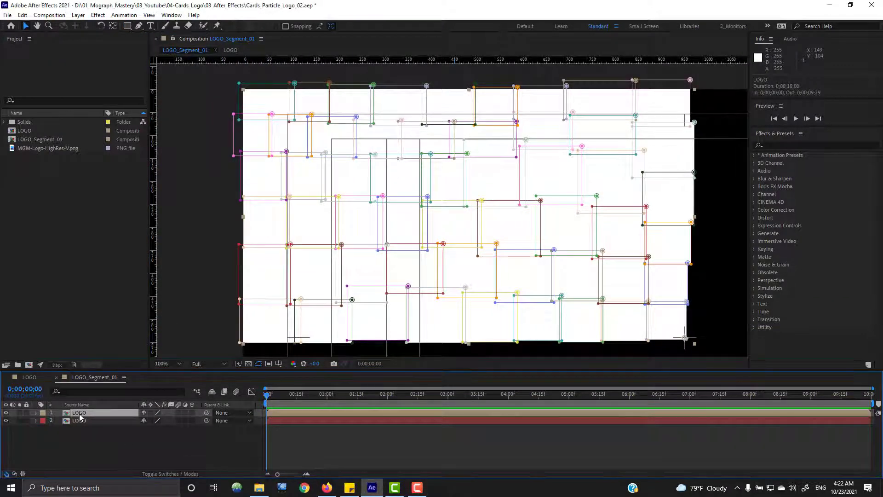
pyautogui.press('m')
pyautogui.click(14, 429)
pyautogui.scroll(-10, 116, 448)
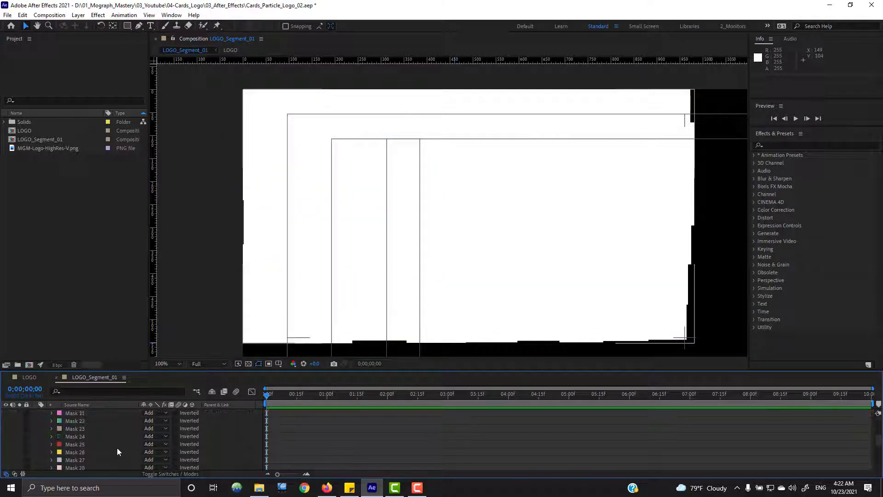
pyautogui.scroll(10, 98, 438)
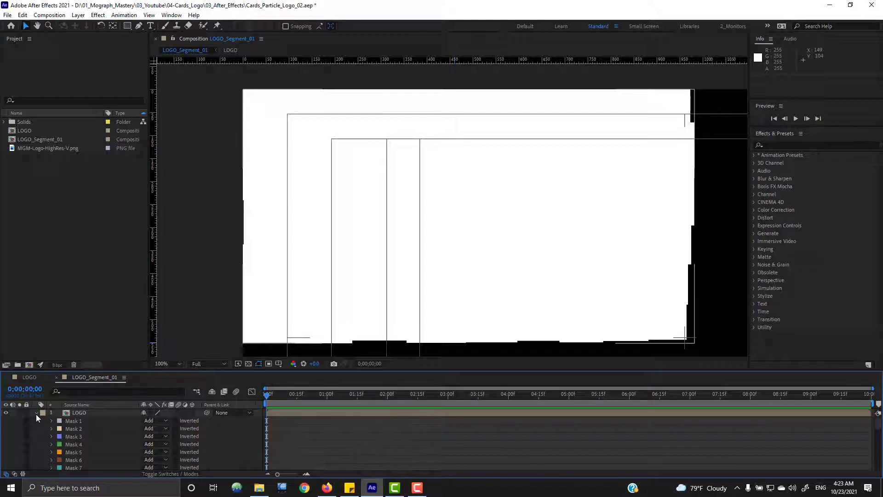
pyautogui.click(36, 413)
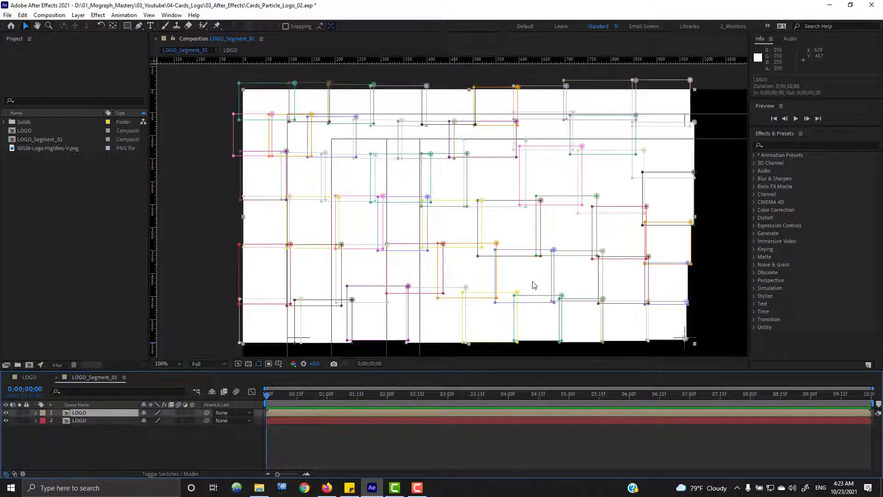
pyautogui.moveTo(558, 286); pyautogui.dragTo(548, 294)
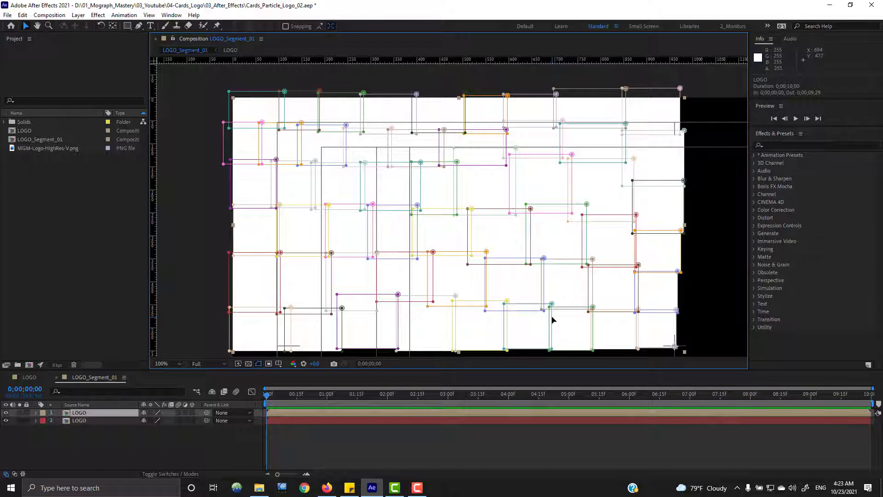
# Step: Lower the opacity of the upper LOGO layer to 21%
pyautogui.moveTo(609, 311); pyautogui.dragTo(523, 262)
pyautogui.scroll(-1, 574, 297)
pyautogui.scroll(-2, 568, 288)
pyautogui.scroll(2, 464, 220)
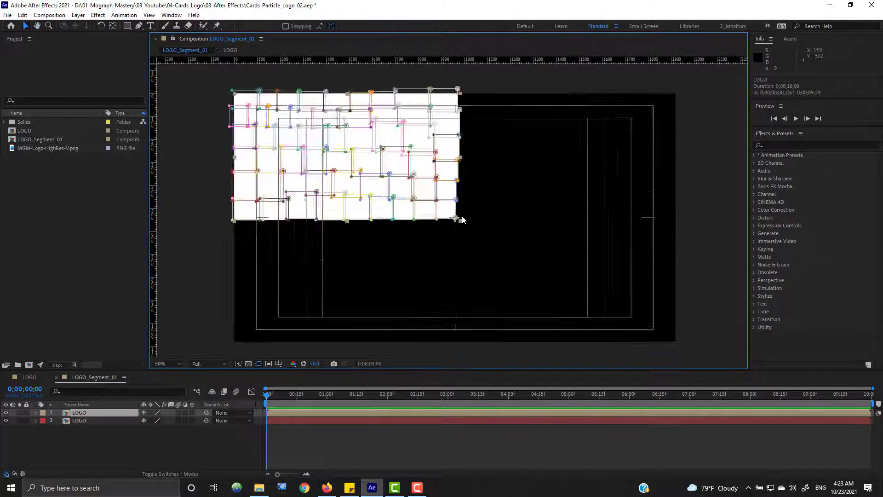
pyautogui.scroll(1, 463, 219)
pyautogui.moveTo(462, 212); pyautogui.dragTo(534, 278)
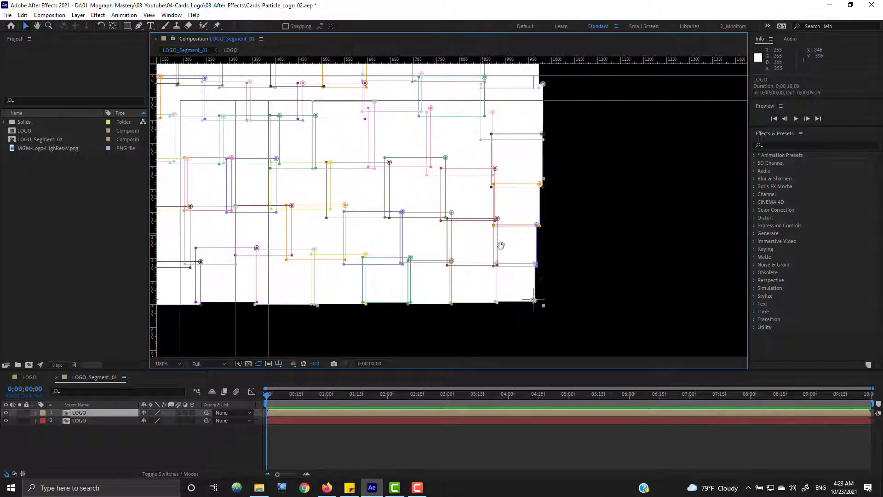
pyautogui.moveTo(500, 245); pyautogui.dragTo(636, 283)
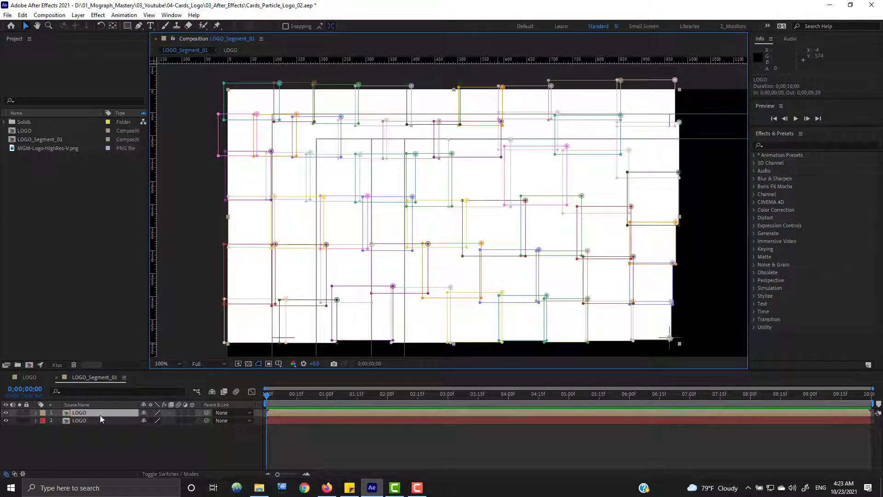
pyautogui.press('t')
pyautogui.moveTo(146, 421); pyautogui.dragTo(115, 426)
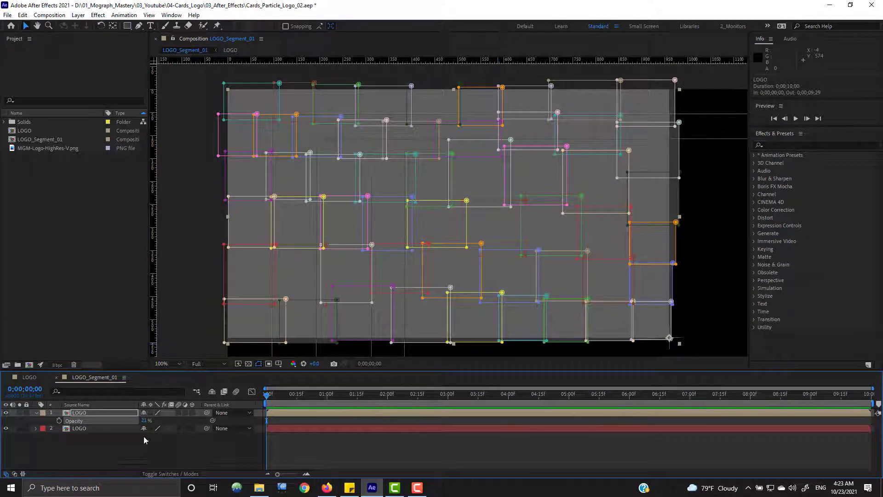
pyautogui.click(126, 446)
# Step: Compare the masked quarter's edges with the lower LOGO layer, and hide the lower layer
pyautogui.press('h')
pyautogui.moveTo(465, 280); pyautogui.dragTo(484, 184)
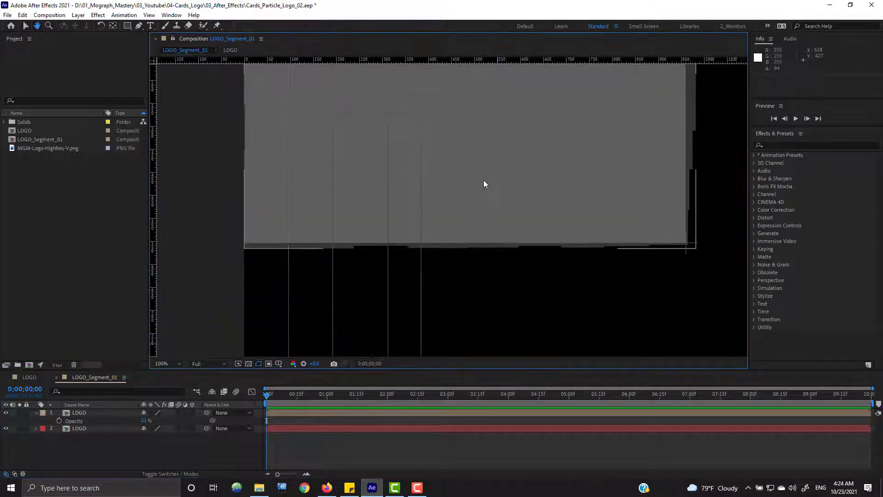
pyautogui.press('v')
pyautogui.press('.')
pyautogui.press(',')
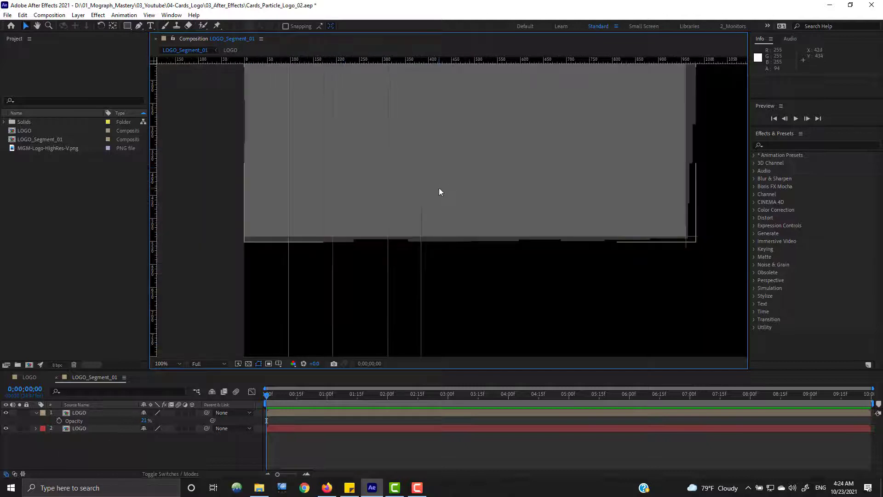
pyautogui.moveTo(433, 210); pyautogui.dragTo(412, 288)
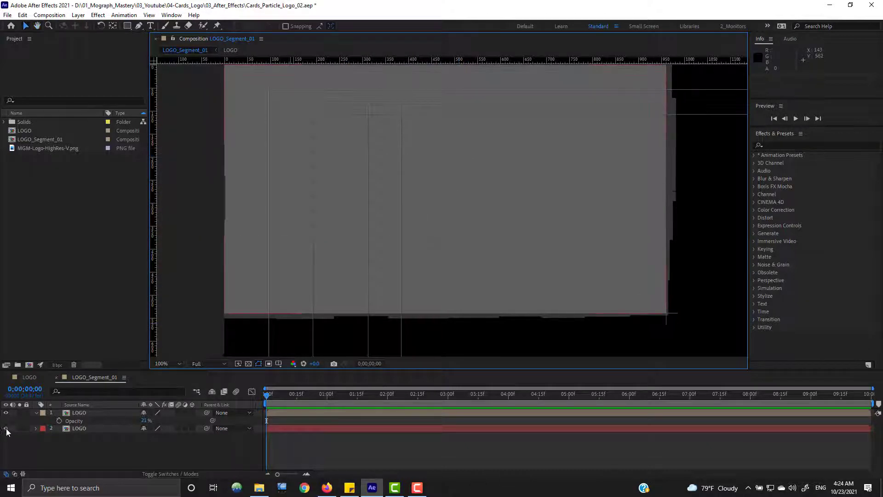
pyautogui.click(6, 429)
pyautogui.click(6, 428)
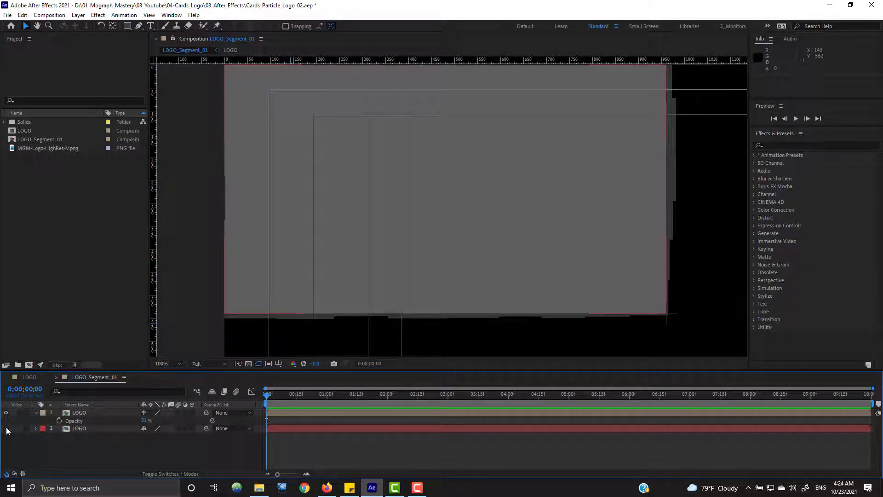
pyautogui.click(6, 429)
# Step: Stretch the middle-row mask at the frame's left edge past the edge, to 107% of its width
pyautogui.moveTo(302, 212); pyautogui.dragTo(478, 207)
pyautogui.scroll(1, 269, 221)
pyautogui.click(310, 220)
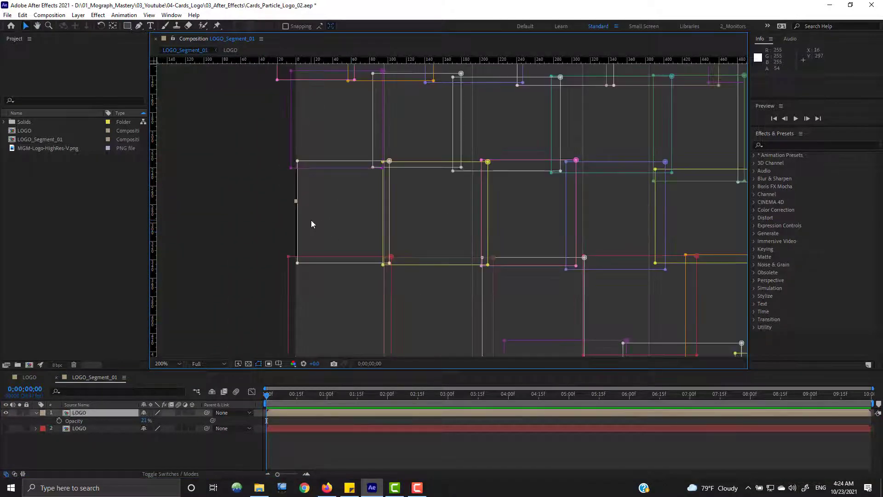
pyautogui.doubleClick(299, 165)
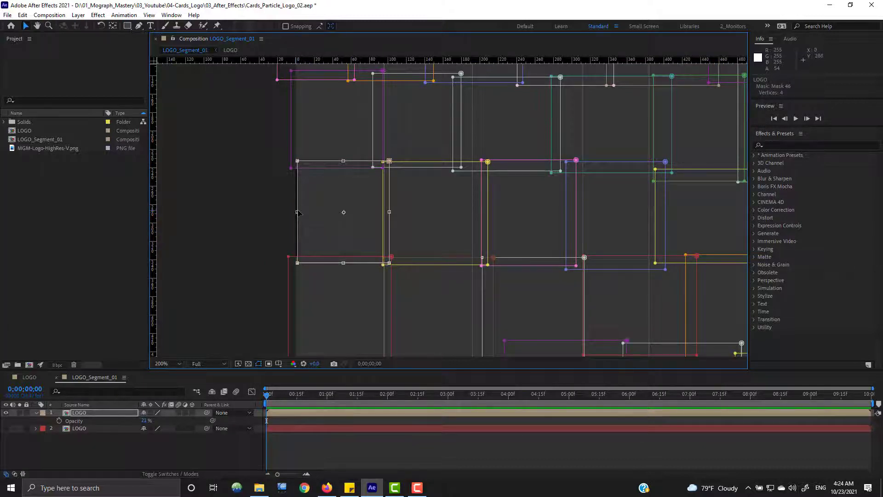
pyautogui.moveTo(297, 212); pyautogui.dragTo(293, 216)
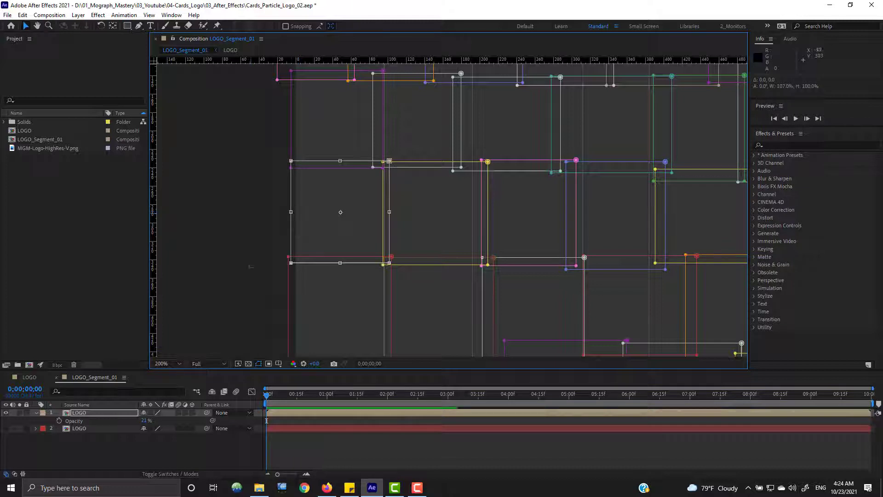
pyautogui.click(112, 445)
# Step: Shift Mask 20 near the middle of the quarter about 15 px to the right, leaving its left neighbour uncovered
pyautogui.scroll(-4, 484, 237)
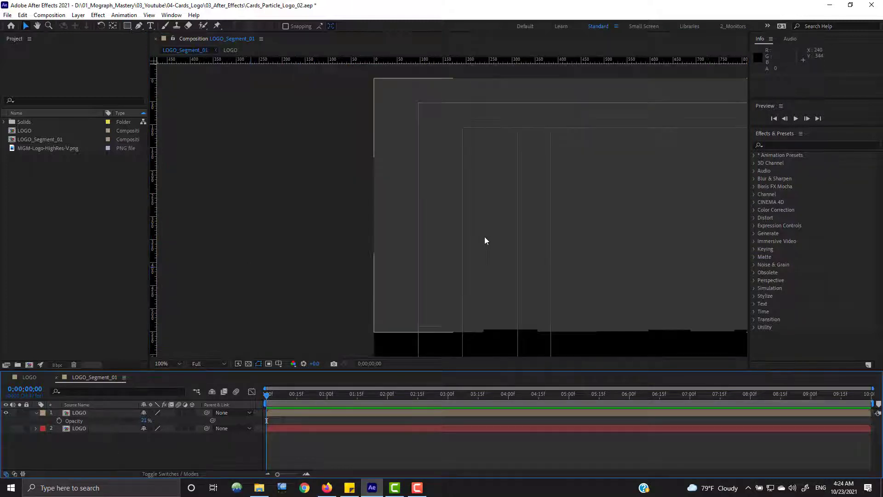
pyautogui.moveTo(616, 192); pyautogui.dragTo(531, 173)
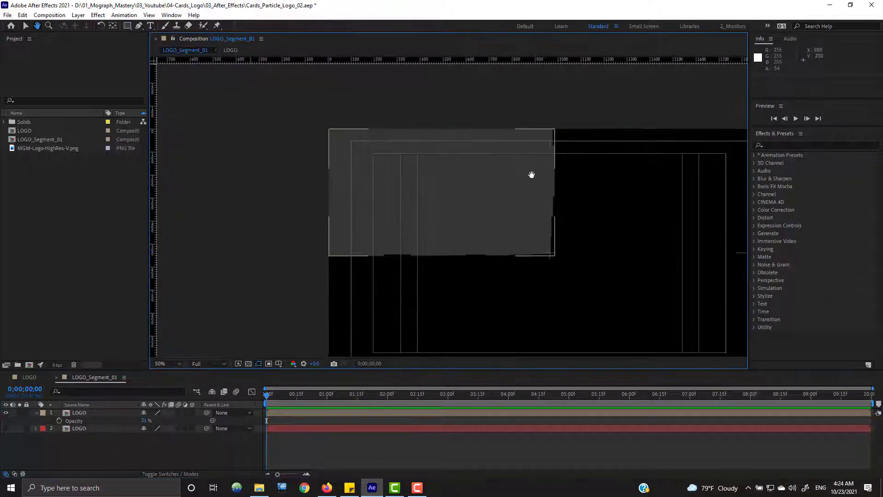
pyautogui.click(89, 412)
pyautogui.scroll(2, 462, 211)
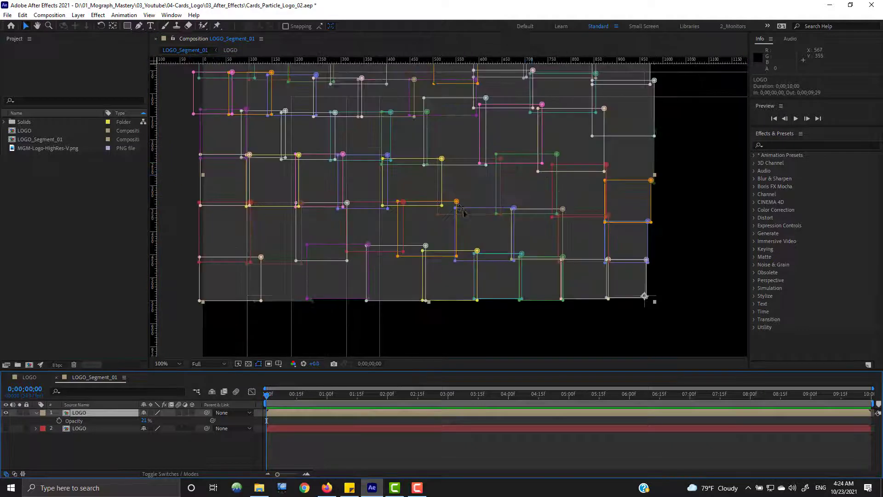
pyautogui.doubleClick(437, 186)
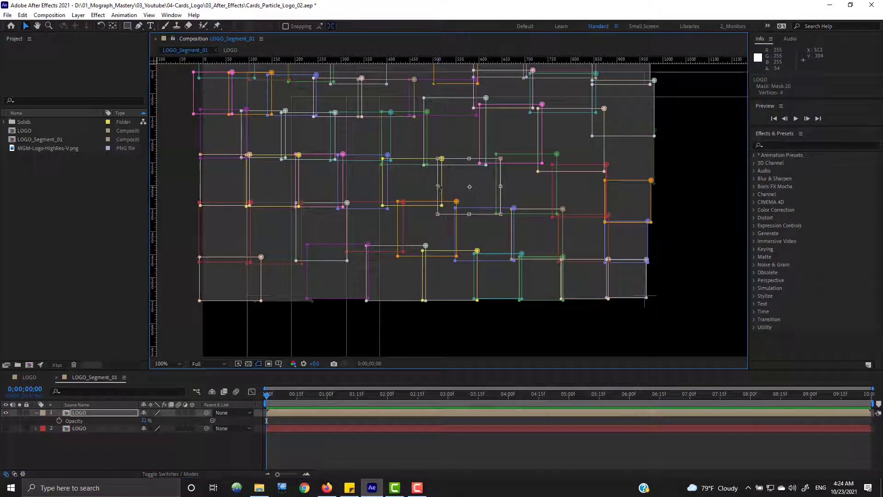
pyautogui.moveTo(440, 187); pyautogui.dragTo(447, 188)
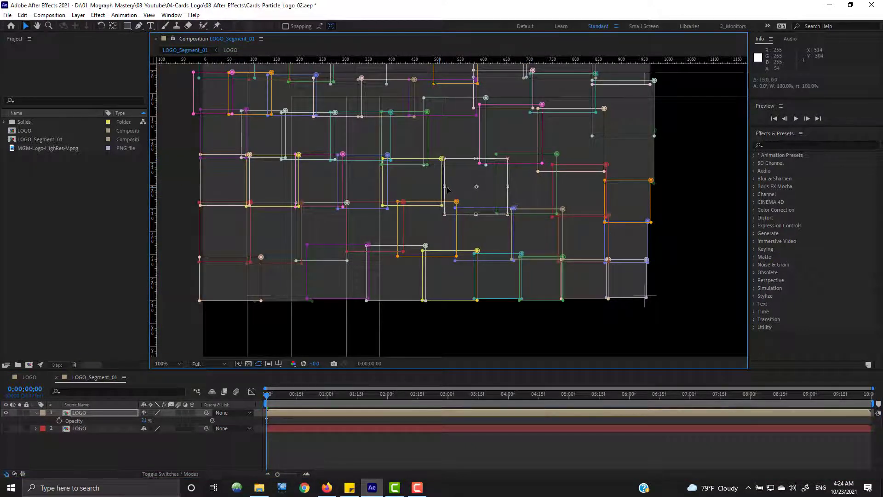
pyautogui.click(167, 448)
# Step: Move Mask 39 in the upper rows up about 15 px and Mask 31 in the lower rows left about 12 px
pyautogui.click(402, 134)
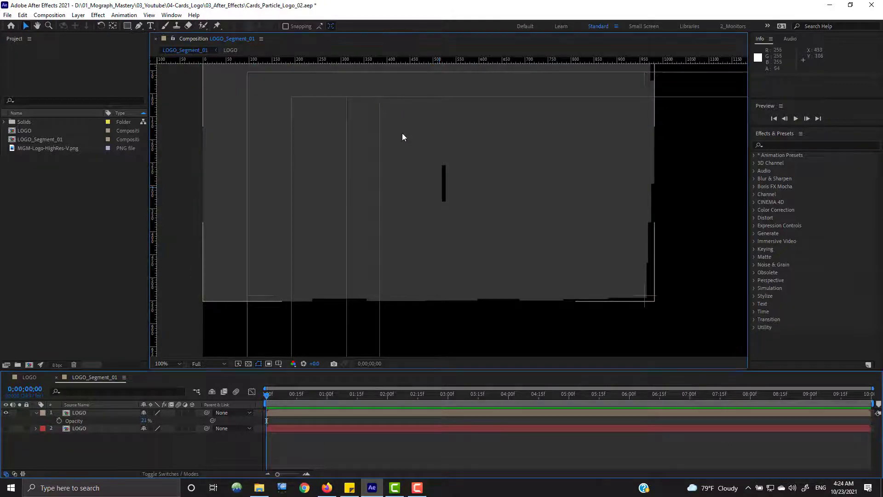
pyautogui.doubleClick(402, 117)
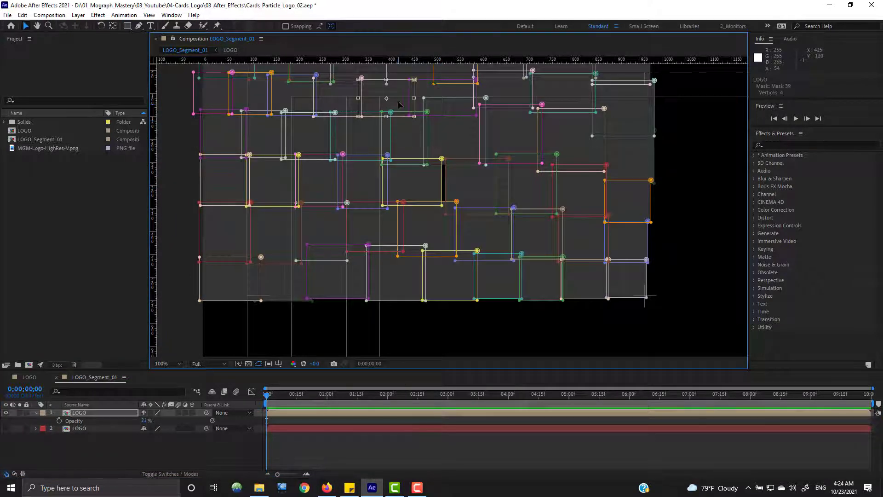
pyautogui.moveTo(399, 104); pyautogui.dragTo(399, 96)
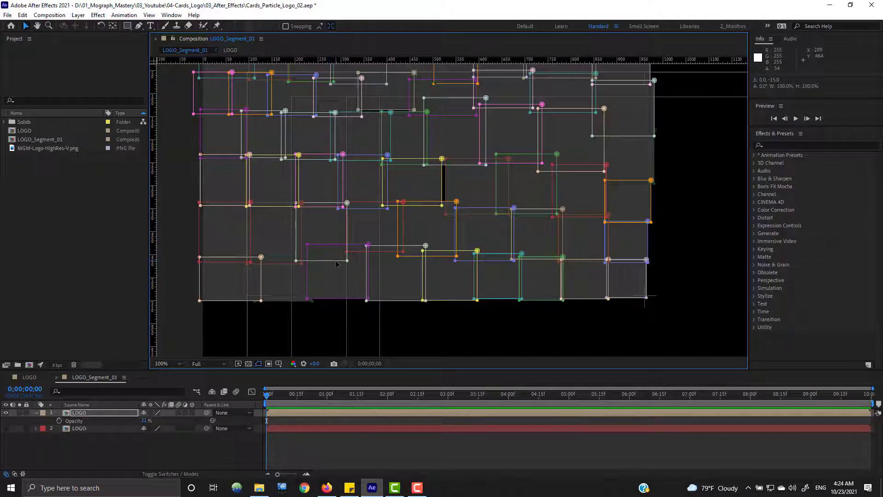
pyautogui.doubleClick(338, 238)
pyautogui.moveTo(330, 238); pyautogui.dragTo(323, 239)
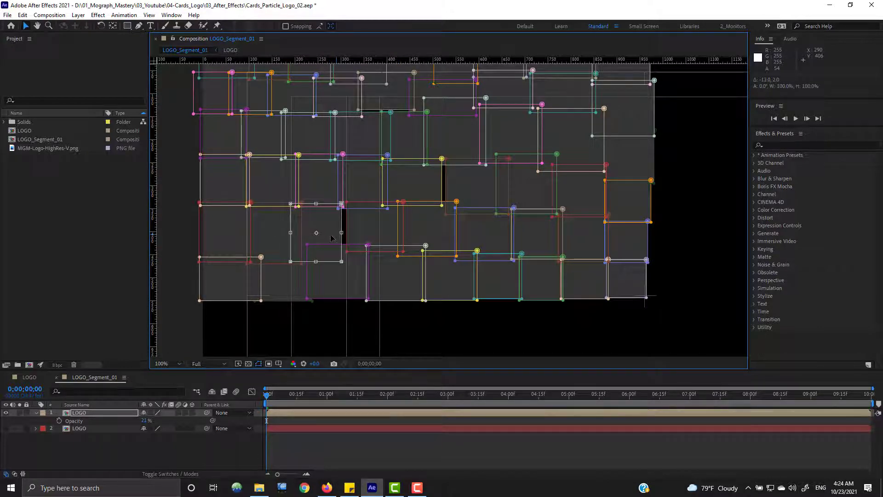
pyautogui.click(171, 446)
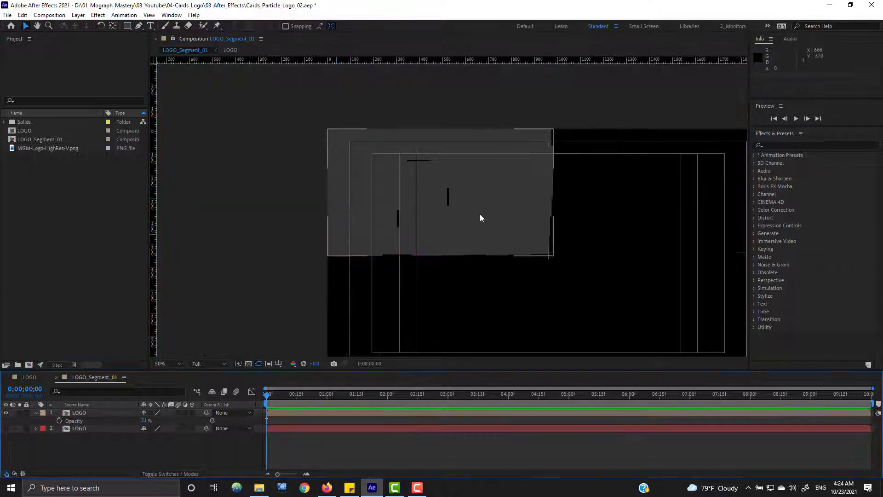
# Step: Close the two vertical gaps by moving Mask 31 right about 17 px and Mask 20 back to the left
pyautogui.click(88, 413)
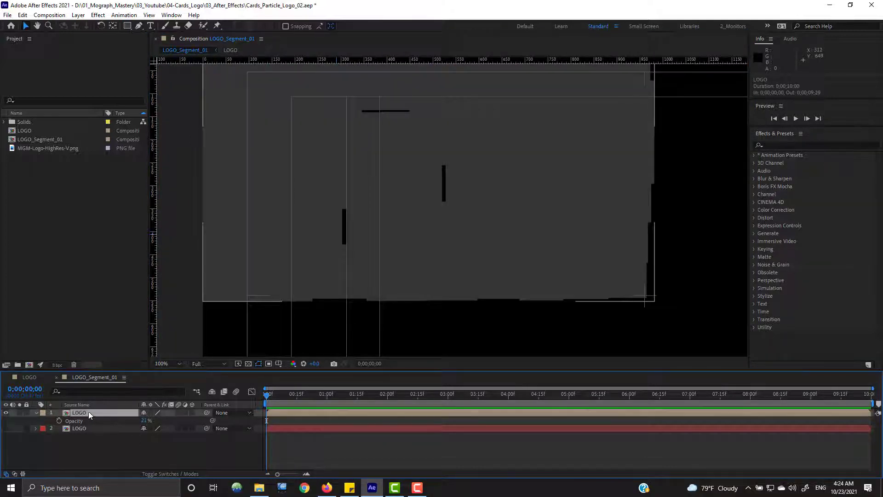
pyautogui.doubleClick(342, 235)
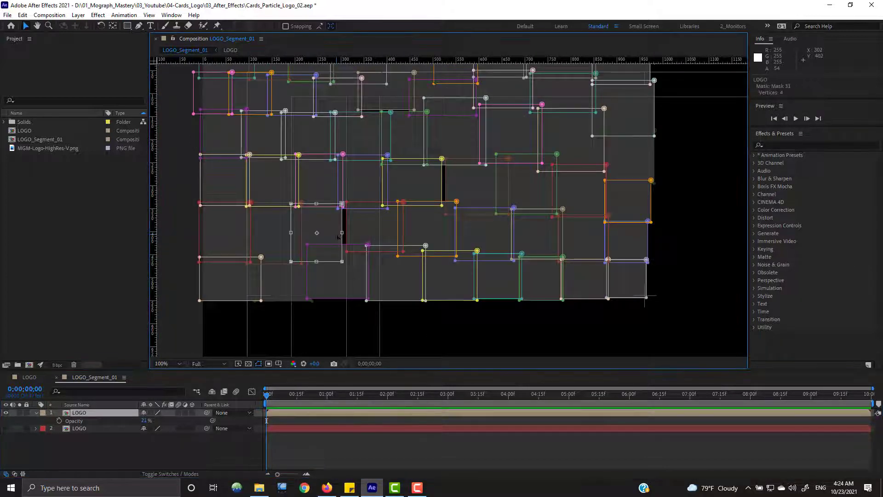
pyautogui.moveTo(327, 239); pyautogui.dragTo(334, 239)
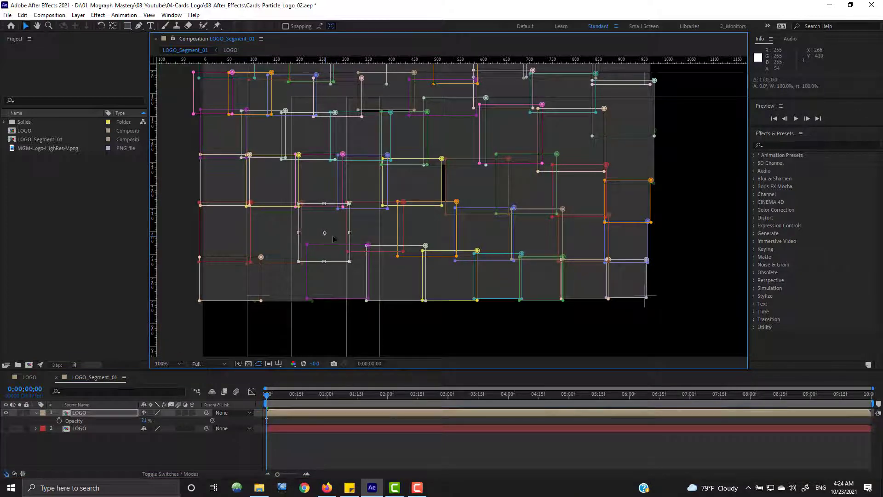
pyautogui.doubleClick(443, 184)
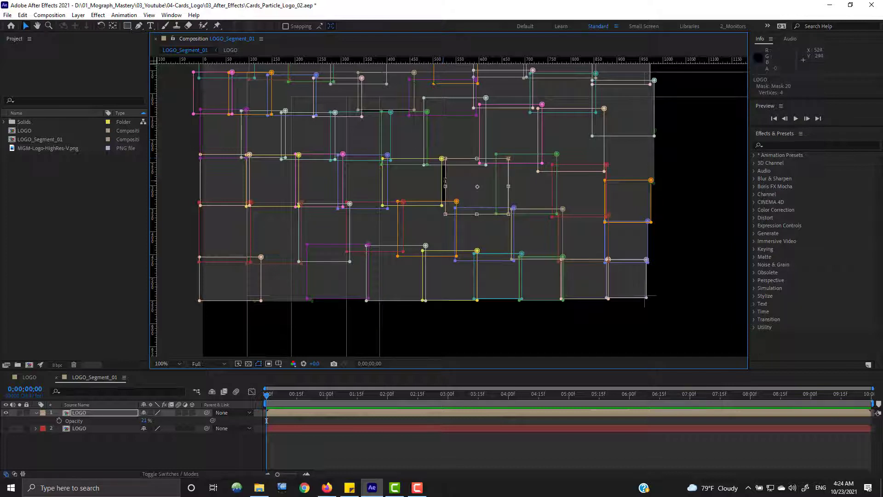
pyautogui.moveTo(461, 184); pyautogui.dragTo(454, 184)
pyautogui.press('Return')
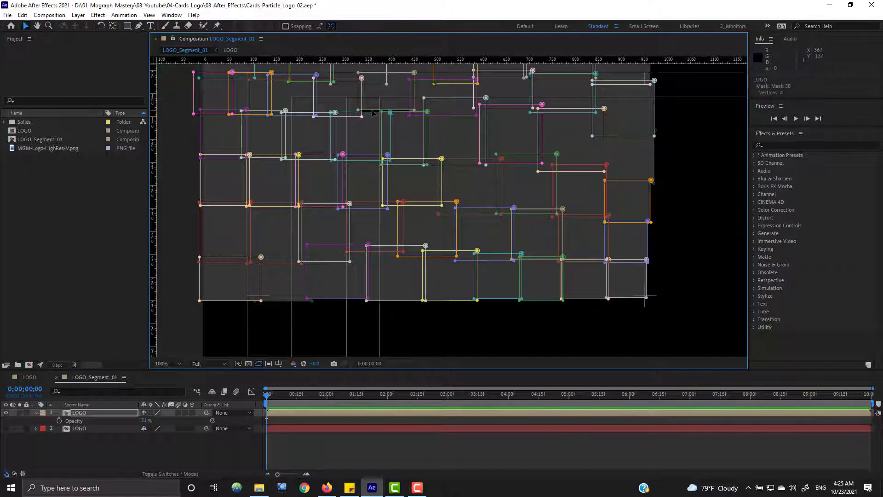
# Step: Close the horizontal gap in the upper rows by moving Mask 39 down about 13 px
pyautogui.doubleClick(373, 113)
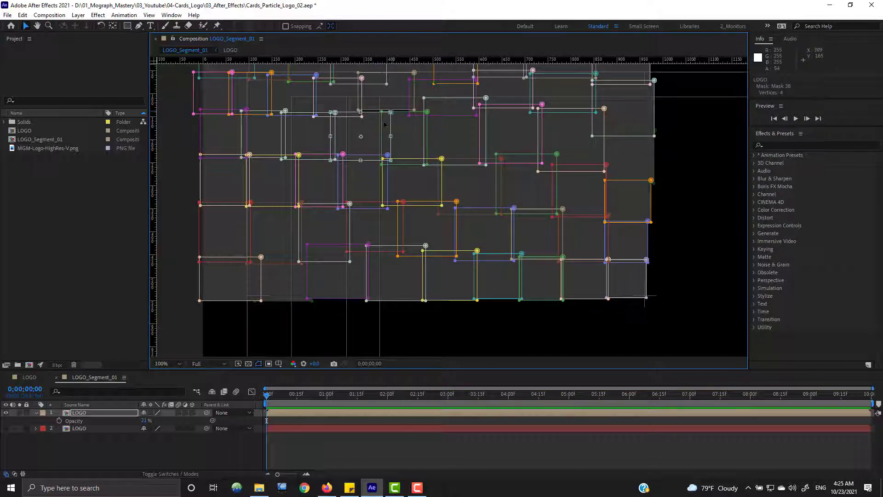
pyautogui.doubleClick(413, 101)
pyautogui.moveTo(398, 105); pyautogui.dragTo(398, 110)
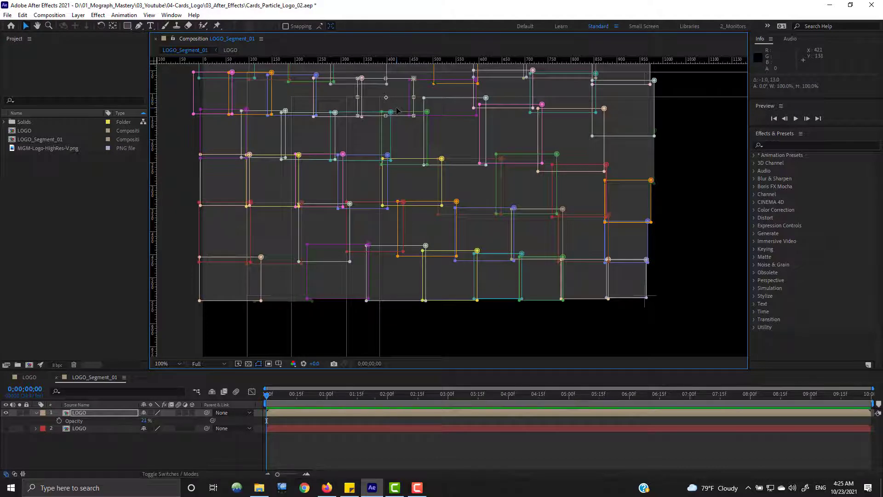
pyautogui.click(186, 452)
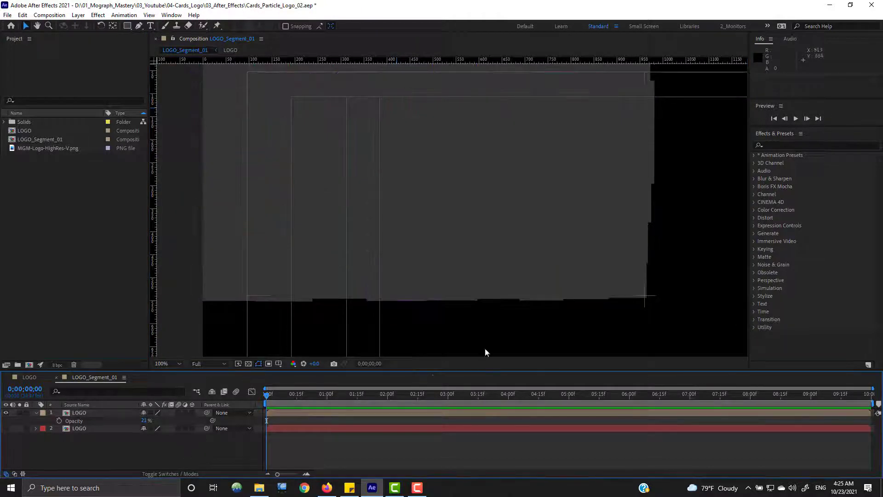
pyautogui.scroll(-2, 493, 174)
pyautogui.scroll(2, 493, 175)
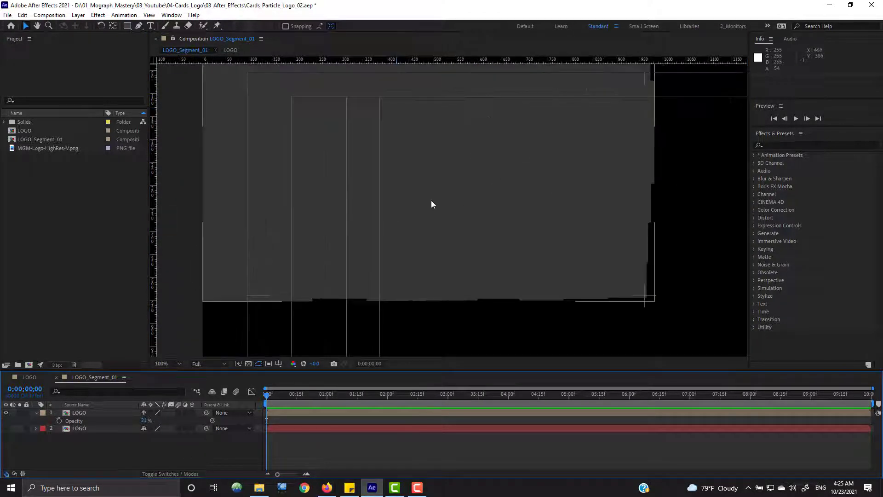
# Step: Show the lower LOGO layer again and compare it with the masks along the quarter's bottom edge
pyautogui.click(6, 428)
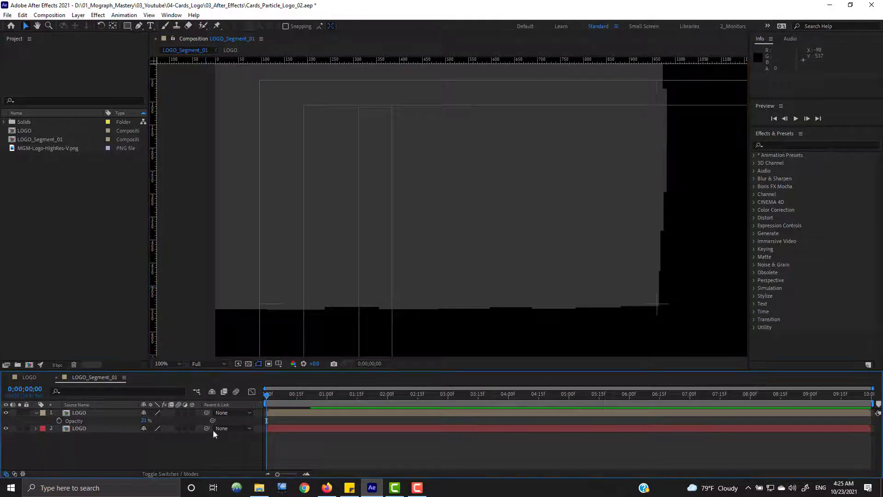
pyautogui.moveTo(473, 264); pyautogui.dragTo(476, 212)
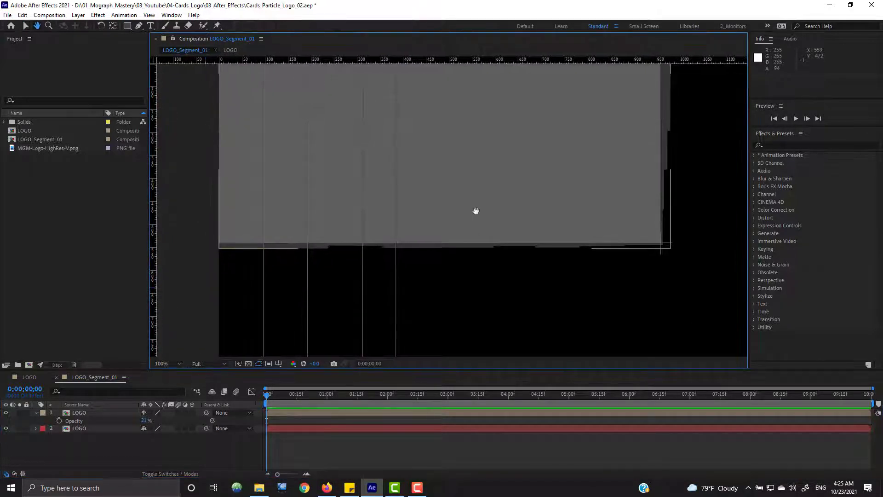
pyautogui.scroll(2, 475, 211)
pyautogui.moveTo(346, 268); pyautogui.dragTo(438, 254)
pyautogui.press('v')
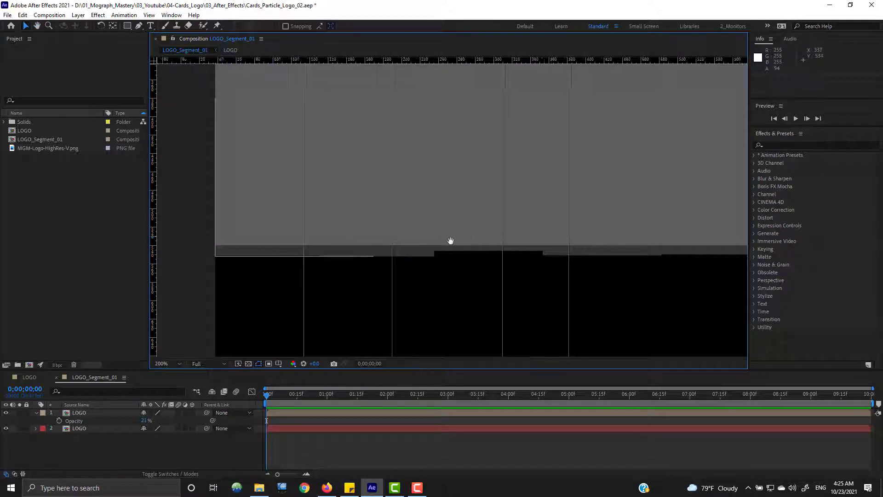
# Step: Move Mask 18 at the quarter's bottom edge up about 11.5 px with free transform
pyautogui.moveTo(508, 240); pyautogui.dragTo(361, 235)
pyautogui.click(84, 413)
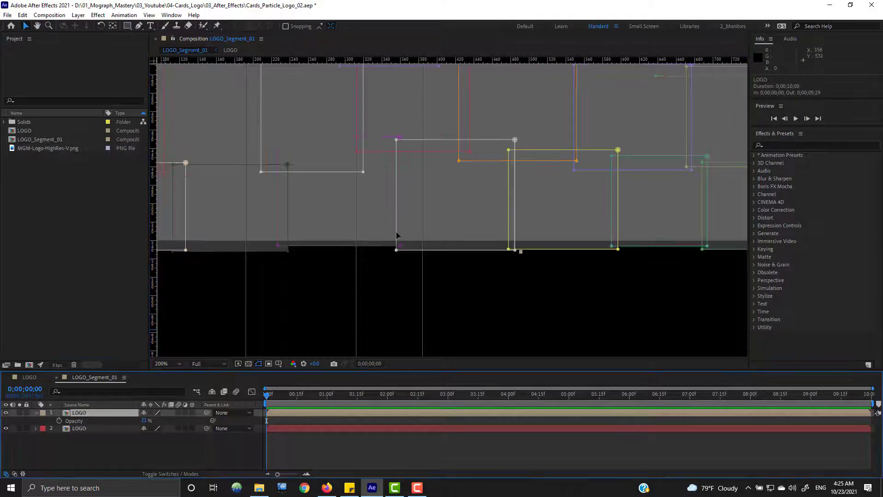
pyautogui.doubleClick(370, 247)
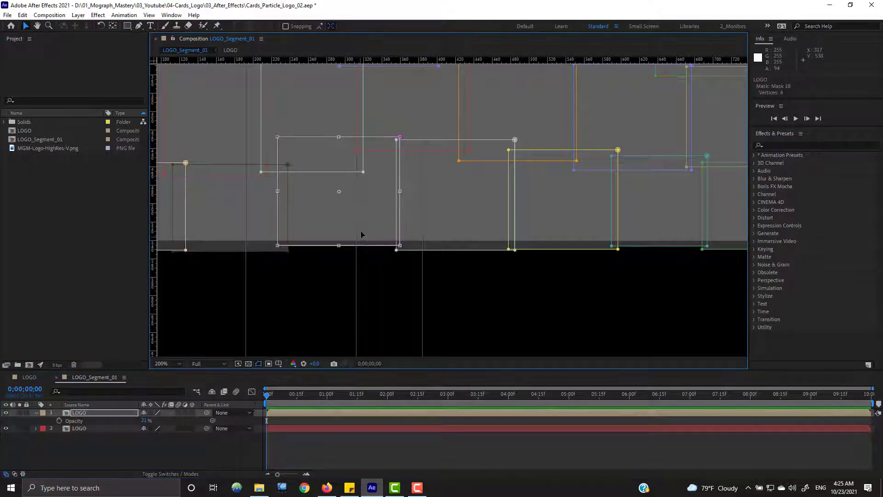
pyautogui.moveTo(361, 231); pyautogui.dragTo(362, 220)
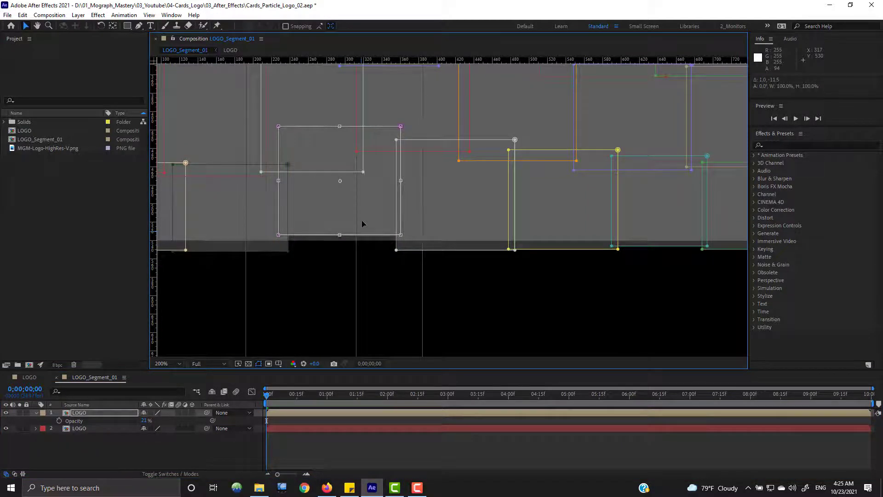
pyautogui.press('Return')
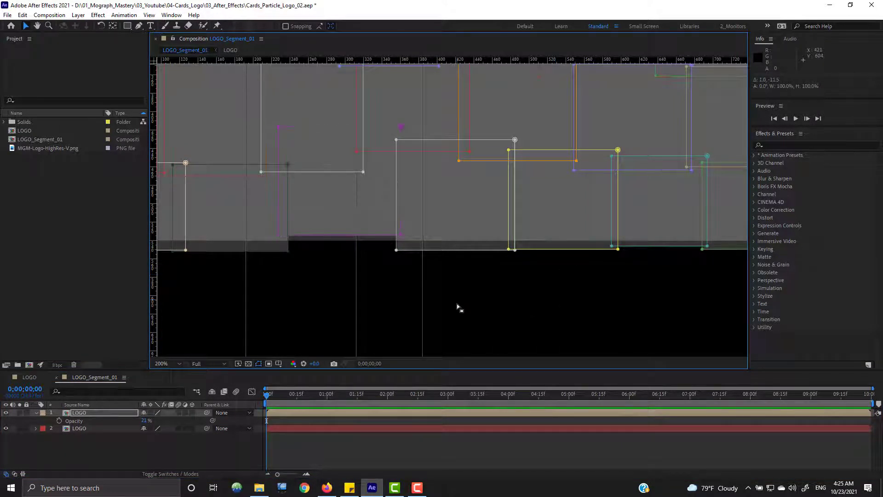
# Step: Check the bottom edge for the gap and move Mask 18 down 15 px to cover it
pyautogui.click(159, 457)
pyautogui.scroll(-4, 448, 215)
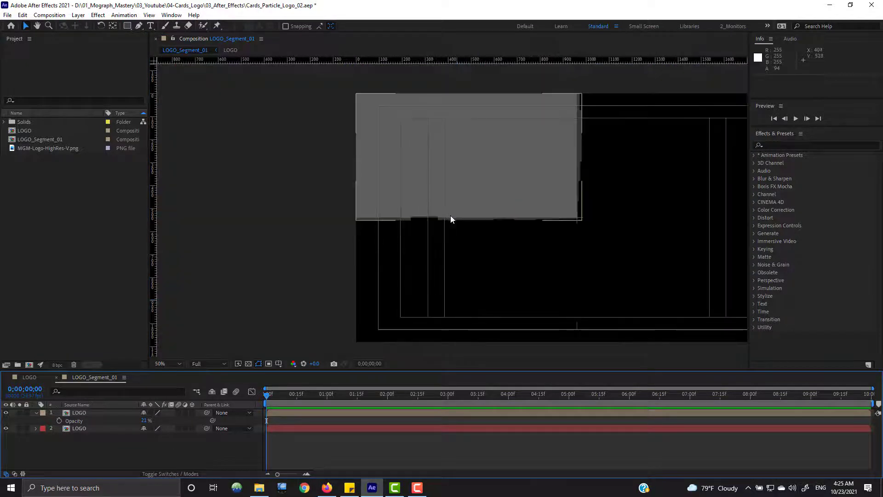
pyautogui.moveTo(458, 207); pyautogui.dragTo(444, 211)
pyautogui.scroll(1, 410, 214)
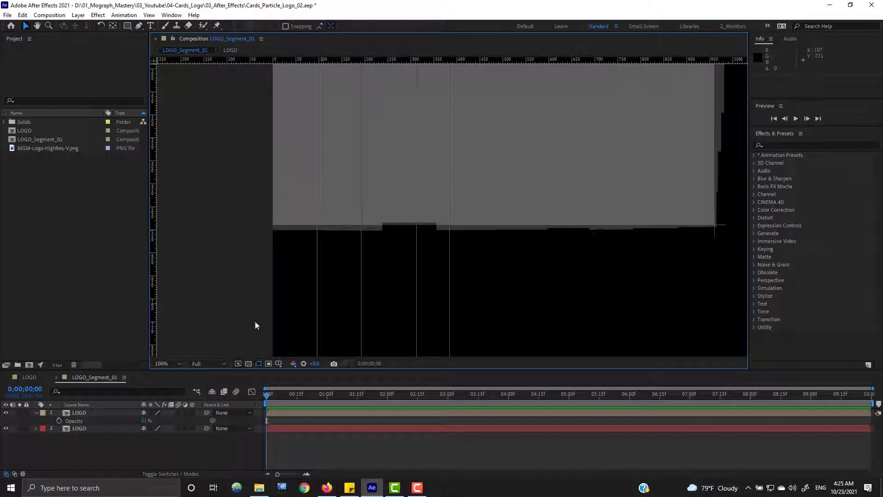
pyautogui.click(88, 413)
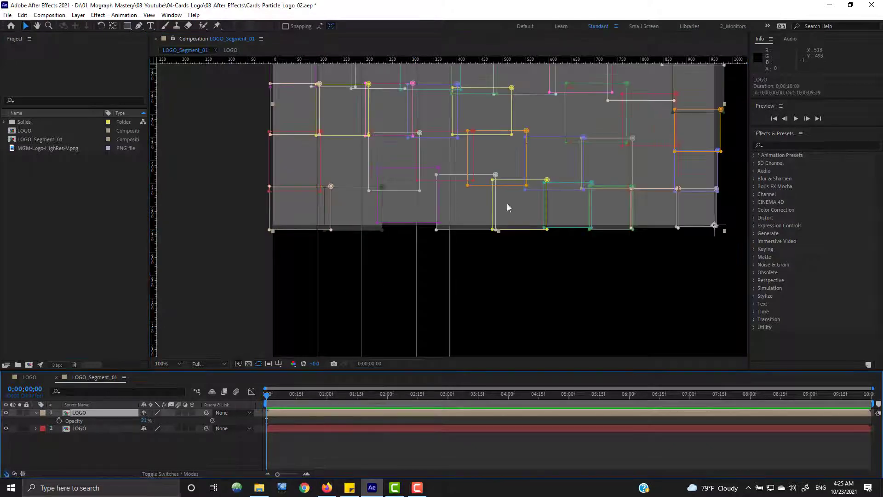
pyautogui.doubleClick(402, 224)
pyautogui.moveTo(414, 214); pyautogui.dragTo(414, 220)
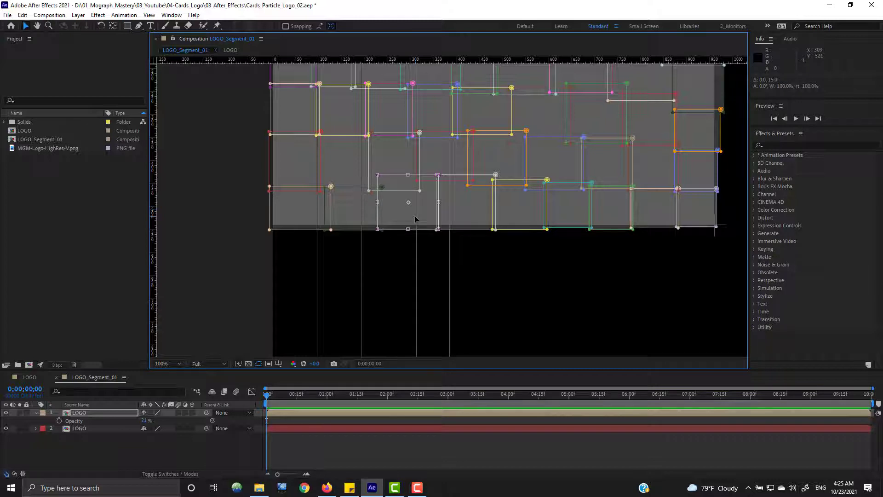
pyautogui.press('Return')
# Step: Check the masks across the whole quarter, collapse the upper LOGO layer's properties and unlock all layers
pyautogui.moveTo(633, 184); pyautogui.dragTo(473, 237)
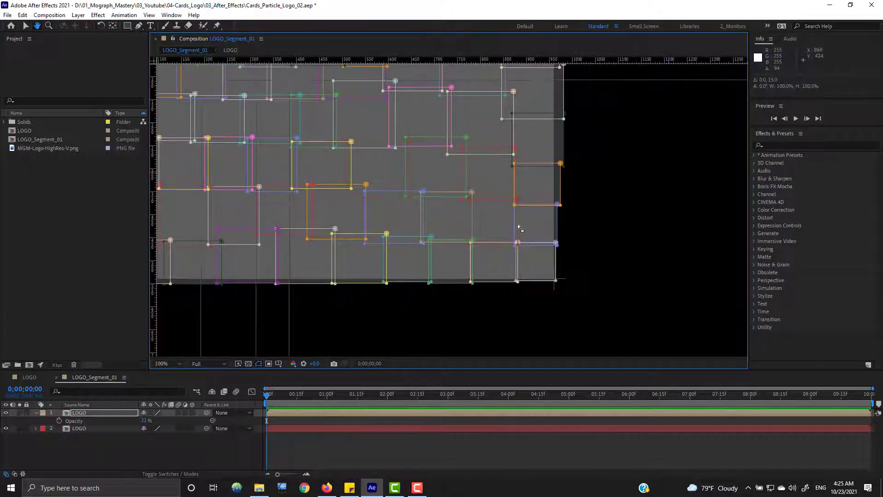
pyautogui.moveTo(442, 157); pyautogui.dragTo(572, 214)
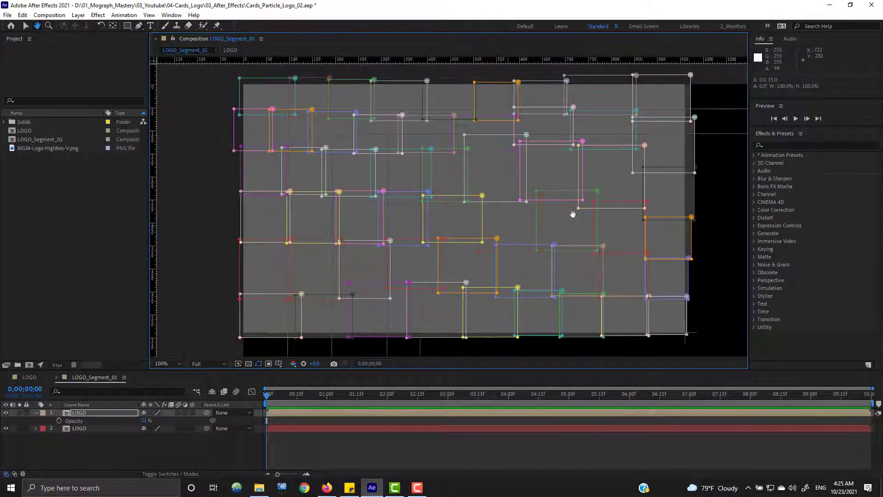
pyautogui.click(109, 445)
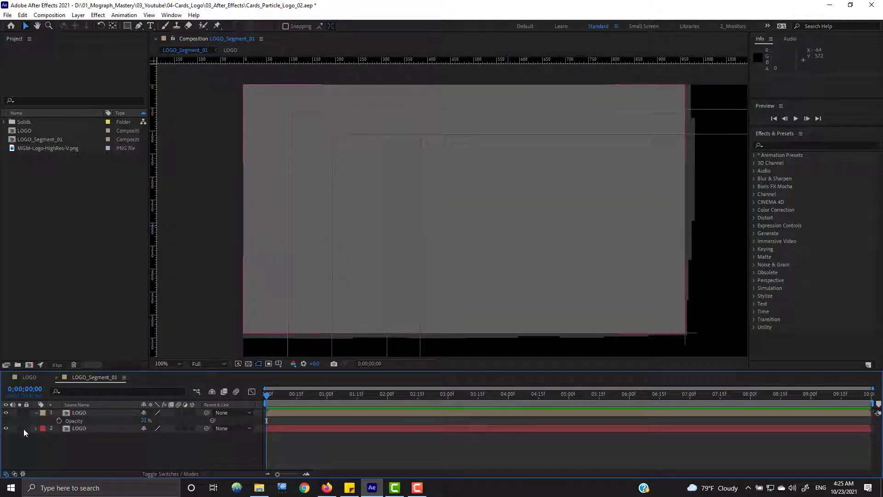
pyautogui.click(37, 413)
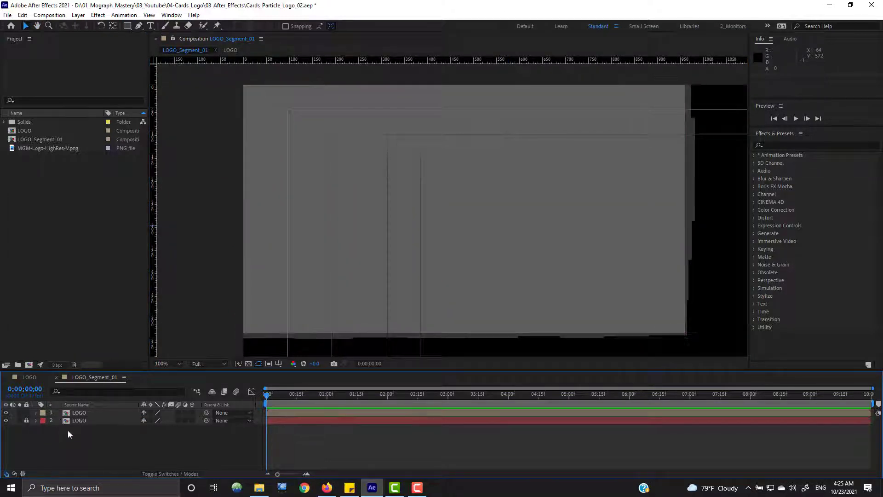
pyautogui.hotkey('ctrl', 'shift', 'l')
pyautogui.moveTo(344, 130)
pyautogui.mouseDown()
pyautogui.moveTo(371, 138)
pyautogui.moveTo(343, 125)
pyautogui.mouseUp()
# Step: Duplicate the LOGO_Segment_01 composition and open the copy
pyautogui.click(47, 139)
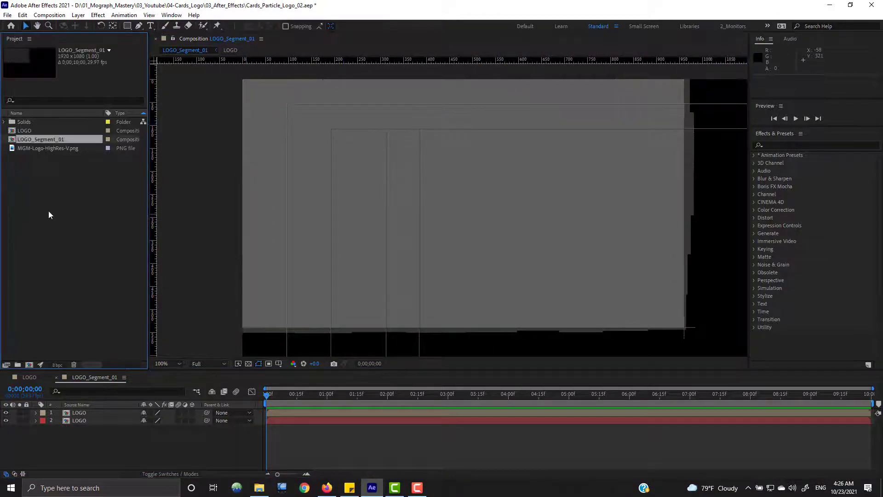
pyautogui.hotkey('ctrl', 'd')
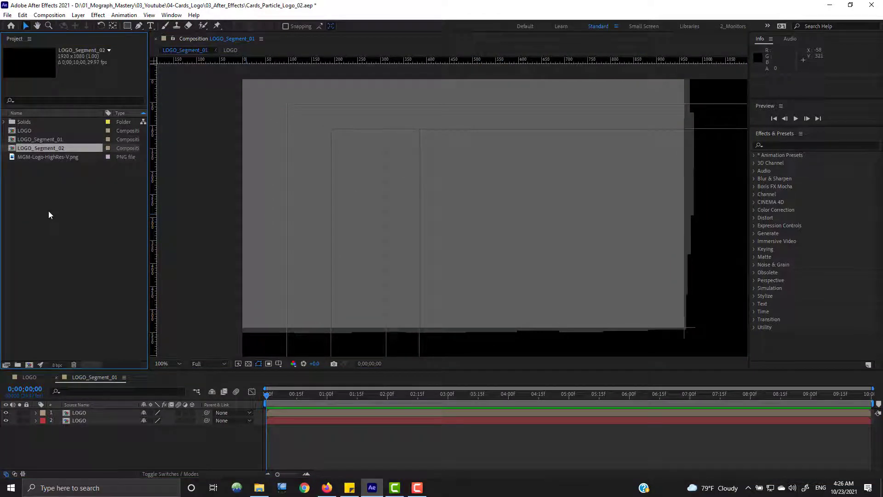
pyautogui.doubleClick(51, 148)
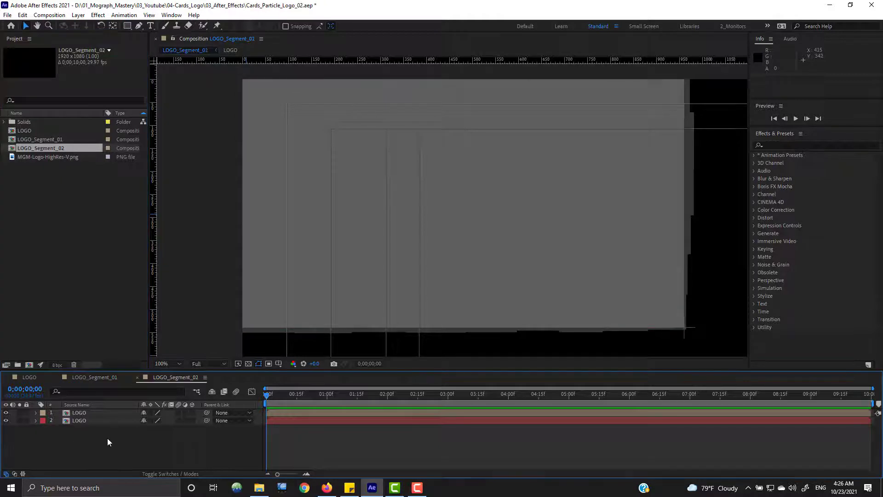
# Step: Select all masks of the upper LOGO layer and flip them horizontally onto the upper-right quarter with free transform
pyautogui.click(81, 412)
pyautogui.moveTo(431, 200); pyautogui.dragTo(434, 205)
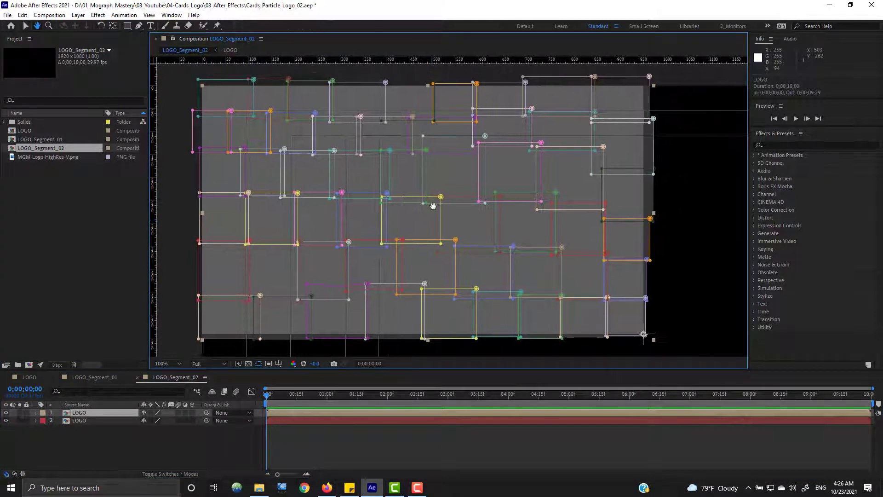
pyautogui.press('m')
pyautogui.click(74, 421)
pyautogui.hotkey('ctrl', 'a')
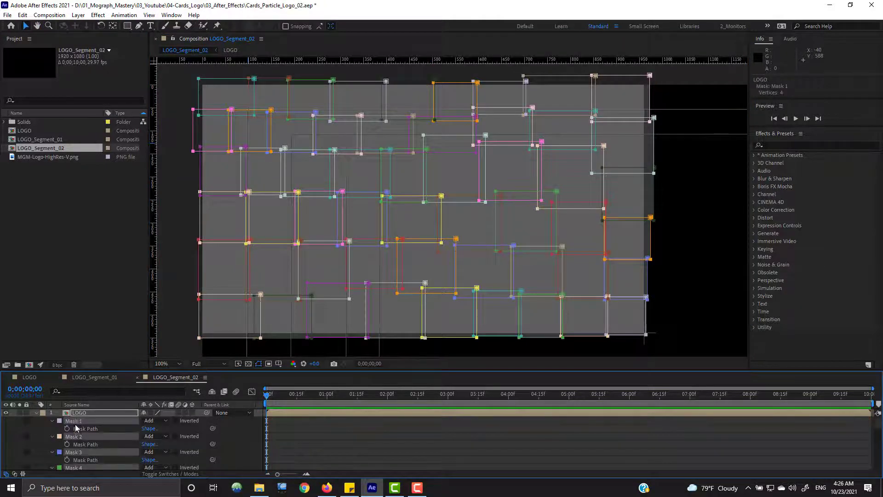
pyautogui.scroll(-2, 432, 237)
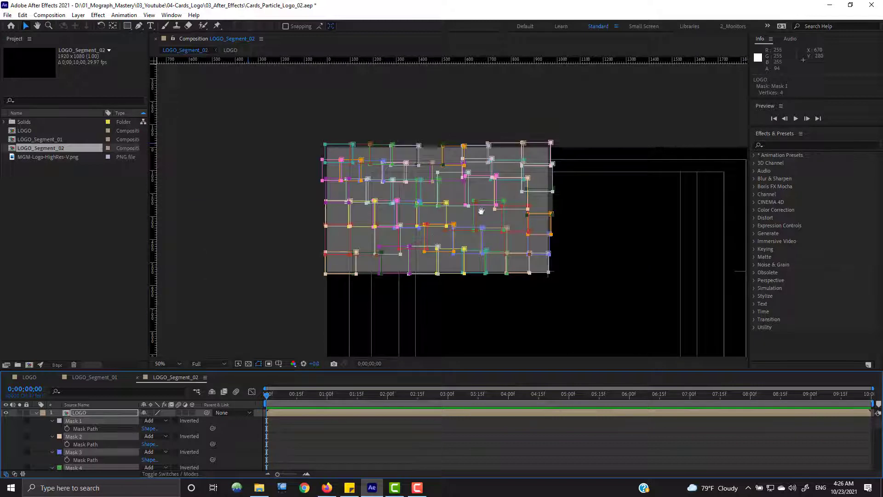
pyautogui.moveTo(481, 211); pyautogui.dragTo(467, 196)
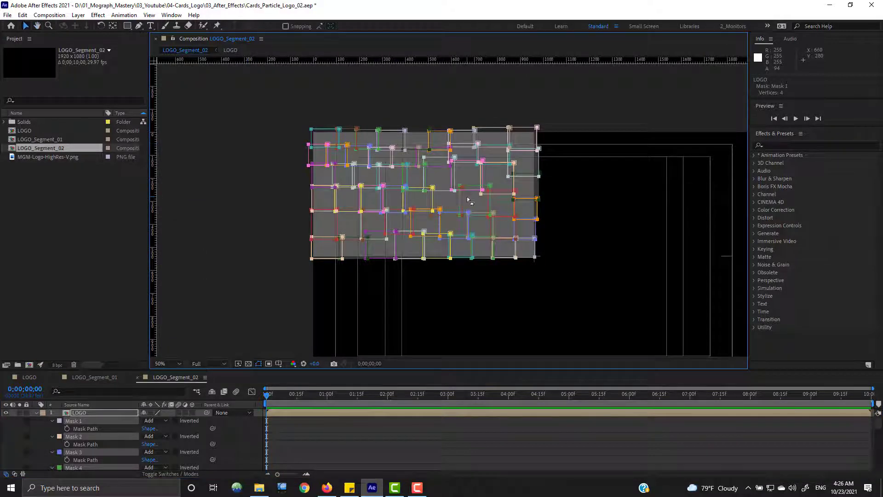
pyautogui.hotkey('ctrl', 't')
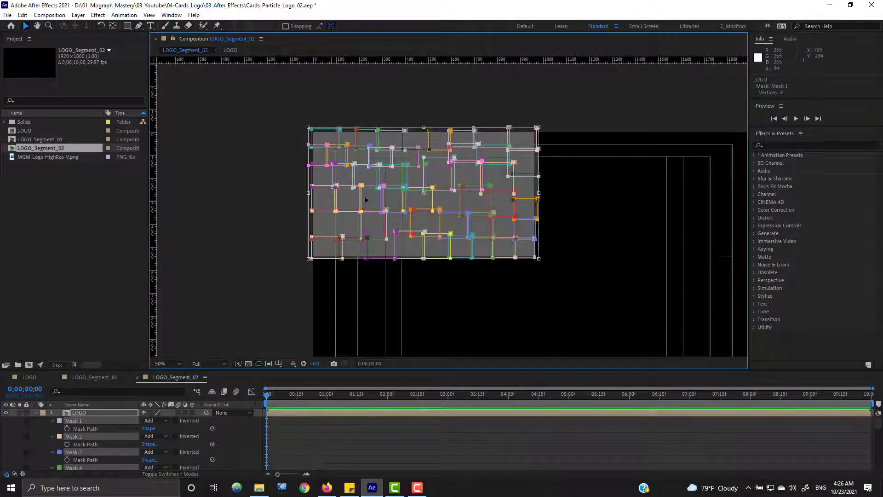
pyautogui.moveTo(366, 199); pyautogui.dragTo(309, 185)
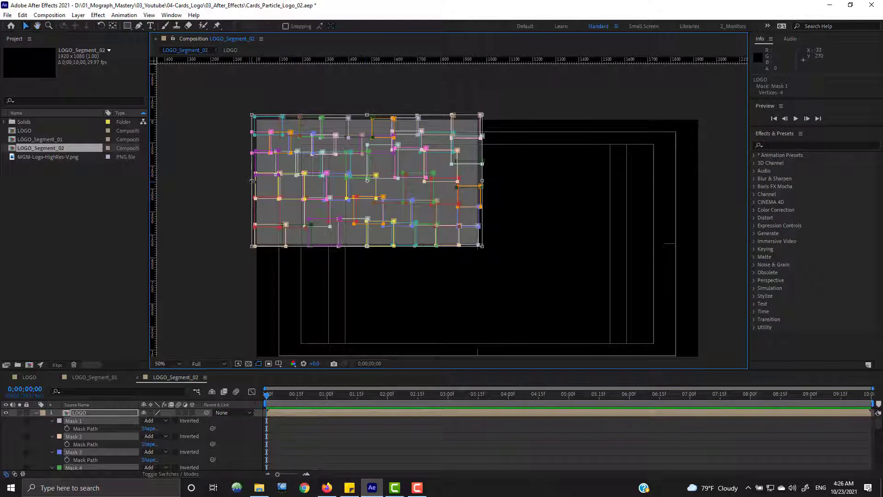
pyautogui.moveTo(252, 181); pyautogui.dragTo(706, 184)
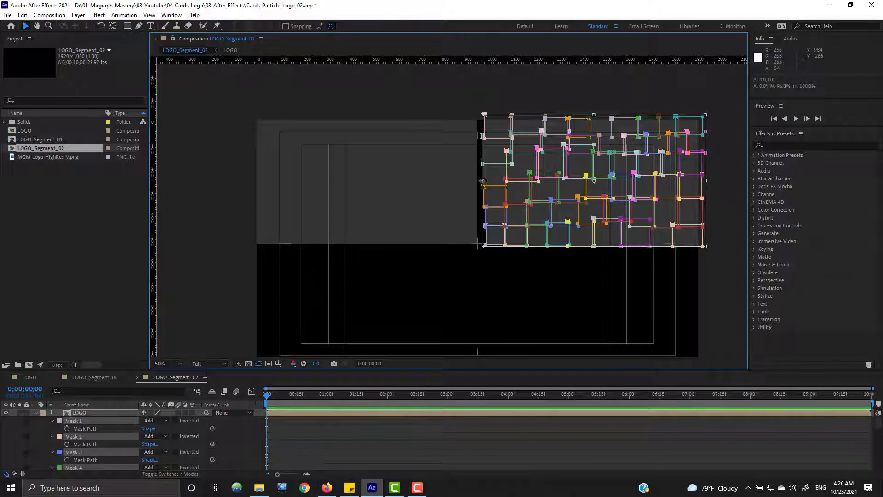
# Step: Stretch the flipped masks to about 105.2% width so they overlap the vertical centre line, and collapse the layer's mask list
pyautogui.moveTo(483, 180); pyautogui.dragTo(561, 209)
pyautogui.scroll(1, 455, 200)
pyautogui.scroll(-1, 559, 208)
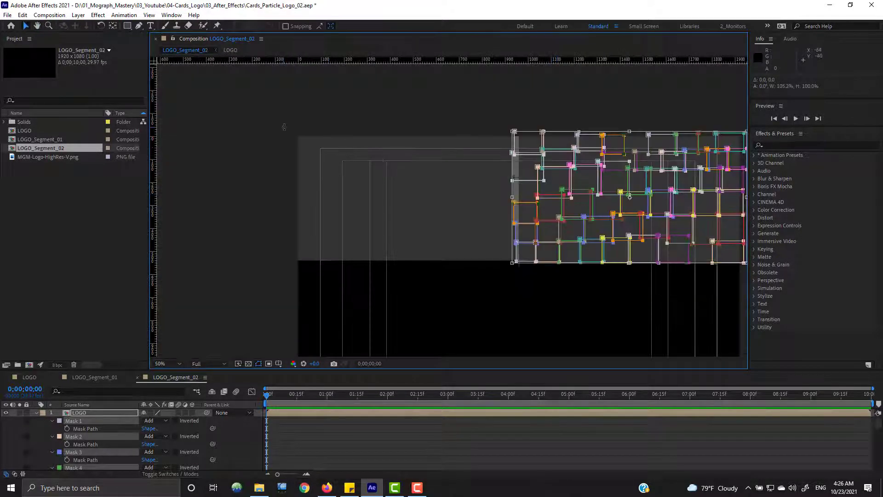
pyautogui.moveTo(476, 183); pyautogui.dragTo(434, 159)
pyautogui.scroll(1, 444, 165)
pyautogui.moveTo(534, 191); pyautogui.dragTo(515, 196)
pyautogui.scroll(-2, 512, 241)
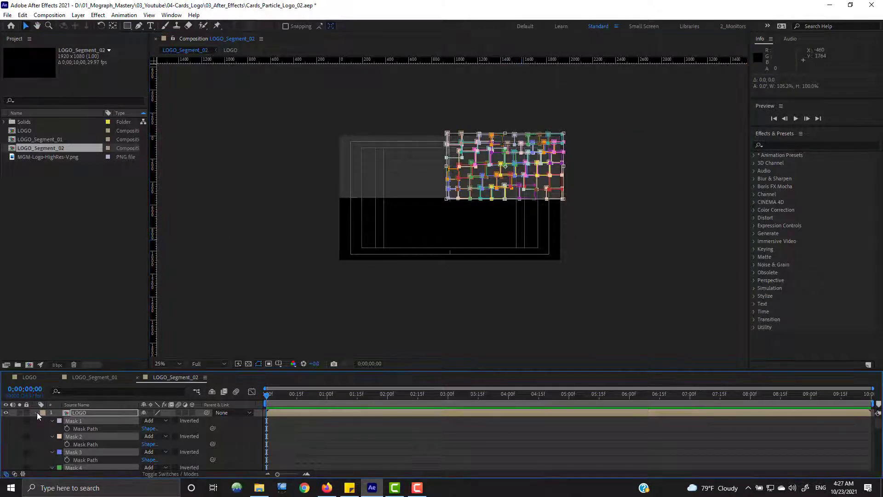
pyautogui.click(37, 412)
pyautogui.click(122, 446)
# Step: Duplicate the LOGO_Segment_02 composition and open the copy
pyautogui.click(98, 233)
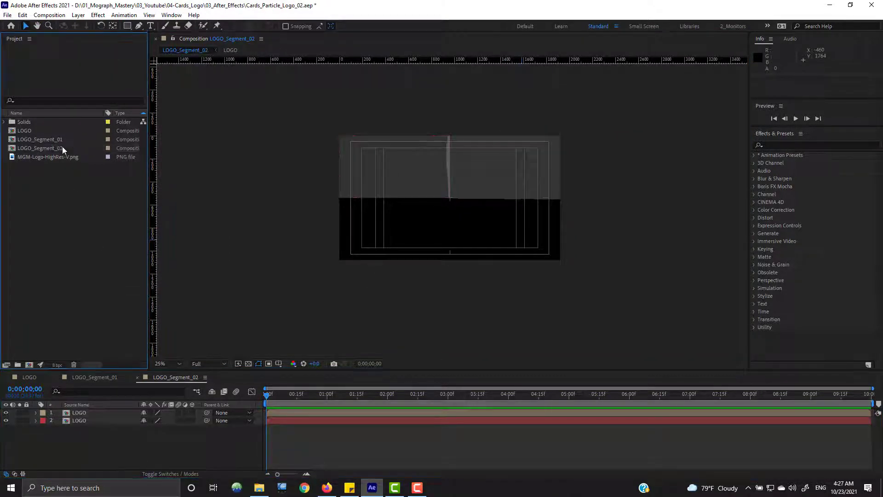
pyautogui.click(62, 148)
pyautogui.hotkey('ctrl', 'd')
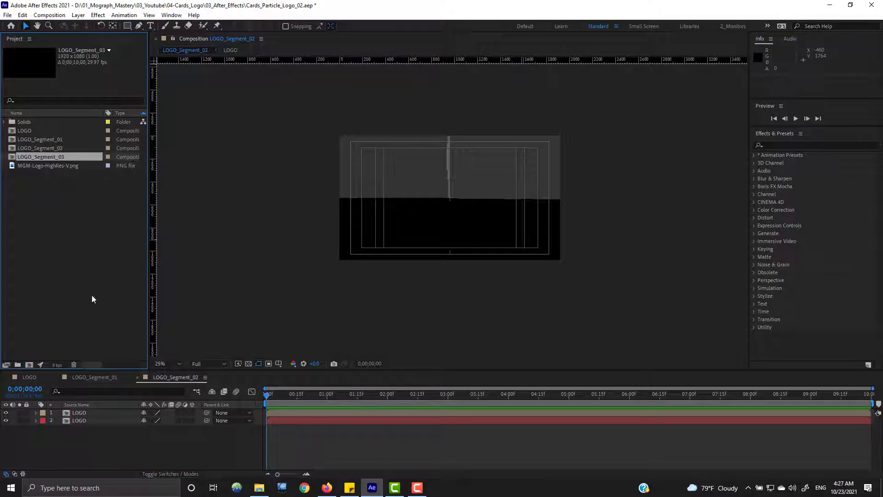
pyautogui.doubleClick(64, 158)
# Step: Flip all masks of the upper LOGO layer vertically onto the lower-right quarter with free transform
pyautogui.click(125, 412)
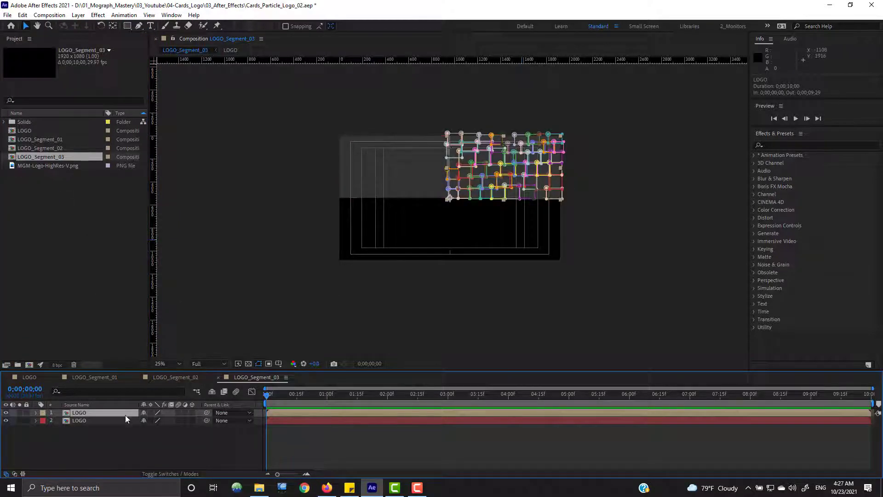
pyautogui.press('m')
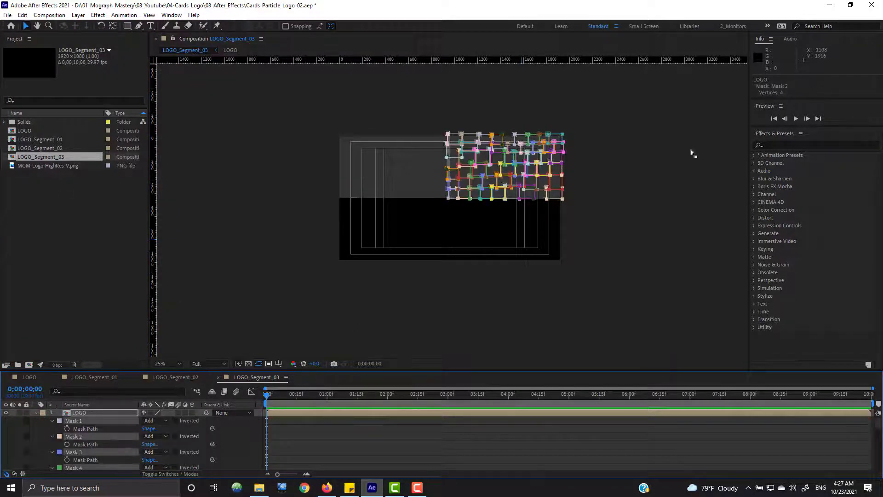
pyautogui.hotkey('ctrl', 't')
pyautogui.scroll(2, 594, 110)
pyautogui.moveTo(595, 109); pyautogui.dragTo(526, 147)
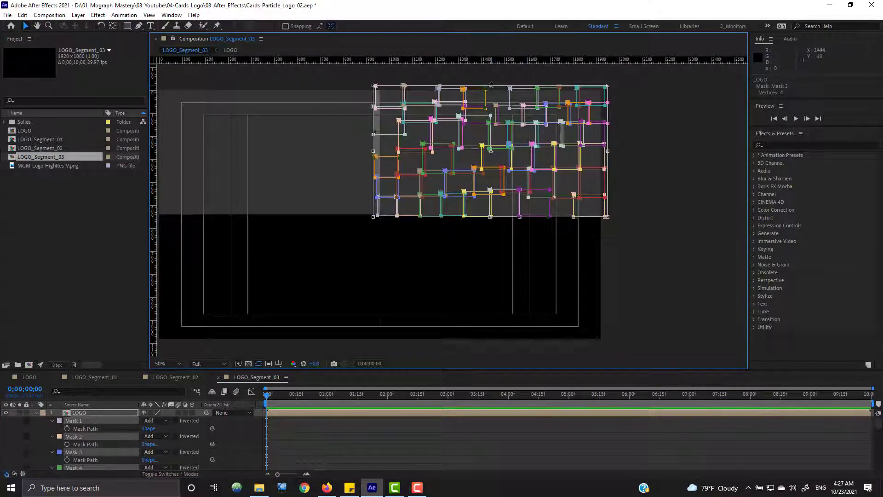
pyautogui.moveTo(491, 85); pyautogui.dragTo(491, 344)
# Step: Stretch the vertically flipped masks to about 105.6% height so they overlap the horizontal centre line
pyautogui.scroll(2, 452, 211)
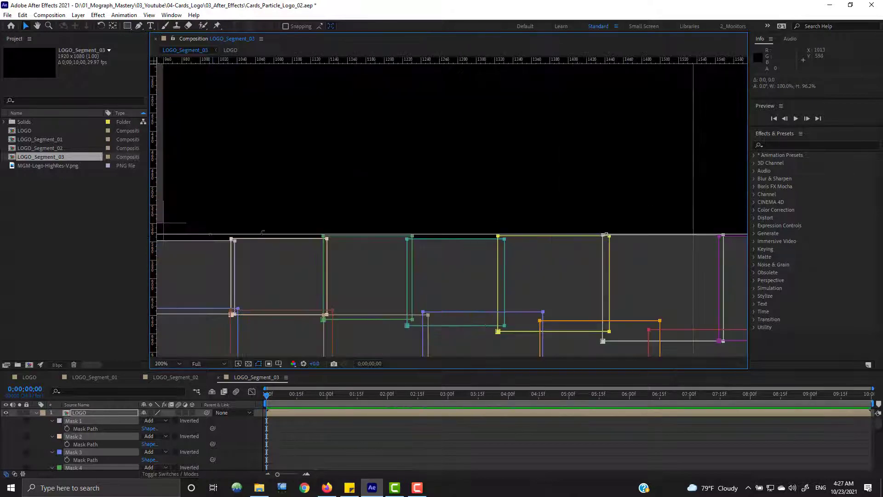
pyautogui.moveTo(452, 211); pyautogui.dragTo(611, 164)
pyautogui.moveTo(516, 213); pyautogui.dragTo(431, 213)
pyautogui.moveTo(679, 198); pyautogui.dragTo(566, 162)
pyautogui.scroll(-2, 477, 221)
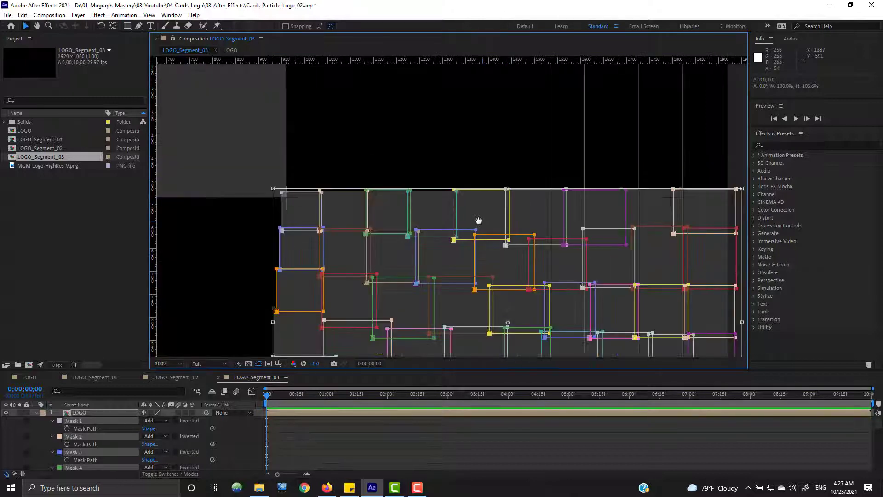
pyautogui.moveTo(477, 221); pyautogui.dragTo(524, 95)
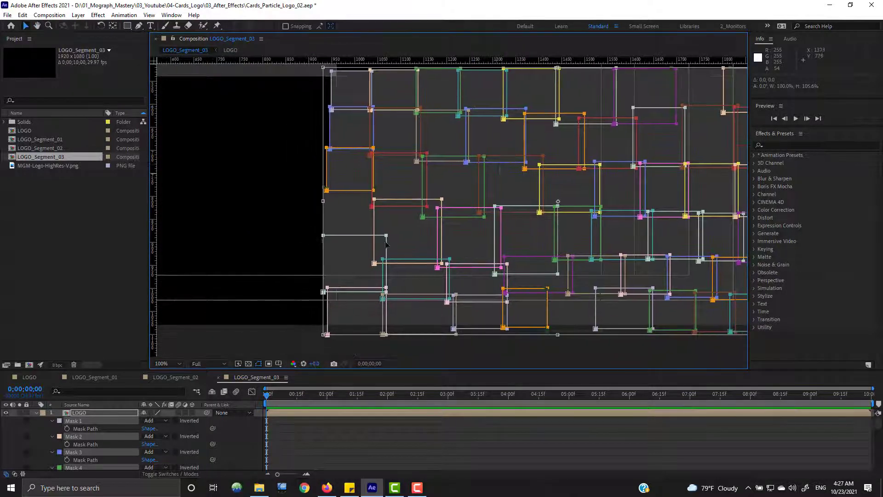
# Step: Collapse the upper LOGO layer's mask list and inspect the mask edges around the composition centre
pyautogui.click(36, 413)
pyautogui.scroll(-4, 438, 179)
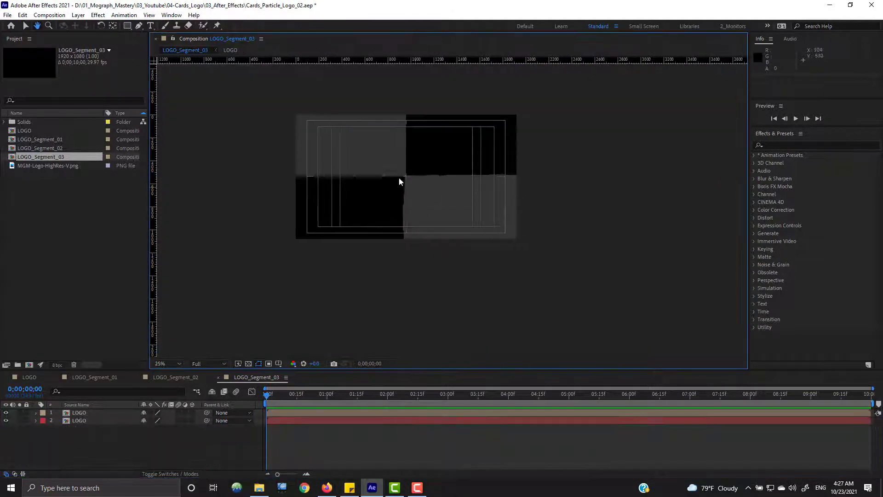
pyautogui.scroll(4, 449, 249)
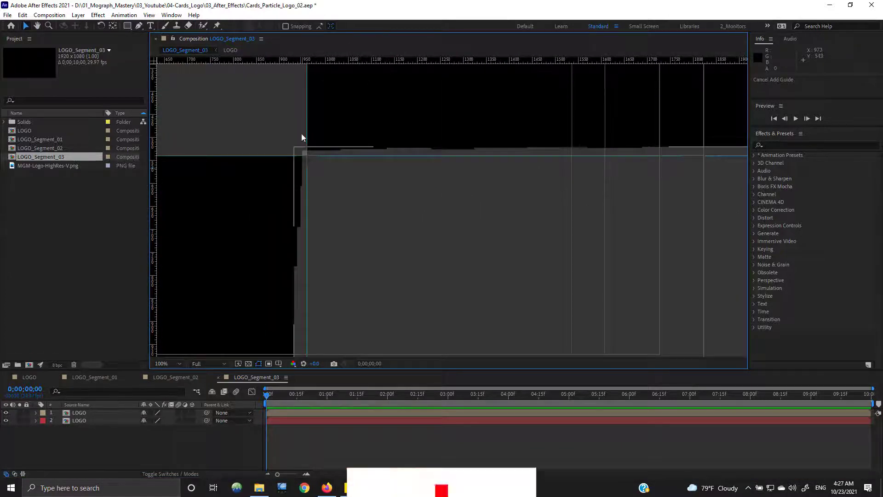
# Step: Toggle the guides to check the lower-right masks' overlap of both centre lines, leaving the guides hidden
pyautogui.click(149, 14)
pyautogui.click(174, 114)
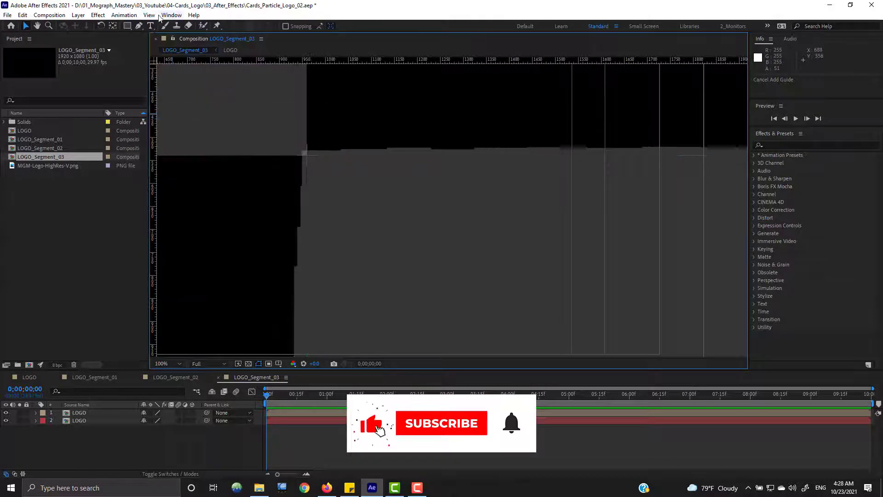
pyautogui.click(150, 15)
pyautogui.click(178, 114)
pyautogui.moveTo(495, 173); pyautogui.dragTo(352, 144)
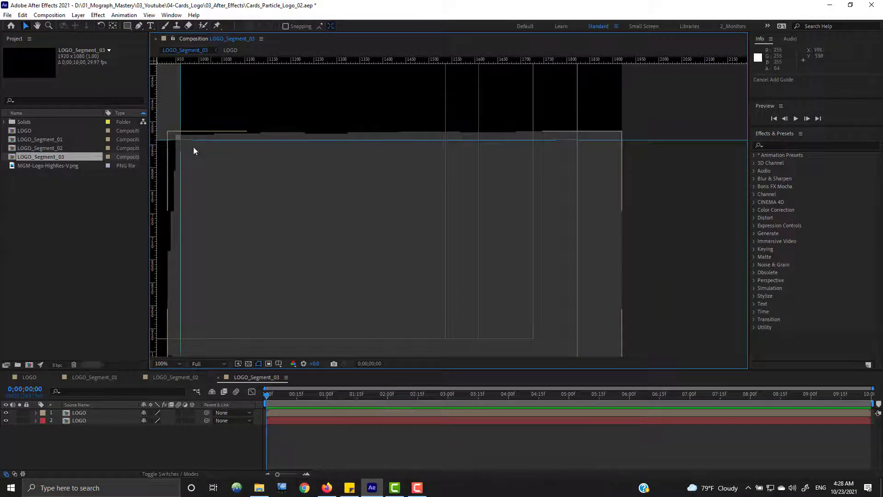
pyautogui.click(148, 16)
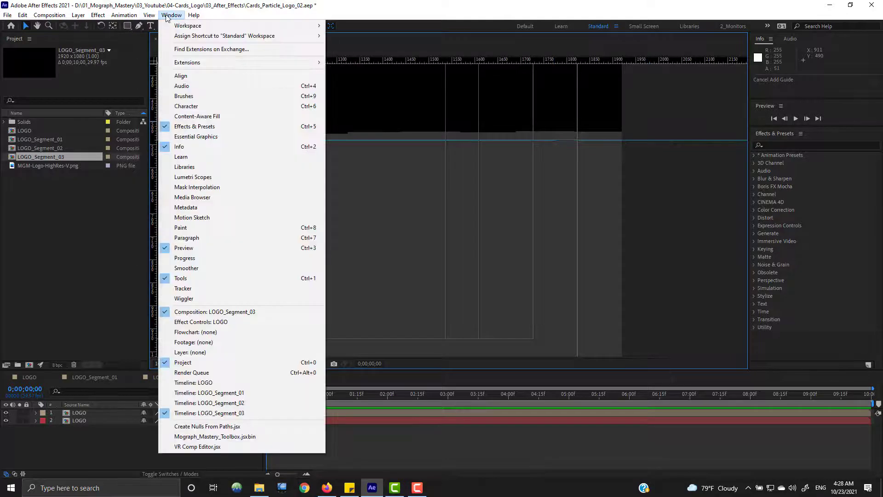
pyautogui.click(176, 113)
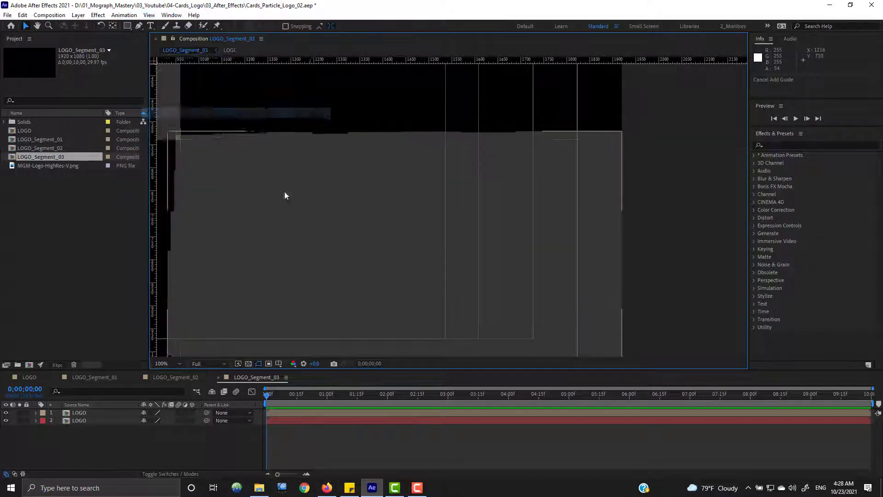
pyautogui.moveTo(284, 192); pyautogui.dragTo(541, 148)
# Step: Duplicate the LOGO_Segment_03 composition and open the copy
pyautogui.click(61, 157)
pyautogui.hotkey('ctrl', 'd')
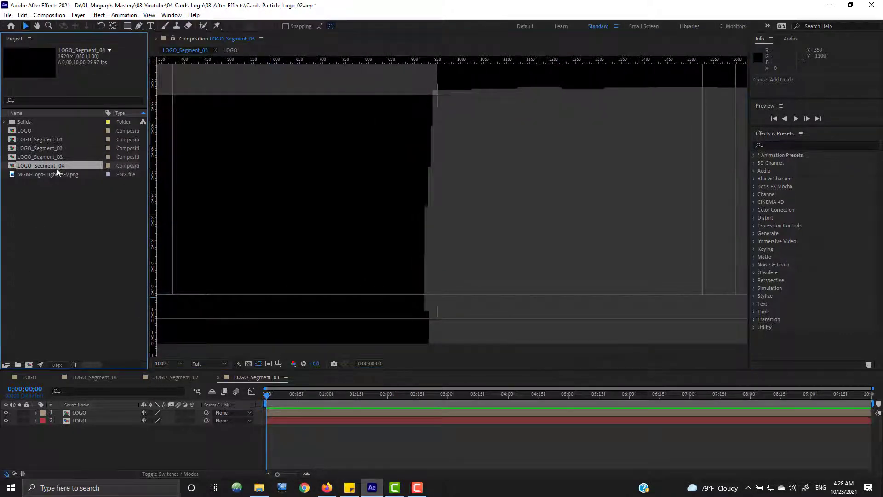
pyautogui.doubleClick(62, 165)
# Step: Flip all masks of the upper LOGO layer horizontally onto the lower-left quarter with free transform, at about 94.5% width
pyautogui.click(471, 219)
pyautogui.moveTo(471, 219); pyautogui.dragTo(480, 184)
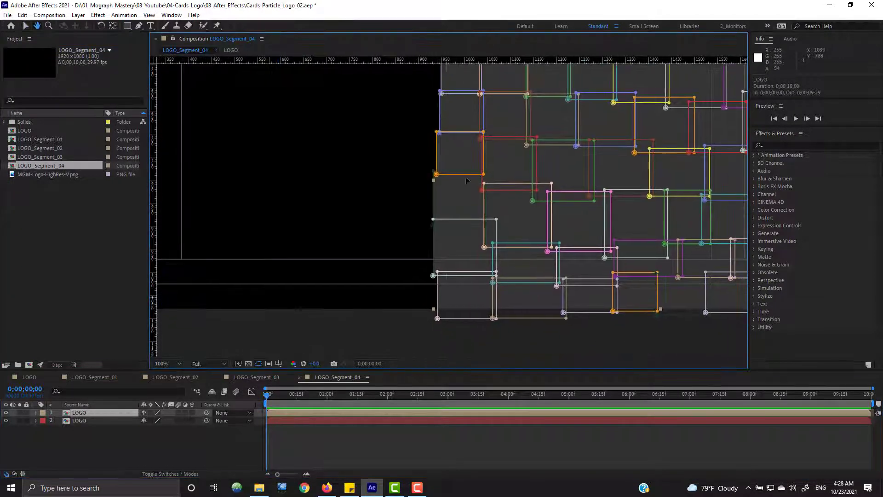
pyautogui.press('m')
pyautogui.click(82, 437)
pyautogui.hotkey('ctrl', 'a')
pyautogui.hotkey('ctrl', 't')
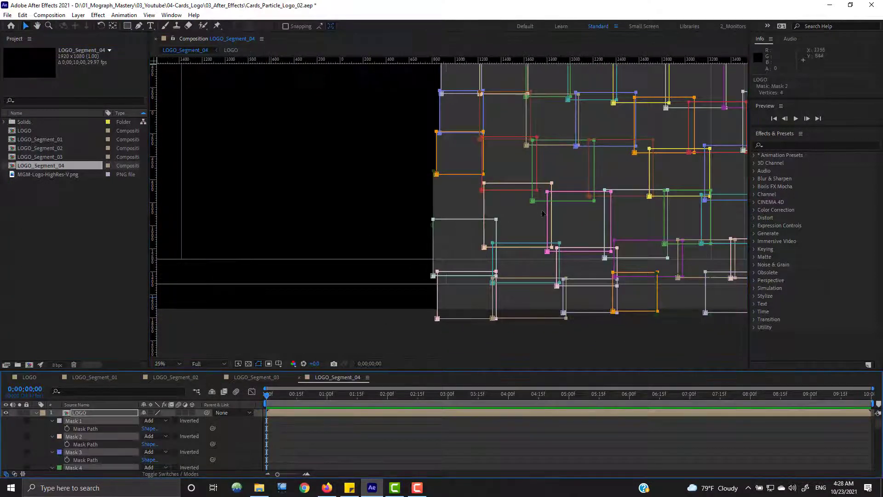
pyautogui.scroll(-3, 581, 181)
pyautogui.moveTo(580, 181); pyautogui.dragTo(320, 206)
pyautogui.scroll(2, 444, 203)
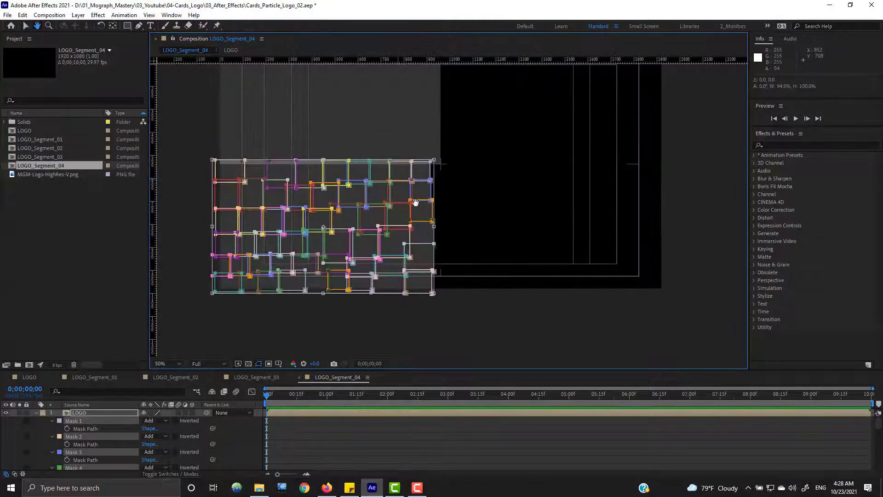
# Step: Show the guides and turn off snapping to them
pyautogui.click(149, 14)
pyautogui.click(197, 112)
pyautogui.click(149, 14)
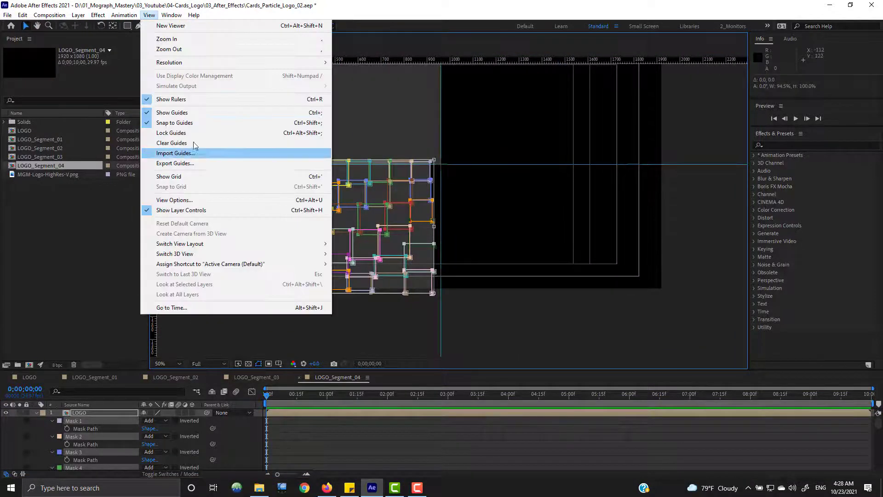
pyautogui.click(189, 132)
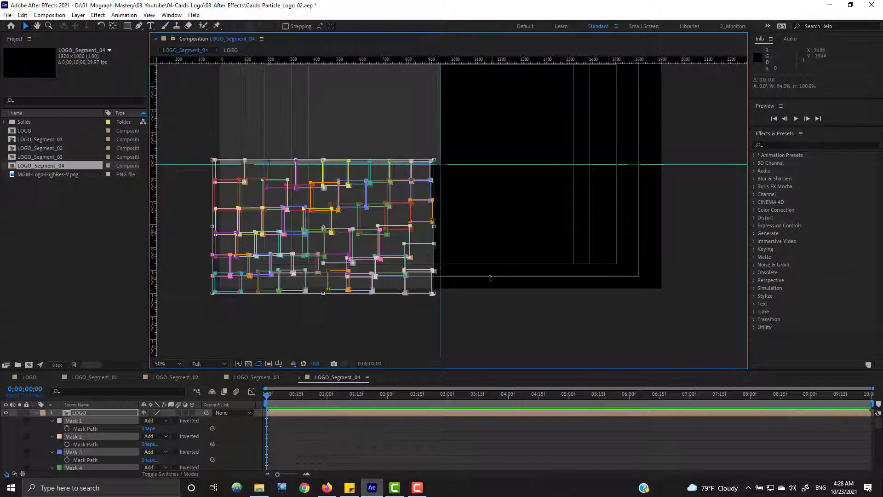
# Step: Stretch the flipped masks' inner edge to the vertical centre guide by about 101.2% and 101.6% width, switching guide snapping between adjustments
pyautogui.moveTo(434, 227); pyautogui.dragTo(436, 226)
pyautogui.click(149, 14)
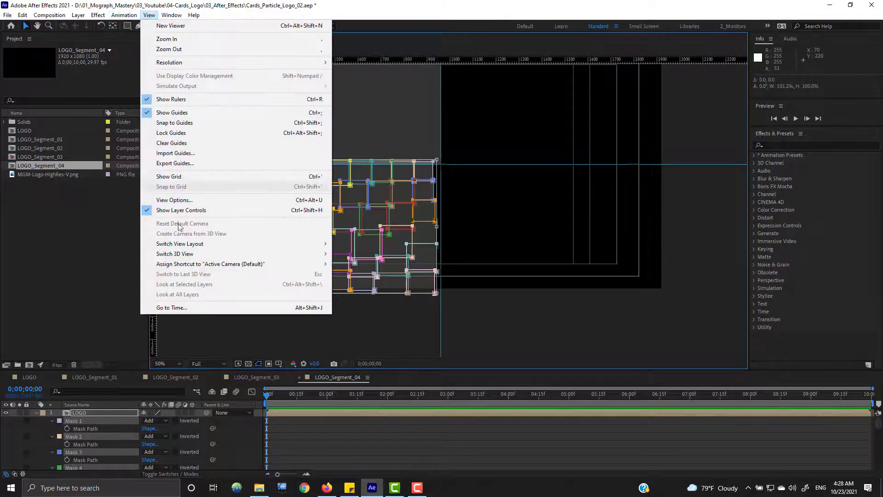
pyautogui.click(179, 124)
pyautogui.moveTo(436, 226); pyautogui.dragTo(440, 227)
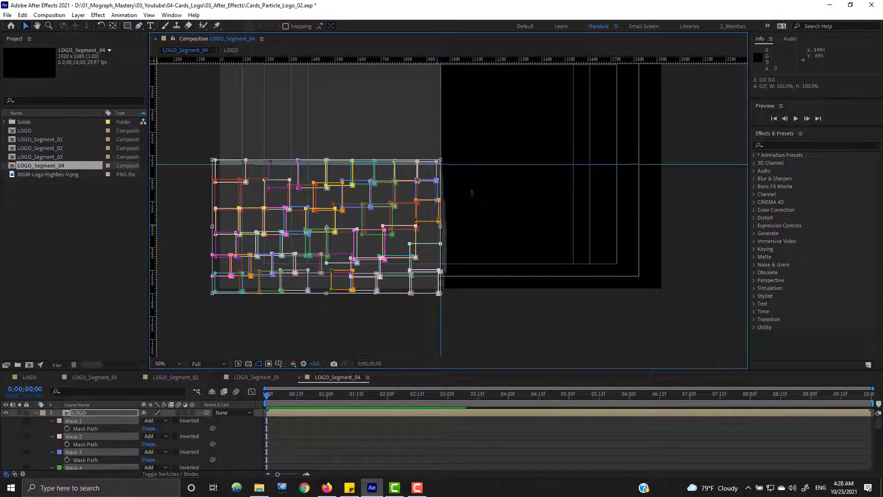
pyautogui.click(149, 15)
pyautogui.click(180, 125)
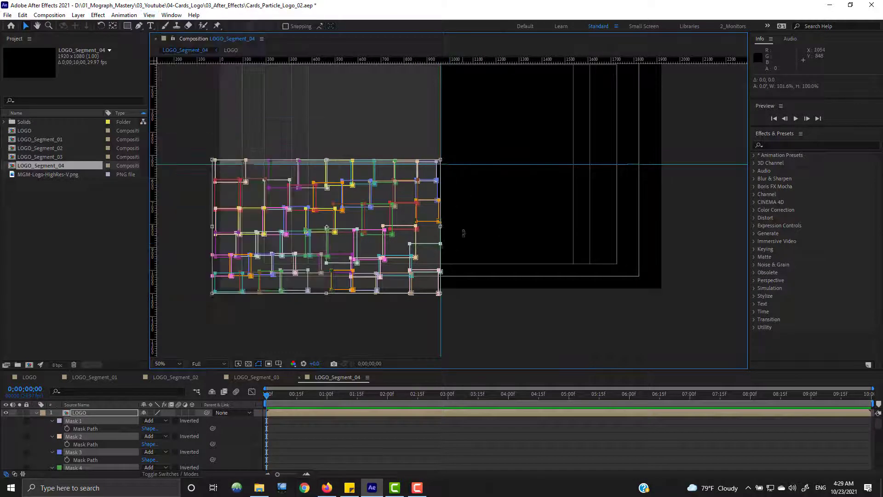
# Step: Stretch the masks to about 103.4% width across the vertical centre line, narrow them from the outer edge to 99.3%, and collapse the mask list
pyautogui.scroll(2, 429, 243)
pyautogui.moveTo(428, 243); pyautogui.dragTo(721, 192)
pyautogui.press('space')
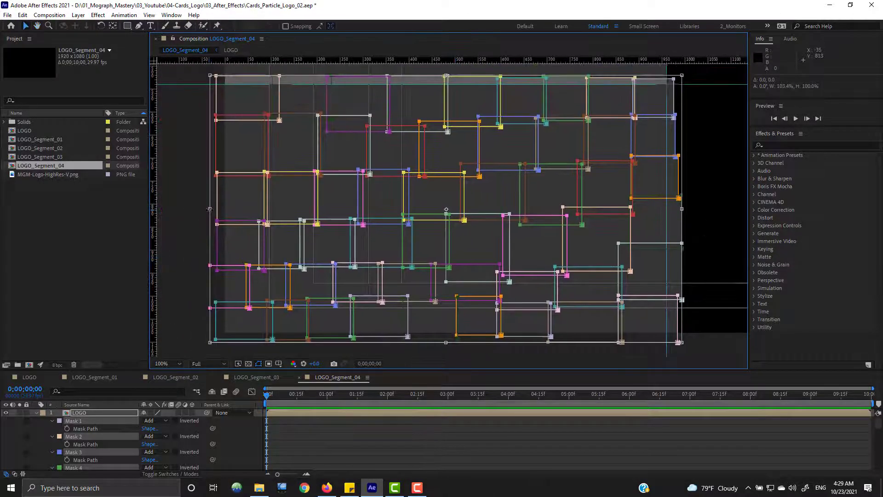
pyautogui.moveTo(209, 209); pyautogui.dragTo(213, 209)
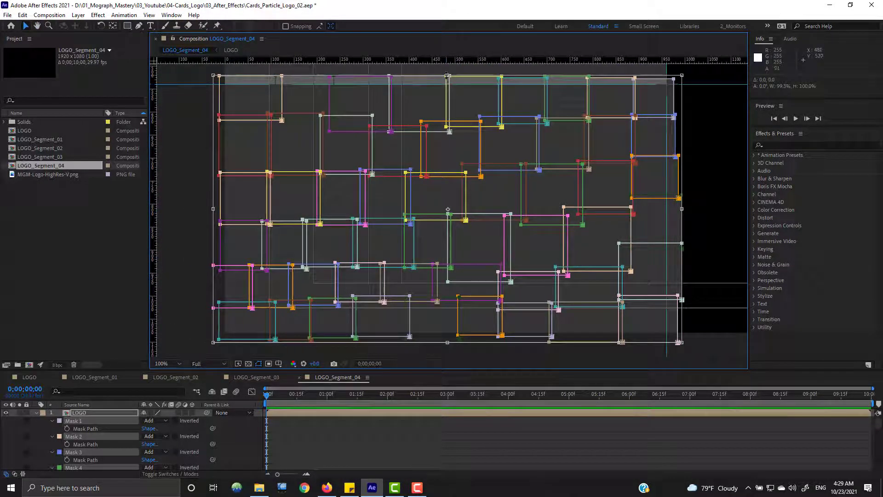
pyautogui.click(37, 415)
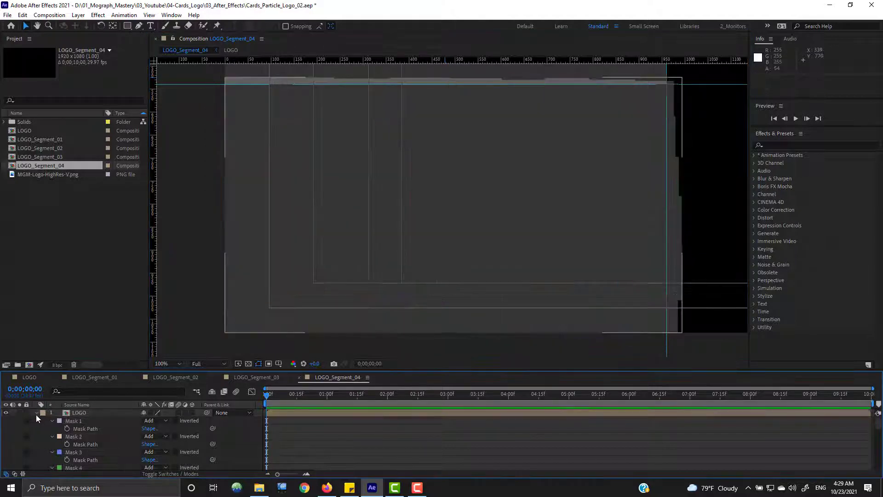
pyautogui.click(37, 413)
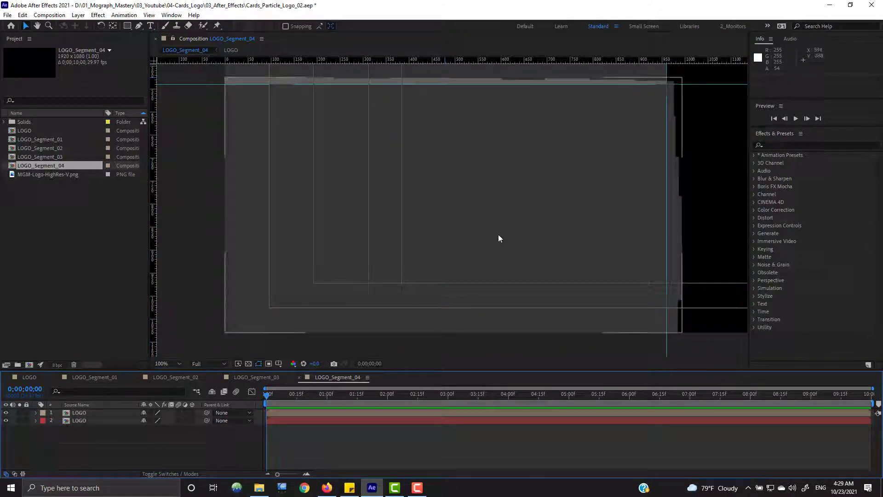
# Step: Delete the lower, red-labelled LOGO layer from LOGO_Segment_04, LOGO_Segment_03, LOGO_Segment_02 and LOGO_Segment_01
pyautogui.click(73, 420)
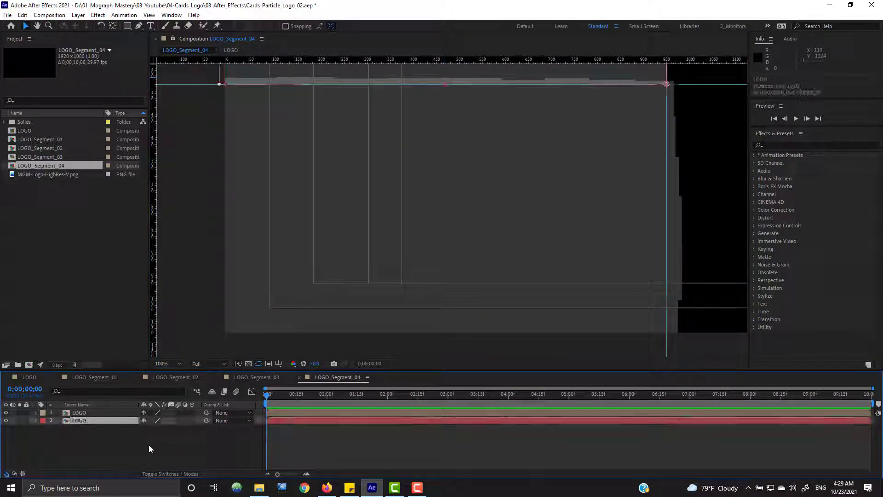
pyautogui.press('Delete')
pyautogui.click(272, 379)
pyautogui.click(79, 420)
pyautogui.press('Delete')
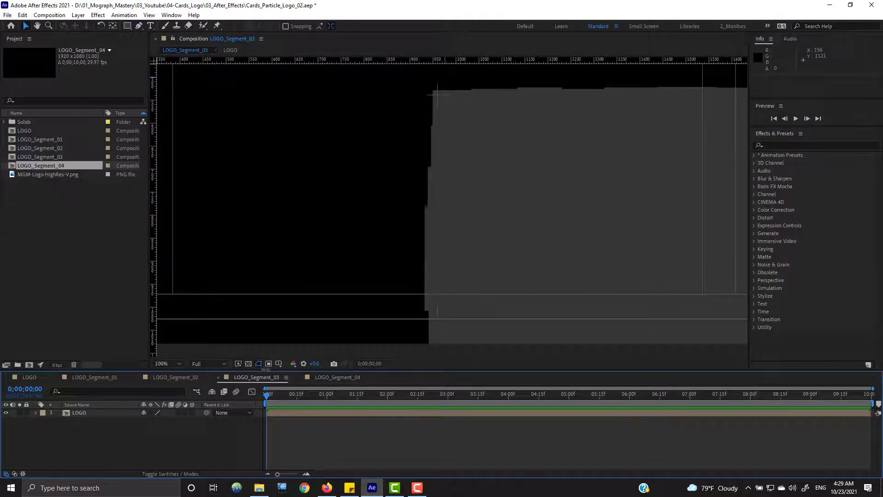
pyautogui.click(173, 378)
pyautogui.click(79, 420)
pyautogui.press('Delete')
pyautogui.click(106, 377)
pyautogui.click(78, 417)
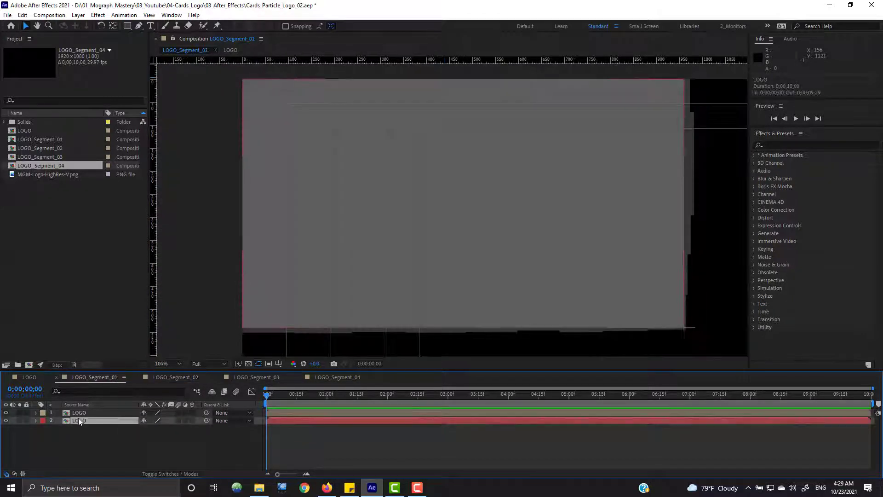
pyautogui.press('Delete')
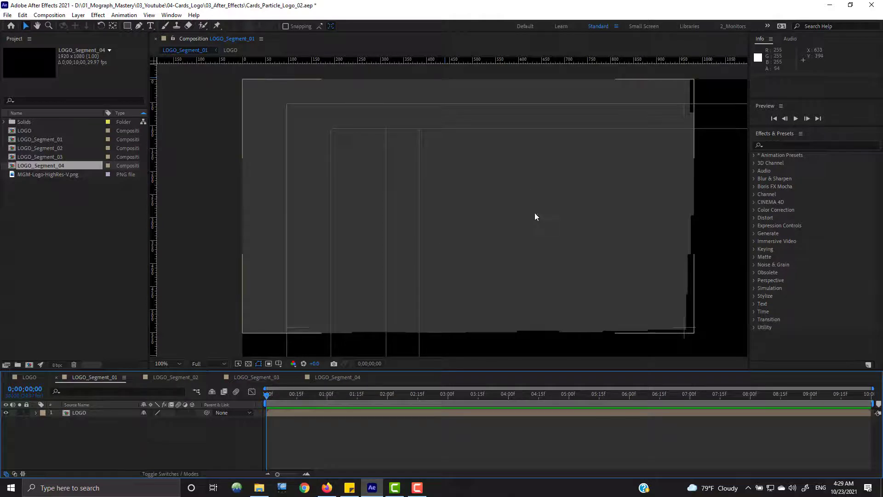
# Step: Examine the remaining masked LOGO layer in LOGO_Segment_01 and view the LOGO composition
pyautogui.scroll(-2, 529, 207)
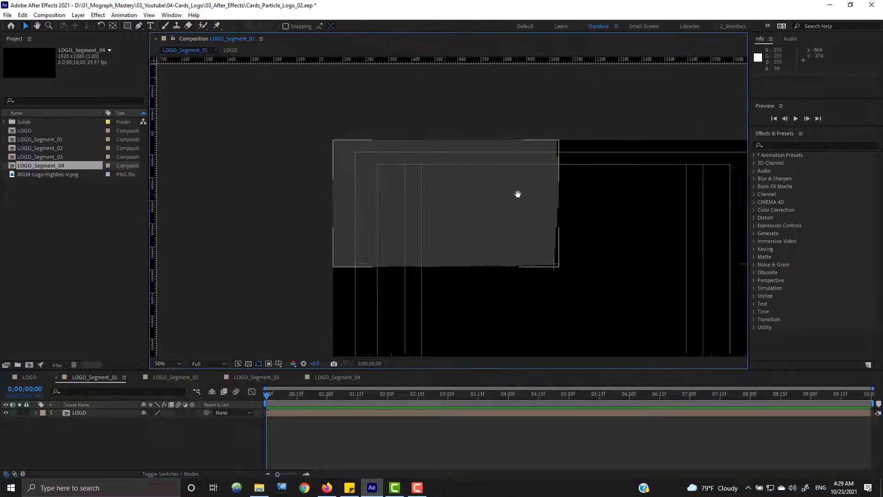
pyautogui.click(81, 285)
pyautogui.click(90, 438)
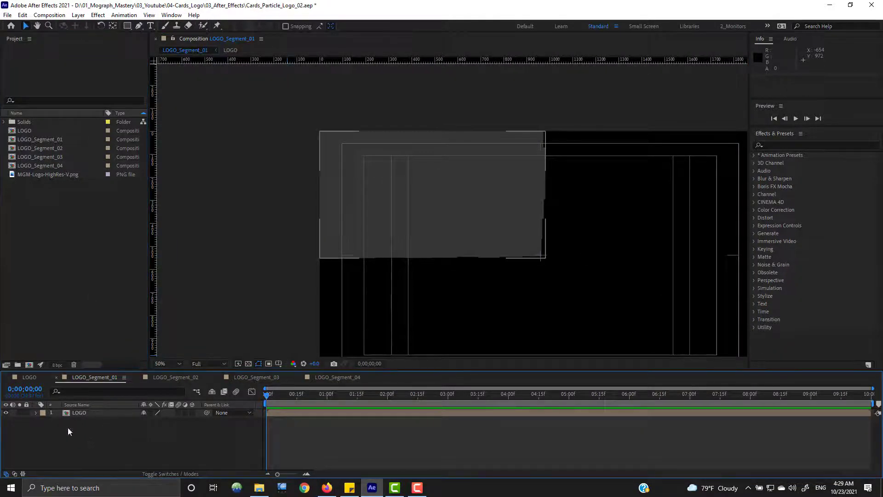
pyautogui.click(78, 413)
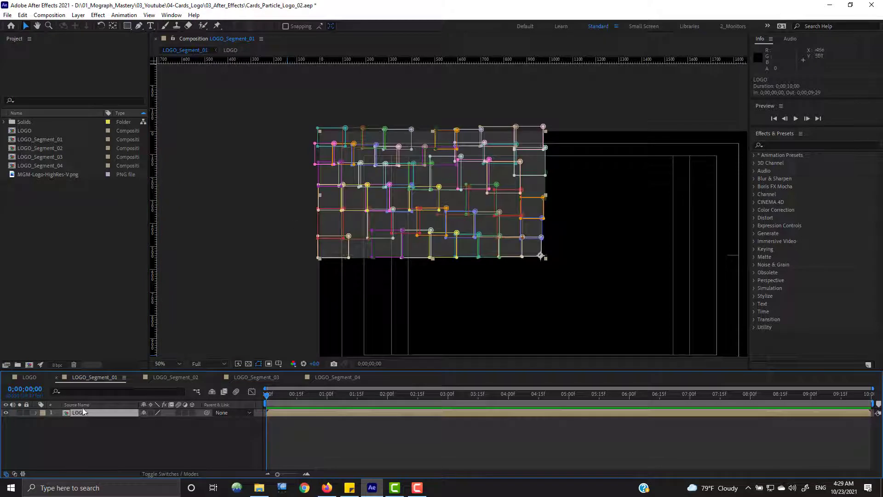
pyautogui.click(89, 438)
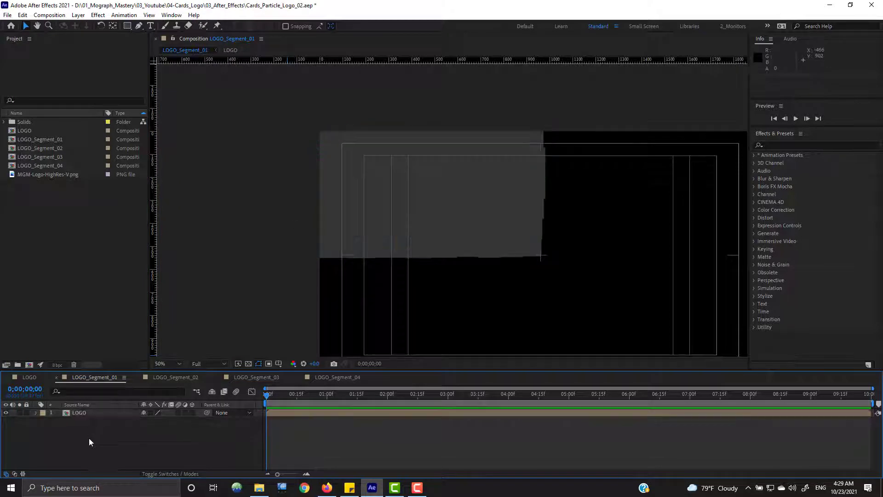
pyautogui.click(30, 377)
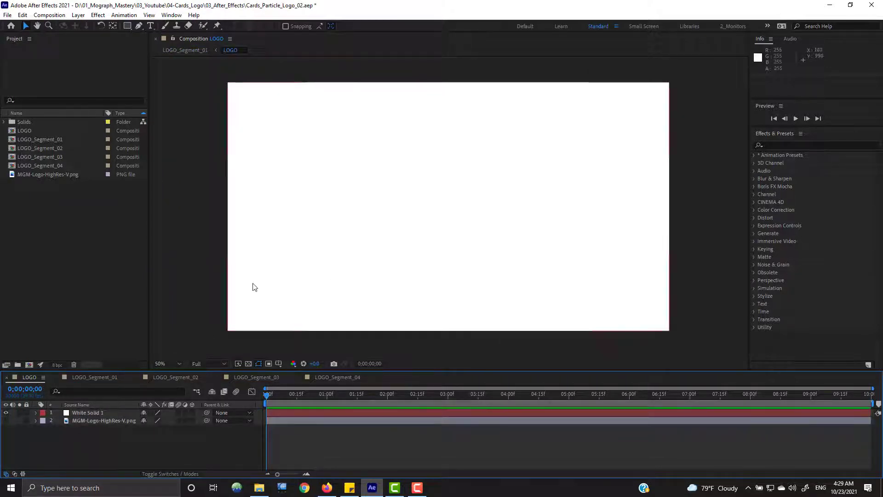
# Step: Create a new 1920 x 1080 composition named Cards_Animation at 29.97 fps, lasting 10 seconds
pyautogui.click(71, 254)
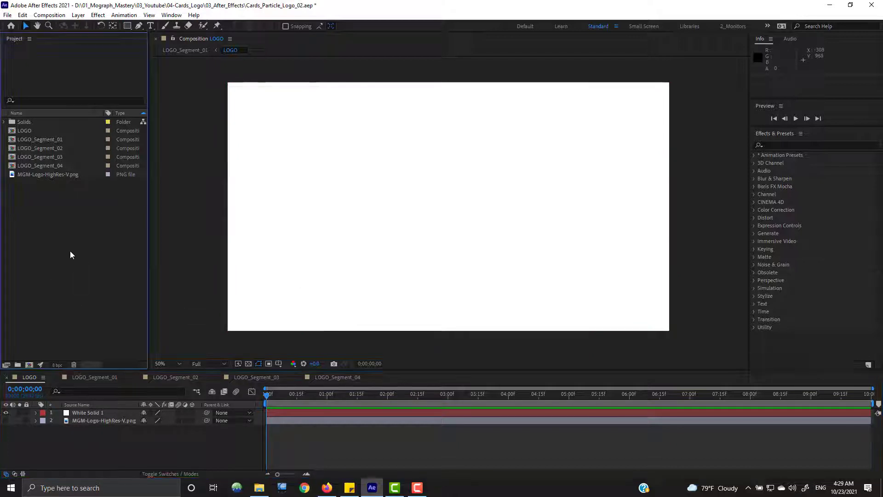
pyautogui.click(29, 364)
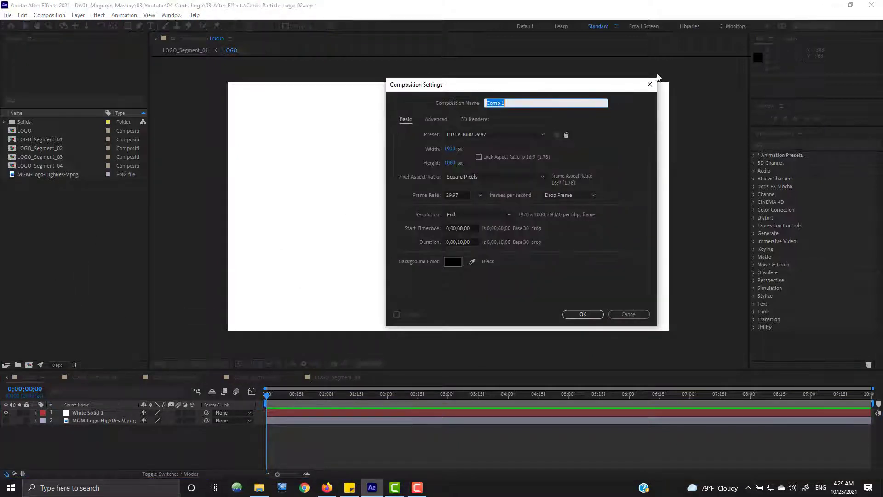
pyautogui.click(649, 84)
pyautogui.click(49, 15)
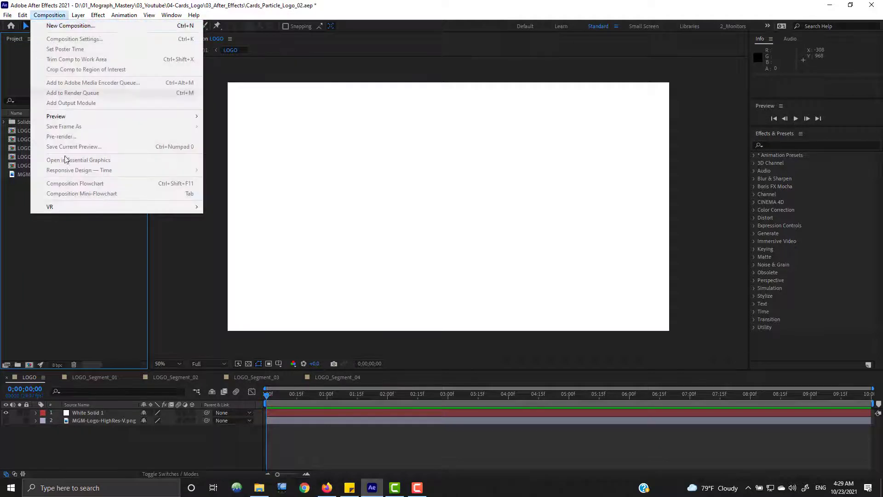
pyautogui.click(69, 26)
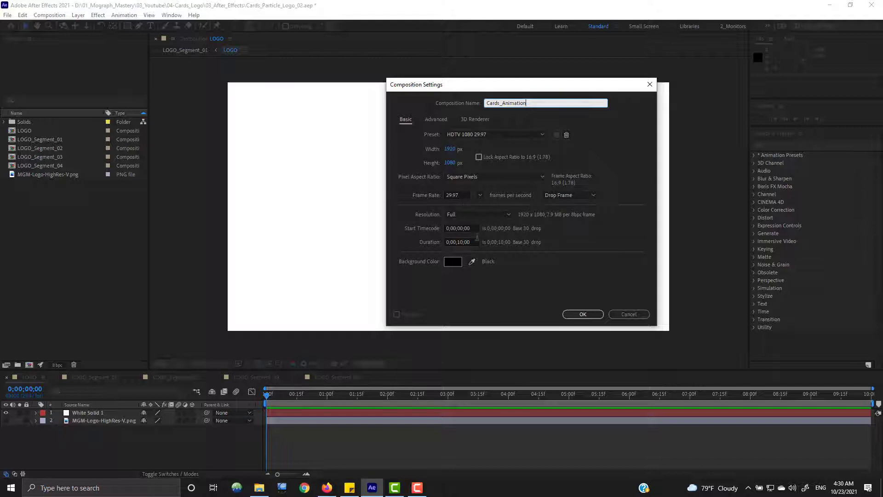
pyautogui.click(591, 314)
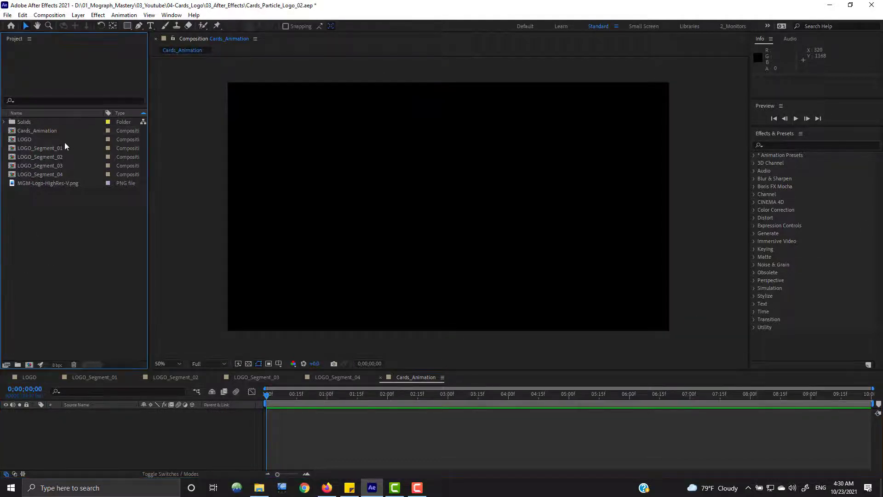
# Step: Add LOGO_Segment_01, LOGO_Segment_02, LOGO_Segment_03 and LOGO_Segment_04 to the Cards_Animation composition, stacked in that order from the top
pyautogui.moveTo(54, 149); pyautogui.dragTo(103, 430)
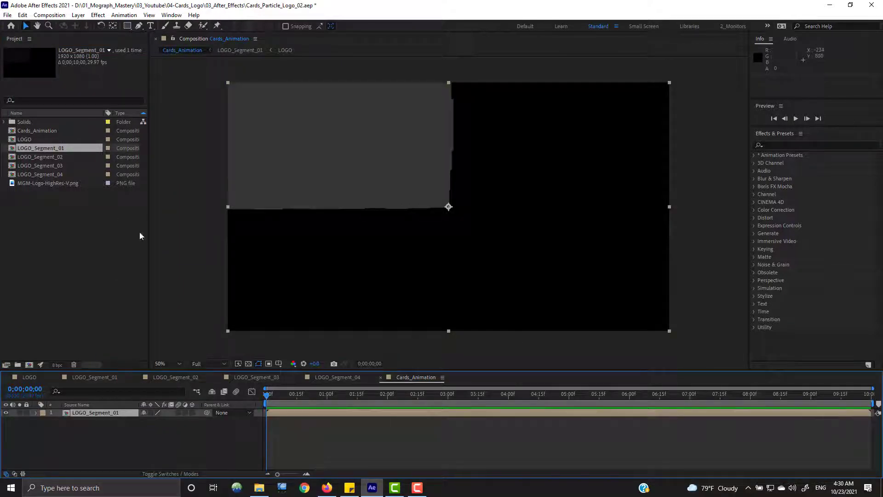
pyautogui.moveTo(50, 160); pyautogui.dragTo(103, 429)
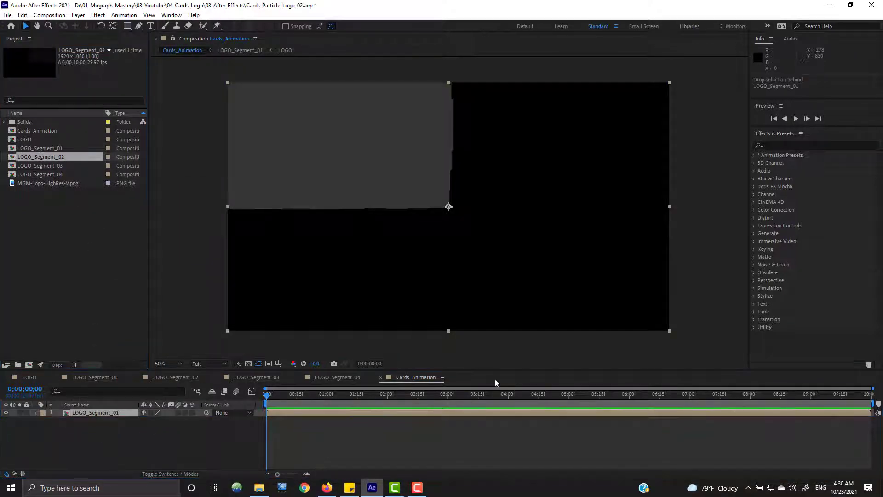
pyautogui.moveTo(52, 167); pyautogui.dragTo(105, 430)
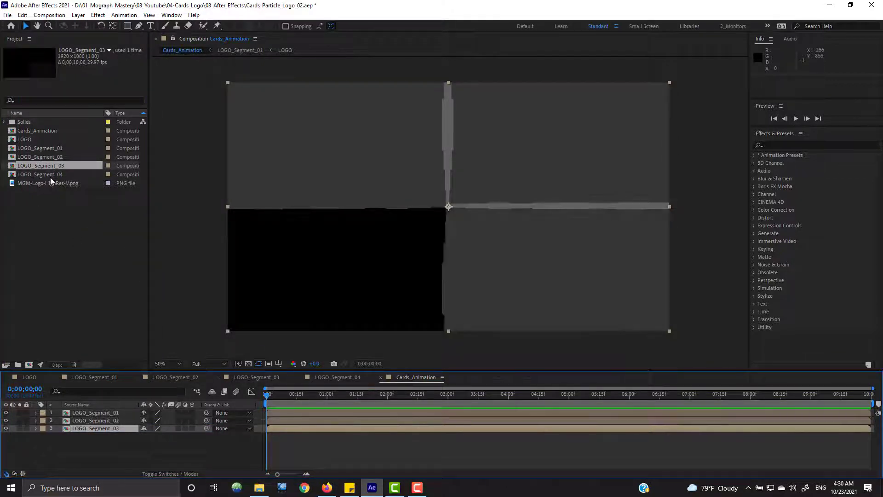
pyautogui.moveTo(51, 176); pyautogui.dragTo(109, 455)
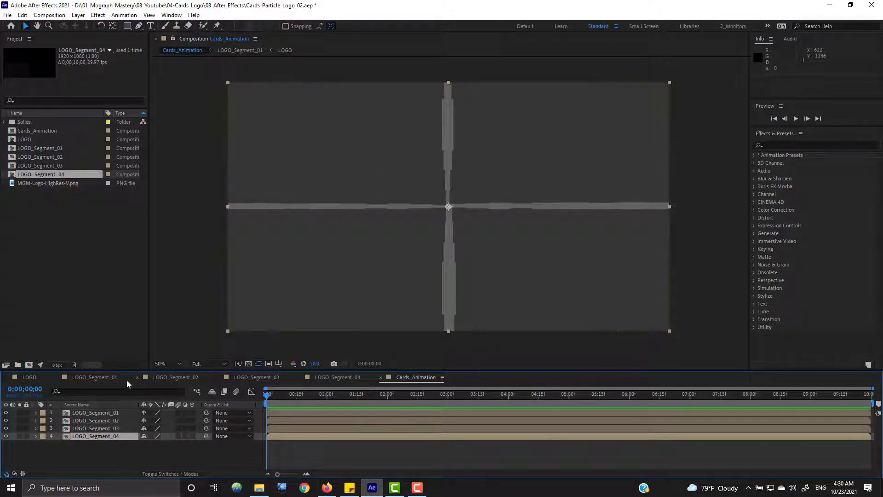
# Step: Set the LOGO layer's opacity to 100% in LOGO_Segment_01, LOGO_Segment_02, LOGO_Segment_03 and LOGO_Segment_04
pyautogui.click(105, 376)
pyautogui.click(85, 411)
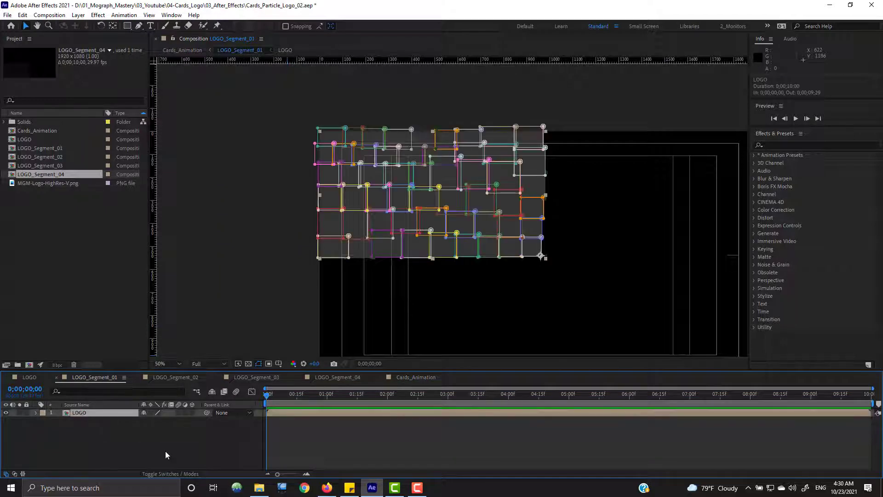
pyautogui.press('t')
pyautogui.moveTo(145, 420); pyautogui.dragTo(195, 413)
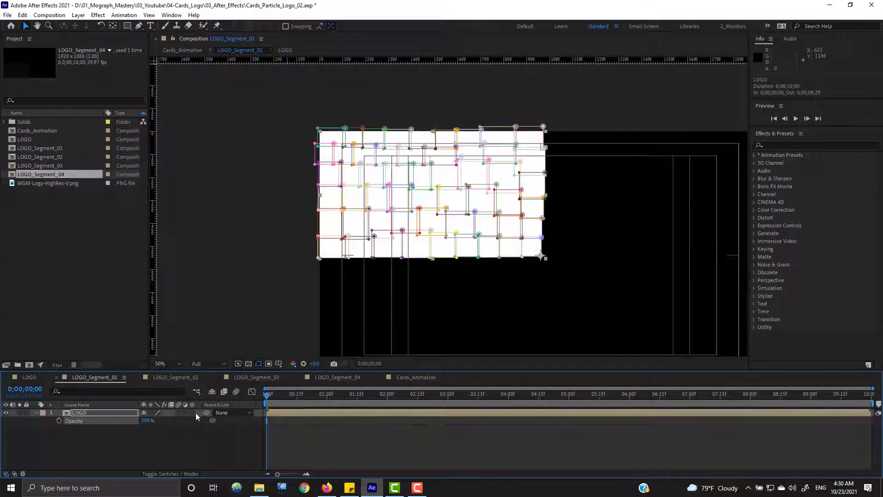
pyautogui.click(184, 378)
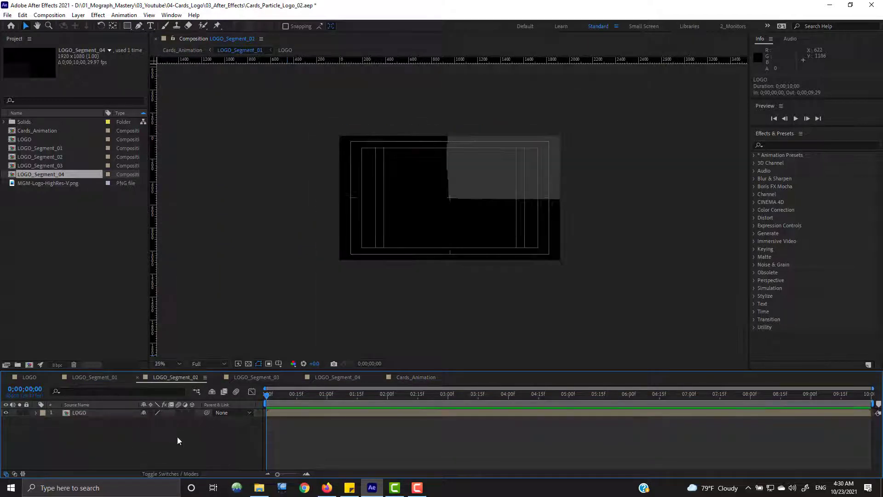
pyautogui.click(256, 377)
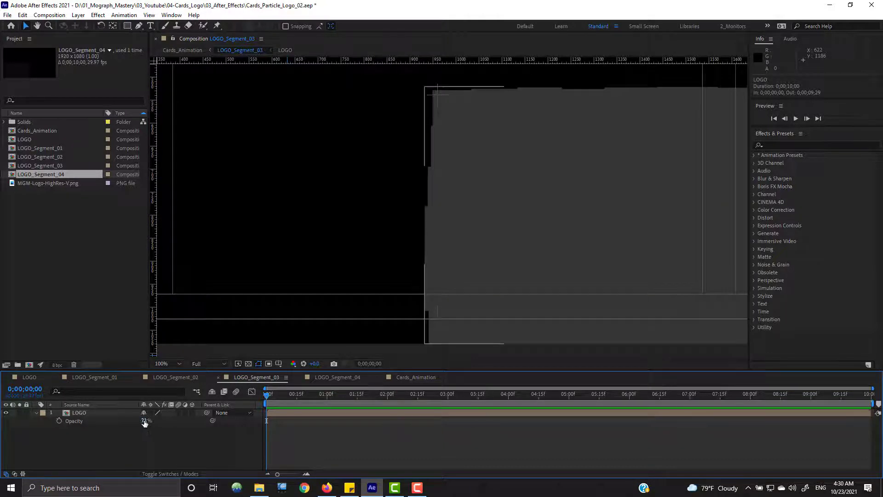
pyautogui.click(330, 377)
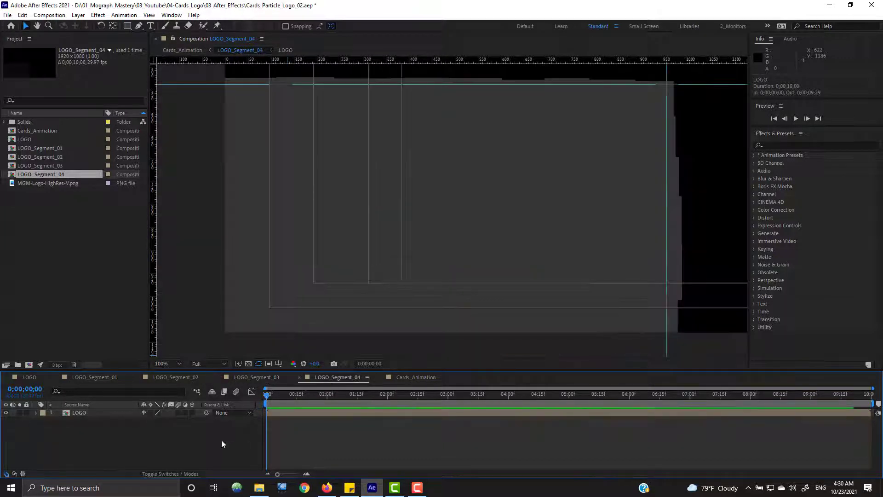
pyautogui.press('t')
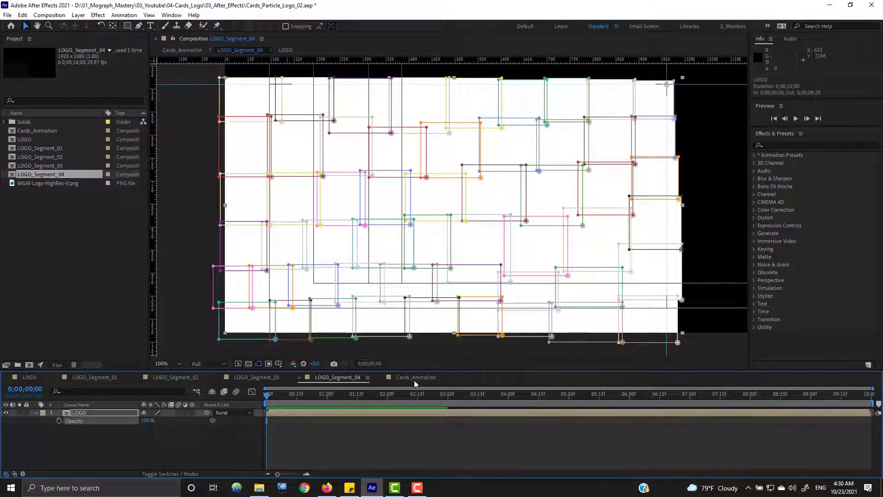
# Step: View the assembled Cards_Animation composition and check each of its four segment layers
pyautogui.click(416, 377)
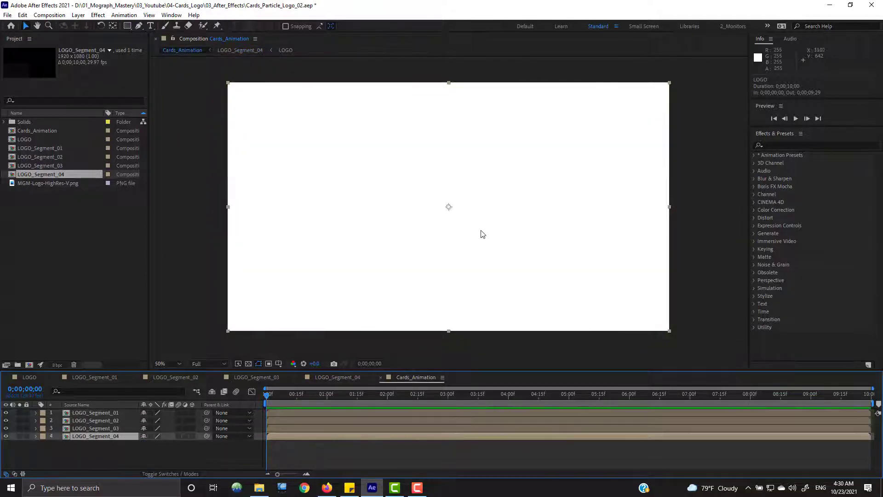
pyautogui.click(97, 455)
pyautogui.click(105, 436)
pyautogui.click(107, 428)
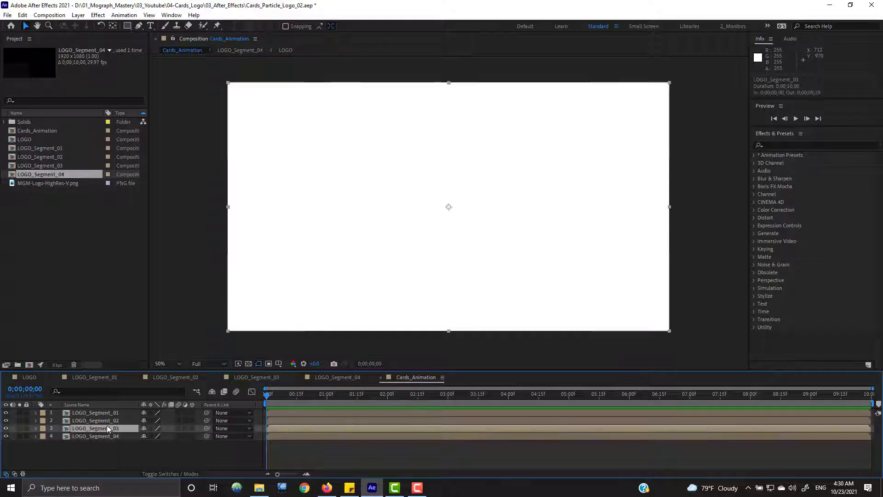
pyautogui.click(107, 420)
pyautogui.click(108, 413)
pyautogui.click(110, 421)
pyautogui.click(111, 429)
pyautogui.click(112, 437)
# Step: Narrow all masks in LOGO_Segment_02 to 96.5% width from their inner vertical edge and view the join in Cards_Animation
pyautogui.doubleClick(116, 421)
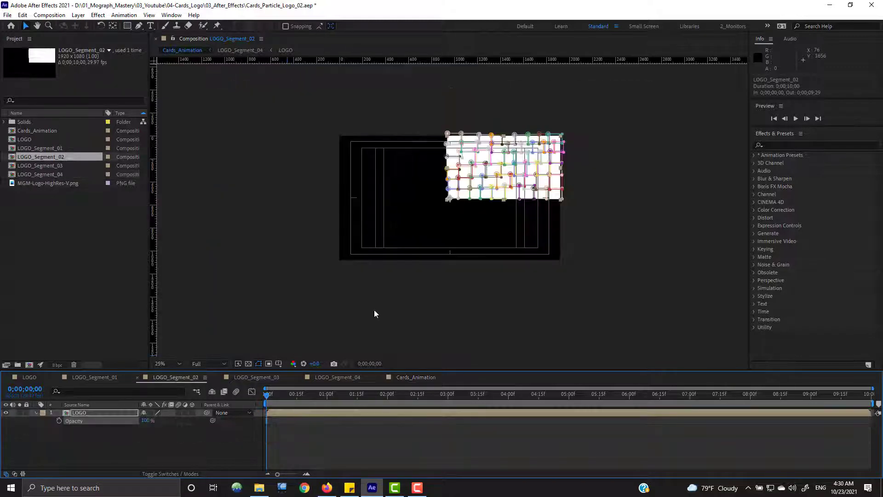
pyautogui.moveTo(464, 95); pyautogui.dragTo(439, 186)
pyautogui.scroll(1, 471, 157)
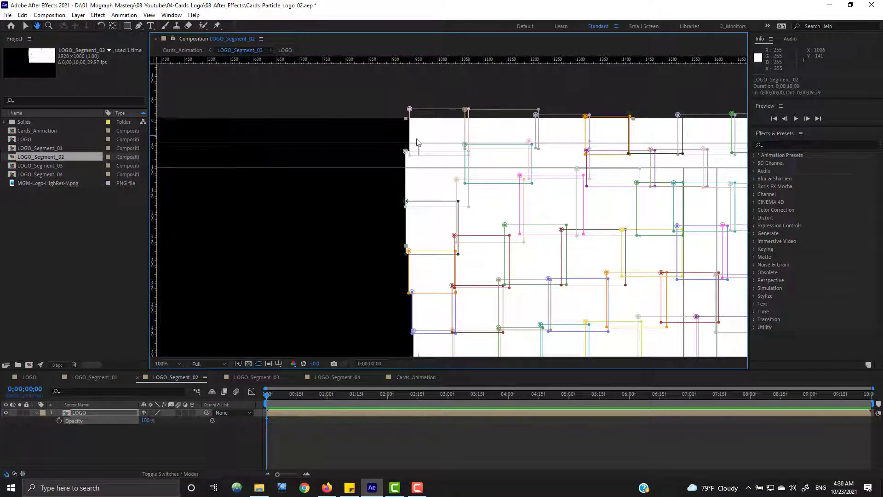
pyautogui.click(409, 109)
pyautogui.scroll(-2, 409, 142)
pyautogui.moveTo(728, 305); pyautogui.dragTo(731, 307)
pyautogui.moveTo(430, 226); pyautogui.dragTo(439, 227)
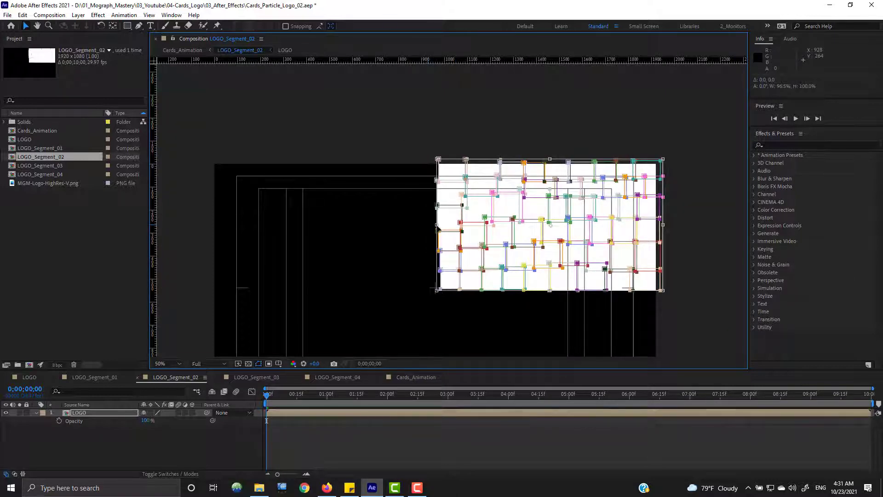
pyautogui.click(136, 445)
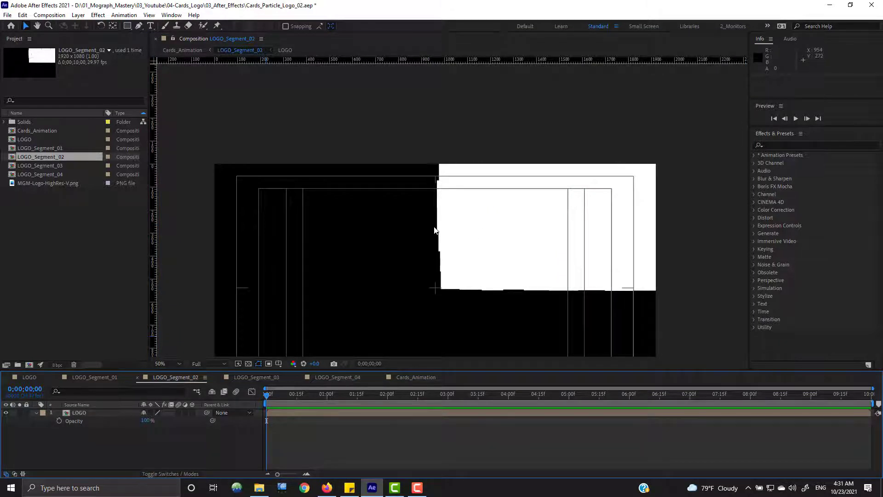
pyautogui.click(405, 378)
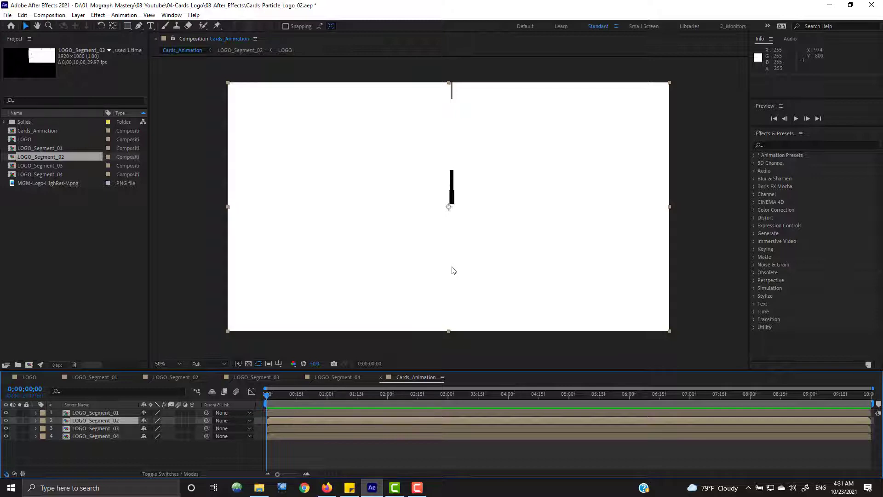
# Step: Hide White Solid 1 and show the MGM-Logo-HighRes-V.png layer in the LOGO composition, then view Cards_Animation
pyautogui.click(28, 142)
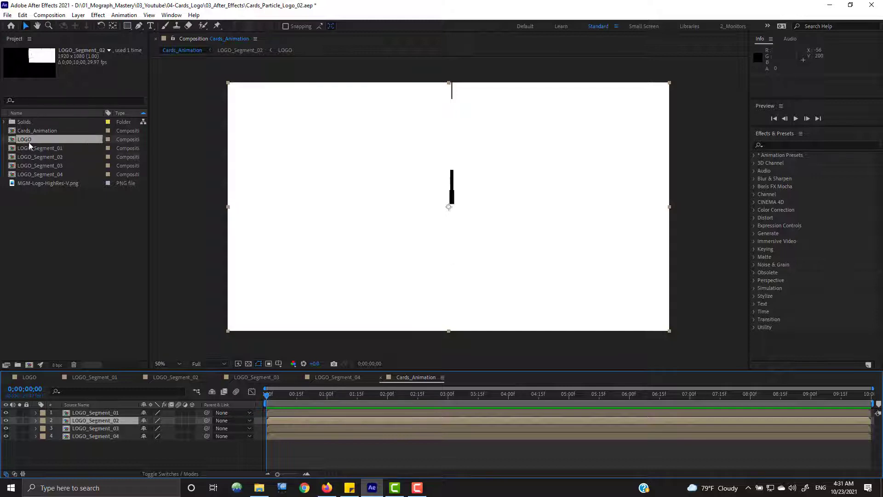
pyautogui.doubleClick(28, 140)
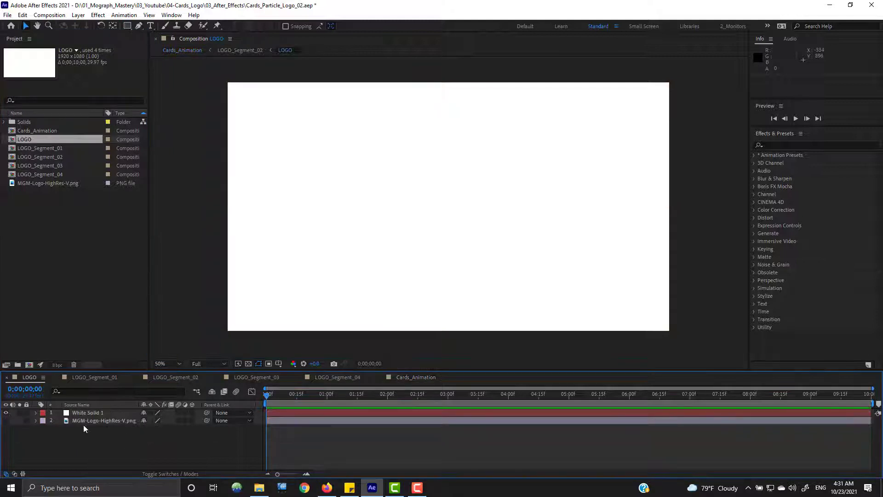
pyautogui.click(87, 412)
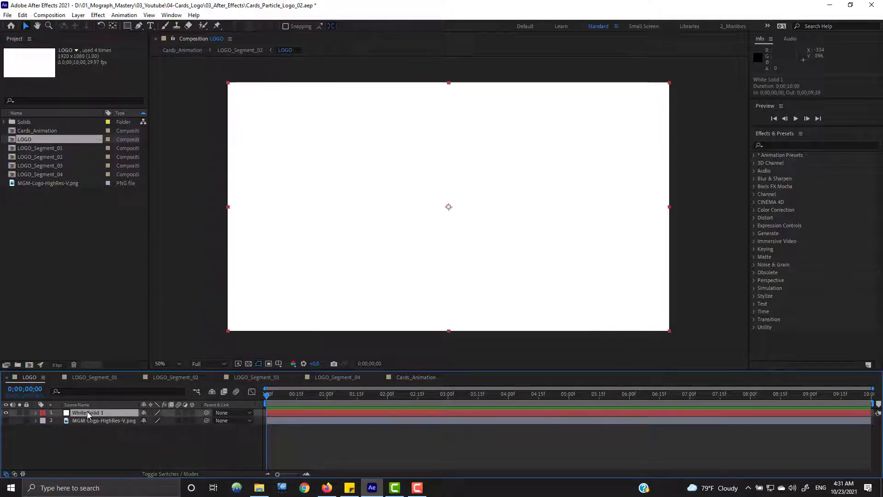
pyautogui.click(5, 412)
pyautogui.click(6, 419)
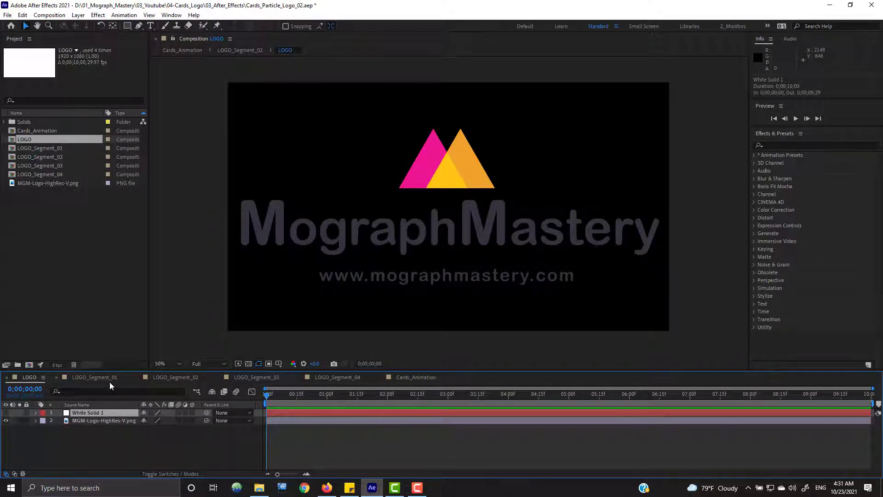
pyautogui.click(406, 378)
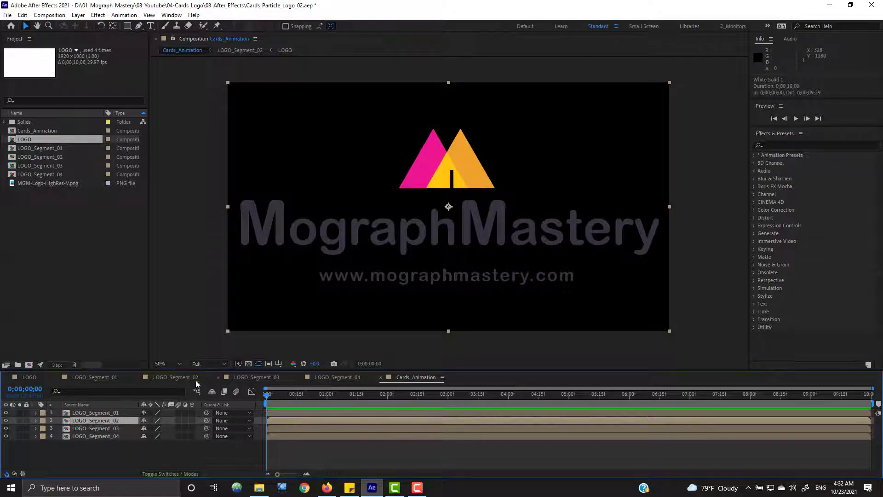
# Step: Shorten the card mask over the letter "a" of Mastery in LOGO_Segment_03 to 79.4% height from its upper edge
pyautogui.click(180, 378)
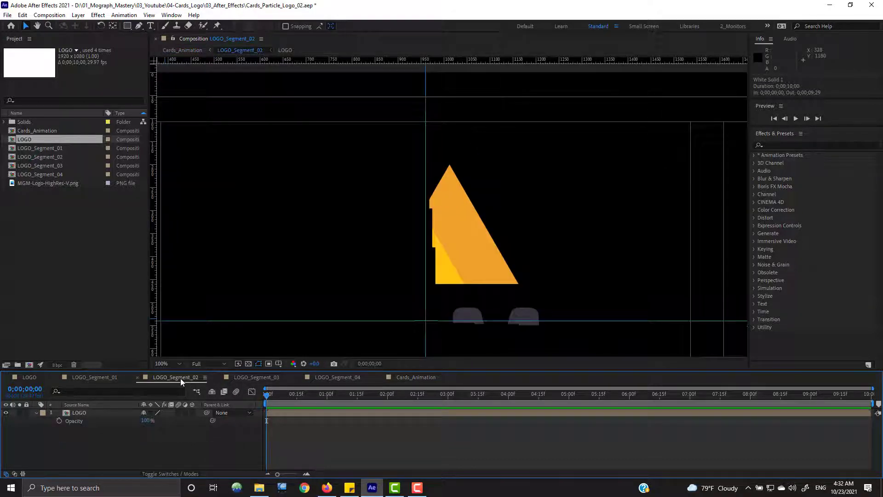
pyautogui.click(253, 377)
pyautogui.moveTo(568, 239); pyautogui.dragTo(450, 228)
pyautogui.press('v')
pyautogui.doubleClick(508, 214)
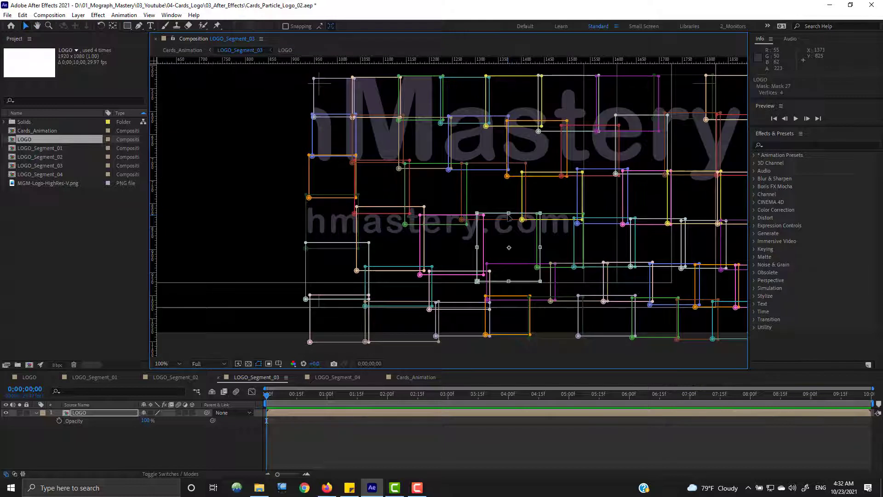
pyautogui.doubleClick(535, 164)
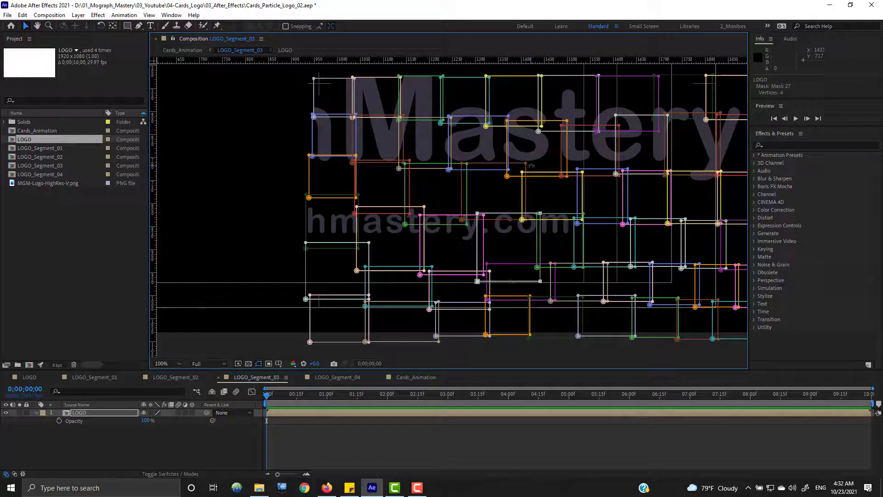
pyautogui.doubleClick(496, 117)
pyautogui.moveTo(478, 116); pyautogui.dragTo(479, 133)
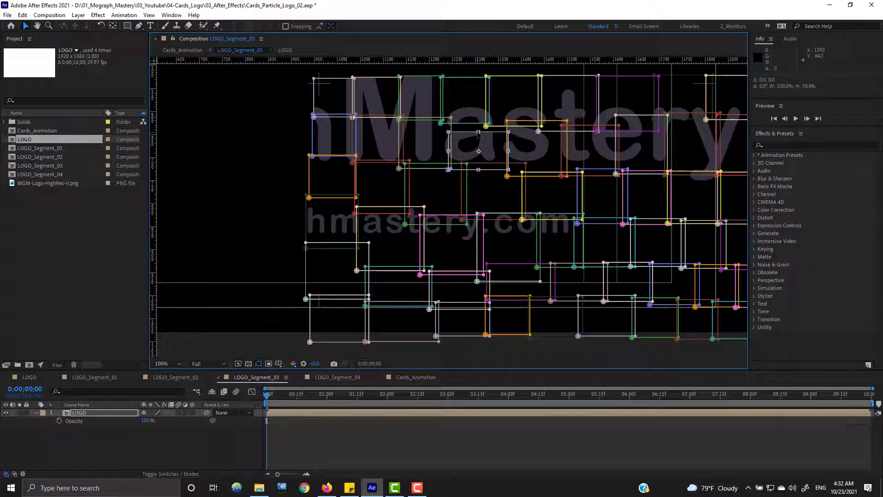
pyautogui.click(150, 451)
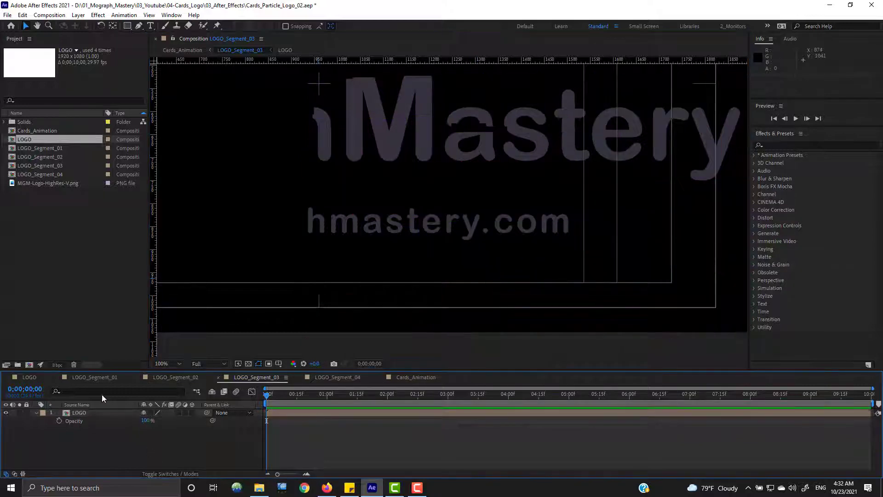
# Step: Examine the assembled logo in Cards_Animation up close, around the altered card masks
pyautogui.click(417, 378)
pyautogui.press('.')
pyautogui.press('.')
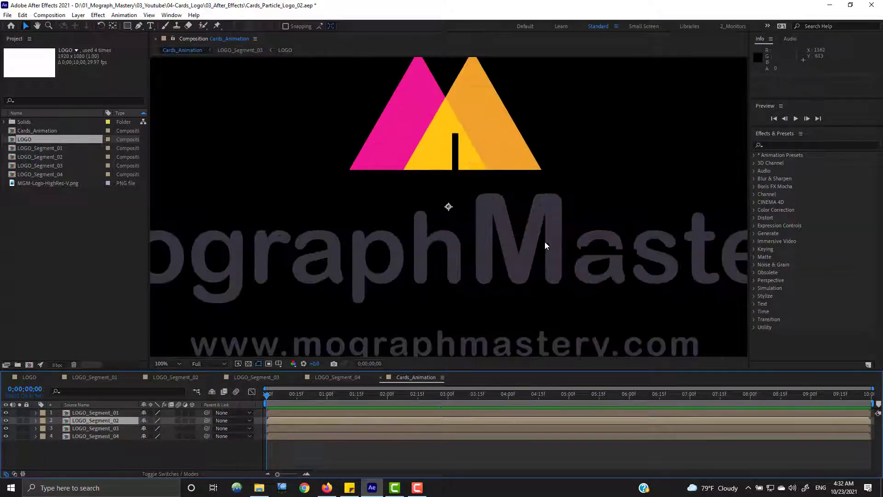
pyautogui.press(',')
pyautogui.press(',')
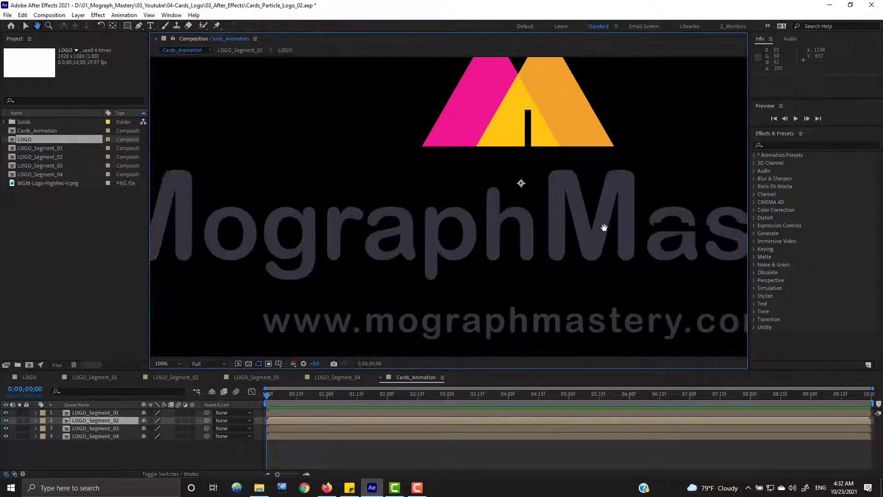
pyautogui.moveTo(582, 232); pyautogui.dragTo(543, 233)
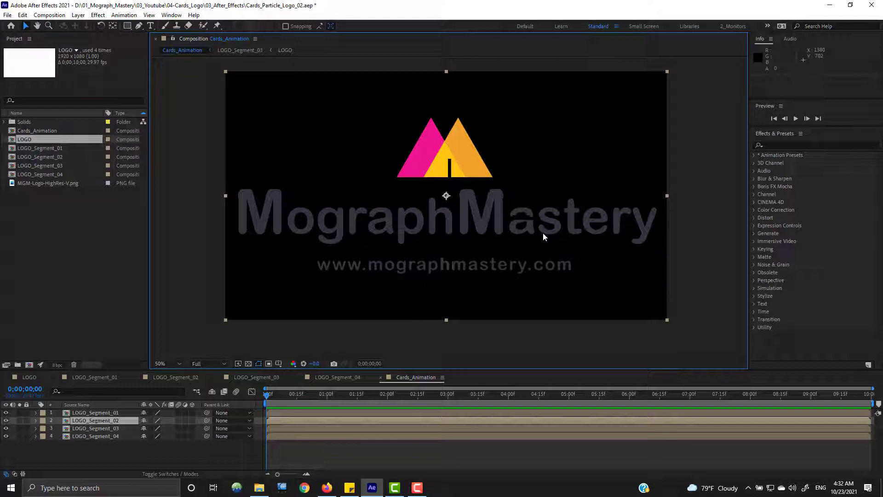
pyautogui.click(412, 379)
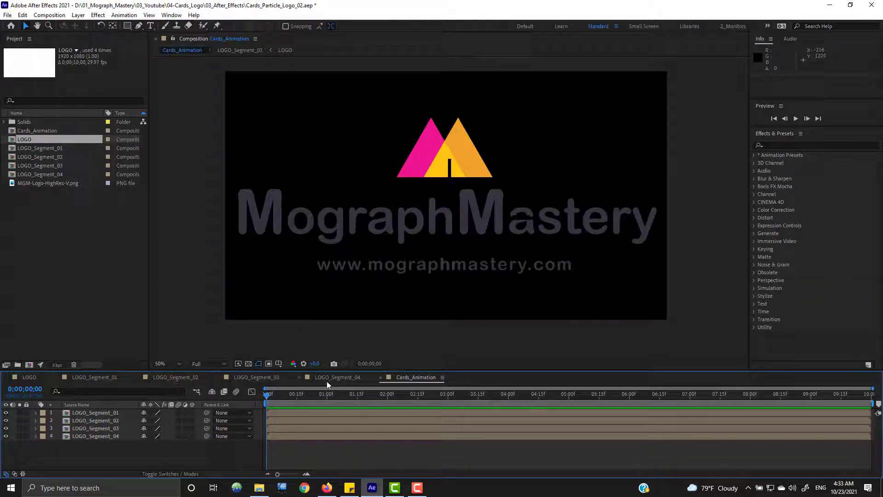
# Step: Show White Solid 1 in the LOGO composition and stretch the previously shortened card mask in LOGO_Segment_03 to 135.3% height
pyautogui.click(29, 377)
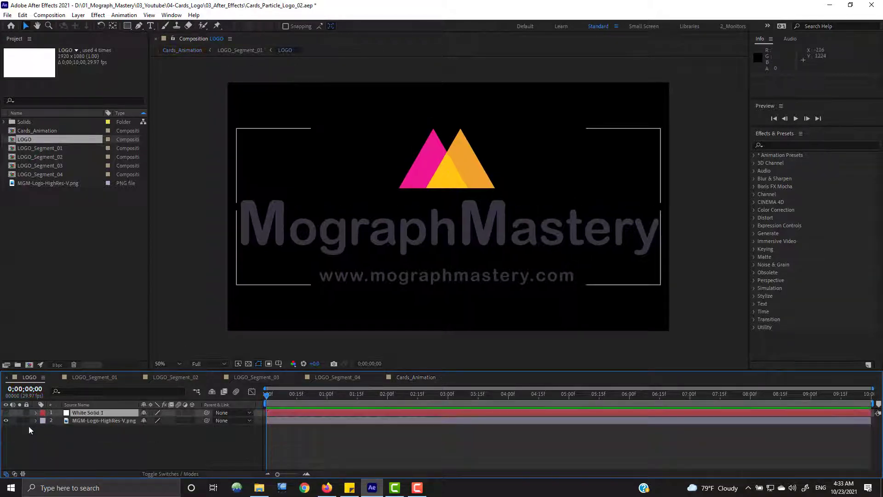
pyautogui.click(6, 413)
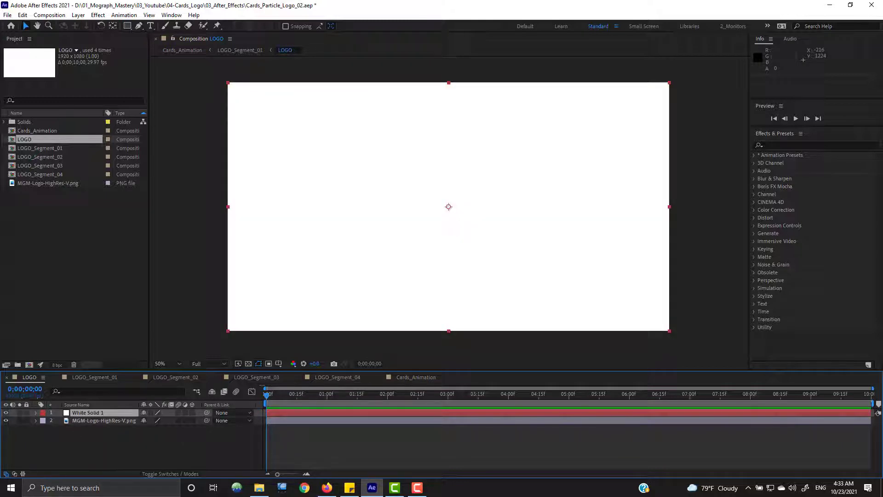
pyautogui.click(252, 379)
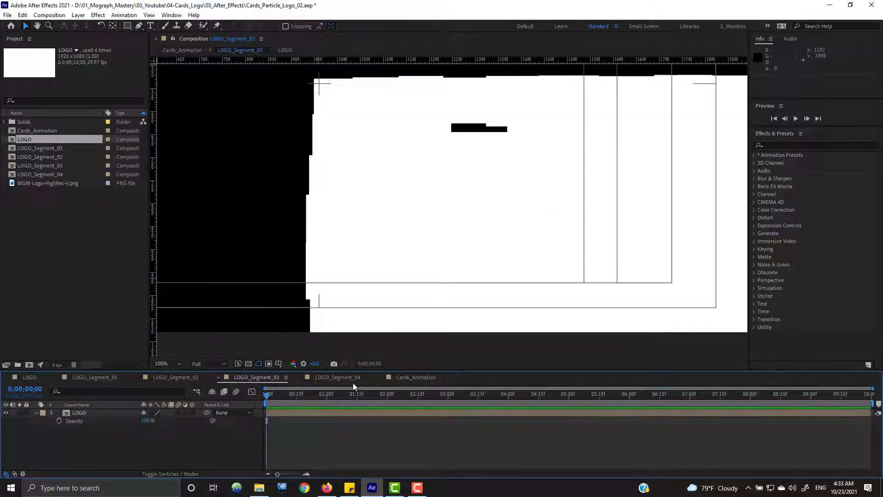
pyautogui.press(',')
pyautogui.click(467, 187)
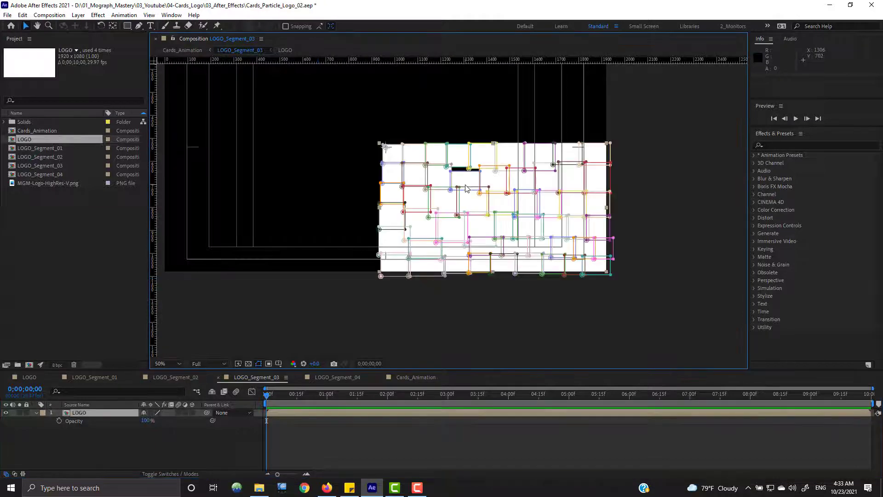
pyautogui.press('.')
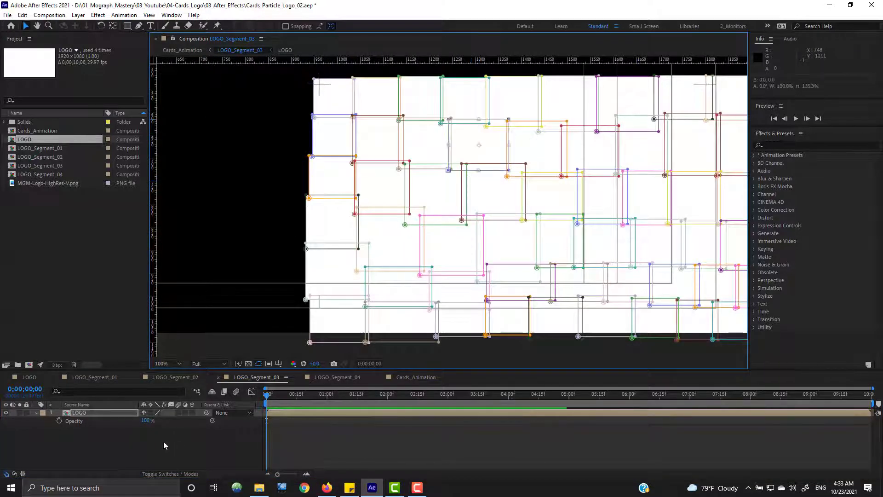
# Step: Widen all masks in LOGO_Segment_02 at their inner vertical edge past the vertical centre guide, and check the coverage in Cards_Animation
pyautogui.click(175, 377)
pyautogui.press(',')
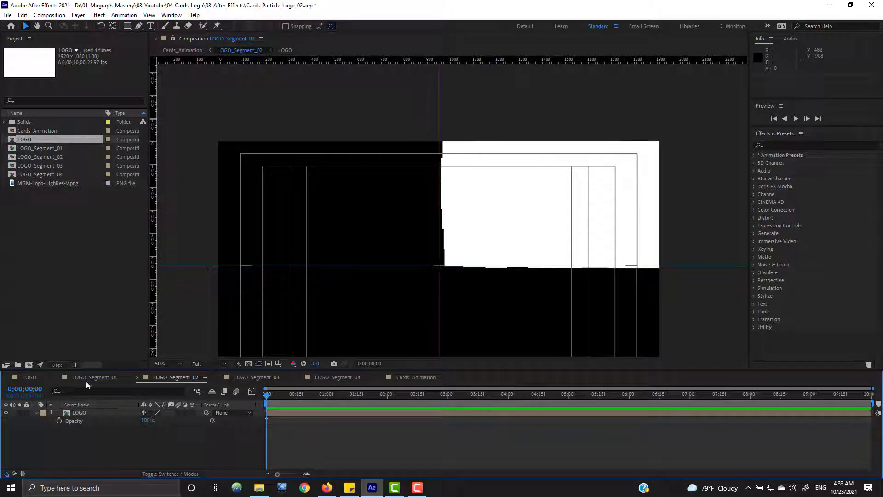
pyautogui.click(479, 178)
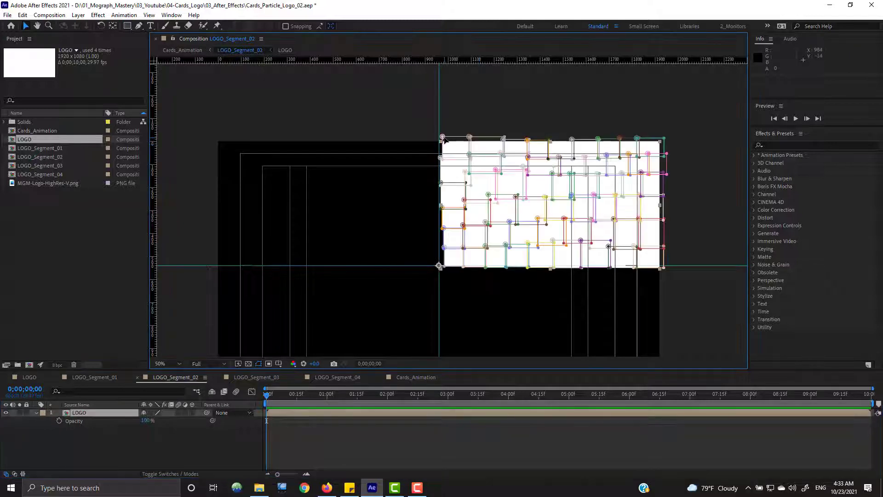
pyautogui.moveTo(403, 109); pyautogui.dragTo(735, 287)
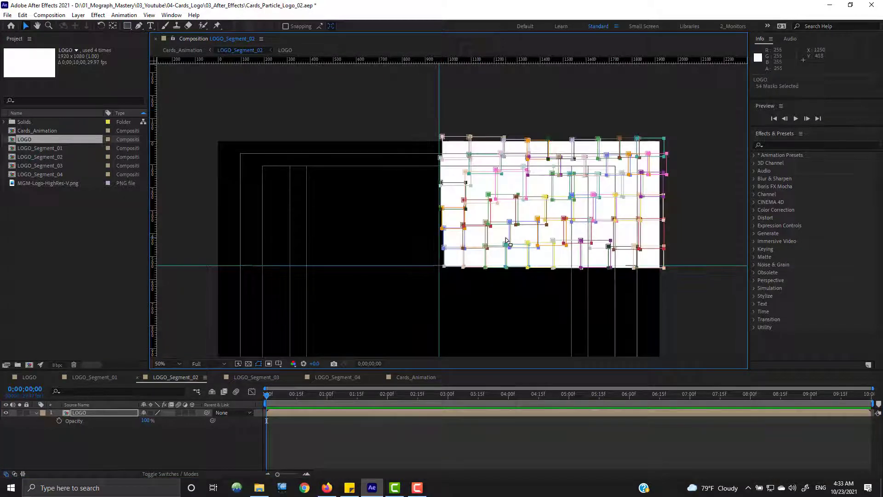
pyautogui.press('.')
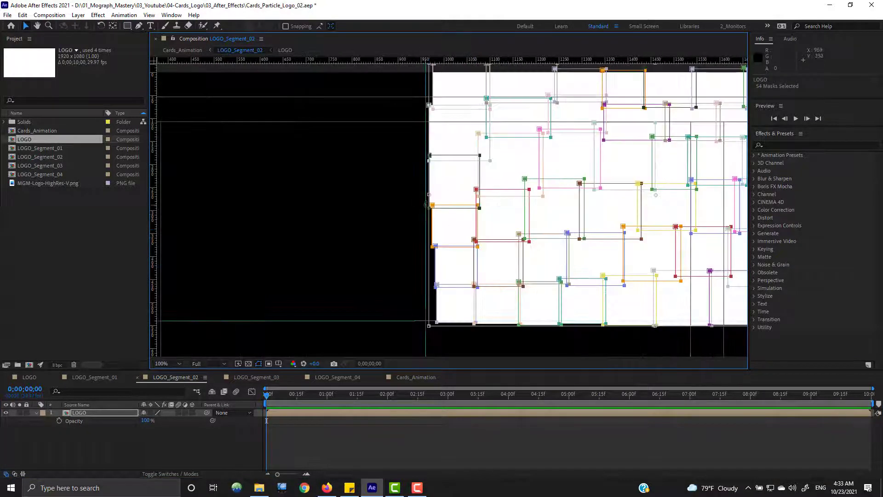
pyautogui.moveTo(429, 193); pyautogui.dragTo(415, 195)
pyautogui.click(155, 455)
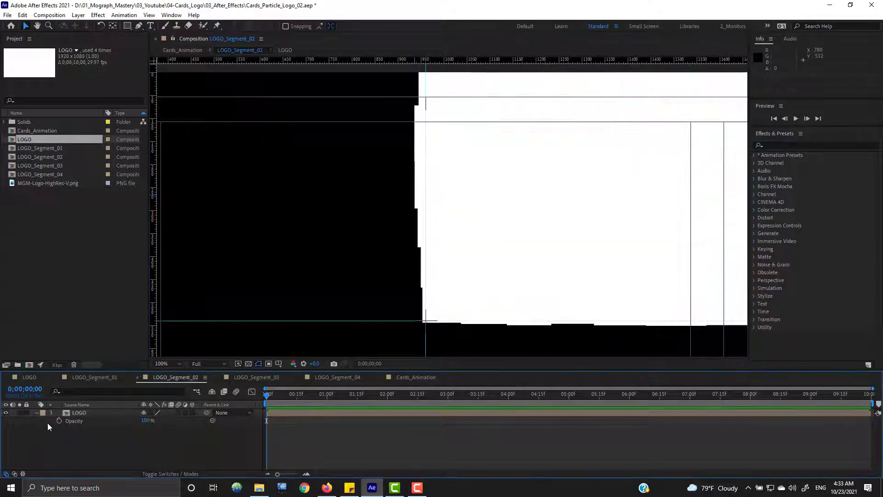
pyautogui.click(37, 413)
pyautogui.click(426, 377)
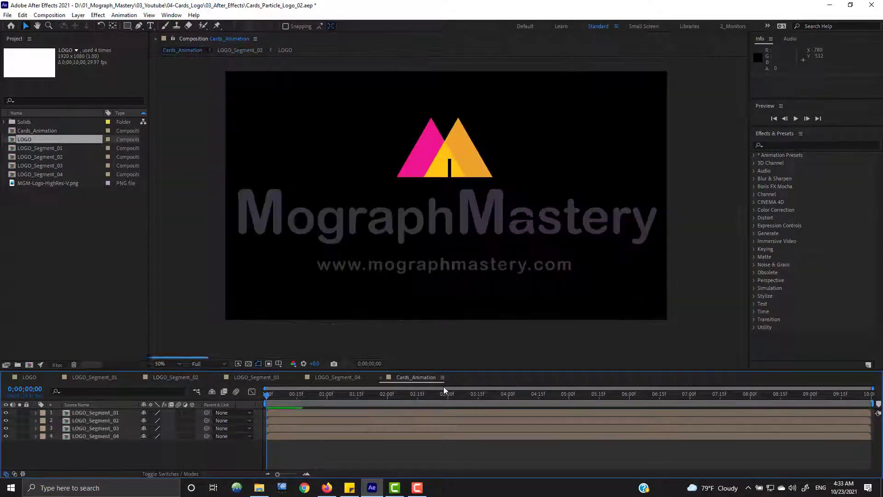
pyautogui.moveTo(88, 452); pyautogui.dragTo(95, 410)
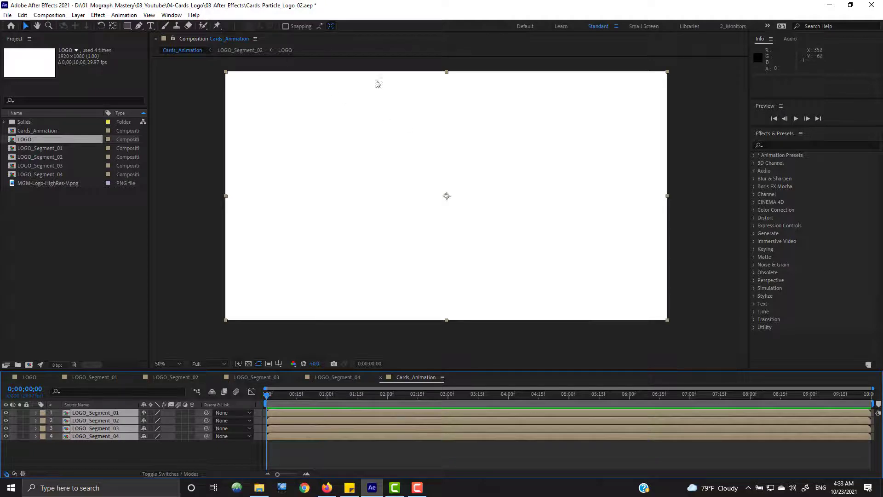
pyautogui.click(90, 444)
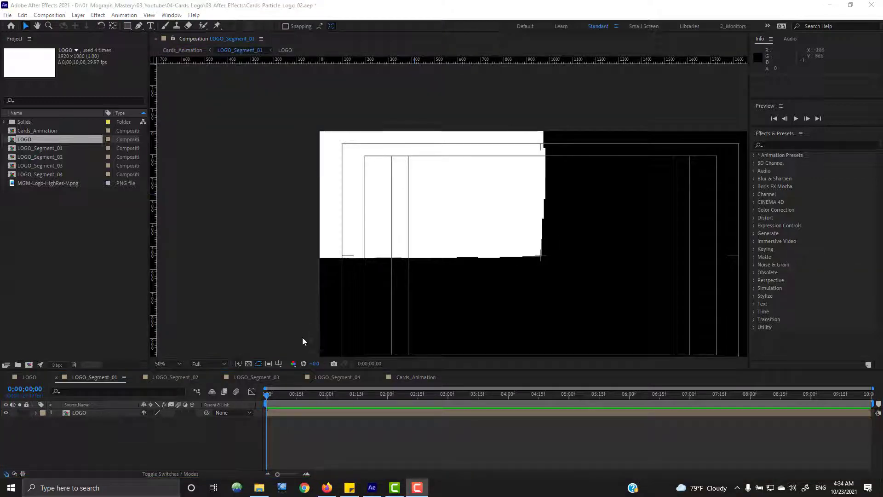
# Step: Close the timelines of Cards_Animation and LOGO_Segment_04, 03 and 02, and enlarge the timeline area for LOGO_Segment_01
pyautogui.click(407, 381)
pyautogui.click(407, 380)
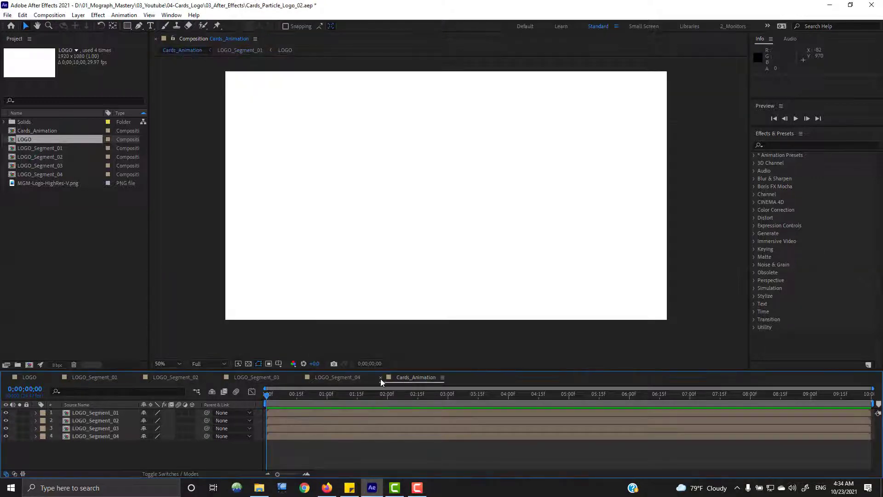
pyautogui.click(380, 378)
pyautogui.click(299, 378)
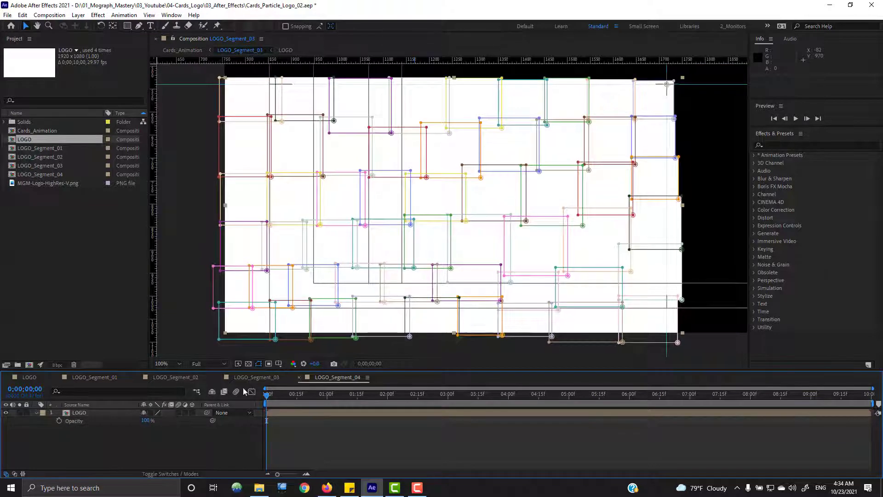
pyautogui.click(218, 378)
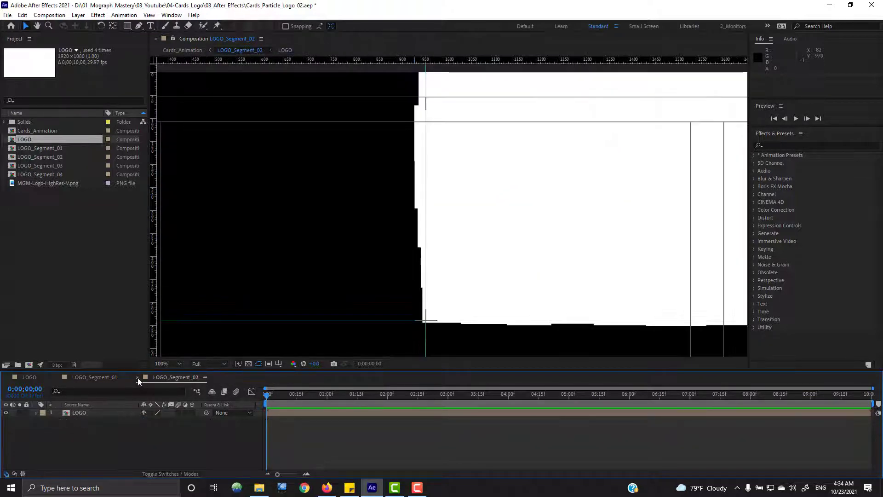
pyautogui.click(137, 377)
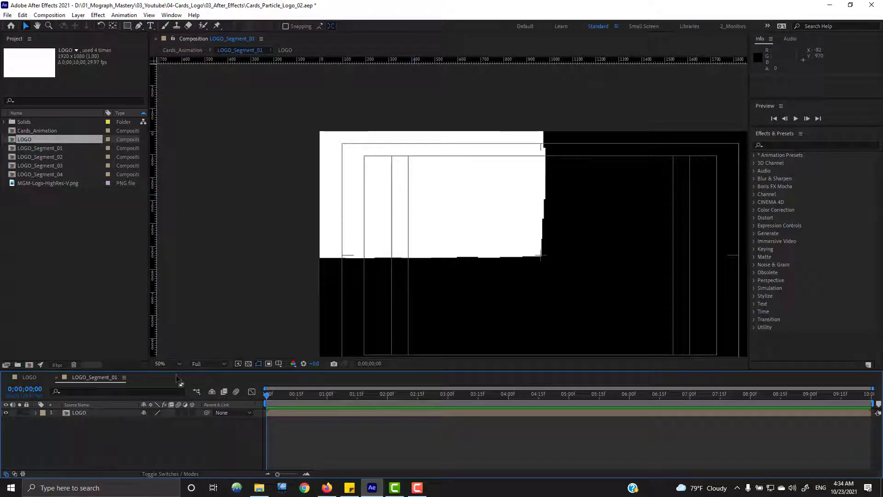
pyautogui.moveTo(174, 369); pyautogui.dragTo(184, 300)
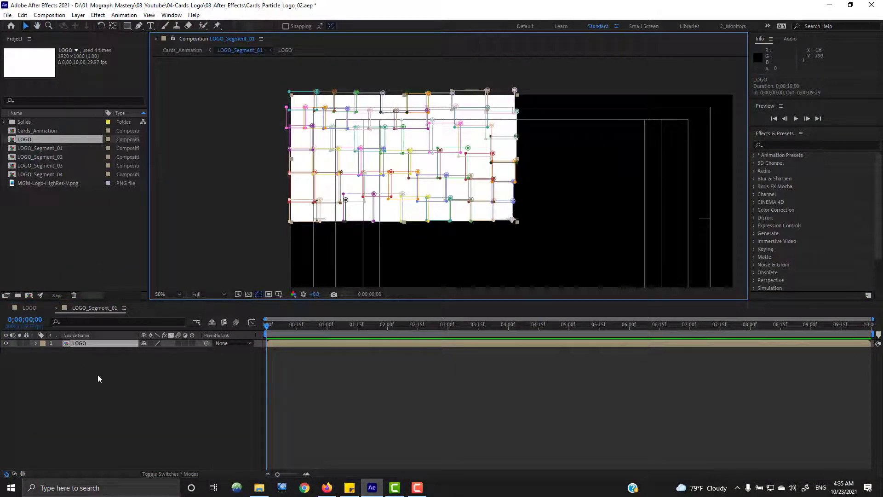
# Step: Set the label colour of the LOGO layer in LOGO_Segment_01 to Green
pyautogui.press('m')
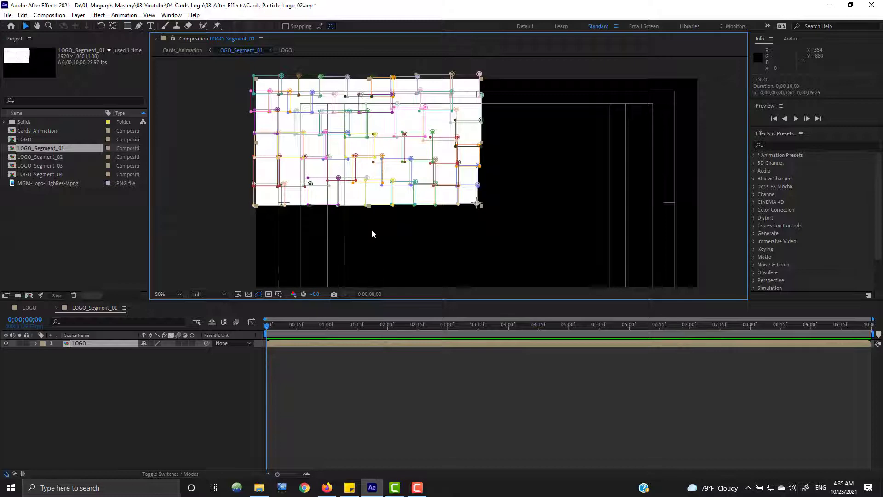
pyautogui.click(42, 348)
pyautogui.click(43, 343)
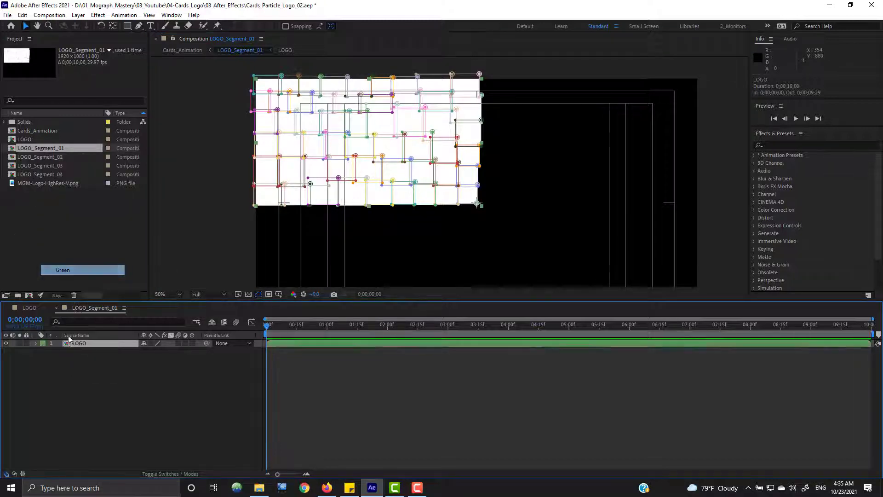
pyautogui.click(65, 270)
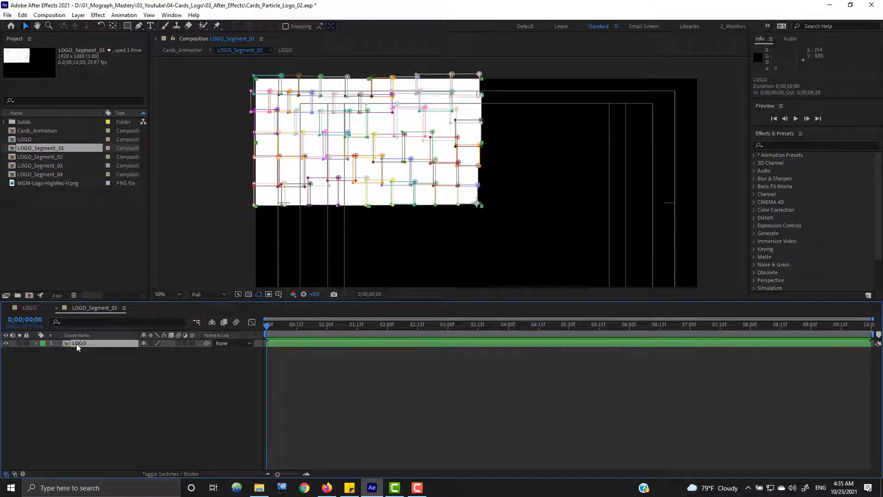
# Step: Duplicate the LOGO layer in LOGO_Segment_01 and lock the lower copy
pyautogui.click(26, 343)
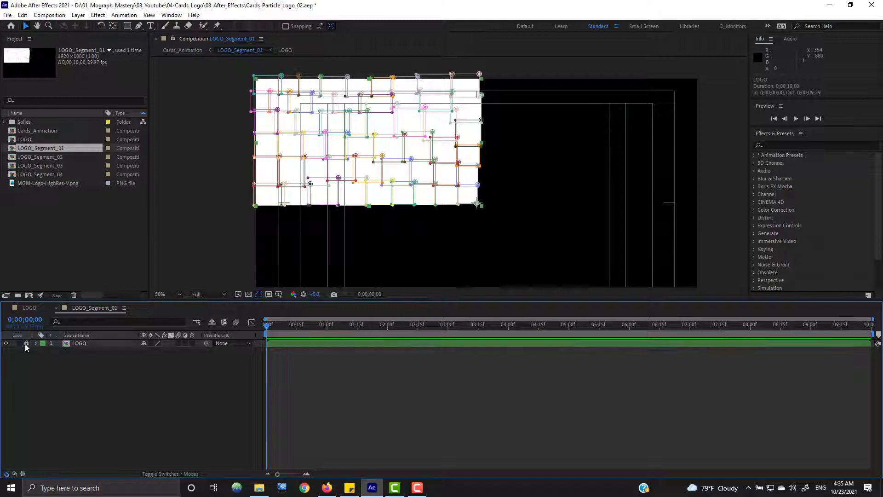
pyautogui.click(79, 343)
pyautogui.hotkey('ctrl', 'd')
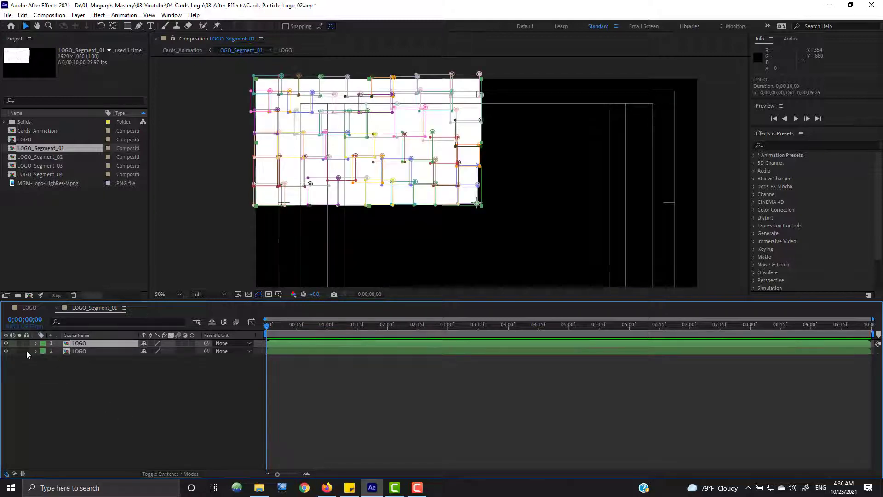
pyautogui.click(26, 351)
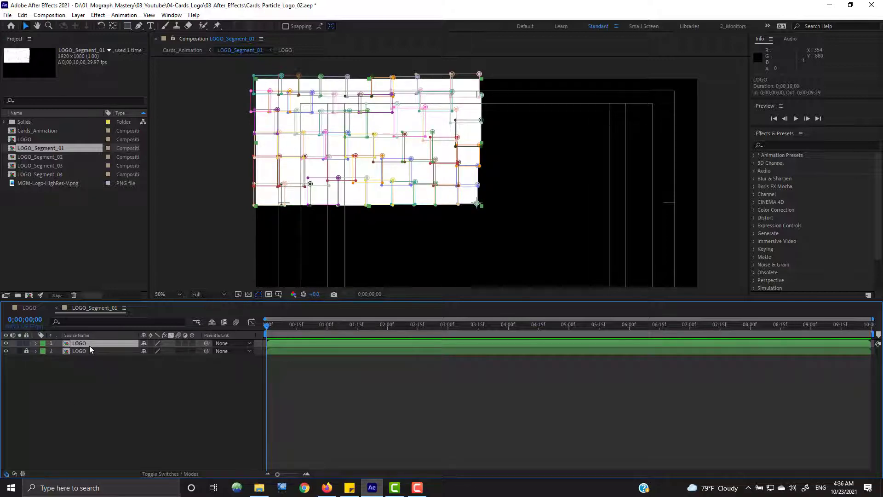
# Step: Delete every mask except Mask 1 from the upper LOGO layer and collapse its properties
pyautogui.press('m')
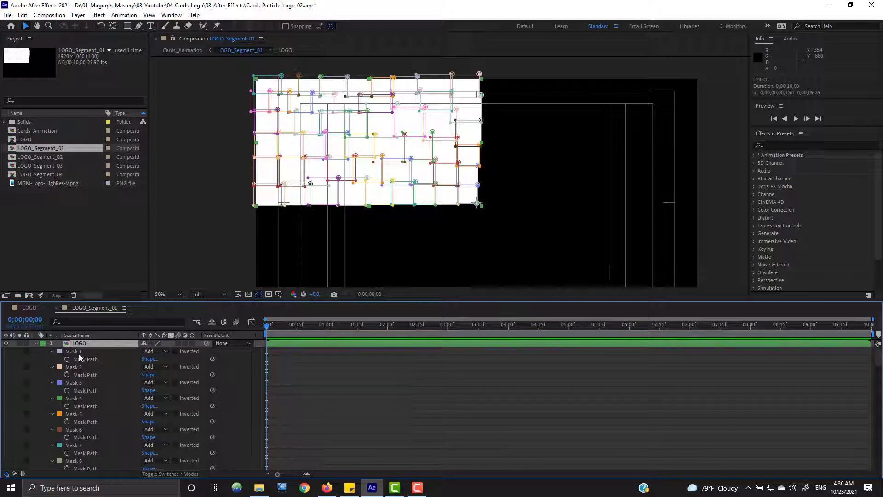
pyautogui.click(79, 352)
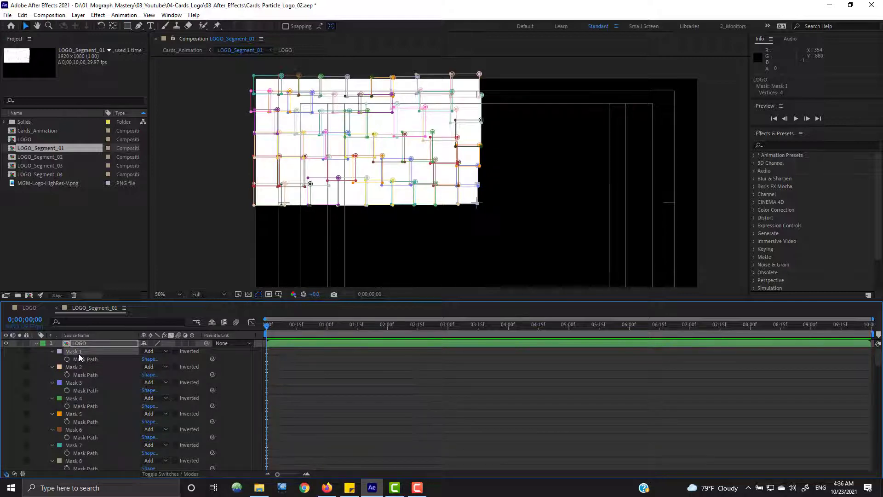
pyautogui.hotkey('ctrl', 'a')
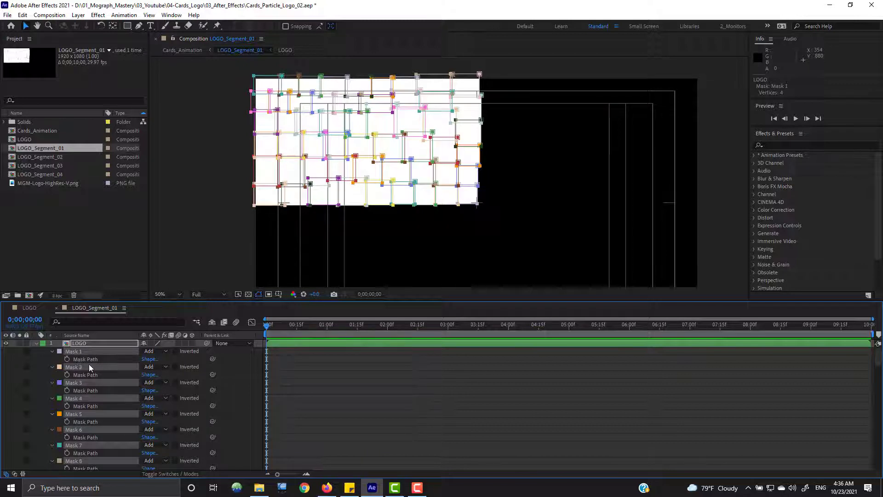
pyautogui.keyDown('ctrl'); pyautogui.click(77, 352); pyautogui.keyUp('ctrl')
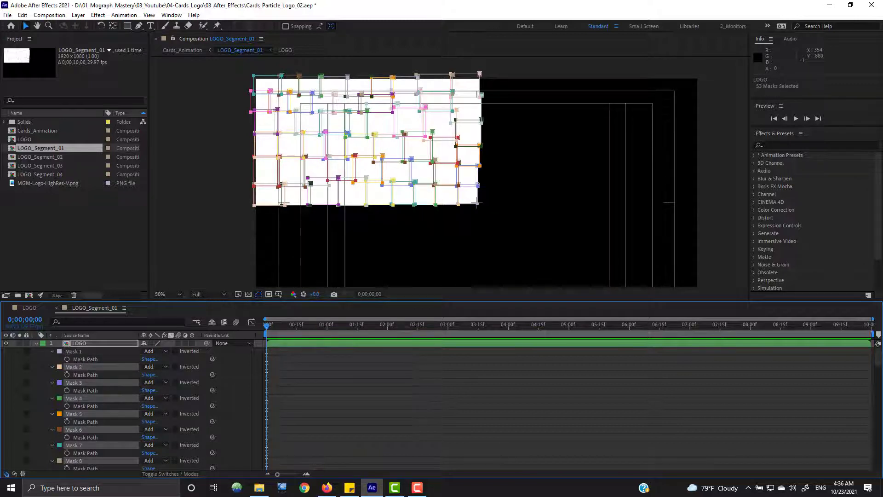
pyautogui.keyDown('ctrl'); pyautogui.click(76, 352); pyautogui.keyUp('ctrl')
pyautogui.keyDown('ctrl'); pyautogui.click(75, 353); pyautogui.keyUp('ctrl')
pyautogui.press('Delete')
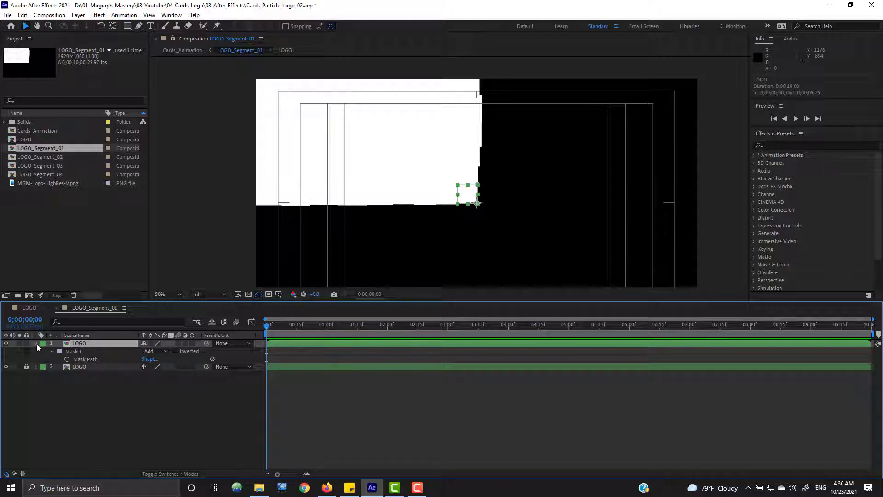
pyautogui.click(36, 343)
# Step: Duplicate the fully masked lower LOGO layer again and lock the copy at the bottom of the stack
pyautogui.click(80, 351)
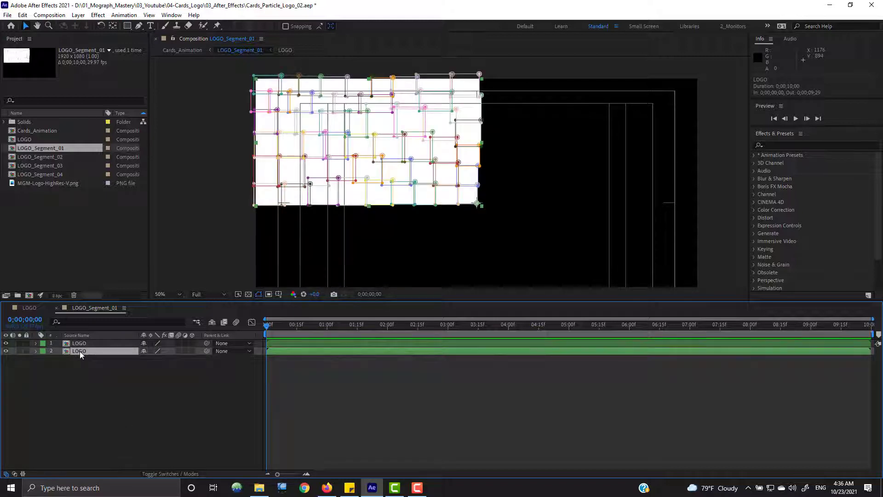
pyautogui.hotkey('ctrl', 'd')
pyautogui.click(26, 359)
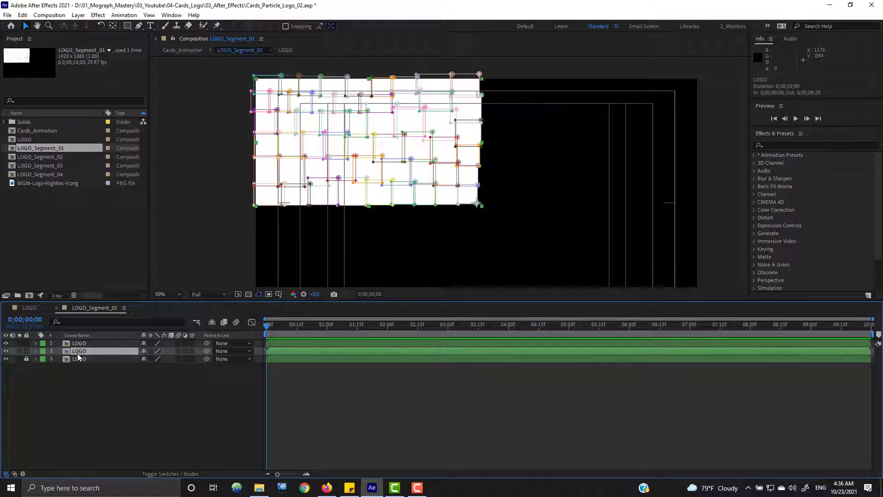
# Step: Delete every mask except Mask 2 from the second LOGO layer
pyautogui.press('m')
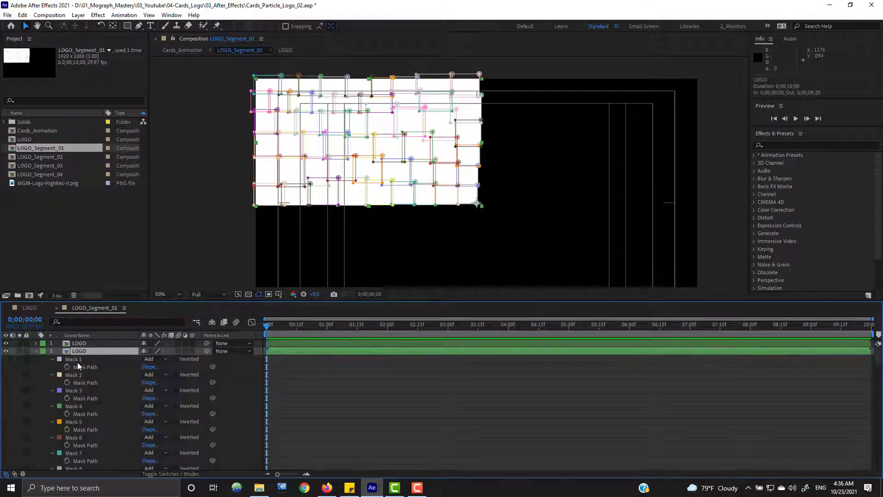
pyautogui.click(77, 373)
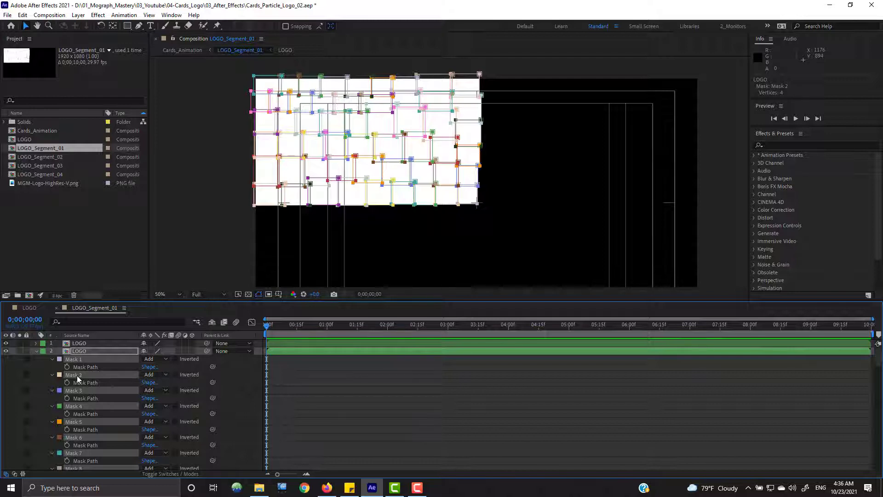
pyautogui.keyDown('ctrl'); pyautogui.click(77, 375); pyautogui.keyUp('ctrl')
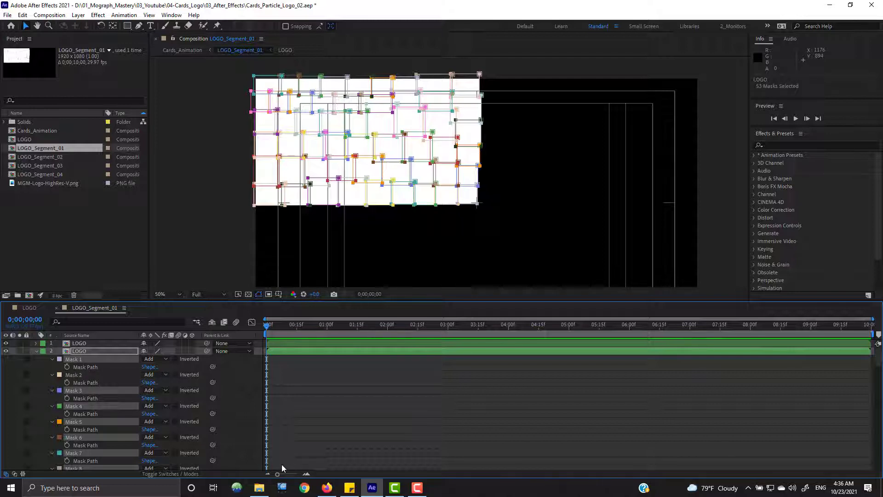
pyautogui.press('Delete')
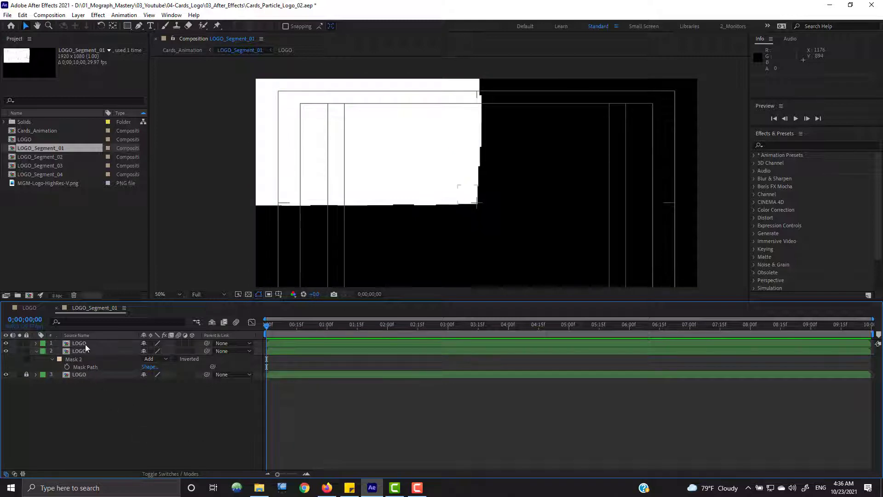
# Step: Delete the two single-mask LOGO layers in LOGO_Segment_01 and unlock the remaining fully masked layer
pyautogui.click(85, 344)
pyautogui.click(79, 352)
pyautogui.click(81, 401)
pyautogui.click(36, 351)
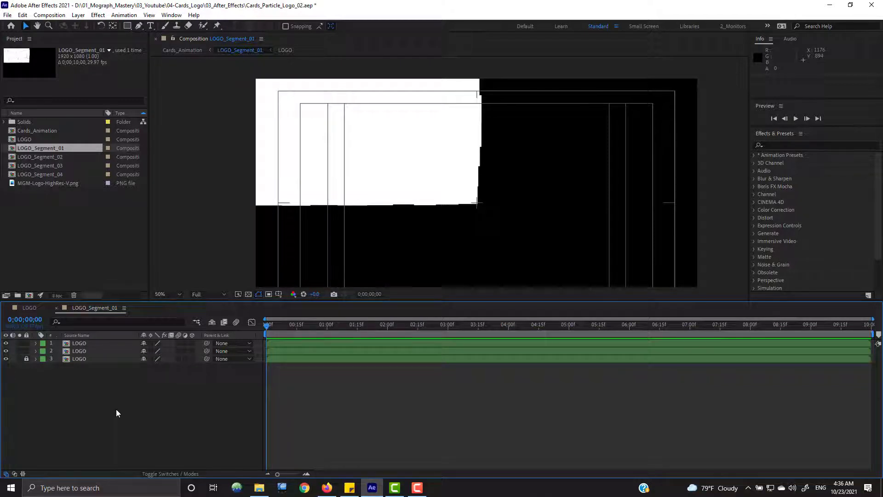
pyautogui.click(81, 352)
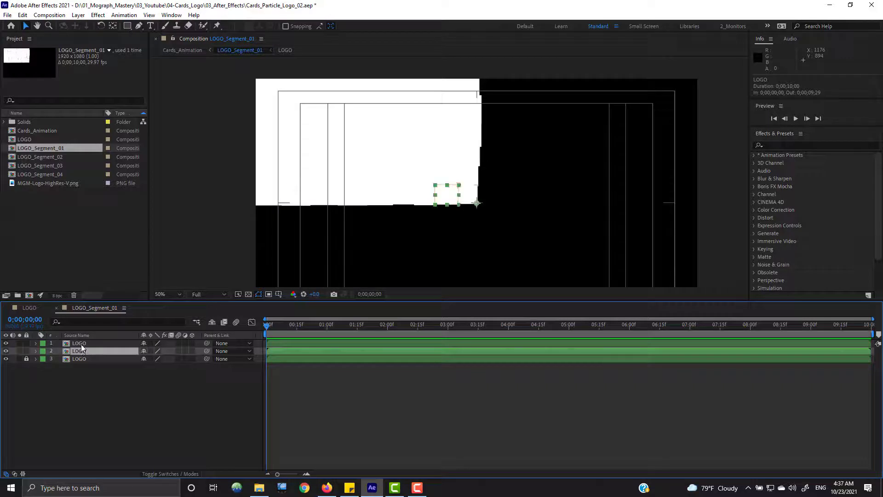
pyautogui.keyDown('shift'); pyautogui.click(81, 345); pyautogui.keyUp('shift')
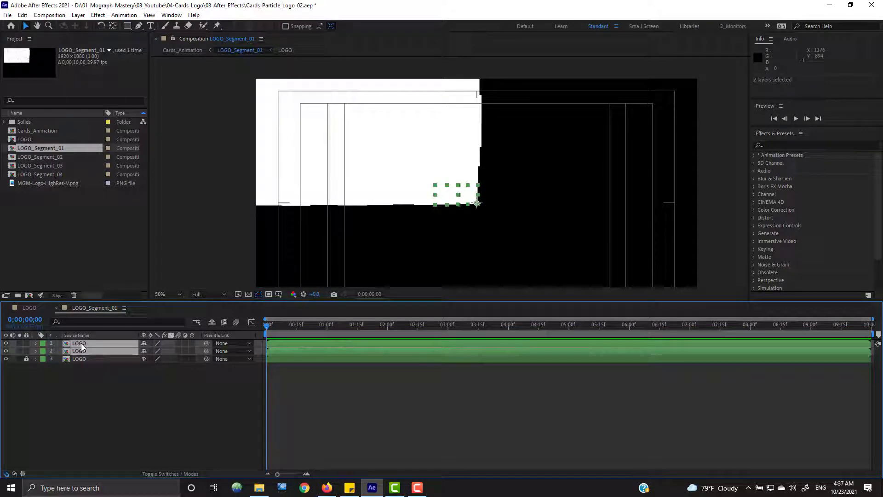
pyautogui.press('Delete')
pyautogui.click(41, 347)
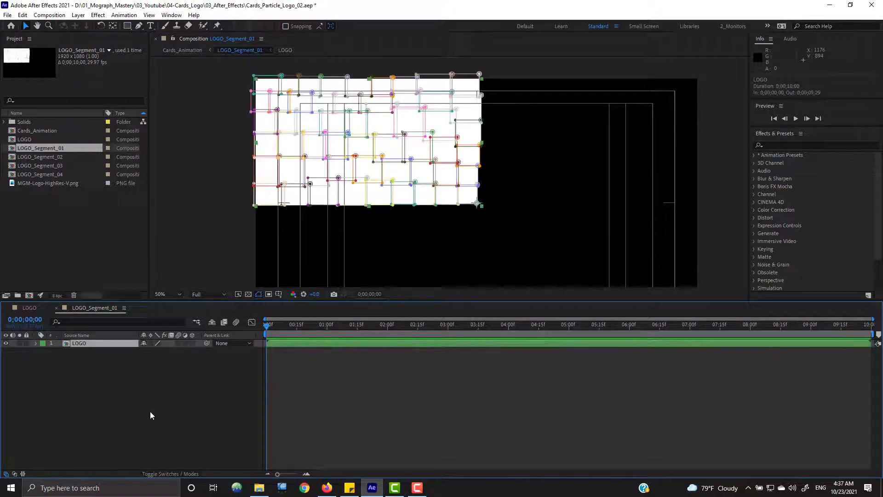
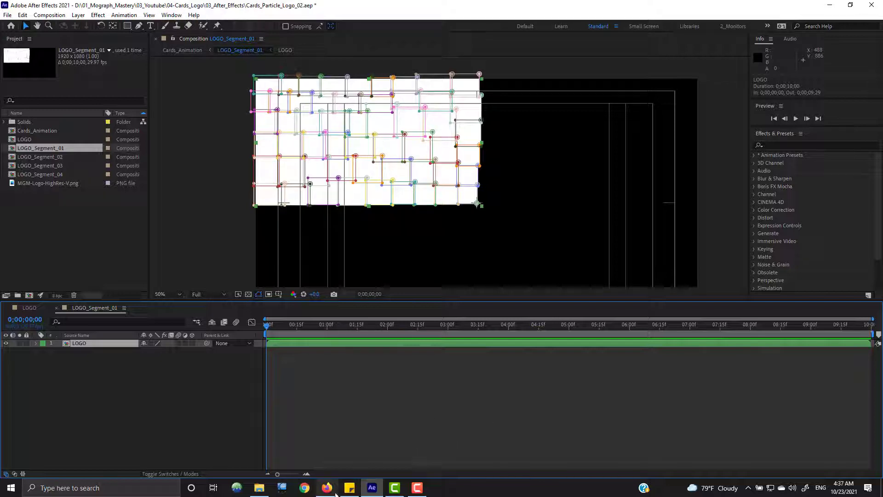
# Step: Switch to File Explorer and locate the Mograph_Mastery_Toolbox script in the After Effects Support Files, under Scripts and ScriptUI Panels
pyautogui.moveTo(330, 491)
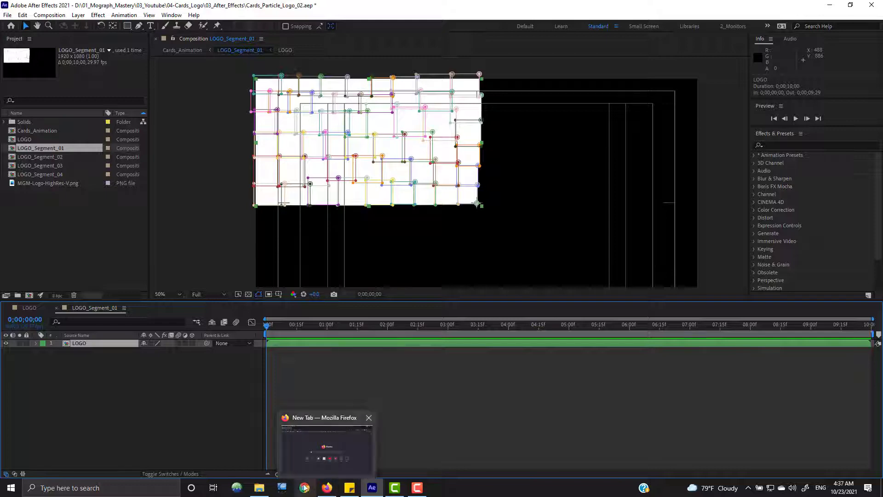
pyautogui.click(259, 489)
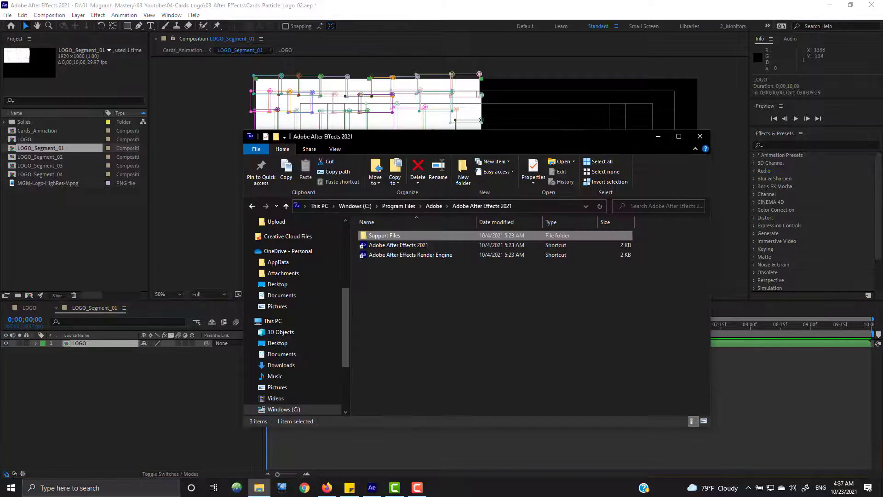
pyautogui.moveTo(553, 141); pyautogui.dragTo(452, 93)
pyautogui.click(351, 283)
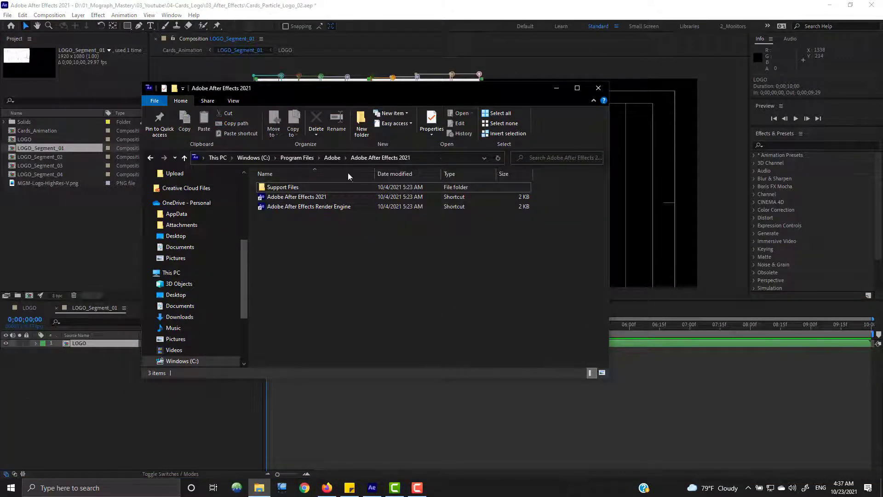
pyautogui.doubleClick(280, 187)
pyautogui.scroll(-7, 321, 317)
pyautogui.doubleClick(285, 275)
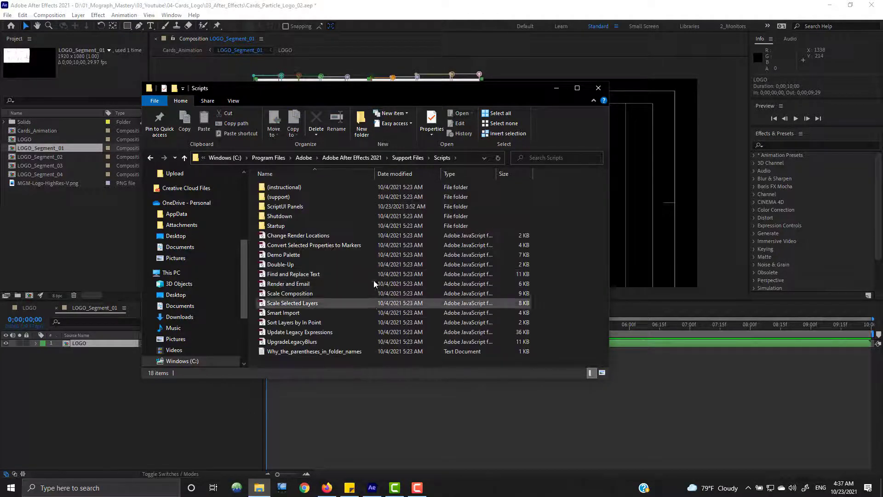
pyautogui.doubleClick(285, 206)
pyautogui.click(326, 207)
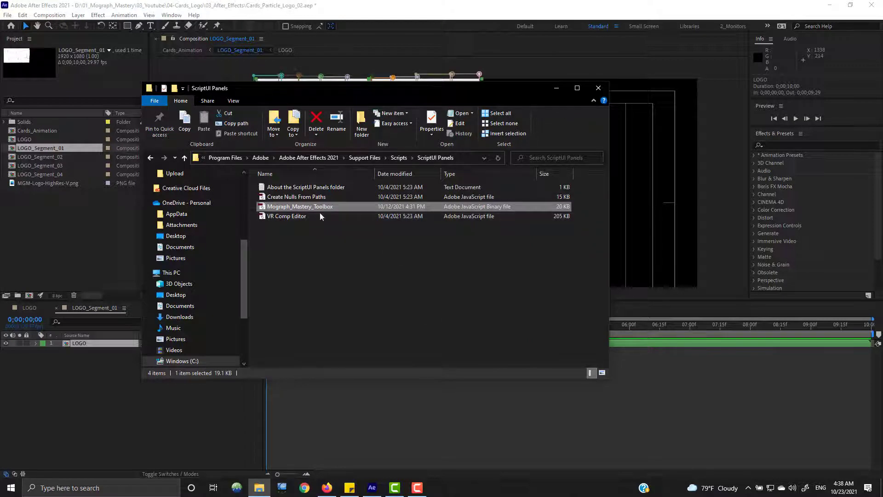
pyautogui.click(555, 88)
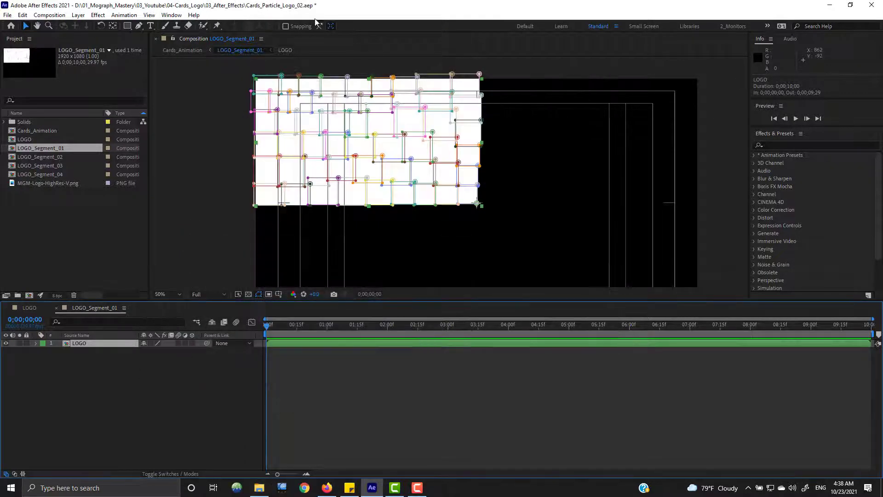
# Step: Return to After Effects, open Mograph_Mastery_Toolbox, and make layers from the LOGO masks with each anchor point moved to its mask's center
pyautogui.click(171, 14)
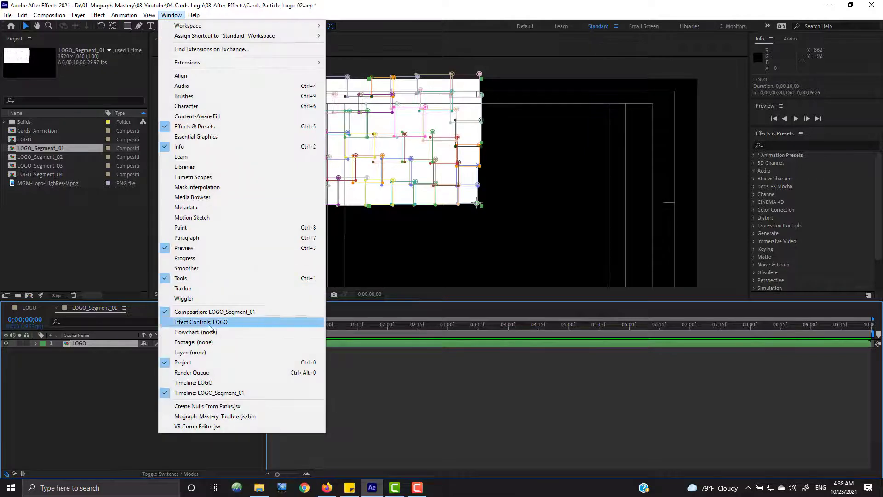
pyautogui.click(208, 416)
pyautogui.moveTo(500, 120); pyautogui.dragTo(583, 46)
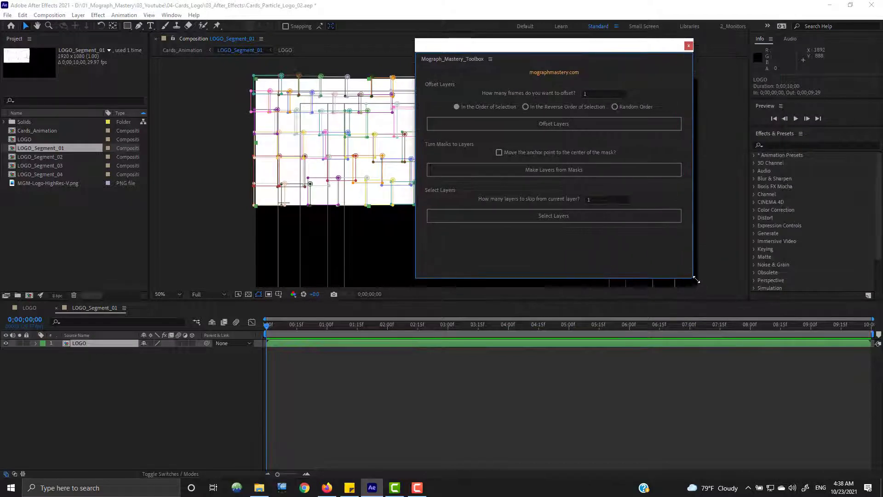
pyautogui.moveTo(691, 280); pyautogui.dragTo(679, 300)
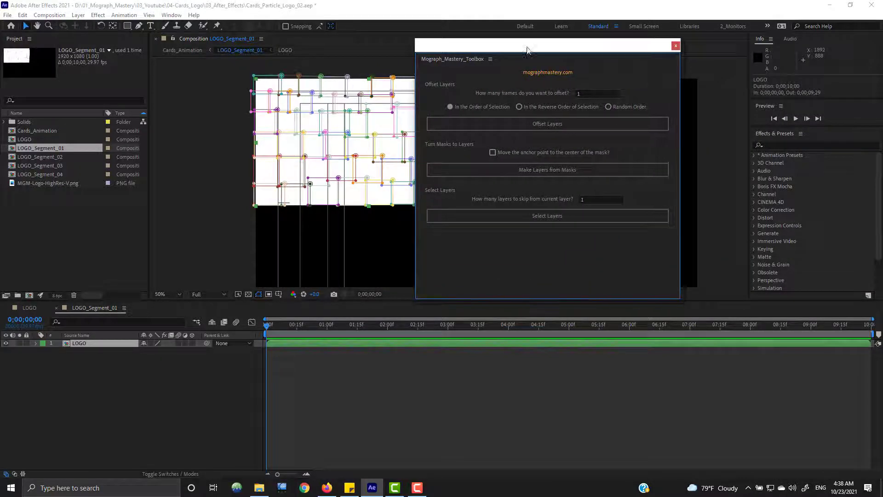
pyautogui.moveTo(528, 49); pyautogui.dragTo(608, 67)
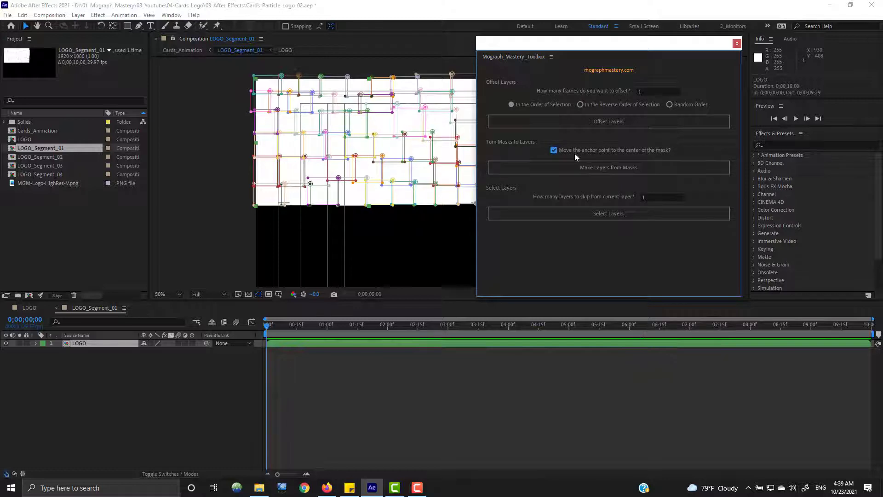
pyautogui.click(589, 169)
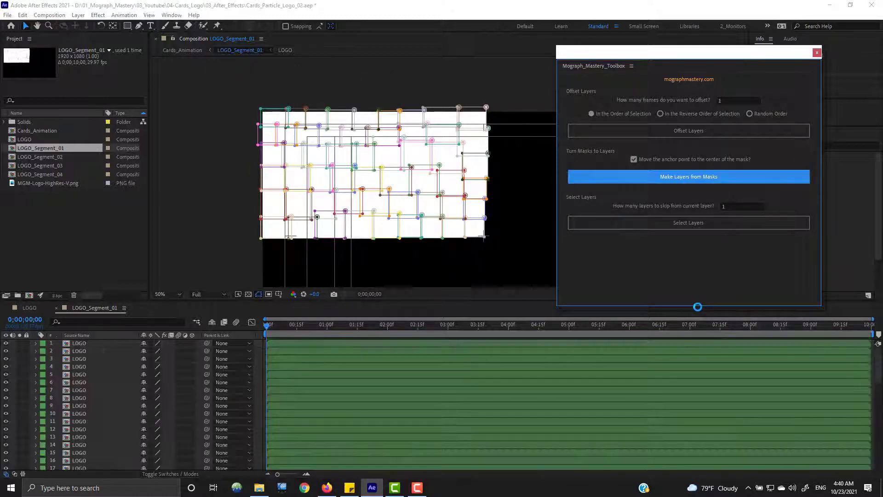
# Step: Examine the generated mask layers and their anchor points, then check the original masked LOGO layer 55, leaving it locked
pyautogui.scroll(-10, 93, 416)
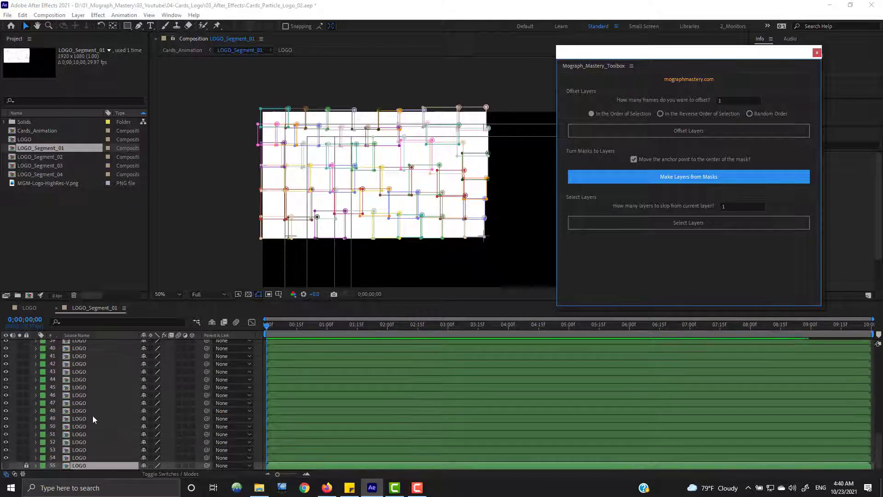
pyautogui.click(85, 458)
pyautogui.click(12, 465)
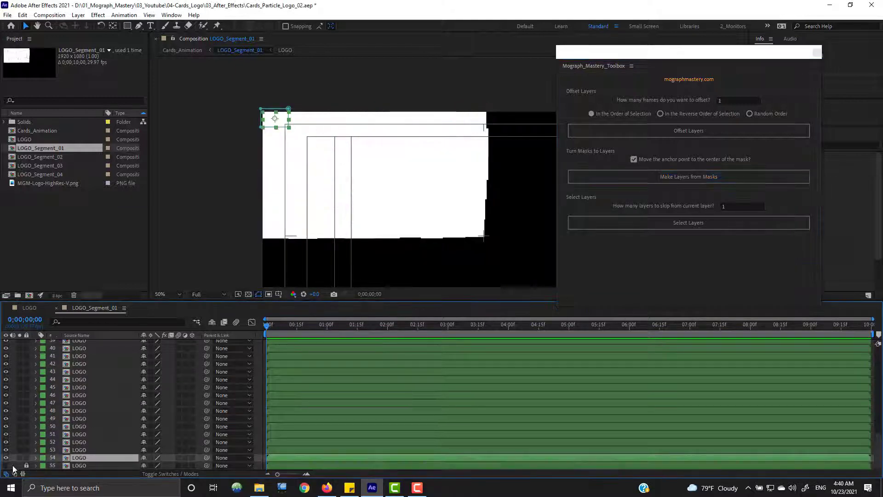
pyautogui.scroll(1, 120, 342)
pyautogui.hotkey('ctrl', 'a')
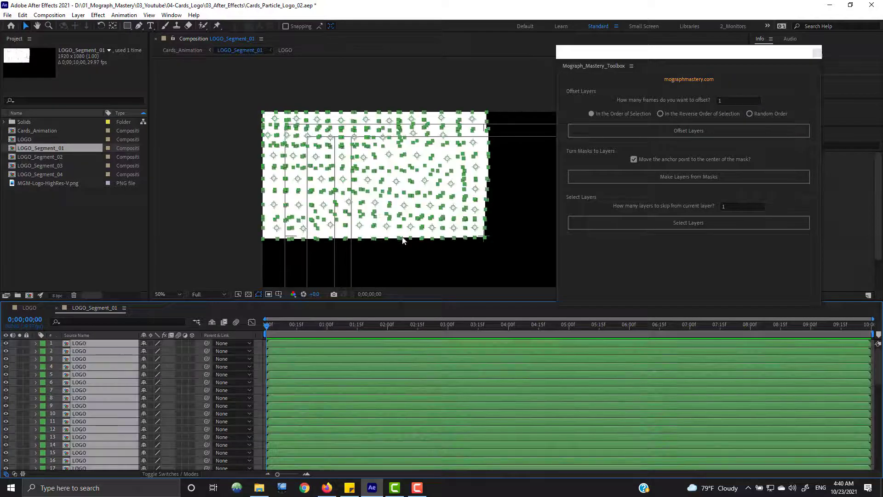
pyautogui.moveTo(446, 205); pyautogui.dragTo(408, 168)
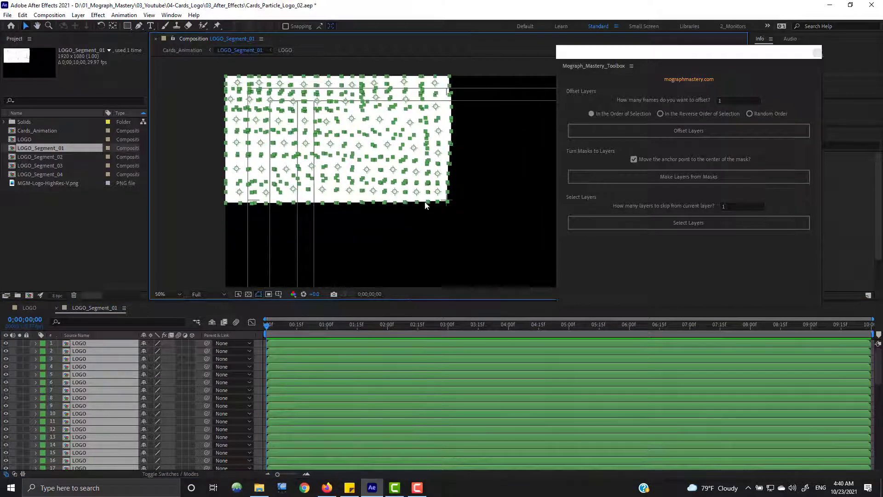
pyautogui.scroll(-13, 136, 391)
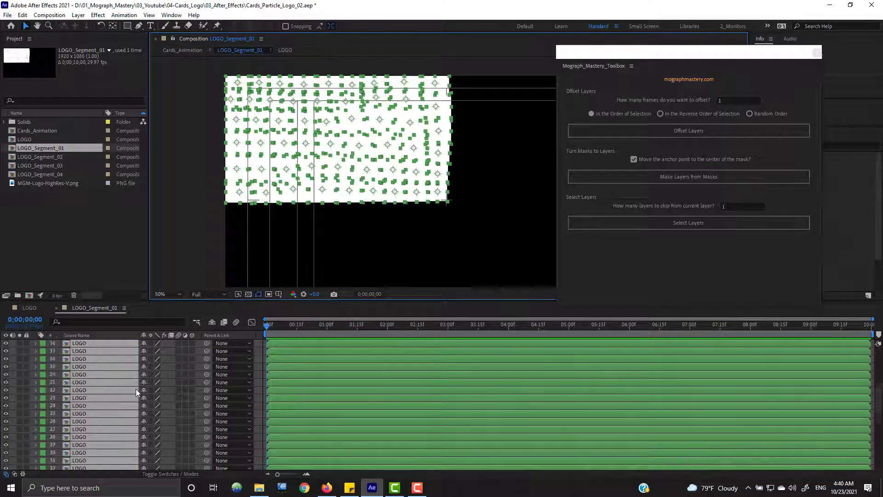
pyautogui.scroll(13, 139, 394)
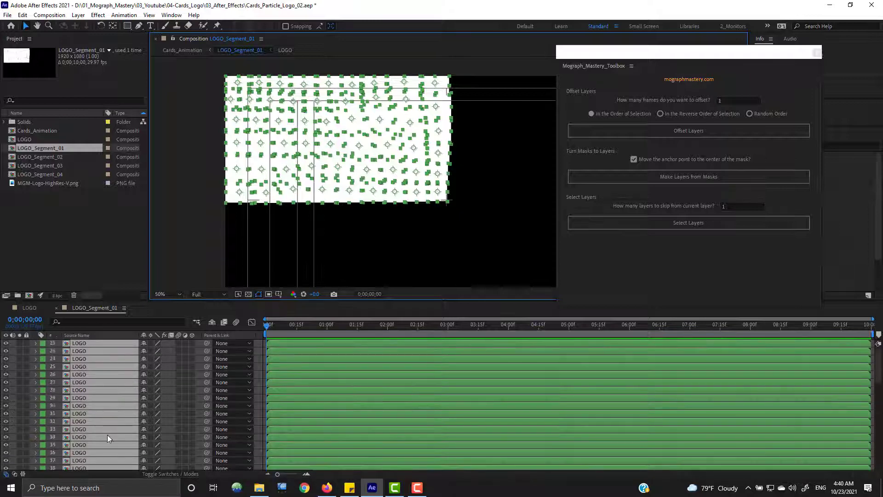
pyautogui.scroll(-13, 107, 434)
pyautogui.click(93, 466)
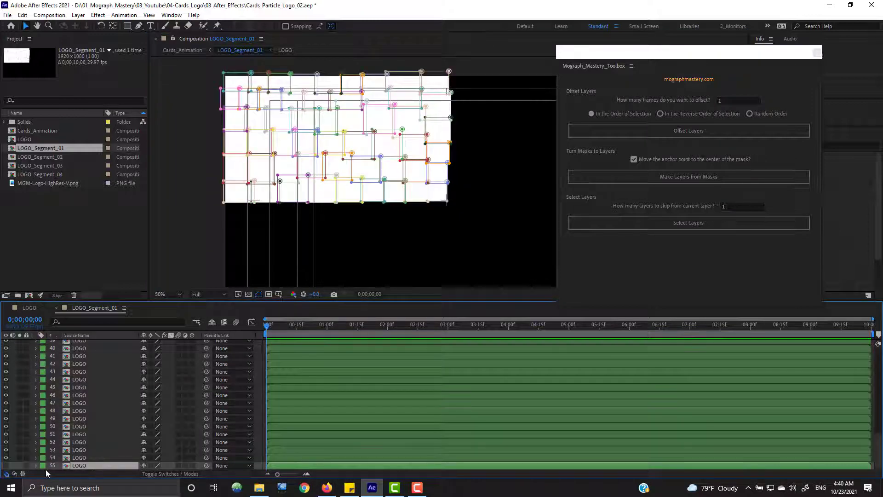
pyautogui.click(26, 465)
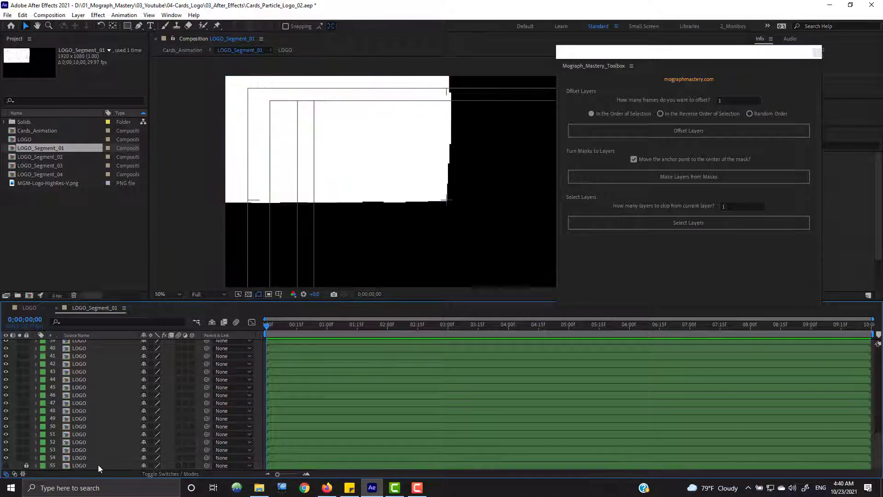
# Step: Select all unlocked mask layers in LOGO_Segment_01, set their label color to Orange, and turn them into 3D layers
pyautogui.hotkey('ctrl', 'a')
pyautogui.click(44, 377)
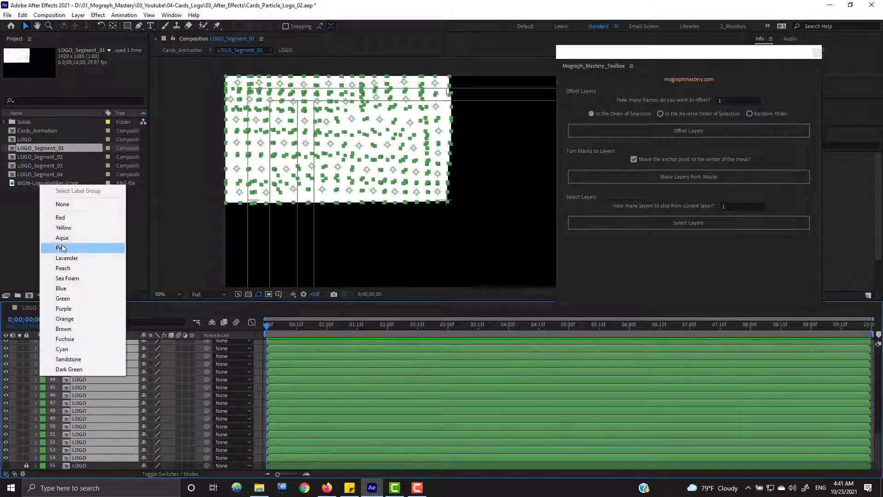
pyautogui.click(63, 227)
pyautogui.click(43, 372)
pyautogui.click(63, 329)
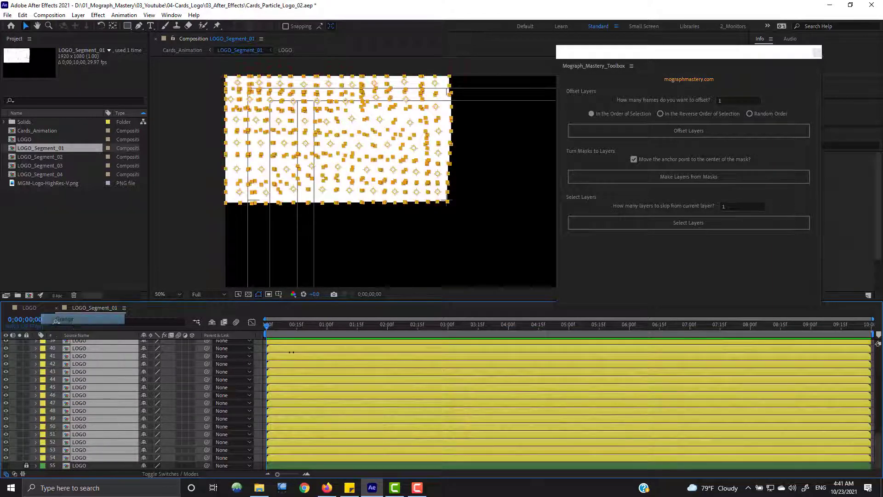
pyautogui.scroll(10, 106, 418)
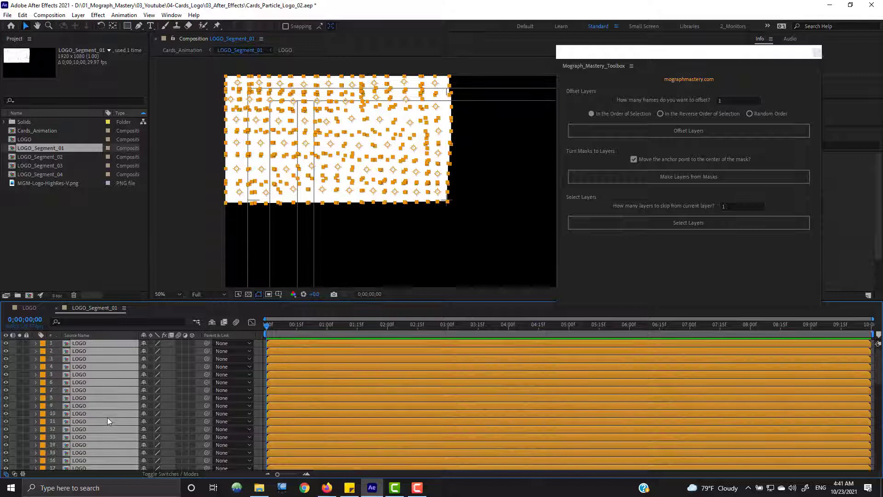
pyautogui.click(192, 343)
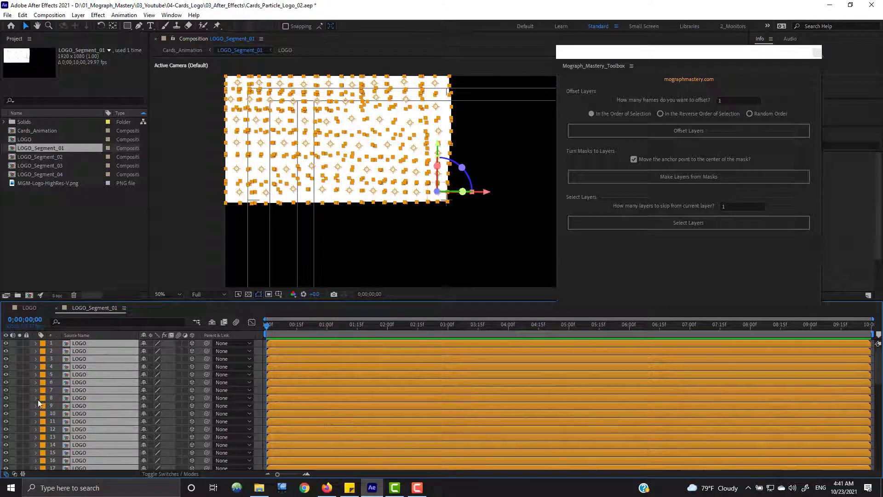
pyautogui.click(14, 376)
# Step: Open the LOGO_Segment_02, LOGO_Segment_03 and LOGO_Segment_04 compositions together
pyautogui.click(41, 157)
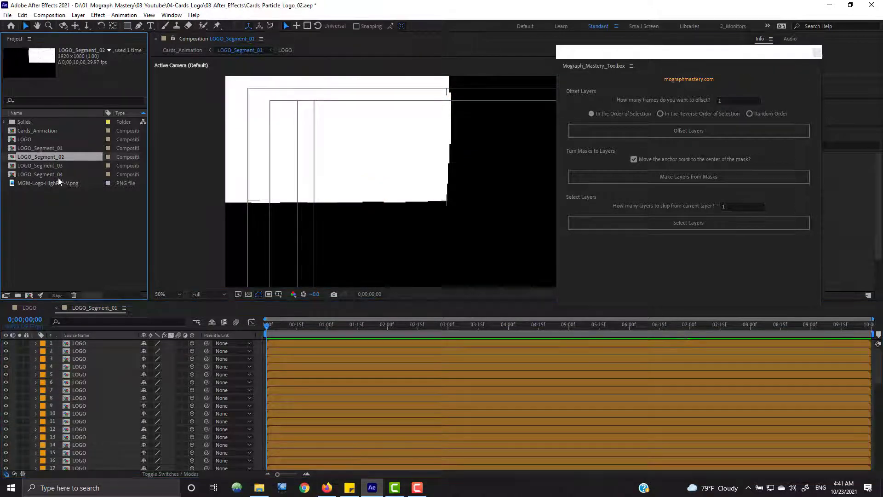
pyautogui.keyDown('shift'); pyautogui.click(40, 174); pyautogui.keyUp('shift')
pyautogui.doubleClick(41, 174)
pyautogui.press('t')
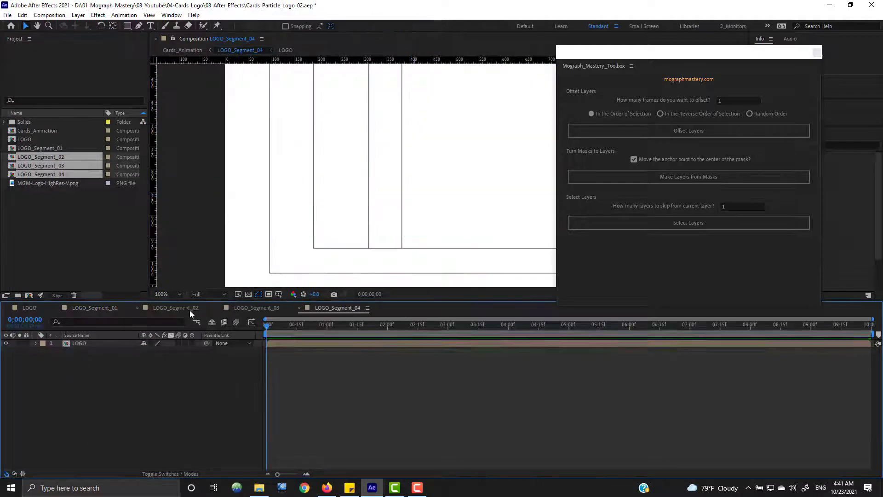
# Step: In LOGO_Segment_02, label the LOGO layer Green and make layers from its masks with centered anchor points
pyautogui.click(188, 310)
pyautogui.click(43, 344)
pyautogui.click(62, 270)
pyautogui.click(76, 344)
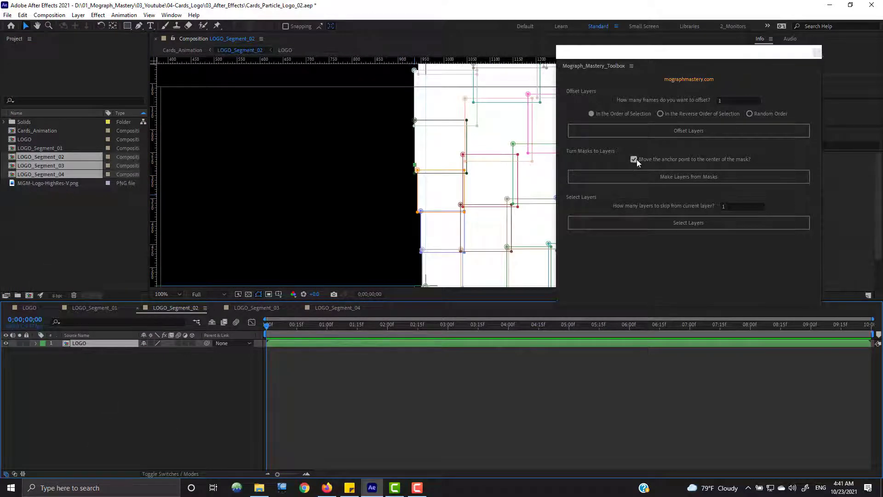
pyautogui.moveTo(635, 55); pyautogui.dragTo(693, 53)
pyautogui.click(718, 175)
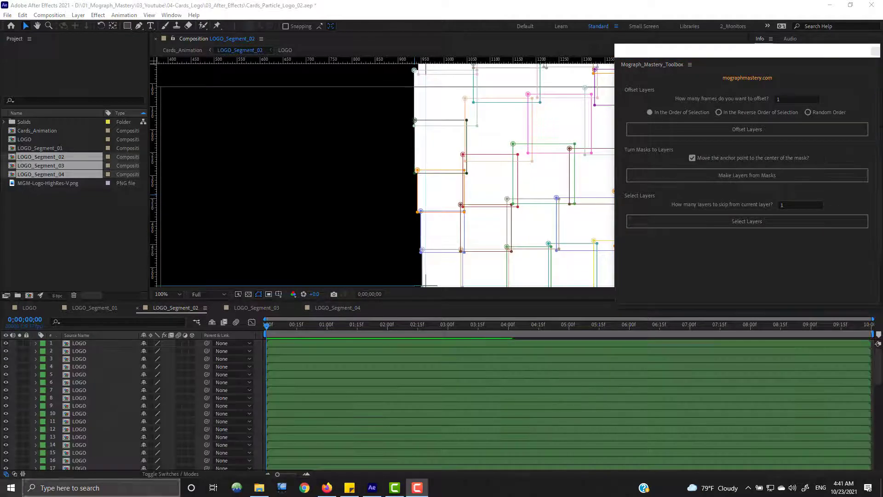
# Step: Set the label color of all generated mask layers in LOGO_Segment_02 to Orange
pyautogui.click(80, 364)
pyautogui.hotkey('ctrl', 'a')
pyautogui.click(41, 365)
pyautogui.click(69, 296)
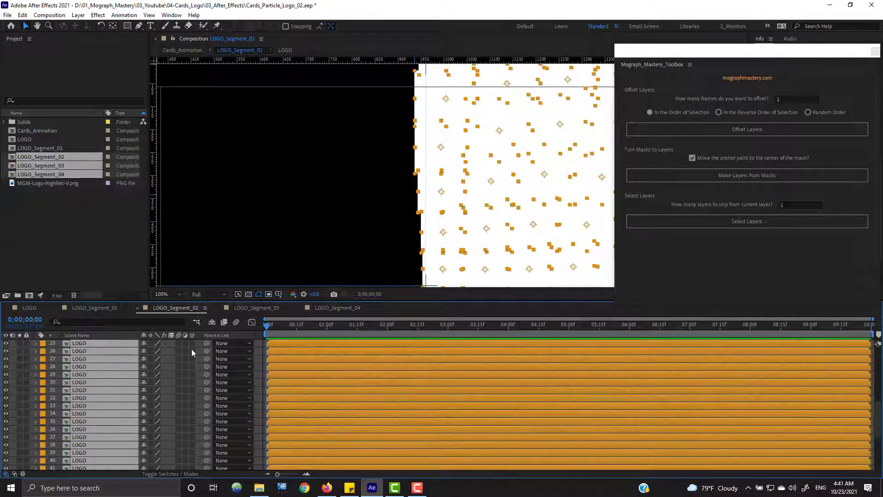
# Step: In LOGO_Segment_03, label the LOGO layer Green and make layers from its masks with centered anchor points
pyautogui.click(257, 308)
pyautogui.click(43, 343)
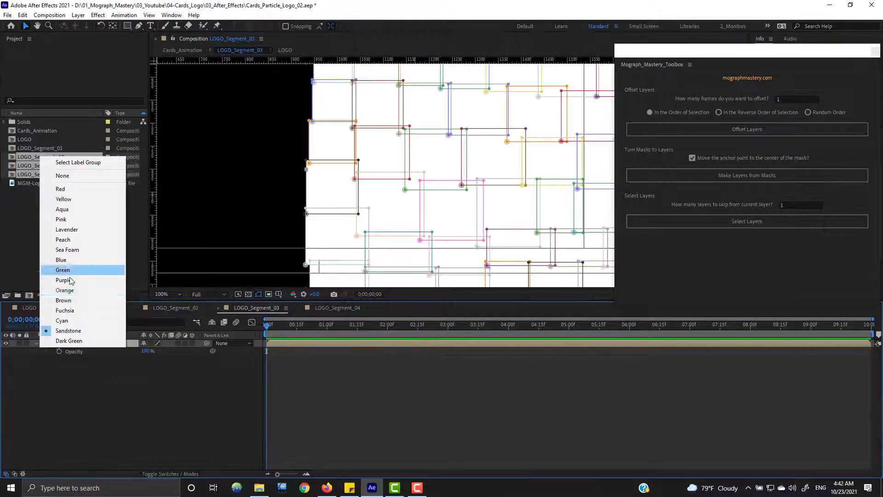
pyautogui.click(60, 276)
pyautogui.click(720, 175)
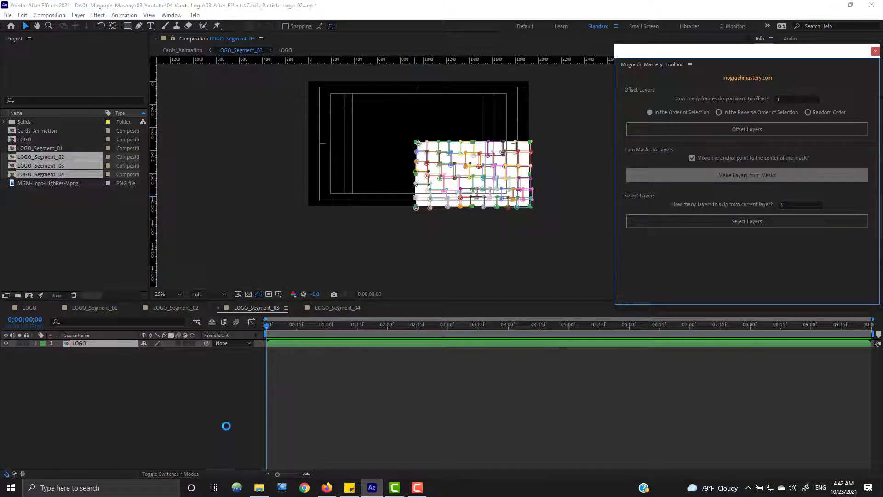
# Step: Label all the generated mask layers in LOGO_Segment_03 Orange and turn them into 3D layers
pyautogui.click(87, 408)
pyautogui.hotkey('ctrl', 'a')
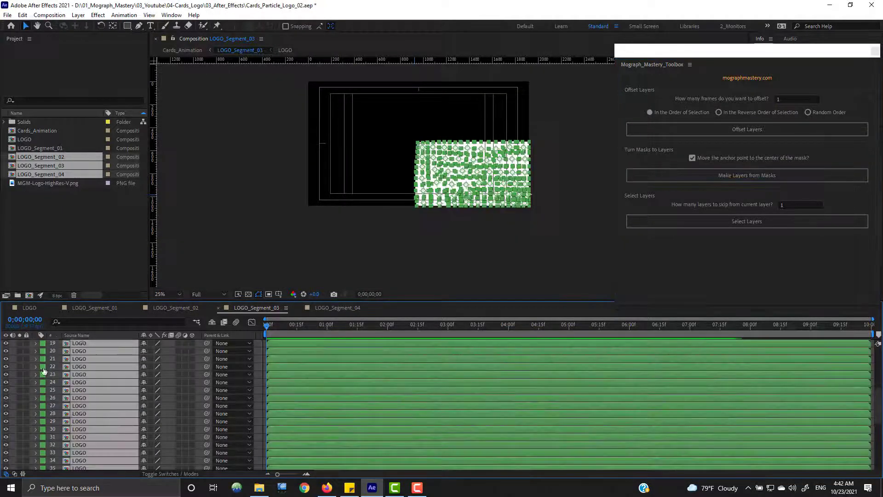
pyautogui.click(43, 368)
pyautogui.click(67, 315)
pyautogui.click(192, 344)
pyautogui.hotkey('ctrl', 'shift', 'a')
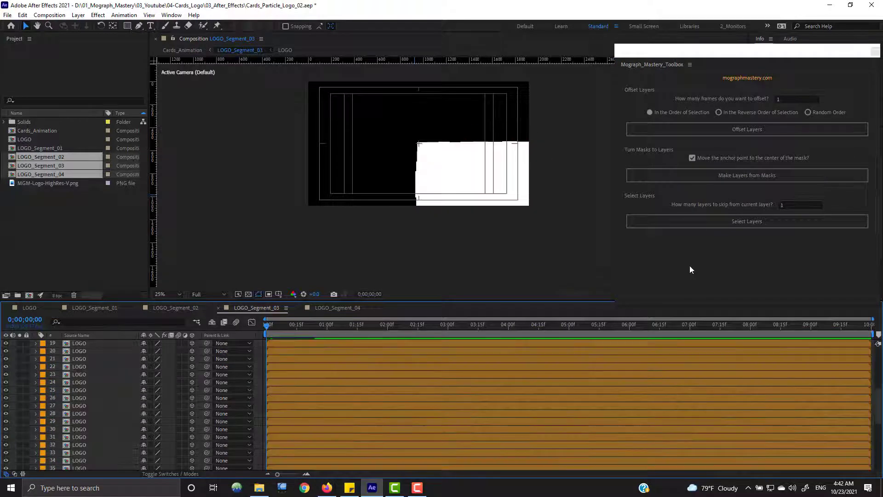
# Step: In LOGO_Segment_04, label the LOGO layer Green and make layers from its masks with centered anchor points
pyautogui.click(338, 307)
pyautogui.click(43, 343)
pyautogui.click(69, 271)
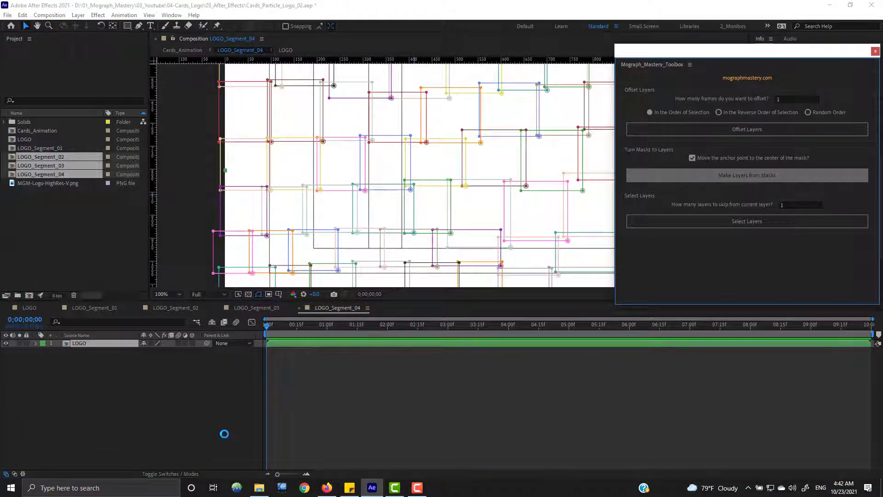
# Step: Label all the generated mask layers in LOGO_Segment_04 Orange and turn them into 3D layers
pyautogui.click(100, 375)
pyautogui.hotkey('ctrl', 'a')
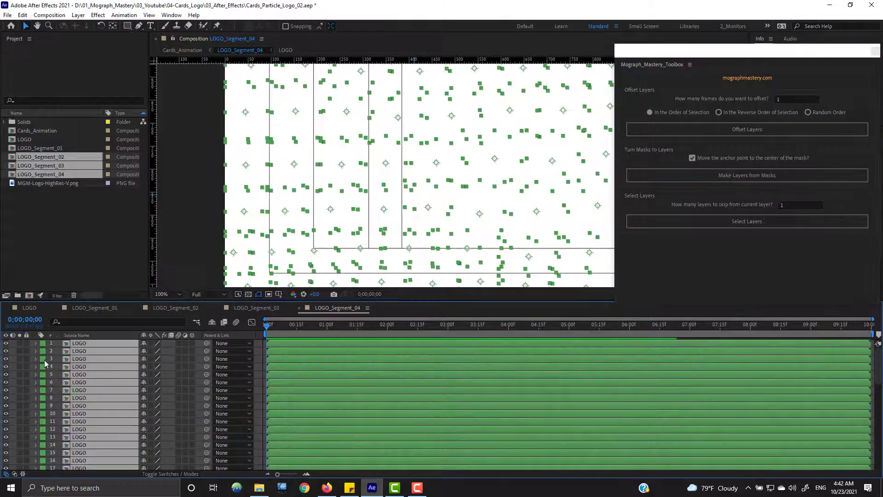
pyautogui.click(44, 359)
pyautogui.click(74, 307)
pyautogui.click(192, 366)
pyautogui.hotkey('ctrl', 'shift', 'a')
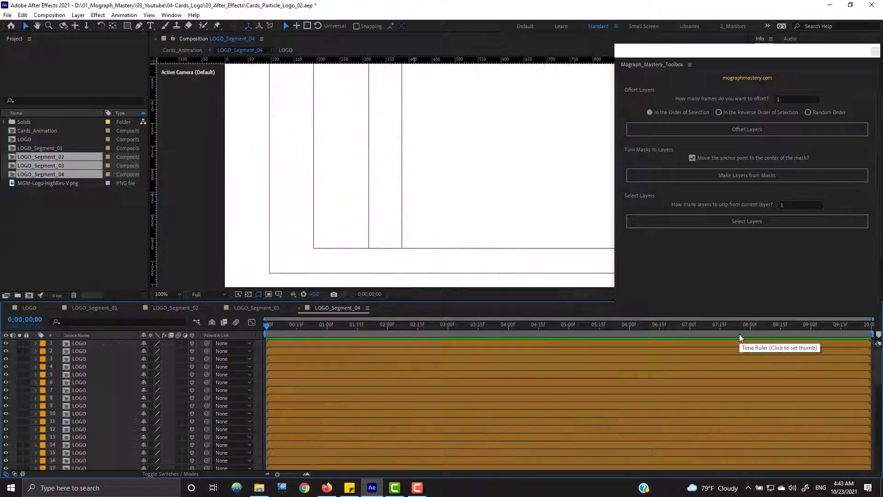
# Step: Open the Cards_Animation composition with the four logo segments and close the floating Mograph_Mastery_Toolbox panel
pyautogui.moveTo(743, 52)
pyautogui.mouseDown()
pyautogui.moveTo(670, 93)
pyautogui.moveTo(729, 44)
pyautogui.mouseUp()
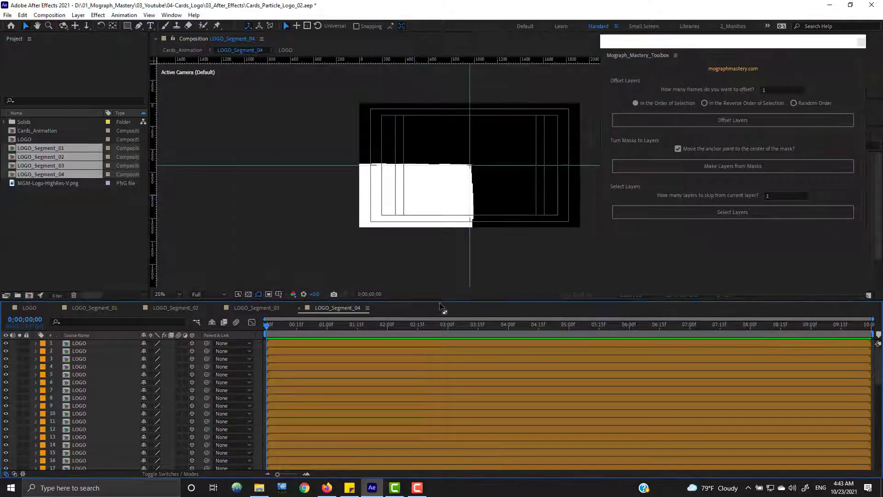
pyautogui.moveTo(440, 304); pyautogui.dragTo(441, 247)
pyautogui.click(40, 131)
pyautogui.doubleClick(40, 131)
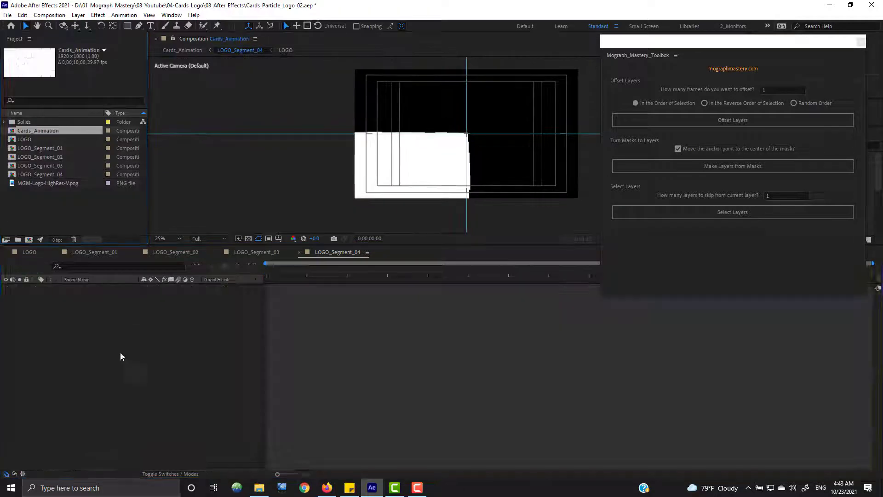
pyautogui.moveTo(361, 335); pyautogui.dragTo(360, 375)
pyautogui.click(859, 45)
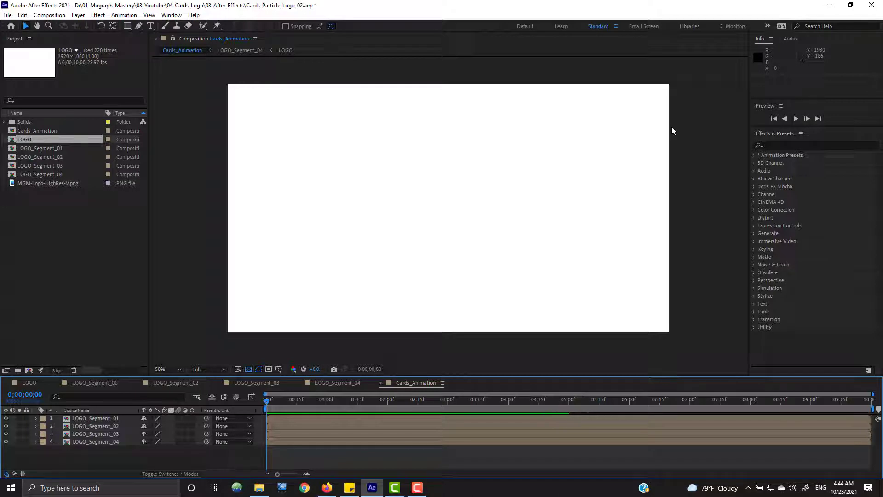
pyautogui.hotkey('ctrl', 'a')
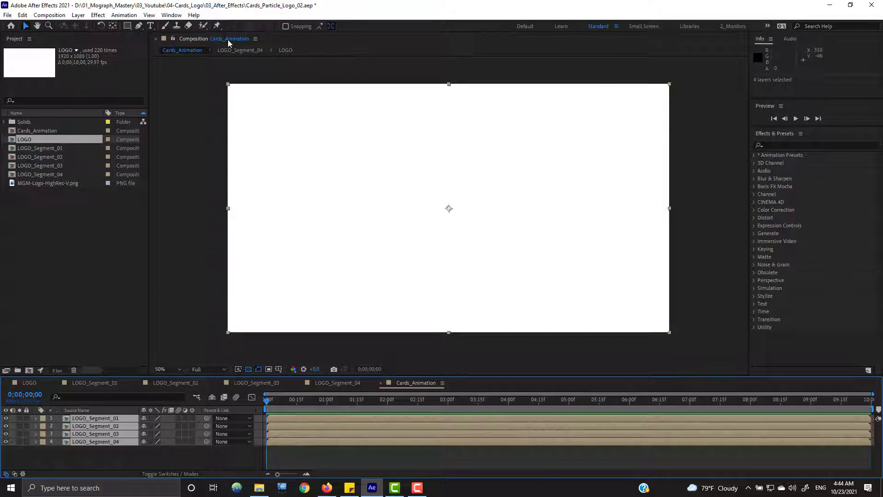
pyautogui.click(118, 456)
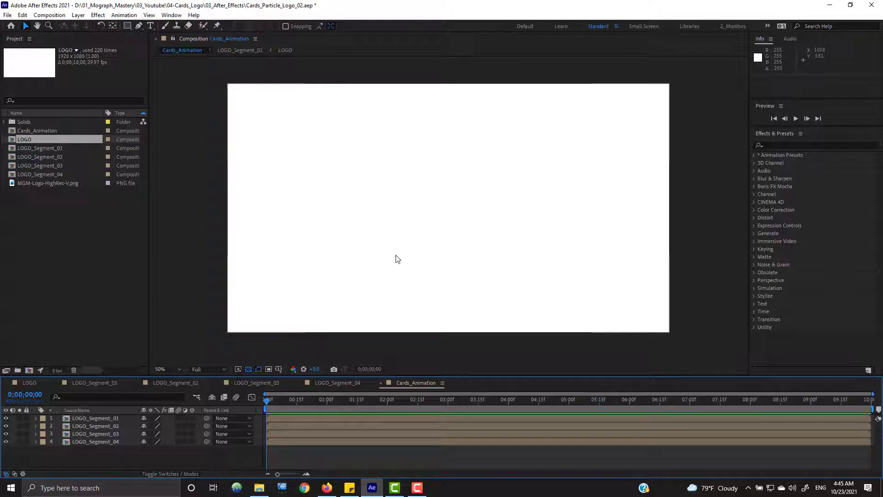
# Step: Show the LOGO_Segment_01 composition and close Cards_Animation, LOGO_Segment_04, LOGO_Segment_03 and LOGO_Segment_02
pyautogui.click(109, 385)
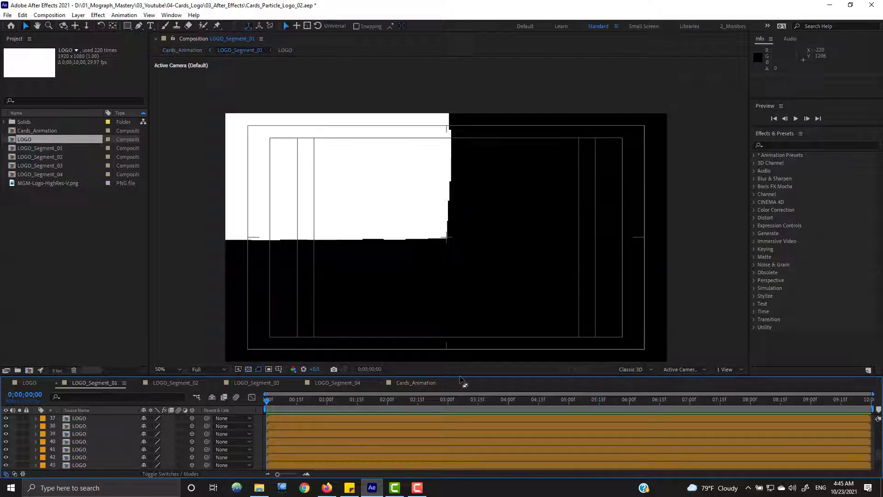
pyautogui.moveTo(462, 376); pyautogui.dragTo(454, 246)
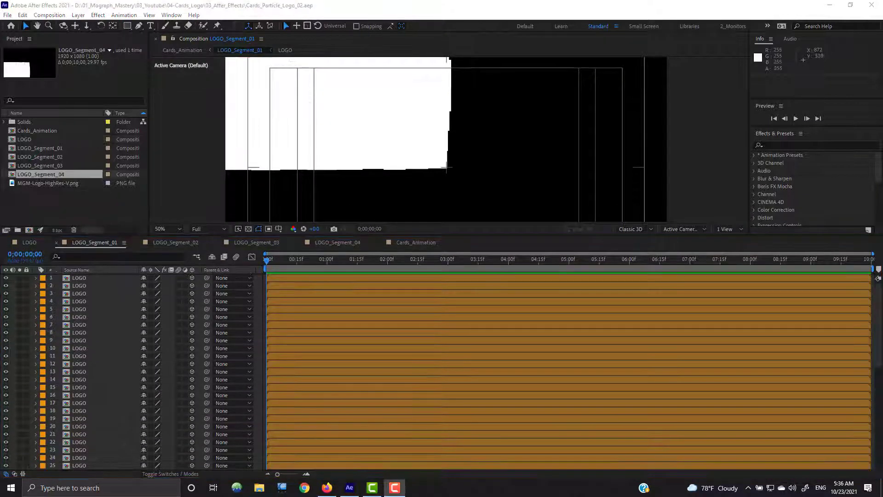
pyautogui.click(410, 243)
pyautogui.click(380, 243)
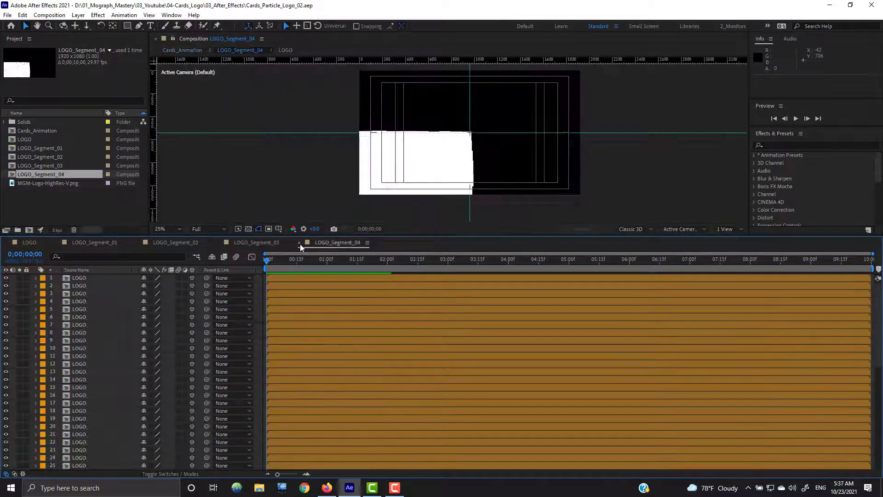
pyautogui.click(300, 243)
pyautogui.click(218, 244)
pyautogui.click(137, 243)
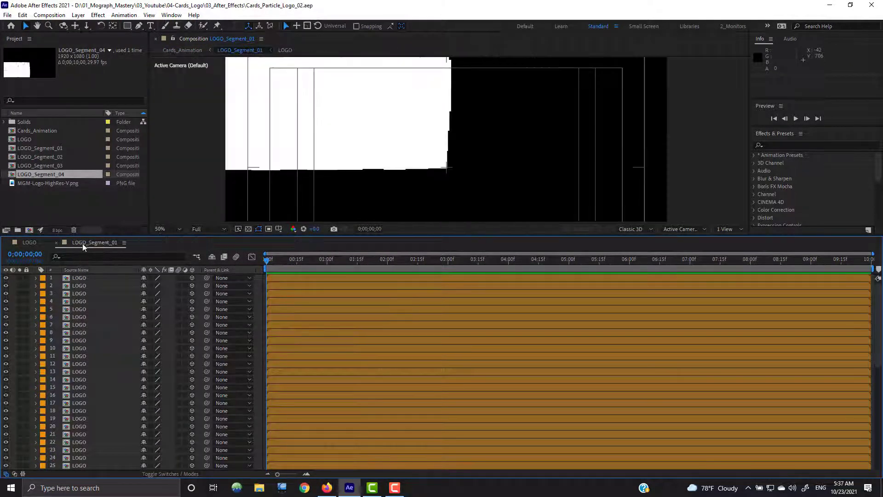
# Step: Select individual LOGO layers in LOGO_Segment_01 to check which card each one holds near the composition's center
pyautogui.moveTo(289, 236); pyautogui.dragTo(290, 266)
pyautogui.moveTo(413, 148); pyautogui.dragTo(430, 183)
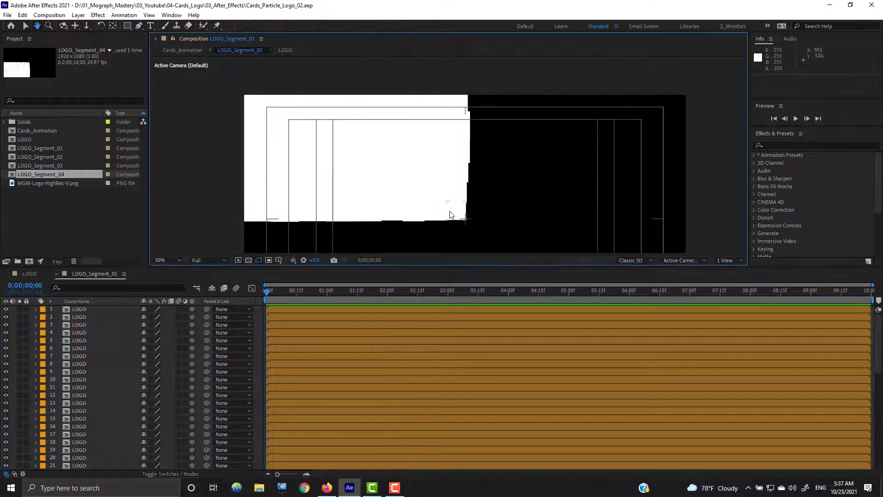
pyautogui.click(452, 213)
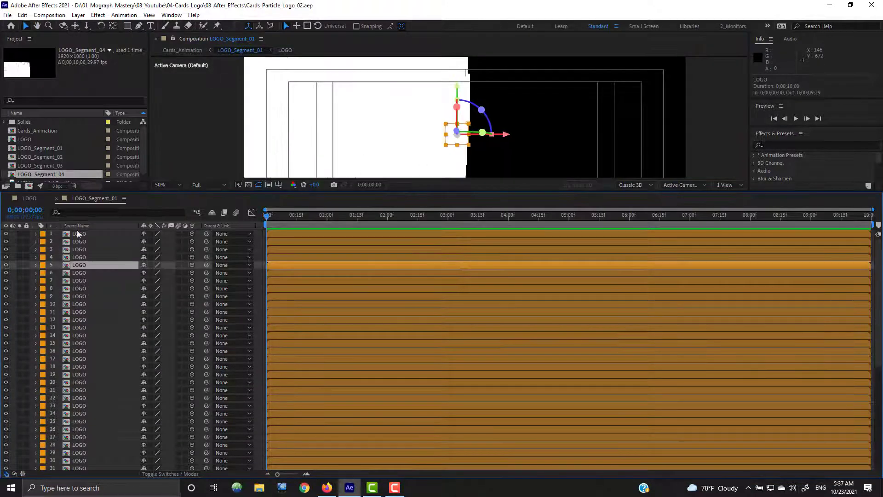
pyautogui.click(77, 234)
pyautogui.click(80, 241)
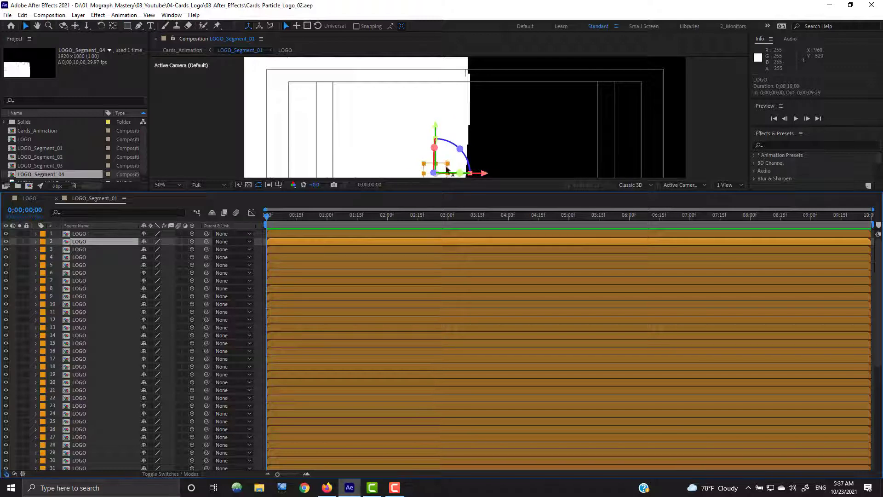
pyautogui.click(87, 234)
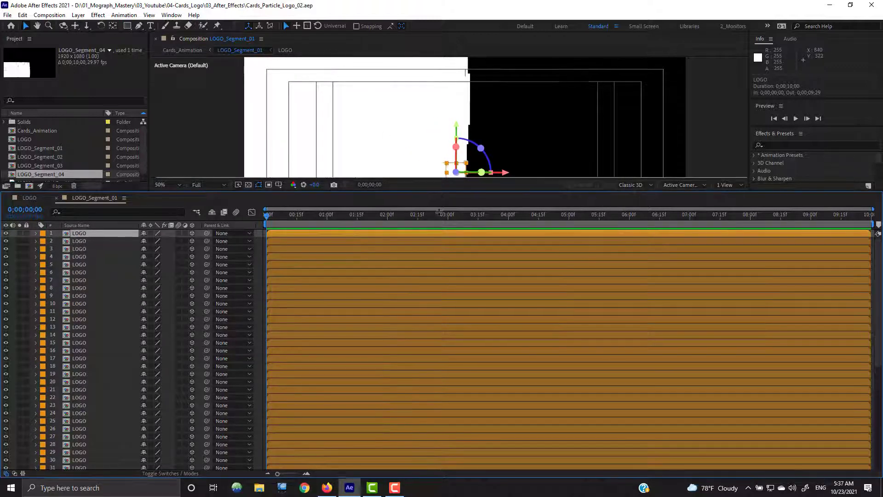
pyautogui.moveTo(444, 191); pyautogui.dragTo(444, 232)
# Step: Set the preview resolution to Quarter and end the LOGO_Segment_01 work area at 0;00;01;12
pyautogui.hotkey('ctrl', 'a')
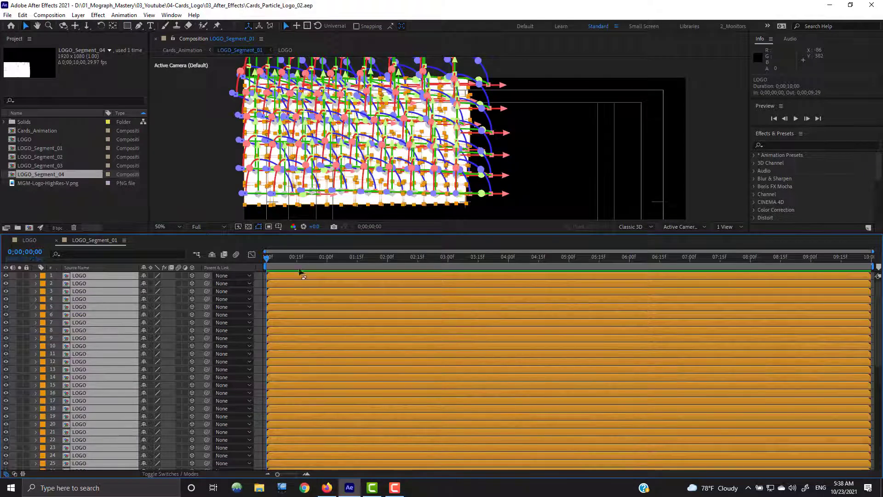
pyautogui.hotkey('ctrl', 'shift', 'alt', 'j')
pyautogui.click(366, 262)
pyautogui.moveTo(872, 251); pyautogui.dragTo(469, 252)
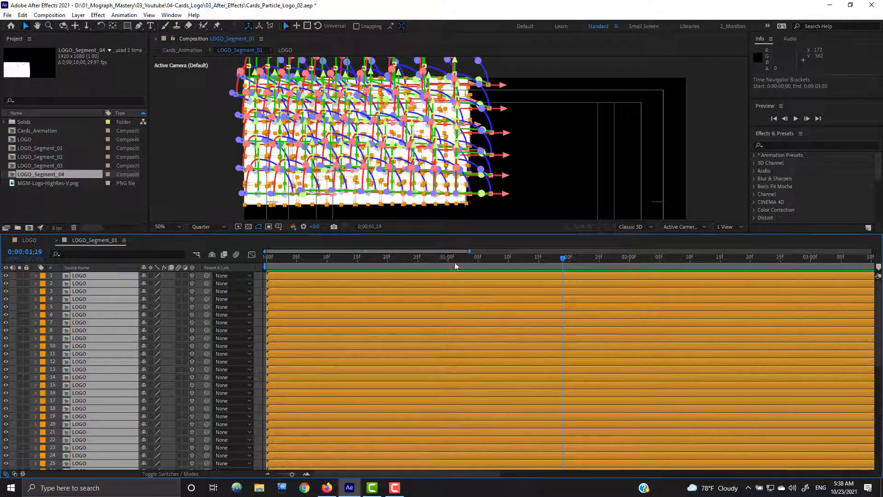
pyautogui.click(520, 262)
pyautogui.press('n')
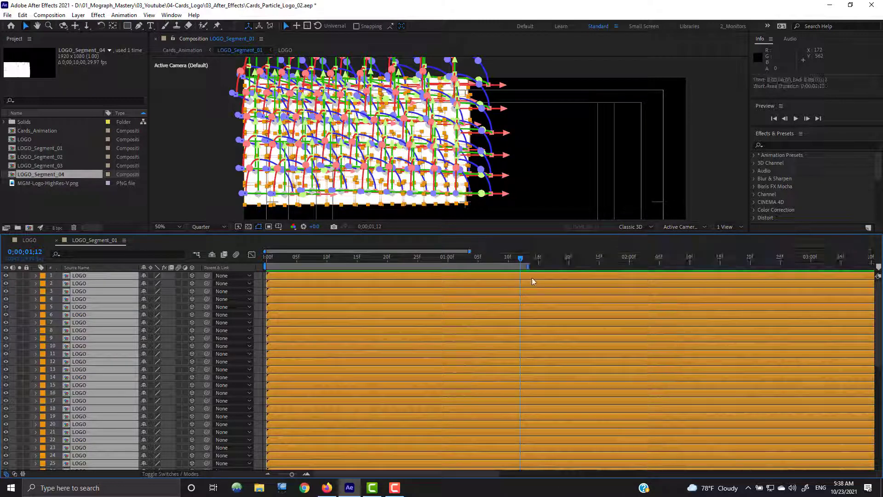
pyautogui.click(448, 260)
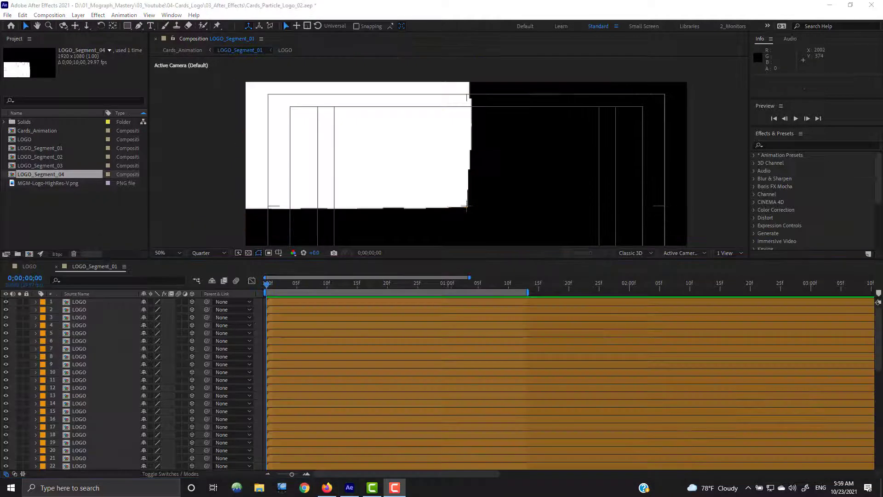
# Step: Set a Position keyframe at 0;00;01;00 on all LOGO card layers in LOGO_Segment_01
pyautogui.hotkey('ctrl', 'a')
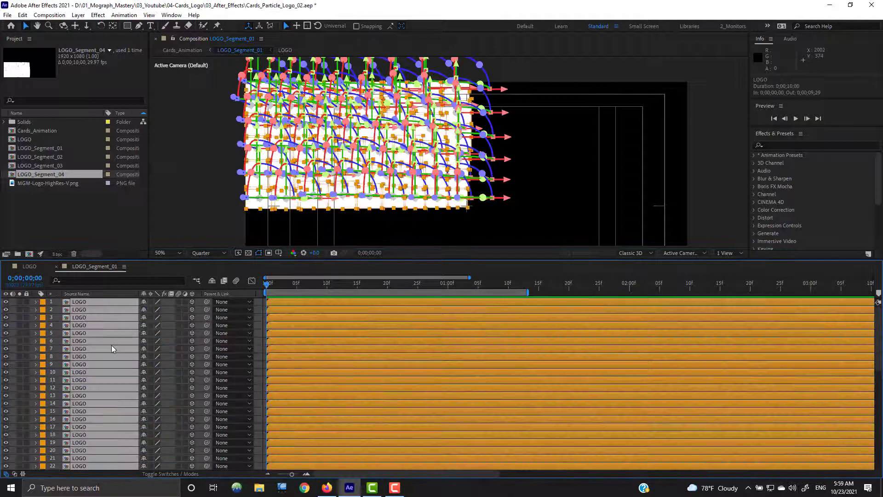
pyautogui.press('p')
pyautogui.click(448, 284)
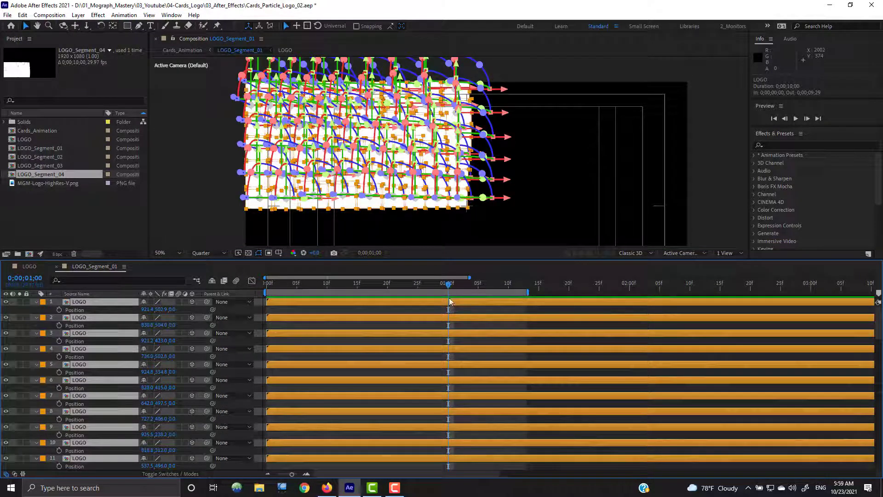
pyautogui.click(59, 310)
pyautogui.hotkey('alt', 'shift', 'p')
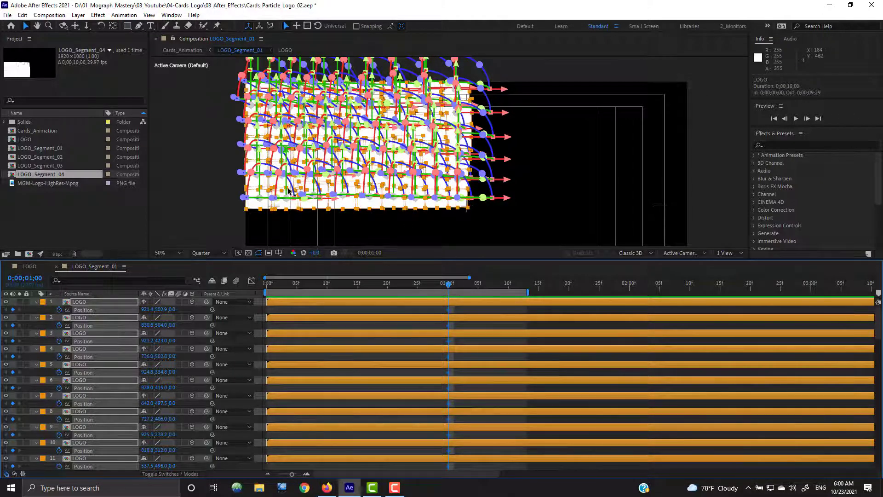
# Step: Add Scale keyframes of 100% to all the card layers and place them at 0;00;00;10
pyautogui.press('s')
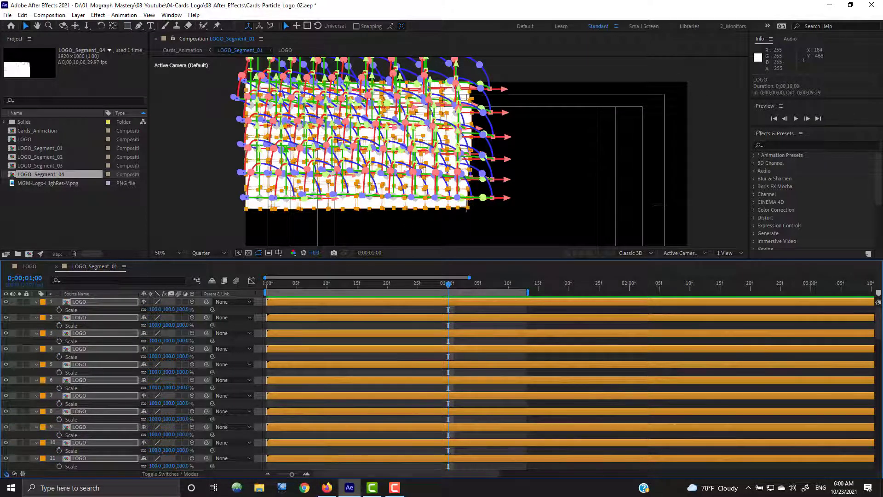
pyautogui.hotkey('alt', 'shift', 's')
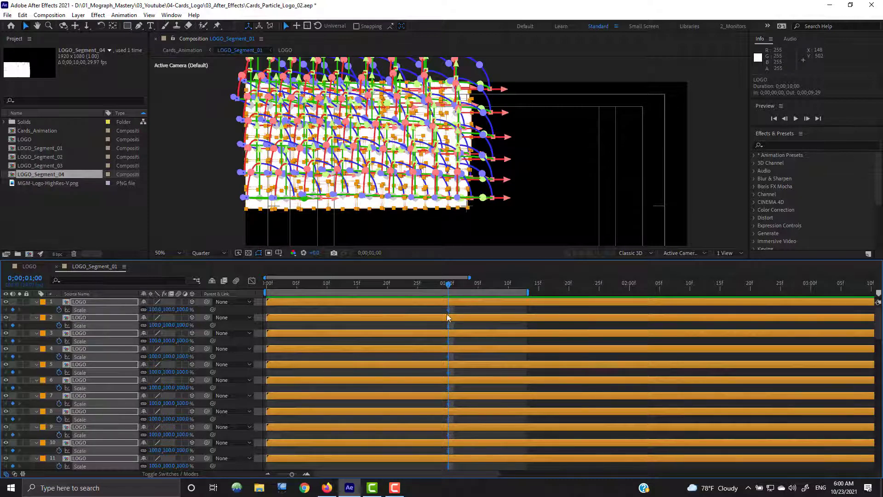
pyautogui.moveTo(332, 307); pyautogui.dragTo(327, 307)
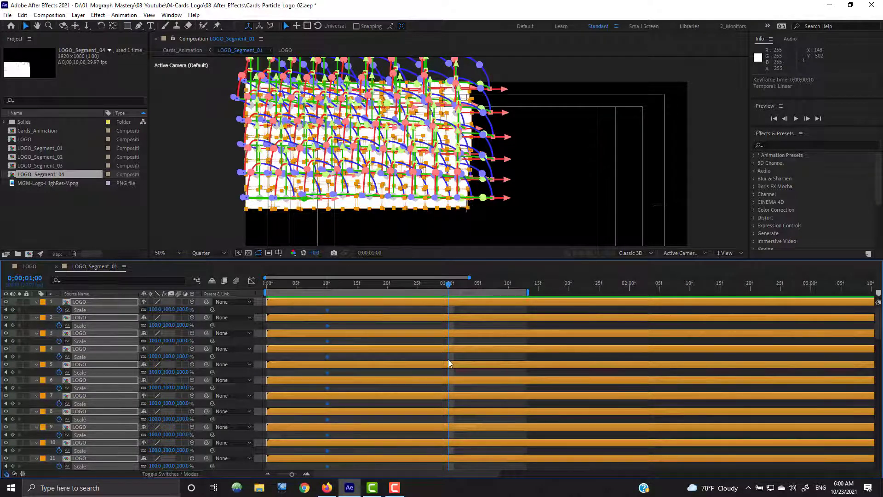
# Step: Set a Y Rotation keyframe at 0;00;01;00 on all card layers and show only their keyframed properties
pyautogui.press('r')
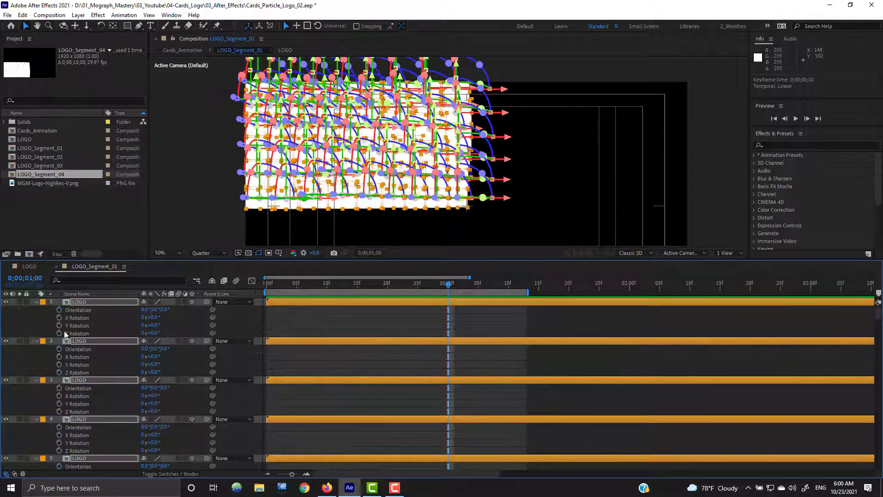
pyautogui.click(60, 325)
pyautogui.hotkey('ctrl', 'v')
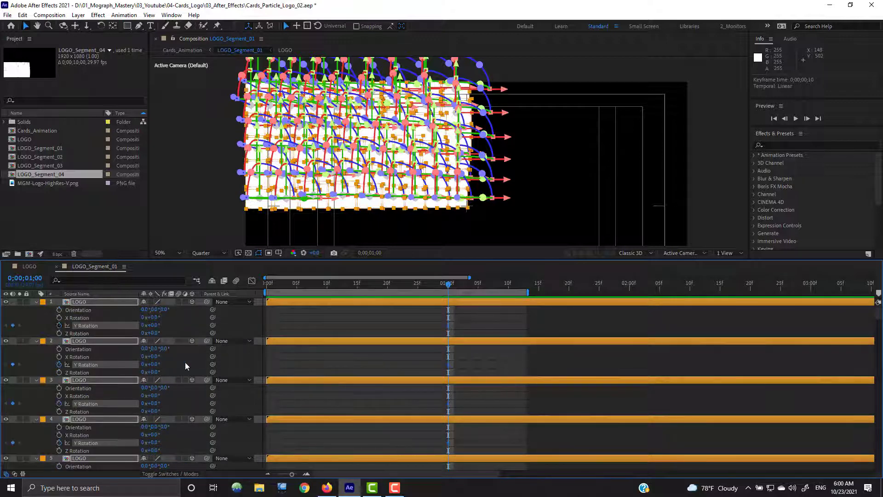
pyautogui.press('u')
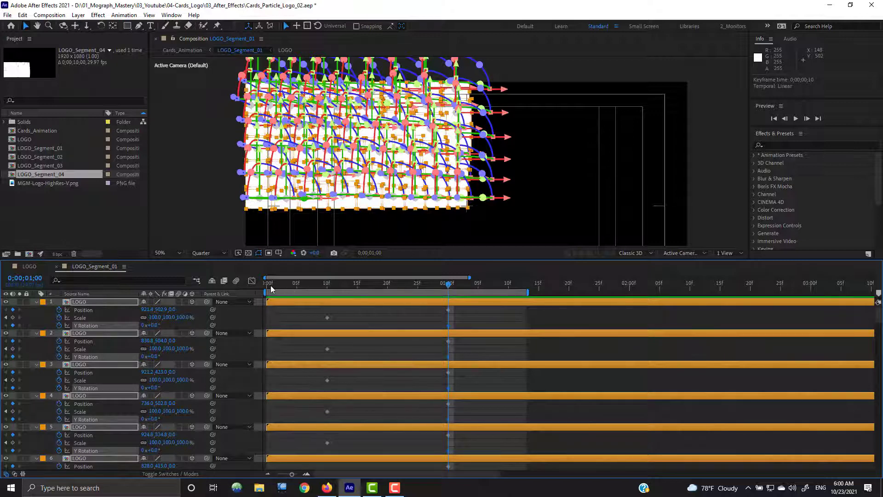
# Step: Go to the first frame and switch the 3D view of LOGO_Segment_01 to Top in an enlarged viewer
pyautogui.press('Home')
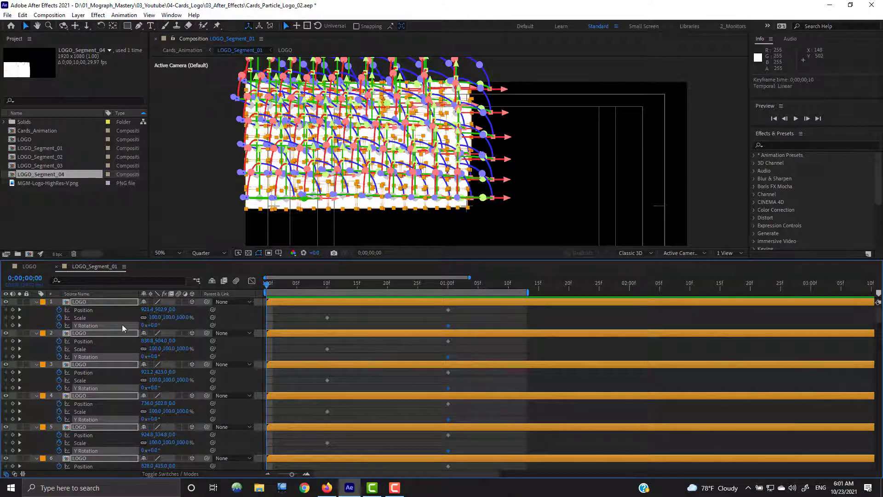
pyautogui.click(684, 253)
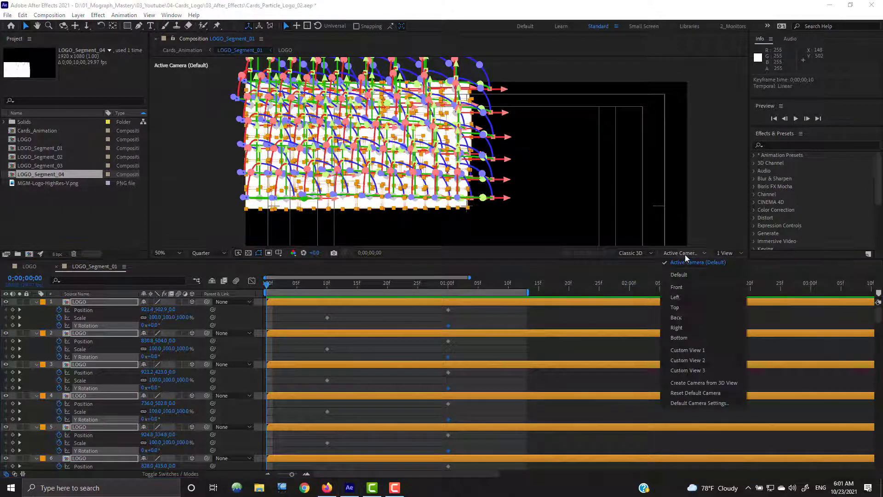
pyautogui.click(676, 307)
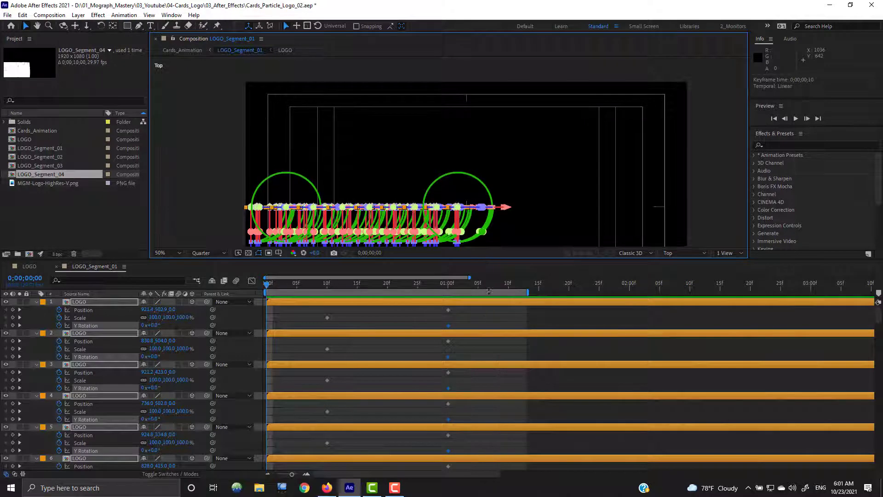
pyautogui.moveTo(493, 260); pyautogui.dragTo(493, 339)
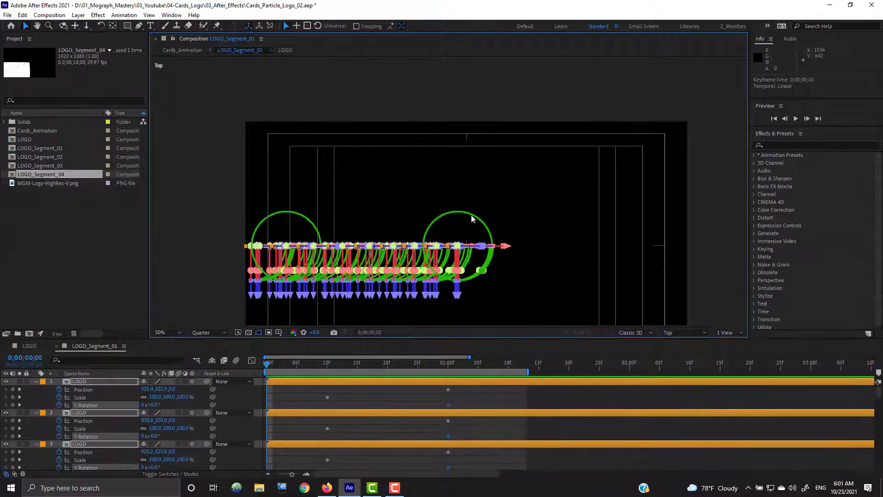
# Step: At 0;00;00;00, move all card layers 372 in X and to Z -418 to set their starting Position keyframe
pyautogui.press('space')
pyautogui.moveTo(471, 215); pyautogui.dragTo(443, 160)
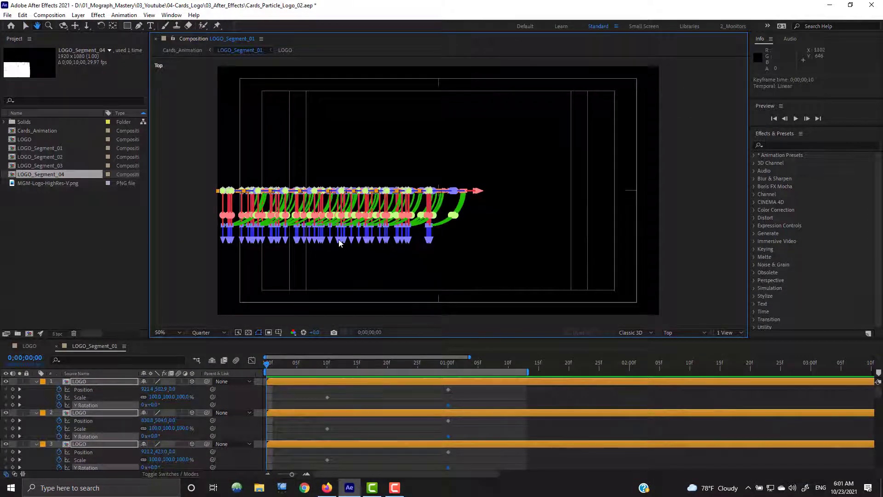
pyautogui.moveTo(340, 238); pyautogui.dragTo(563, 297)
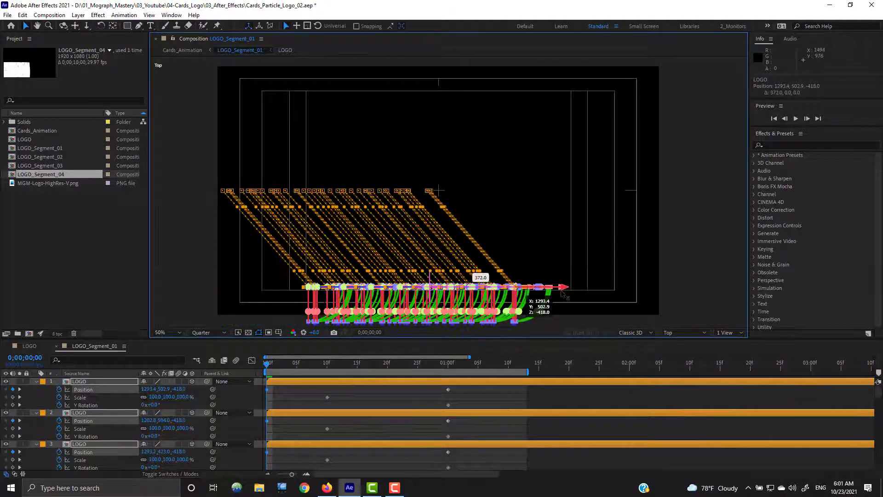
# Step: At 0;00;00;10, move all the cards away in depth and sideways, placing layer 1 at about X 1741, Z 183
pyautogui.click(330, 368)
pyautogui.moveTo(487, 294); pyautogui.dragTo(501, 186)
pyautogui.moveTo(534, 148); pyautogui.dragTo(663, 164)
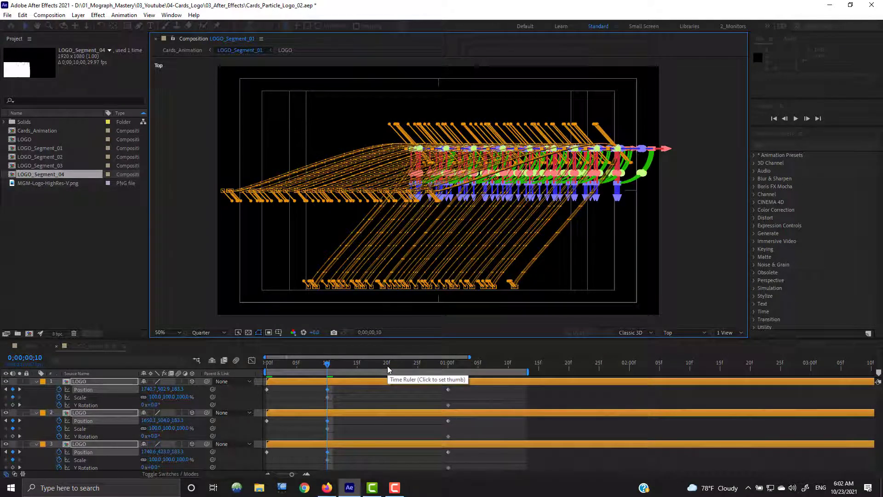
# Step: At 0;00;00;20, move all the cards deeper in Z and back in X, placing layer 1 at about X 1175, Z 425
pyautogui.click(387, 364)
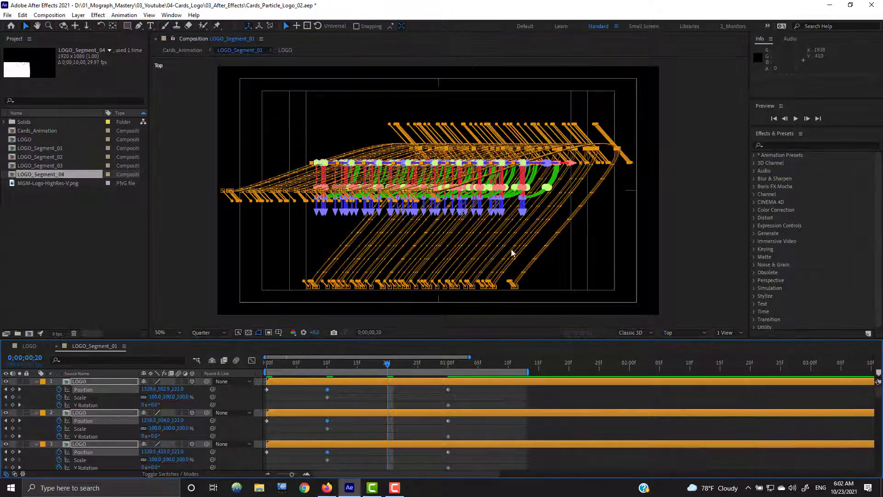
pyautogui.moveTo(525, 215); pyautogui.dragTo(522, 145)
pyautogui.moveTo(571, 94); pyautogui.dragTo(535, 92)
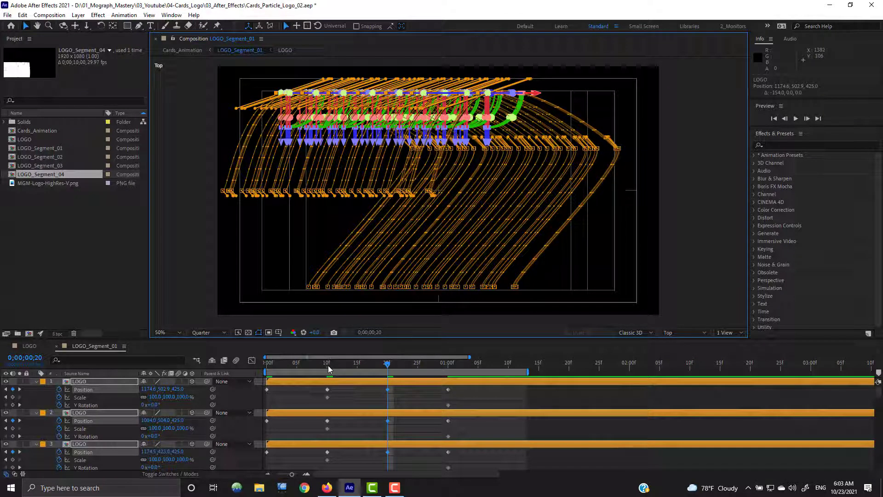
# Step: Reduce the cards' Z to about 117 at 0;00;00;10 and push them outward at 0;00;00;05, placing layer 1 at about X 1628, Z -159
pyautogui.click(331, 368)
pyautogui.moveTo(575, 196); pyautogui.dragTo(578, 216)
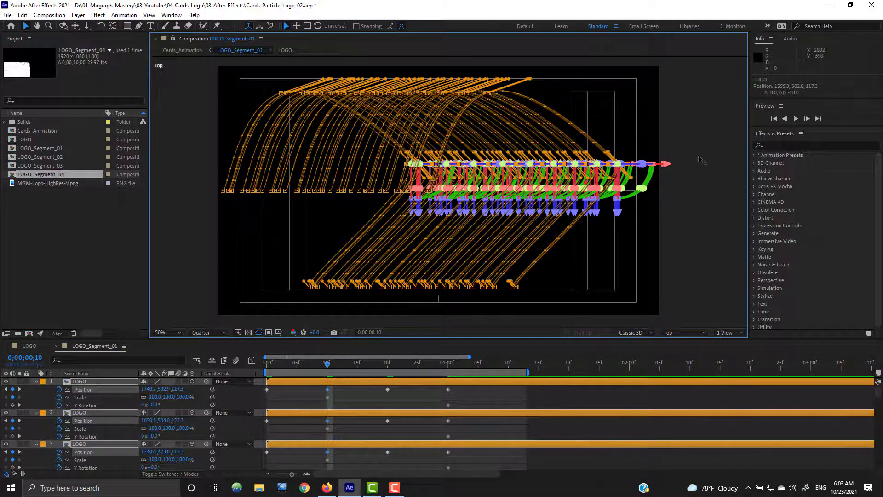
pyautogui.click(297, 367)
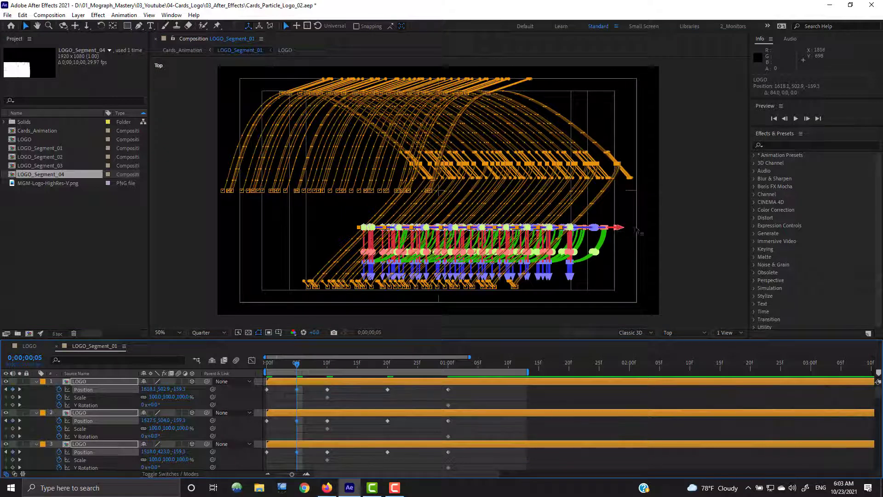
pyautogui.moveTo(617, 231); pyautogui.dragTo(638, 231)
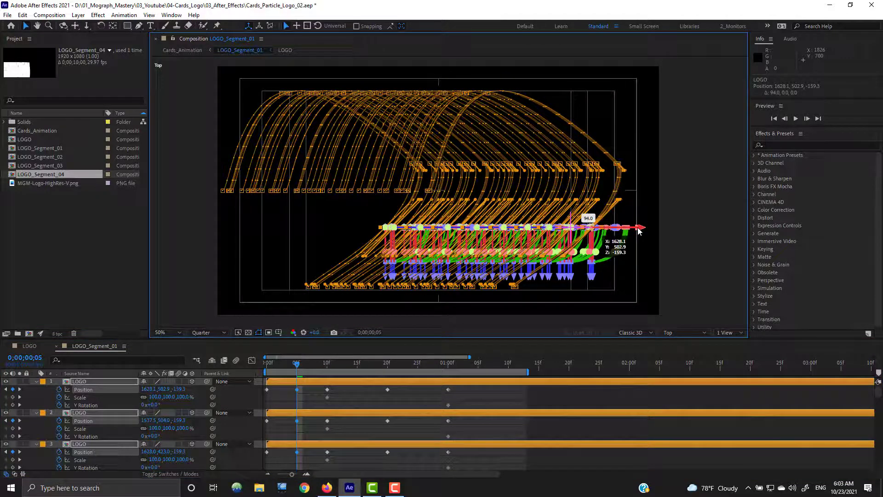
# Step: Curve the motion path at 0;00;00;15, placing layer 1 at about X 1580, Z 330, and shift the cards slightly back in X at 0;00;00;05
pyautogui.click(358, 367)
pyautogui.moveTo(607, 115); pyautogui.dragTo(630, 117)
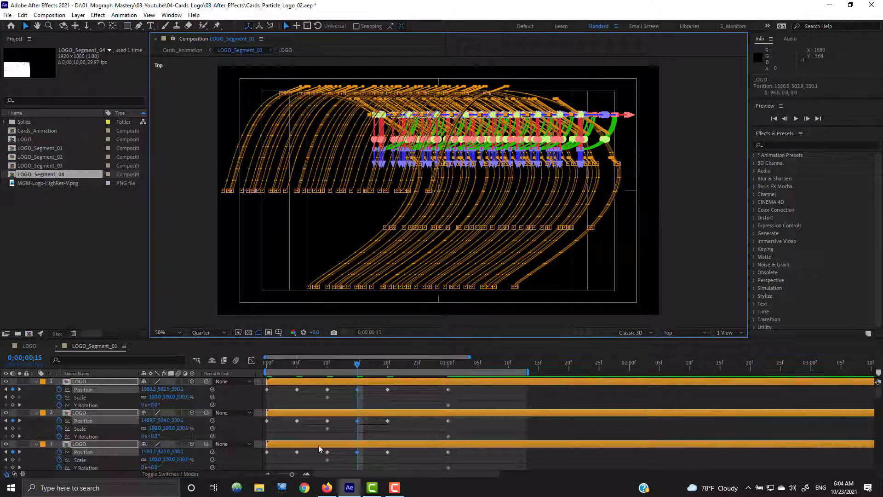
pyautogui.click(297, 366)
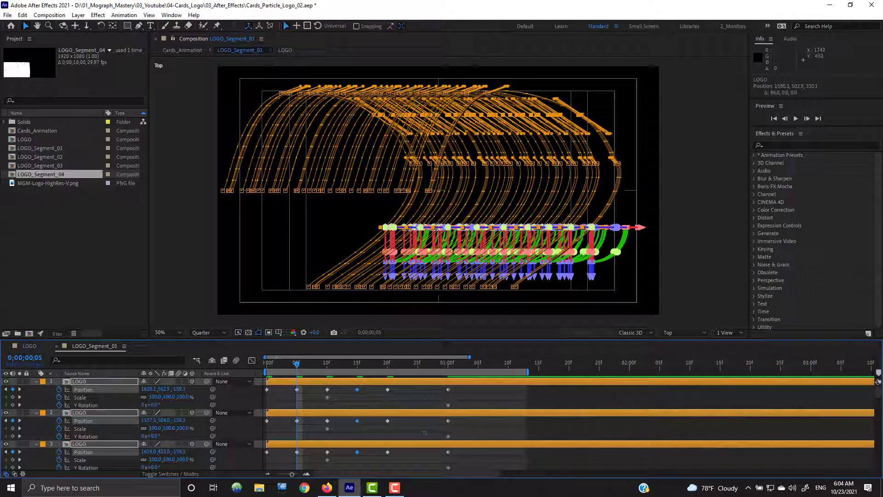
pyautogui.moveTo(640, 227); pyautogui.dragTo(628, 227)
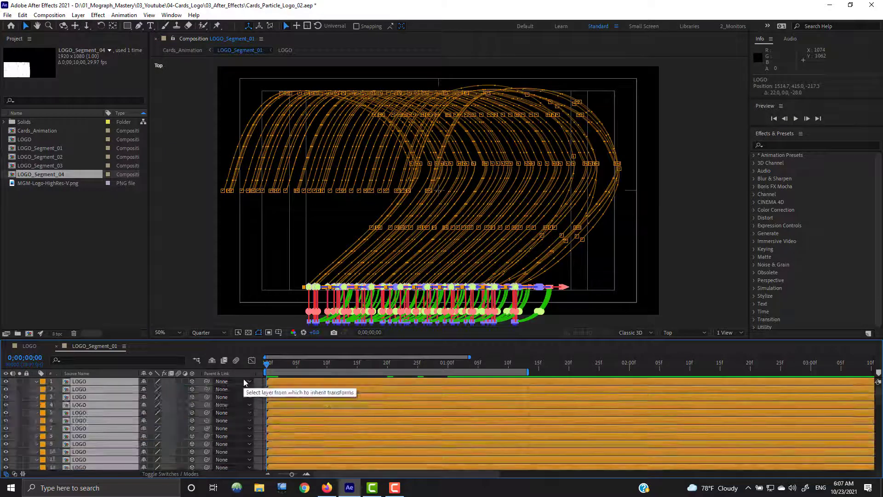
# Step: Set Y Rotation to 1x+0.0° at 0;00;00;00 on all card layers and collapse their rotation properties
pyautogui.click(168, 405)
pyautogui.press('Escape')
pyautogui.press('r')
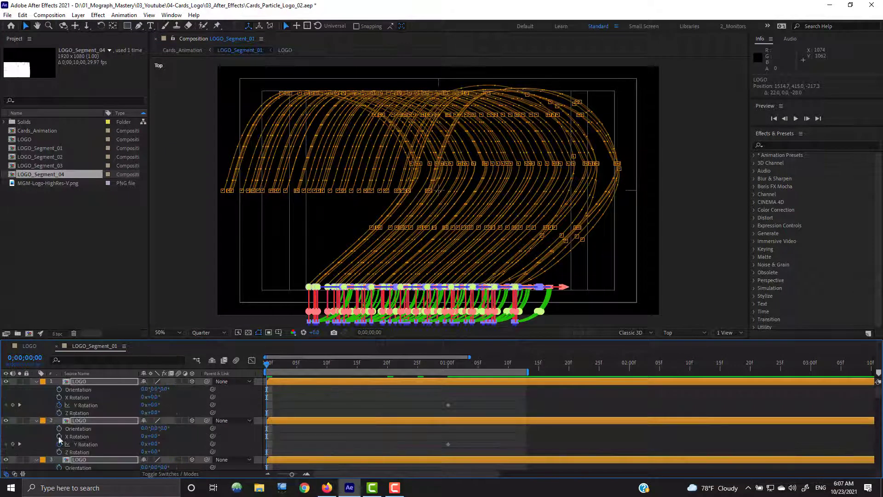
pyautogui.click(143, 406)
pyautogui.press('Escape')
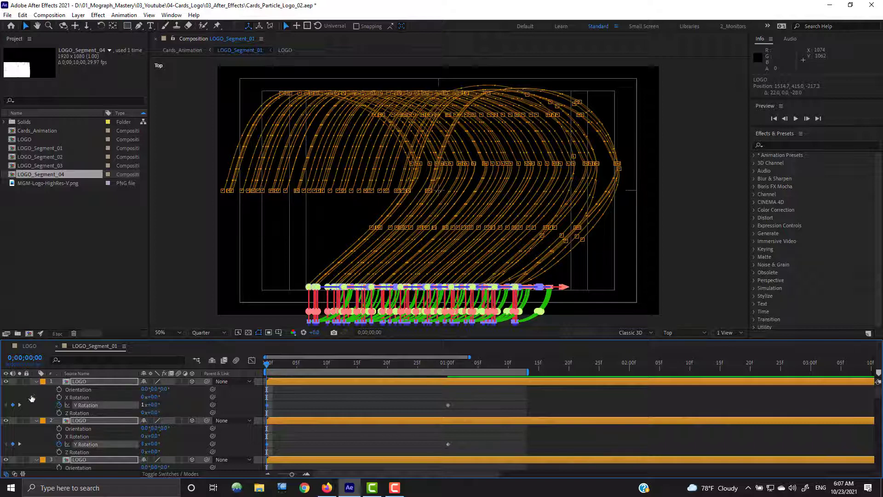
pyautogui.press('r')
# Step: Switch the 3D view to Custom View 1 and play a preview of the card animation
pyautogui.click(680, 333)
pyautogui.click(690, 269)
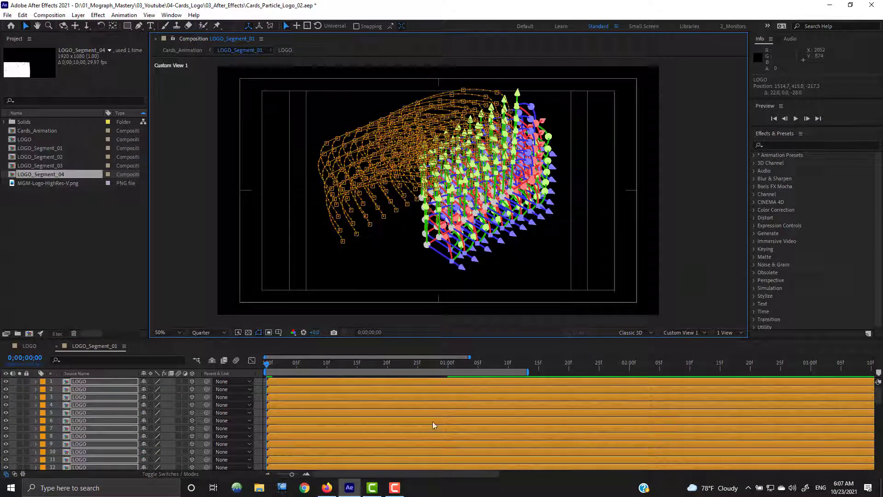
pyautogui.click(49, 14)
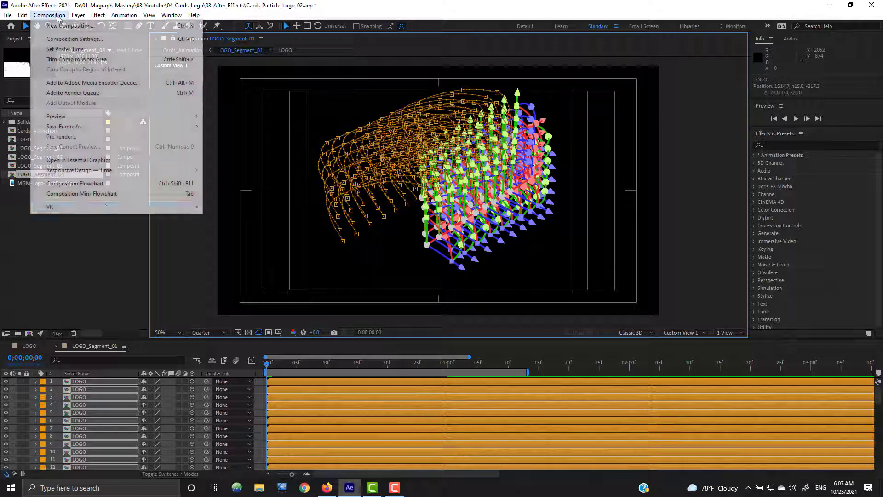
pyautogui.moveTo(102, 118)
pyautogui.click(237, 118)
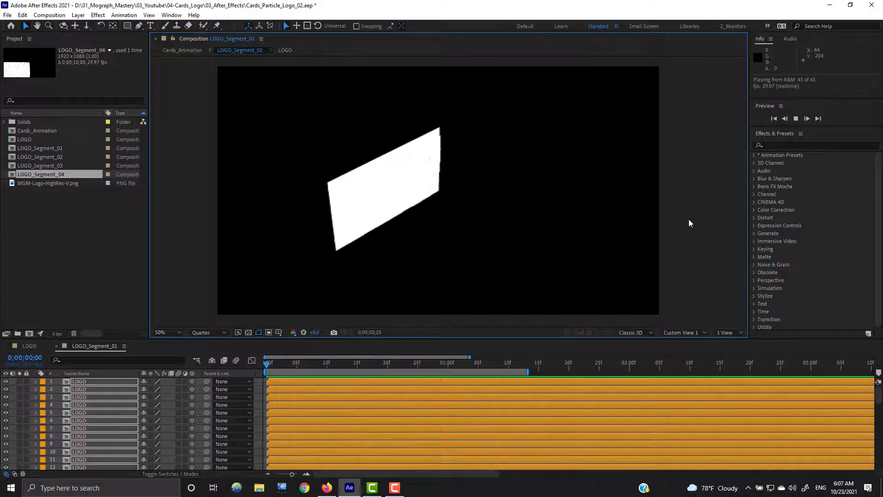
pyautogui.press('space')
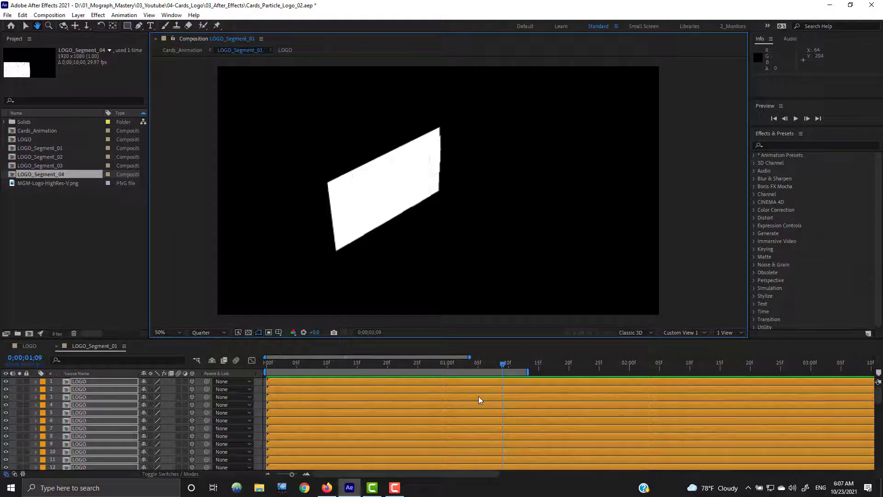
# Step: Apply Easy Ease to the Position keyframes at 0;00;01;00 on all card layers and collapse the layers
pyautogui.hotkey('ctrl', 'a')
pyautogui.press('p')
pyautogui.moveTo(431, 387)
pyautogui.mouseDown()
pyautogui.moveTo(459, 466)
pyautogui.moveTo(450, 465)
pyautogui.mouseUp()
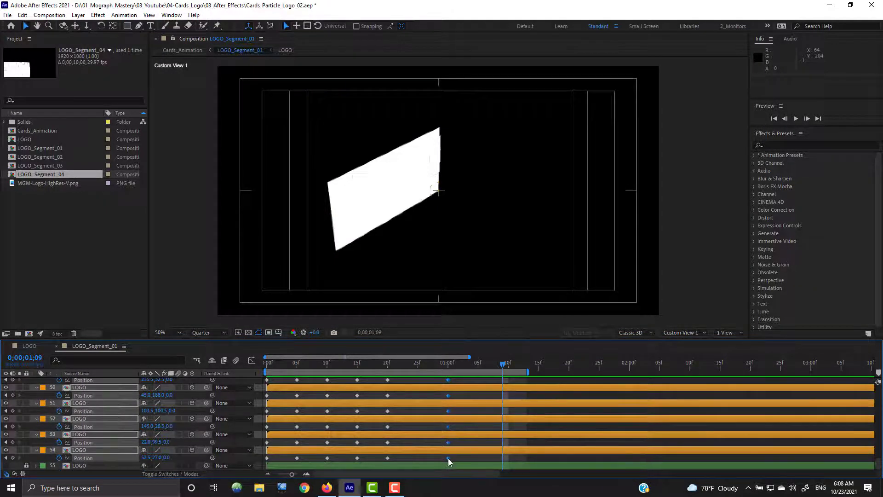
pyautogui.rightClick(450, 459)
pyautogui.moveTo(497, 452)
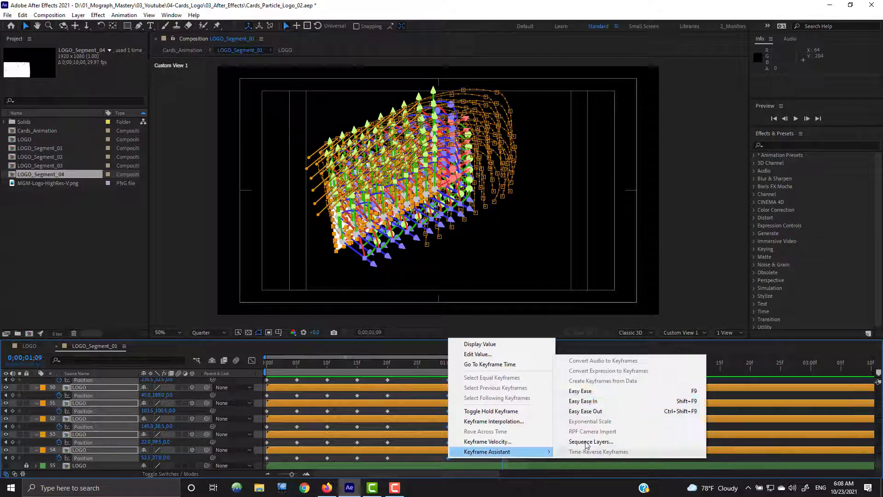
pyautogui.click(584, 392)
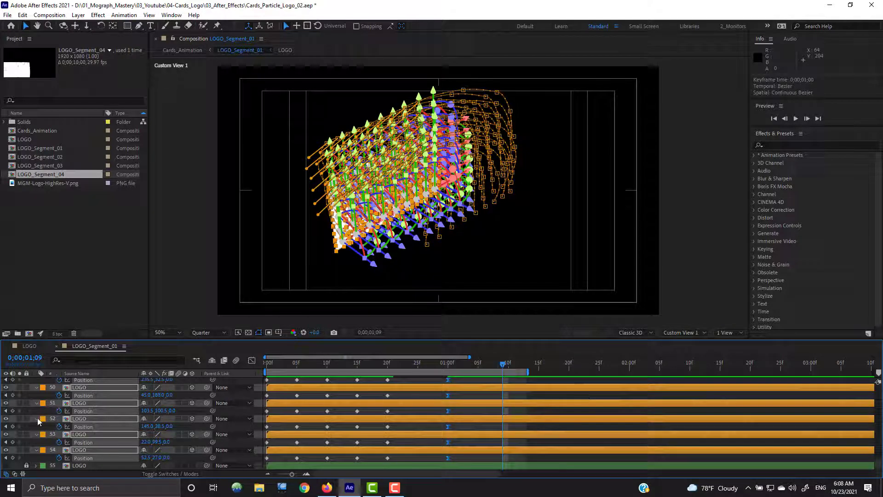
pyautogui.press('u')
# Step: Preview the eased card motion, deselect all layers and return to the top of the layer stack
pyautogui.click(49, 15)
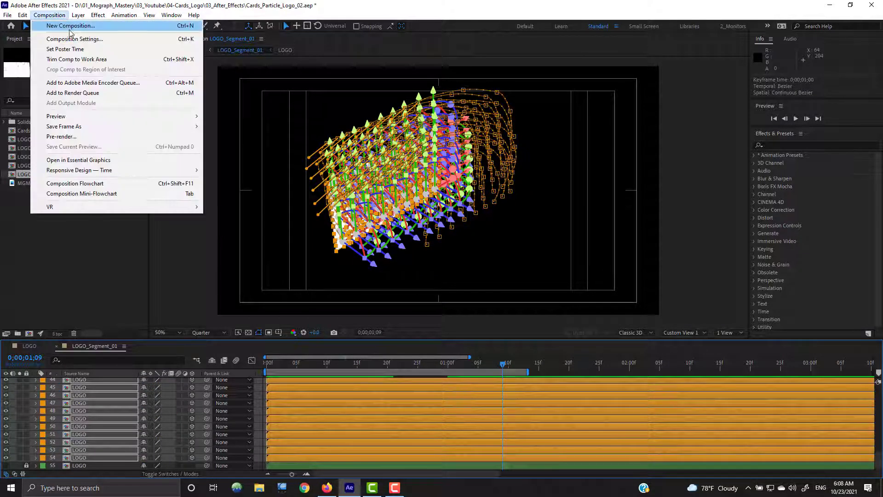
pyautogui.moveTo(100, 117)
pyautogui.click(230, 117)
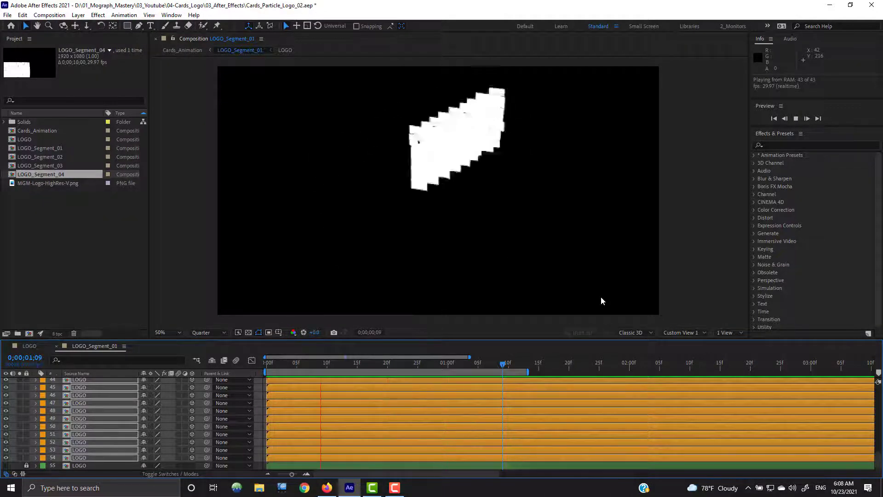
pyautogui.click(14, 428)
pyautogui.scroll(15, 106, 426)
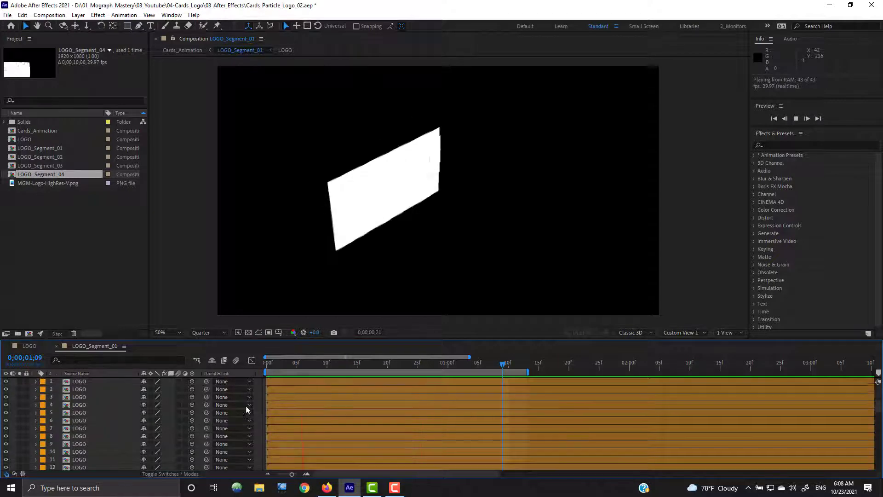
pyautogui.press('space')
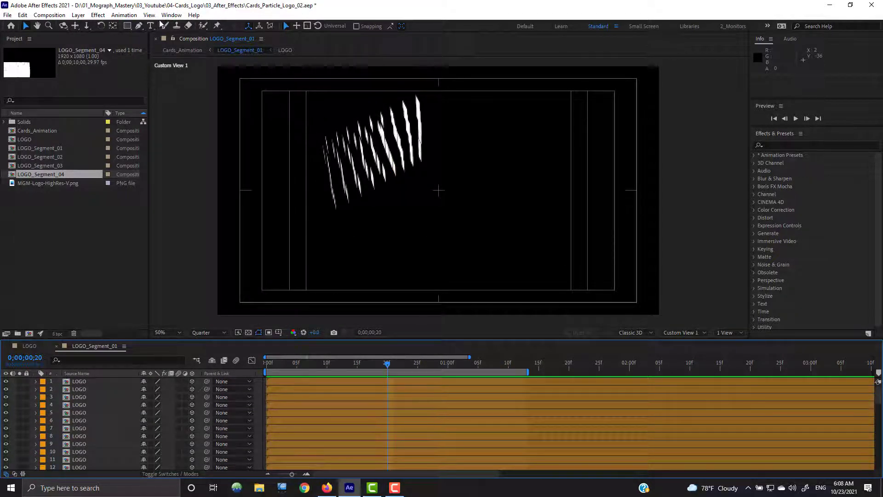
# Step: Stagger card layers 2 to 8 in time, starting each one frame after the layer above it
pyautogui.click(78, 382)
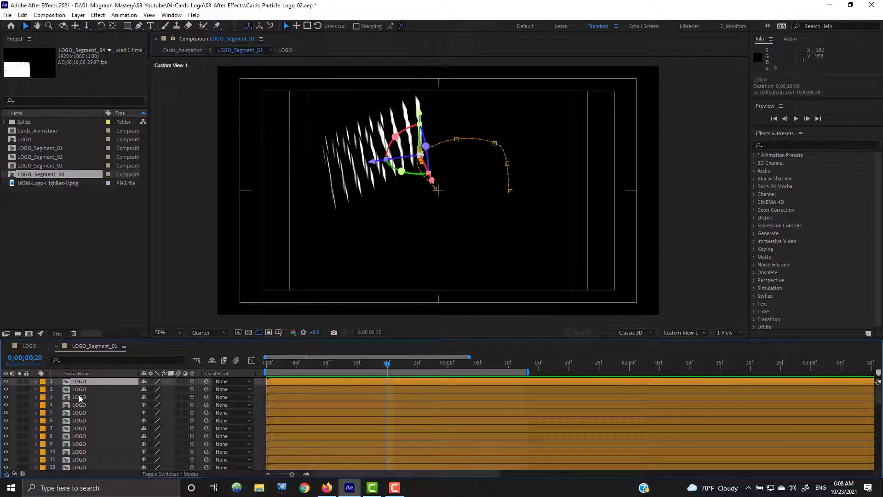
pyautogui.click(79, 389)
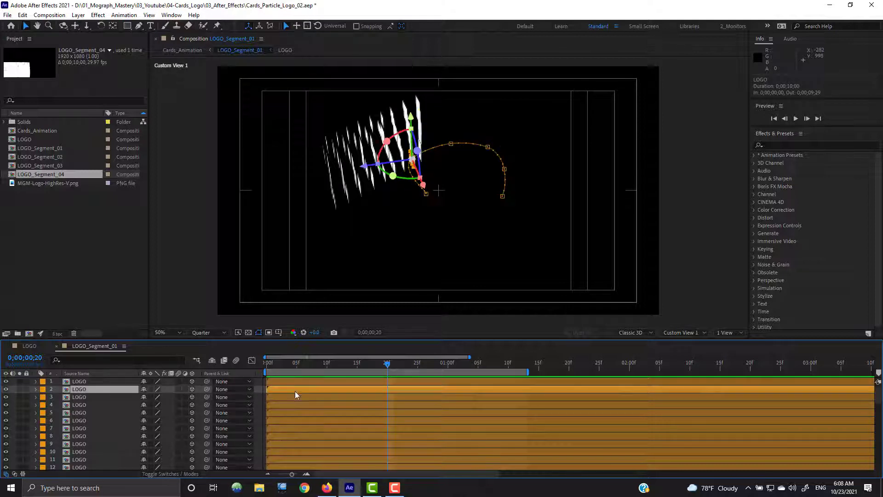
pyautogui.moveTo(283, 390); pyautogui.dragTo(333, 440)
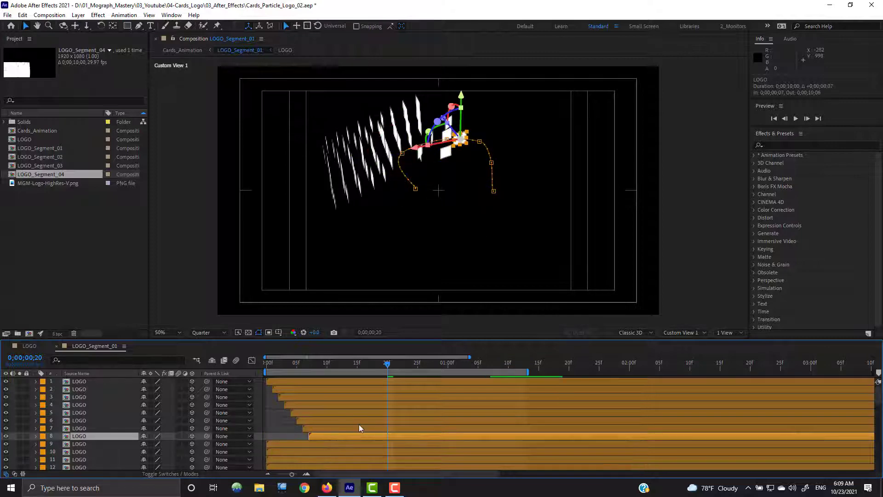
# Step: Align the start of all LOGO layers in LOGO_Segment_01 to 0;00;00;00
pyautogui.hotkey('ctrl', 'a')
pyautogui.click(266, 366)
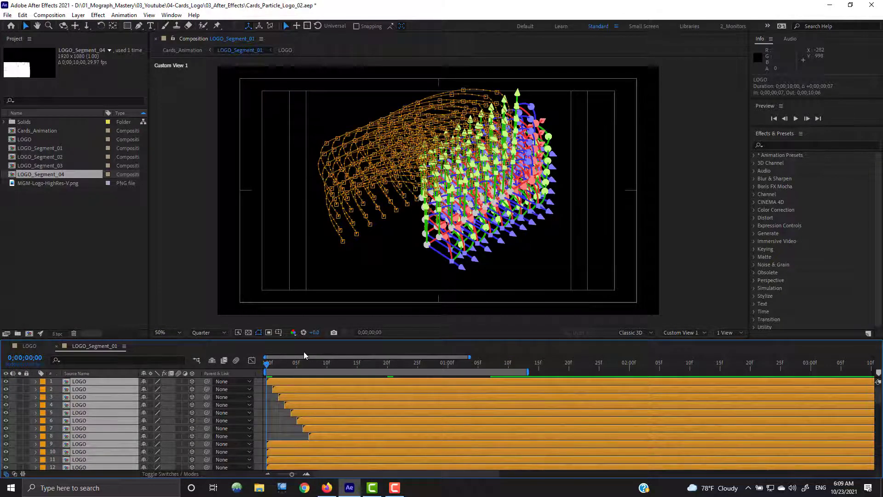
pyautogui.press('[')
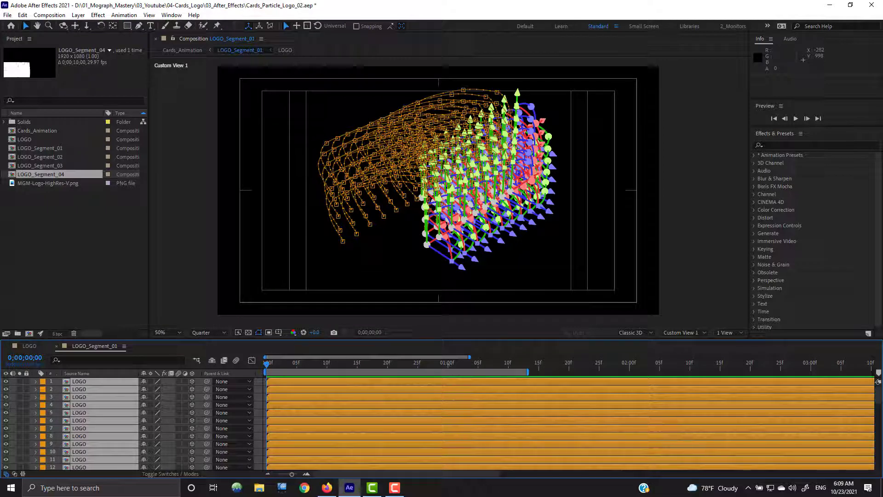
# Step: Try shifting the last LOGO layer (54) to start at 0;00;01;27, and return it to the composition start
pyautogui.moveTo(469, 357); pyautogui.dragTo(513, 357)
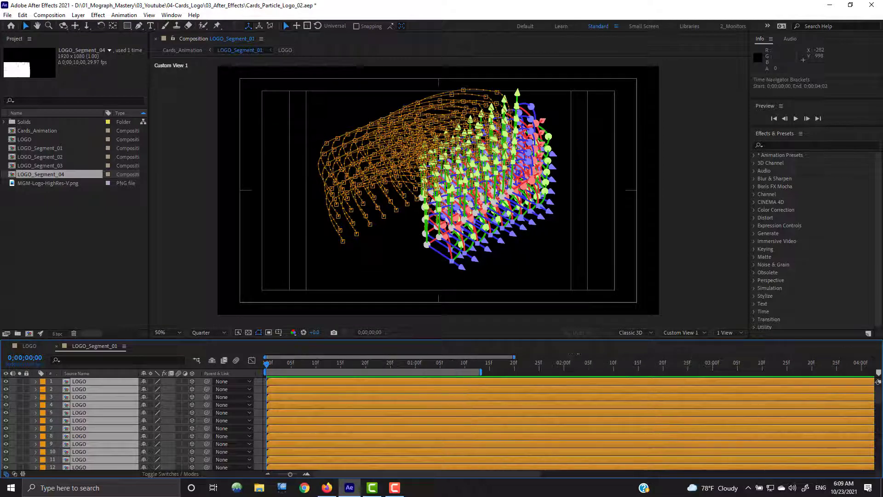
pyautogui.moveTo(574, 354); pyautogui.dragTo(602, 355)
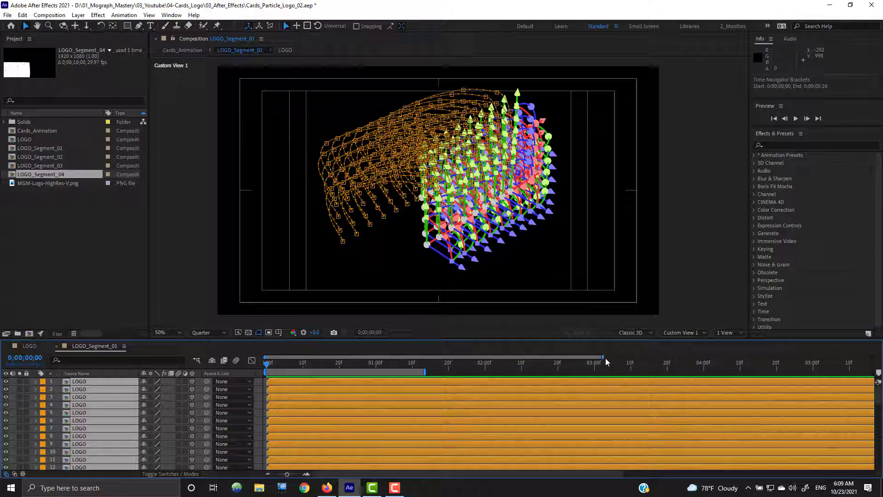
pyautogui.moveTo(602, 355); pyautogui.dragTo(651, 355)
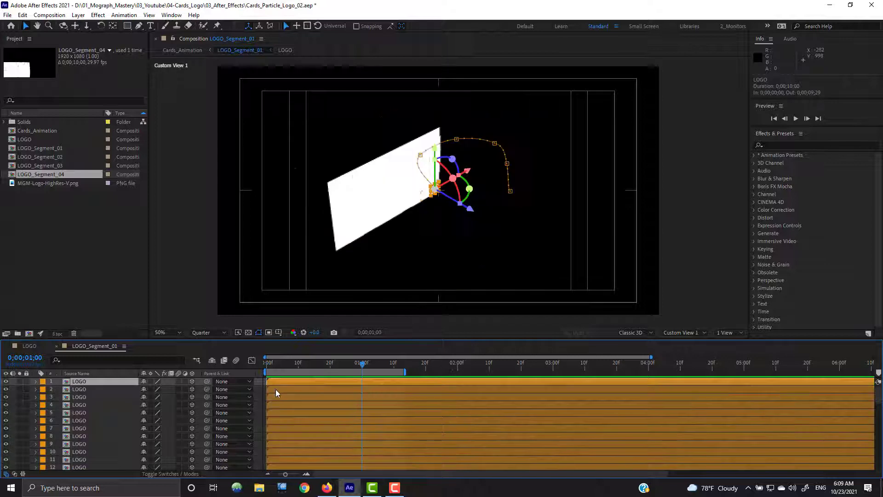
pyautogui.moveTo(275, 389); pyautogui.dragTo(275, 389)
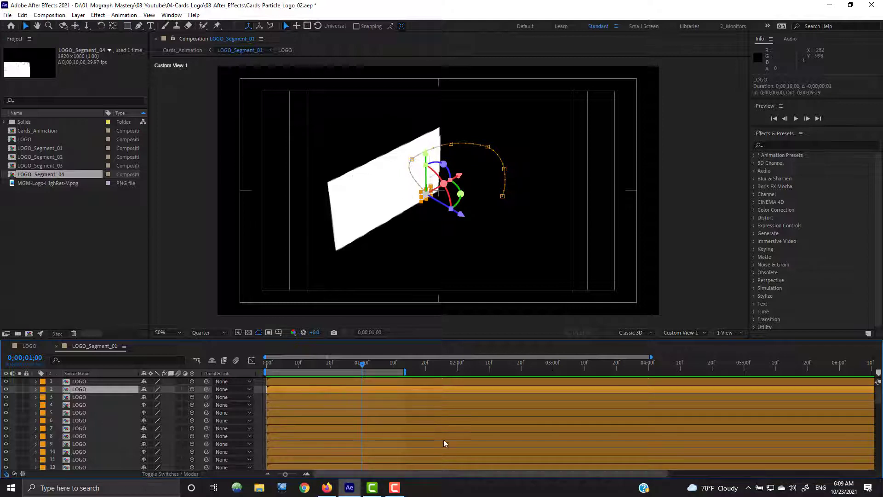
pyautogui.scroll(-10, 454, 428)
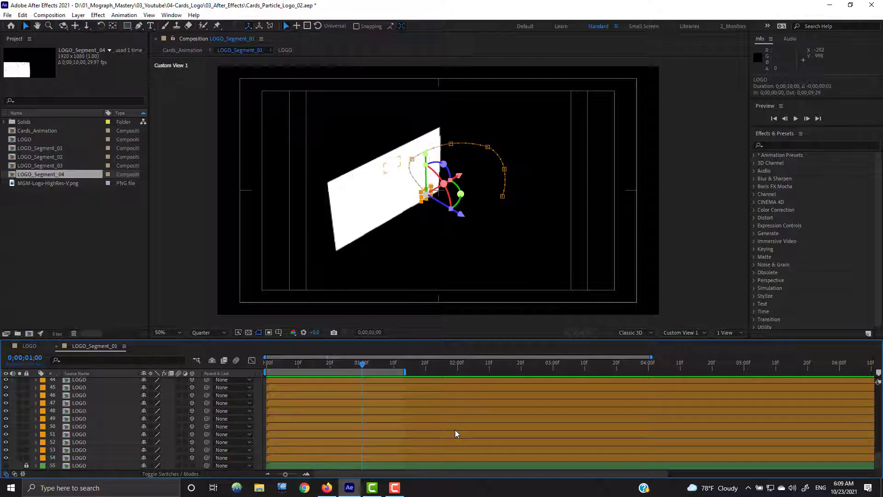
pyautogui.click(84, 457)
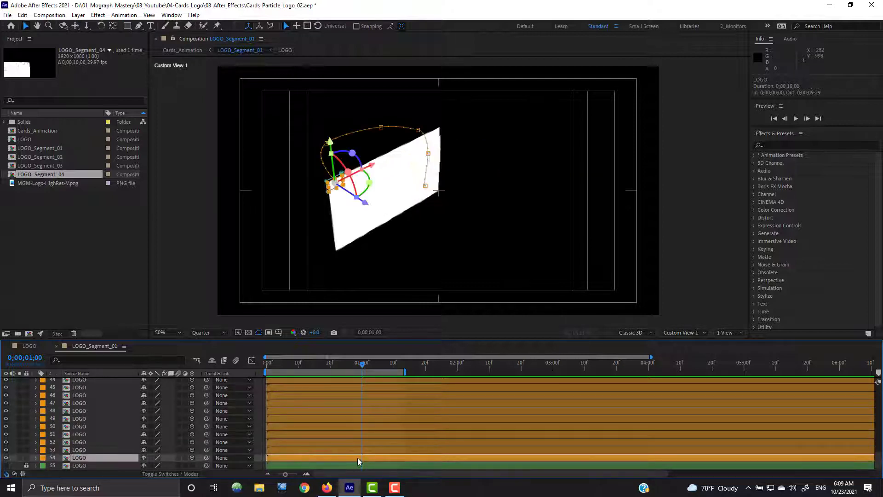
pyautogui.moveTo(360, 458); pyautogui.dragTo(540, 454)
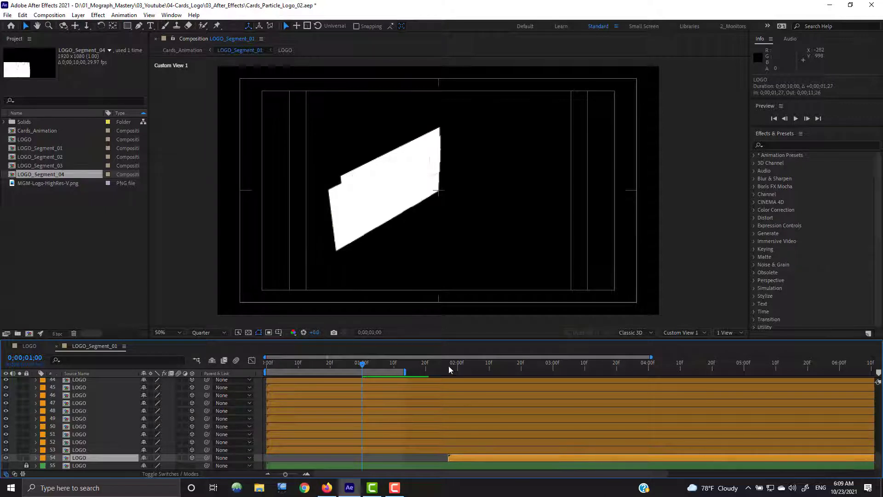
pyautogui.click(448, 366)
pyautogui.moveTo(449, 366); pyautogui.dragTo(552, 377)
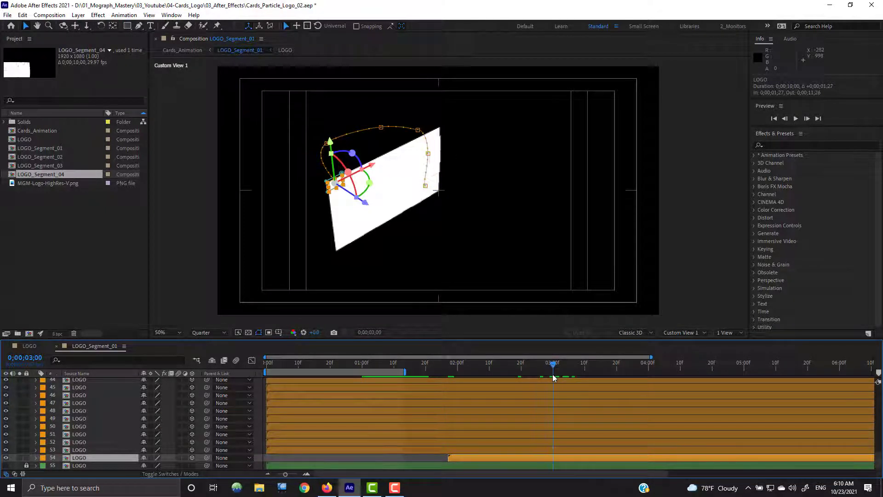
pyautogui.moveTo(561, 458); pyautogui.dragTo(382, 460)
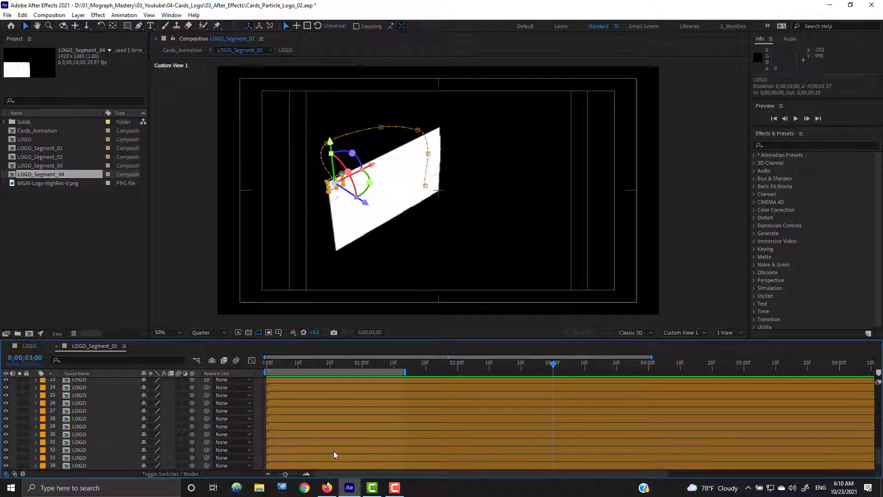
# Step: Open the Mograph_Mastery_Toolbox script and place its window clear of the timeline
pyautogui.scroll(10, 333, 450)
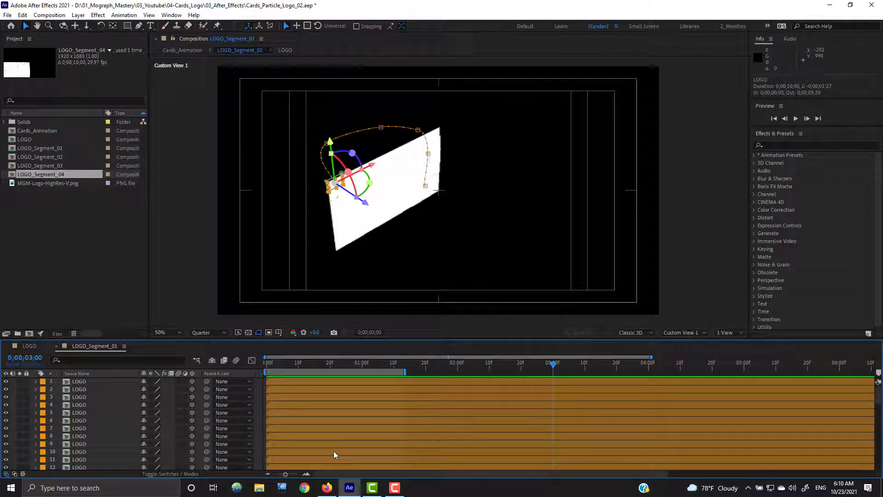
pyautogui.click(80, 381)
pyautogui.click(78, 390)
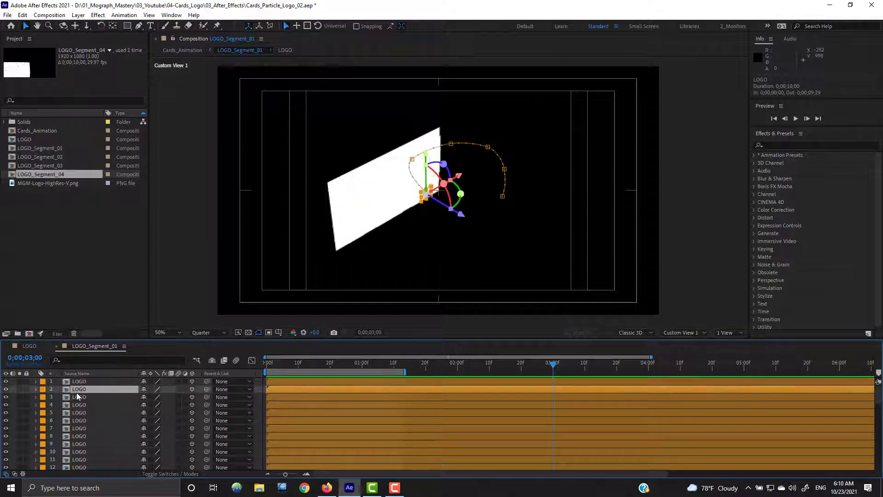
pyautogui.click(172, 15)
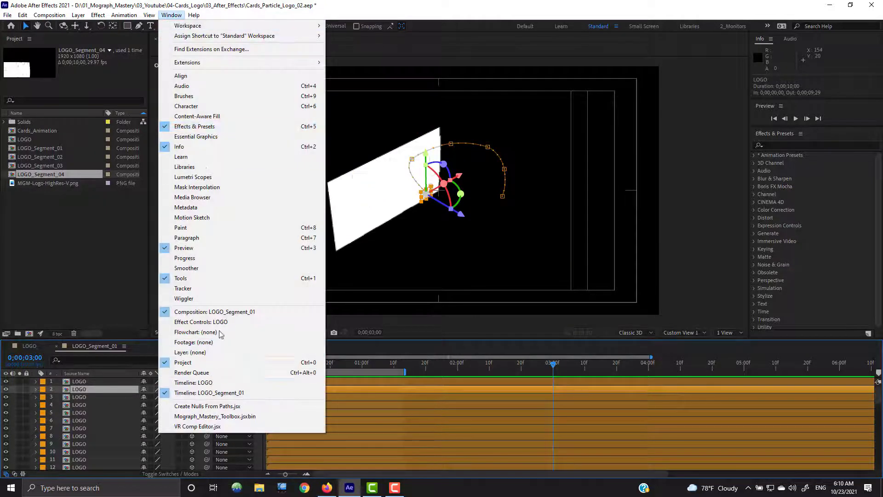
pyautogui.click(212, 416)
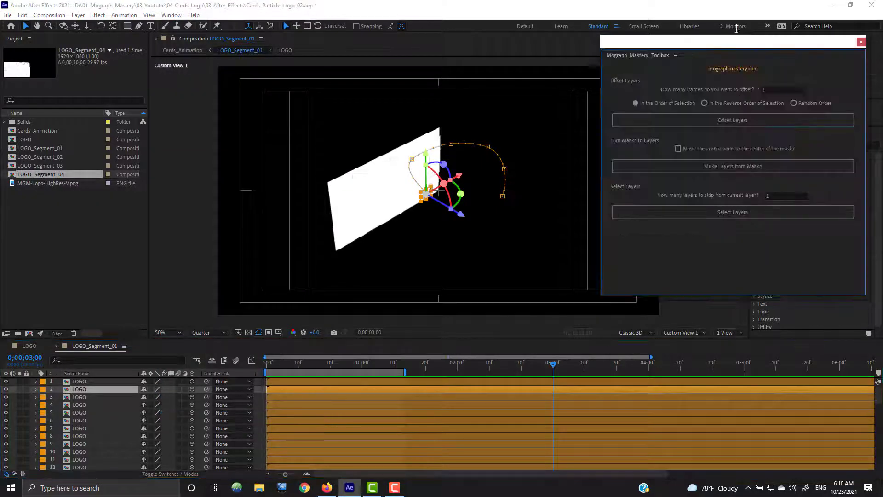
pyautogui.moveTo(734, 47); pyautogui.dragTo(684, 45)
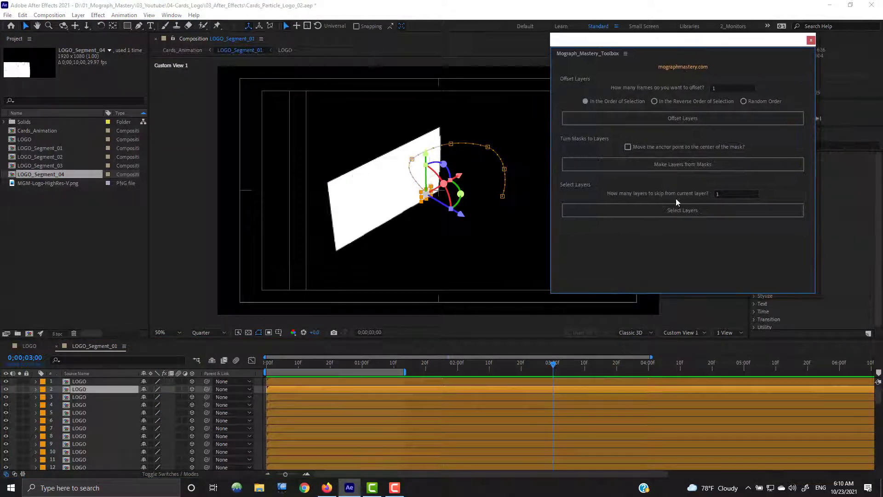
# Step: Try the toolbox's Select Layers function from the first LOGO layer with 0 layers skipped, and clear the selection
pyautogui.click(642, 211)
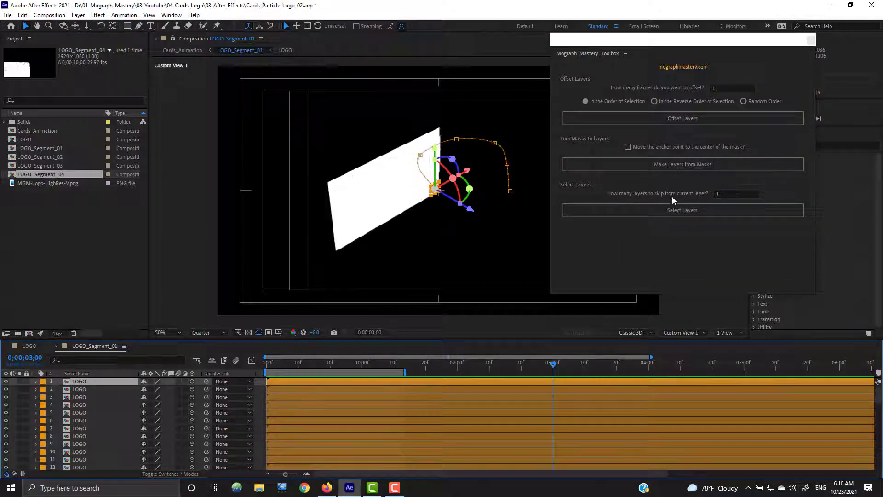
pyautogui.doubleClick(722, 194)
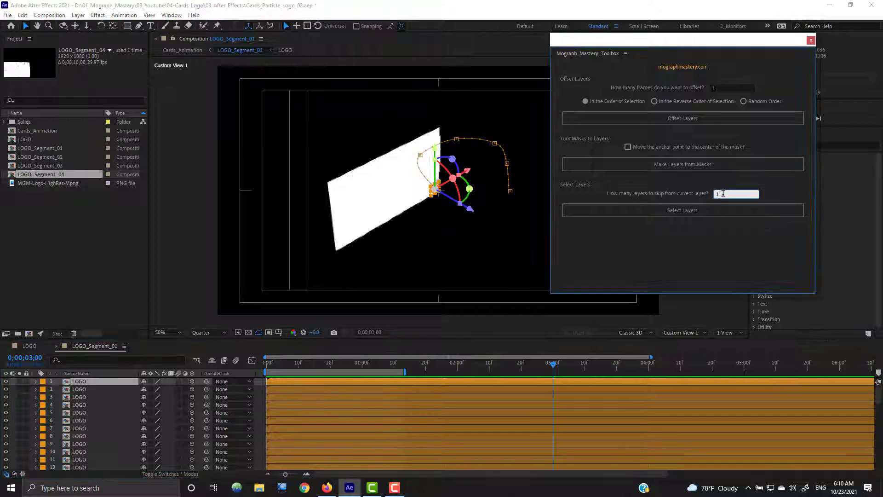
pyautogui.write('0')
pyautogui.click(693, 210)
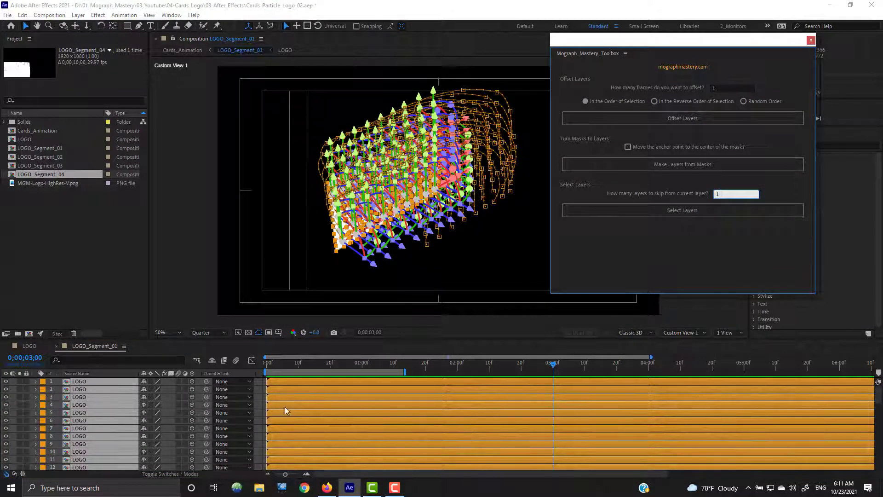
pyautogui.click(69, 436)
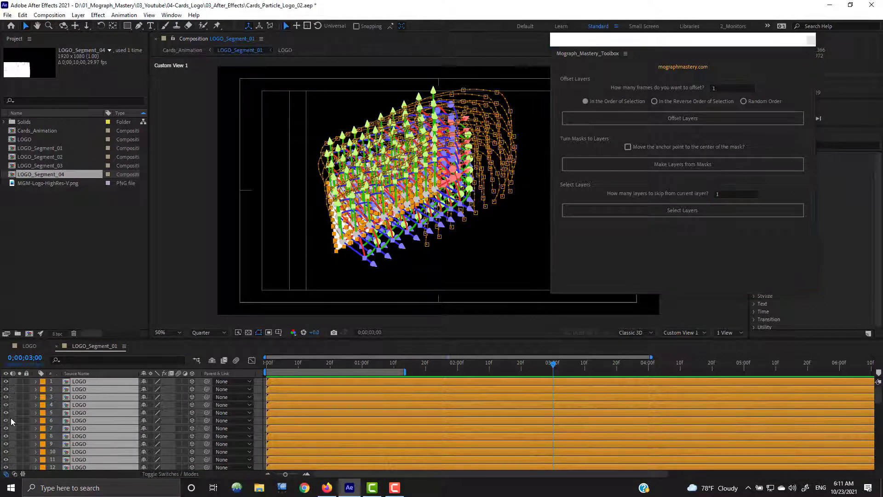
pyautogui.press('F2')
# Step: Select every second LOGO layer starting from layer 1, skipping 1 layer each time, and label them Red
pyautogui.click(87, 380)
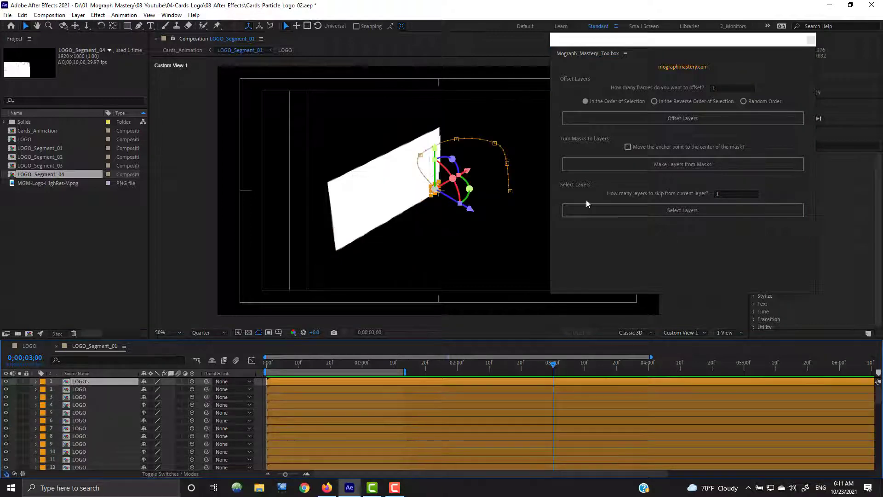
pyautogui.click(707, 211)
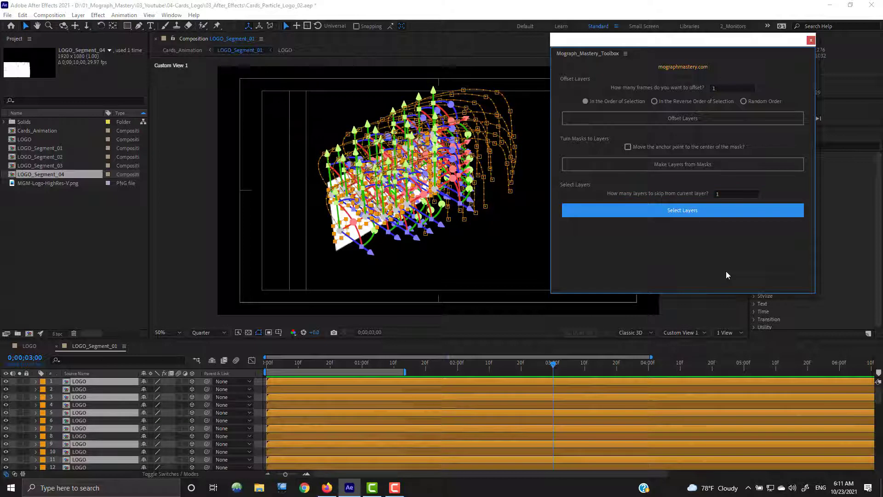
pyautogui.scroll(-10, 87, 438)
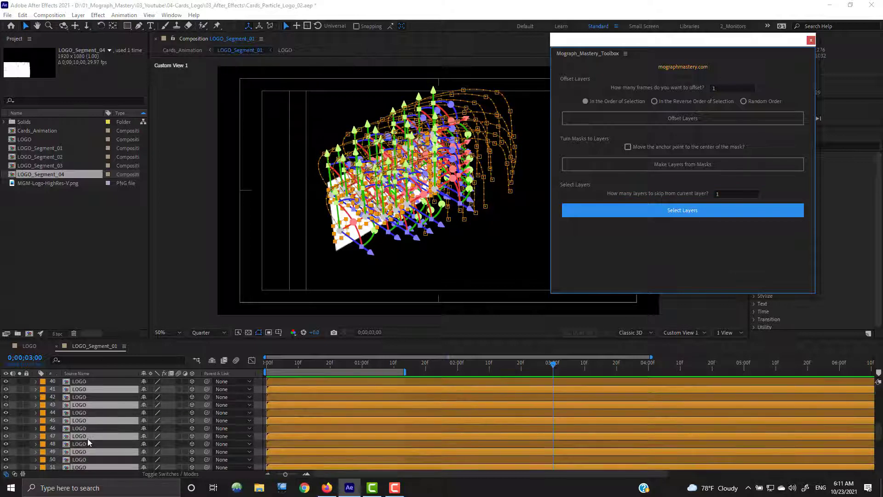
pyautogui.scroll(12, 92, 440)
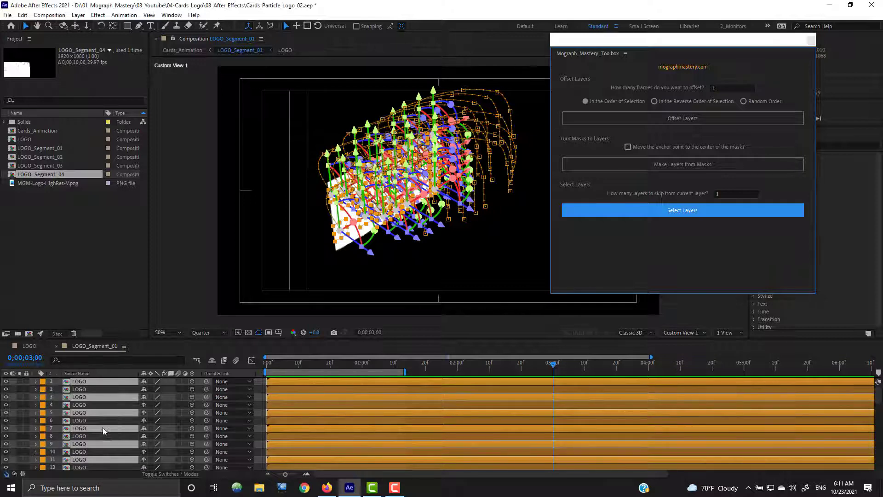
pyautogui.click(43, 388)
pyautogui.click(71, 227)
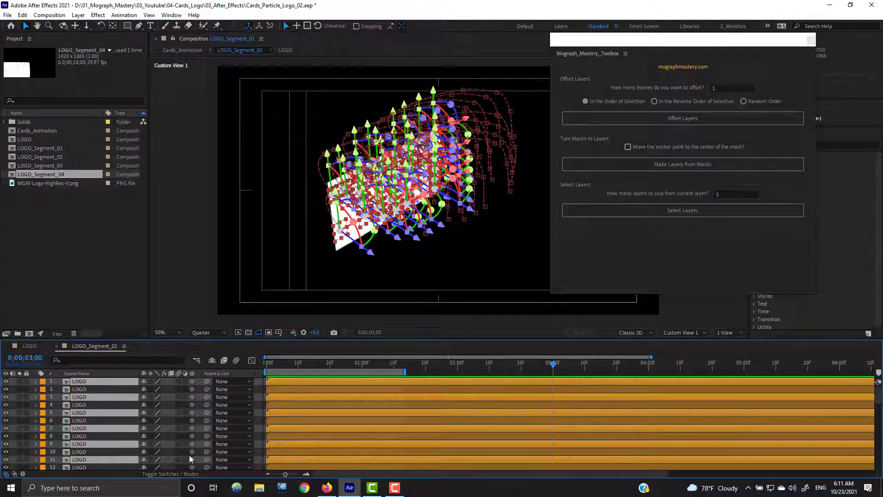
# Step: Select the Red label group and offset its layers by 1 frame in the order of selection
pyautogui.click(79, 381)
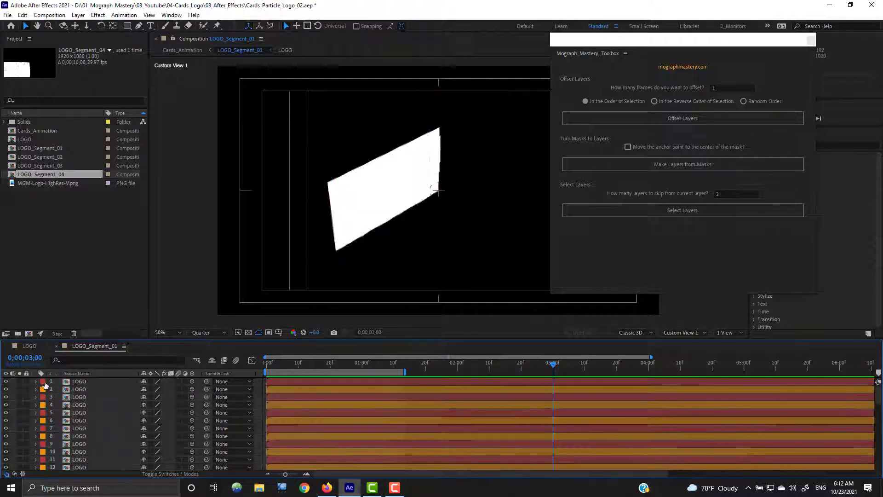
pyautogui.click(43, 382)
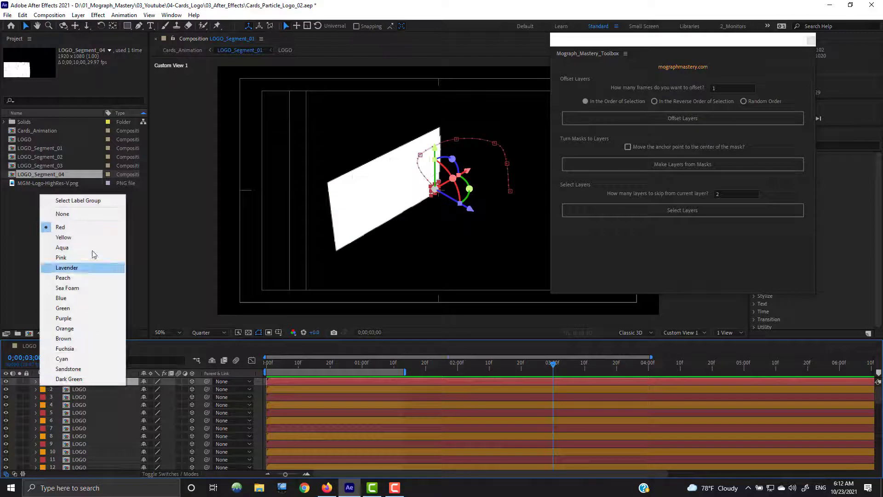
pyautogui.click(79, 202)
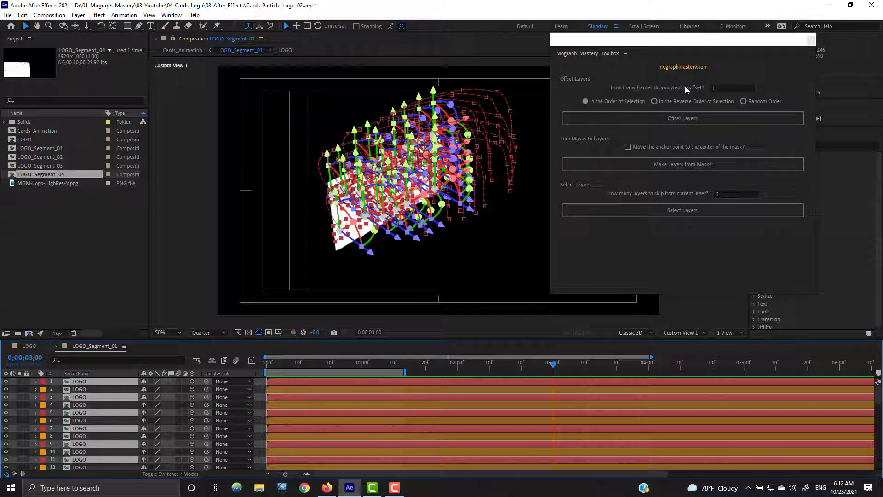
pyautogui.click(718, 87)
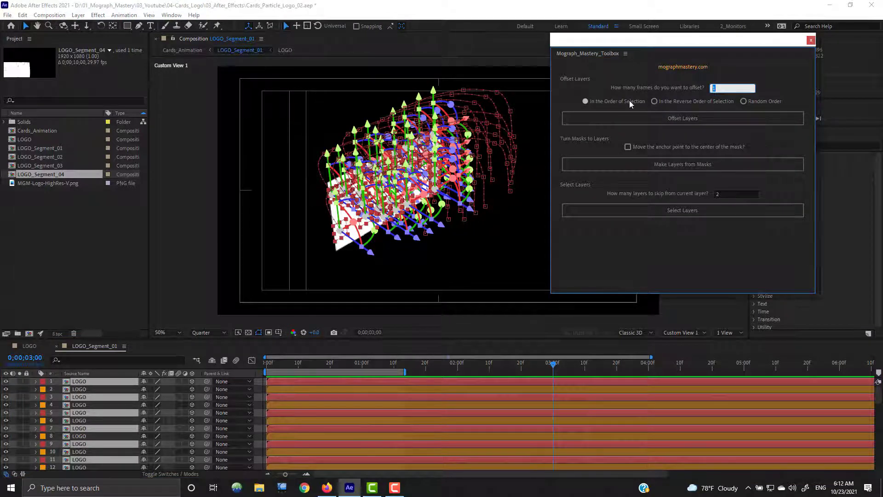
pyautogui.click(627, 117)
pyautogui.moveTo(266, 370)
pyautogui.mouseDown()
pyautogui.moveTo(288, 373)
pyautogui.moveTo(265, 375)
pyautogui.mouseUp()
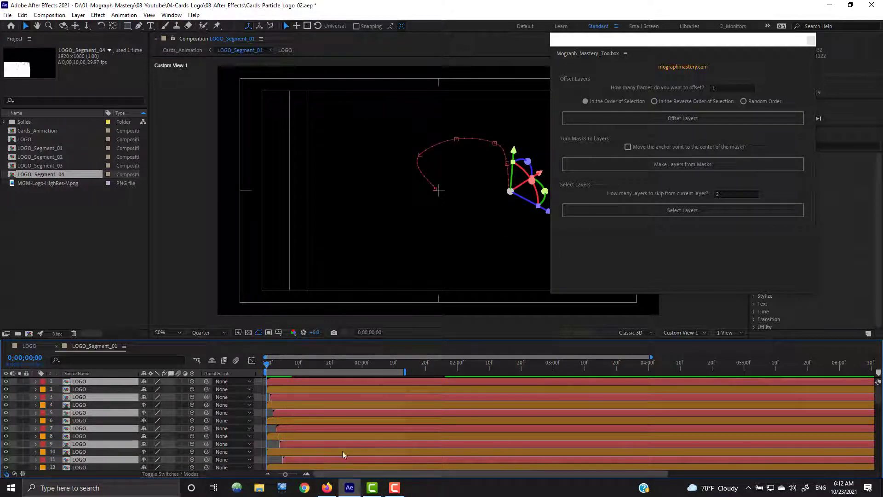
# Step: Offset the Orange label group's layers by 1 frame in the order of selection and shift the group to start at 0;00;00;06
pyautogui.click(43, 390)
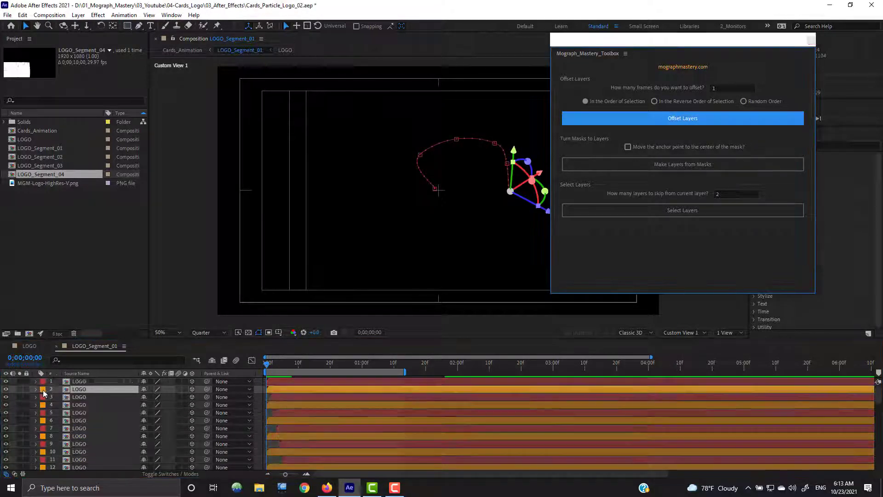
pyautogui.click(44, 390)
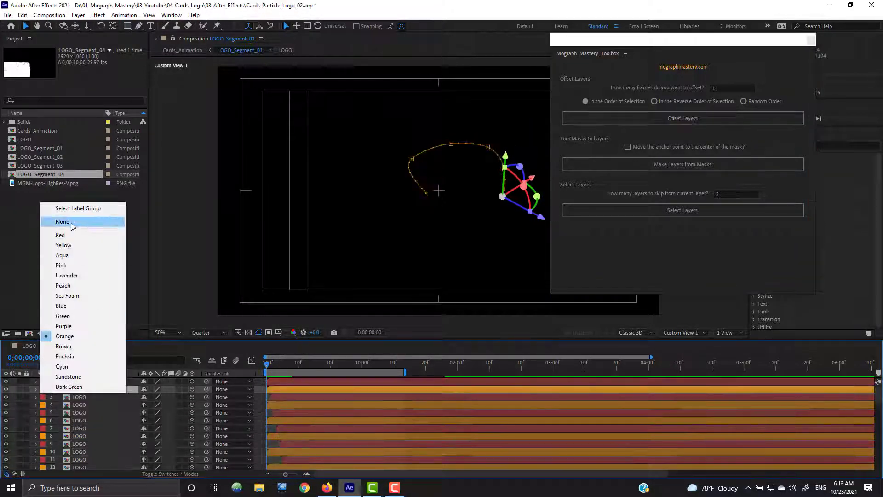
pyautogui.click(74, 209)
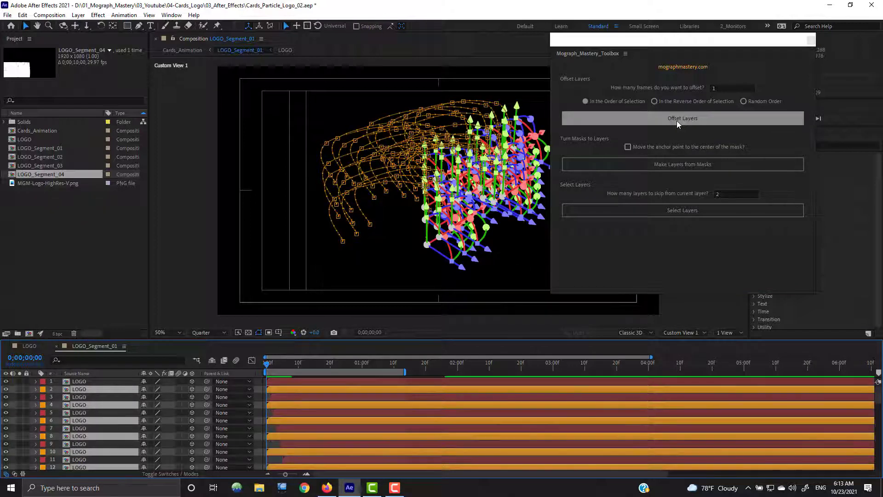
pyautogui.click(677, 120)
pyautogui.click(278, 370)
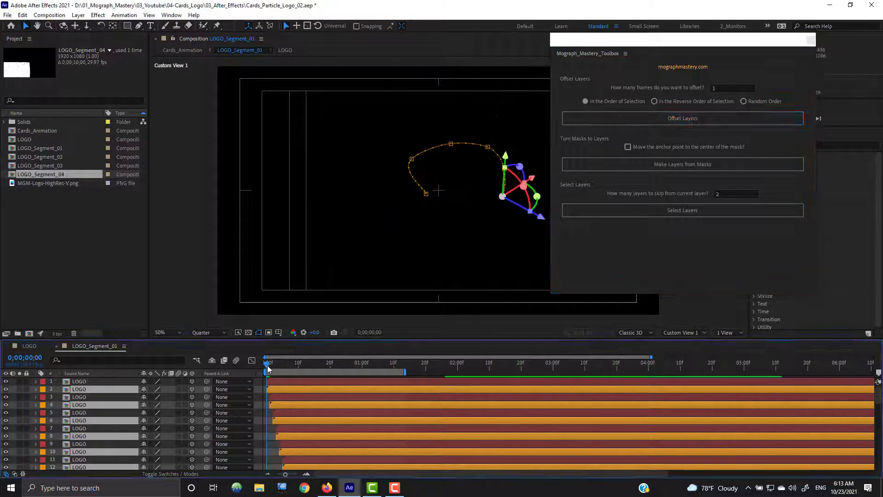
pyautogui.moveTo(278, 370); pyautogui.dragTo(294, 392)
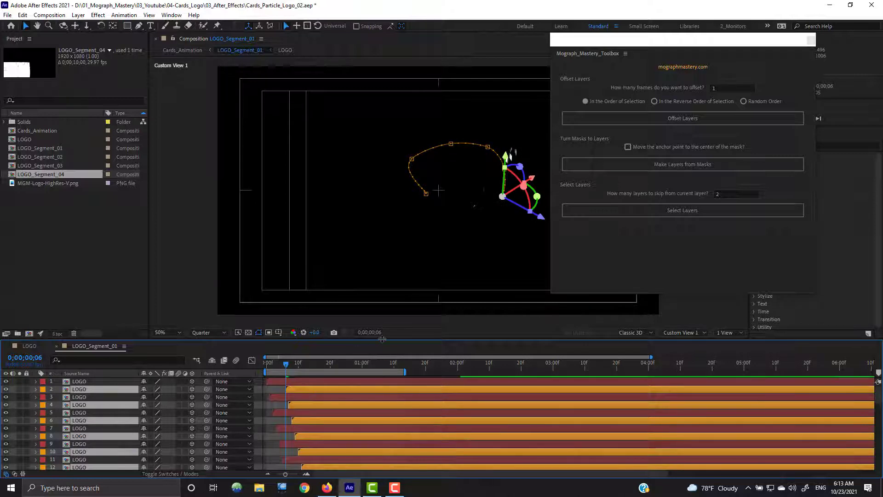
# Step: Reveal the LOGO layers' keyframes, extend the work area to end at about 0;00;02;10, and preview the animation
pyautogui.moveTo(357, 349); pyautogui.dragTo(354, 176)
pyautogui.press('space')
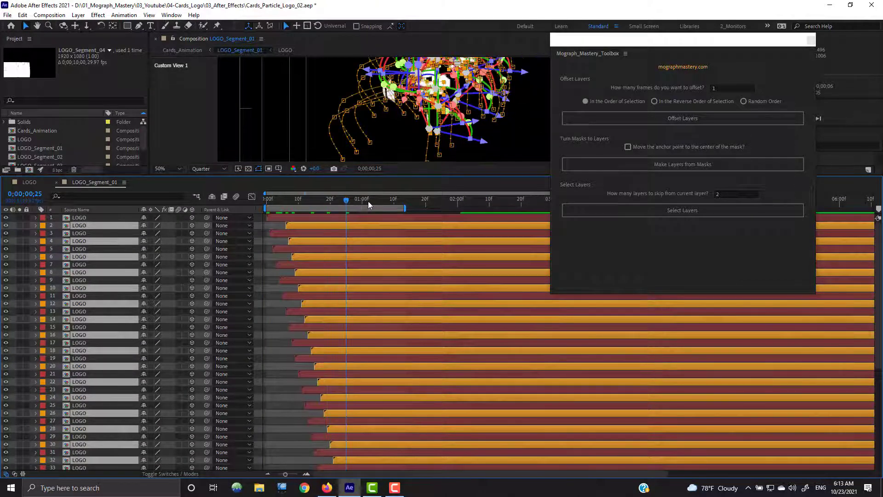
pyautogui.scroll(-5, 376, 368)
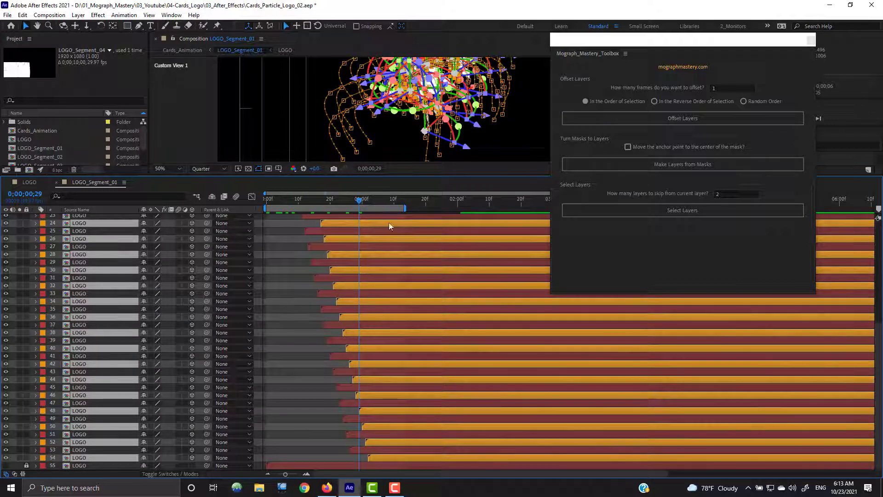
pyautogui.press('u')
pyautogui.scroll(-15, 416, 248)
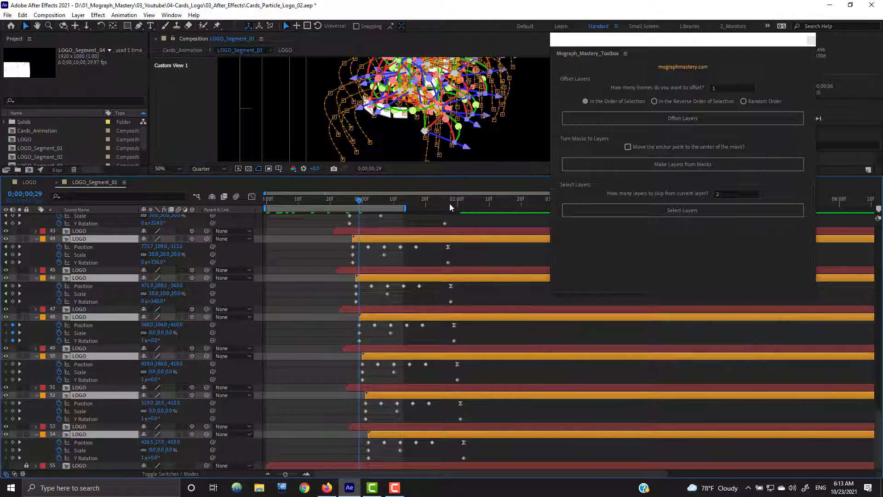
pyautogui.click(450, 201)
pyautogui.moveTo(465, 202)
pyautogui.mouseDown()
pyautogui.moveTo(475, 203)
pyautogui.moveTo(459, 206)
pyautogui.mouseUp()
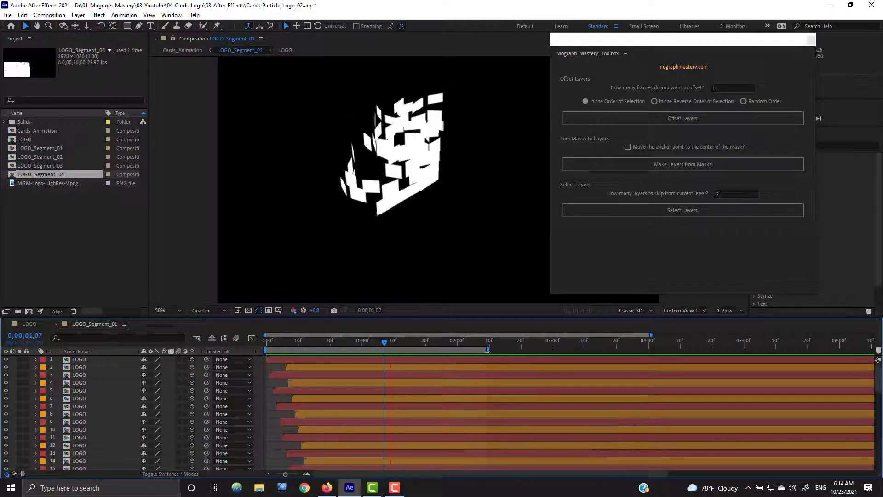
pyautogui.moveTo(748, 46); pyautogui.dragTo(724, 49)
pyautogui.press('space')
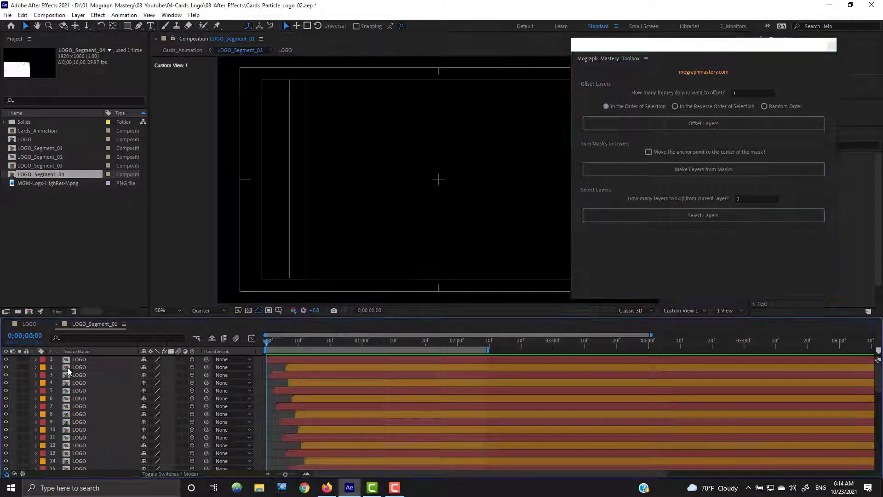
# Step: Select the Red label group and offset its layers by 1 frame in the reverse order of selection
pyautogui.click(44, 360)
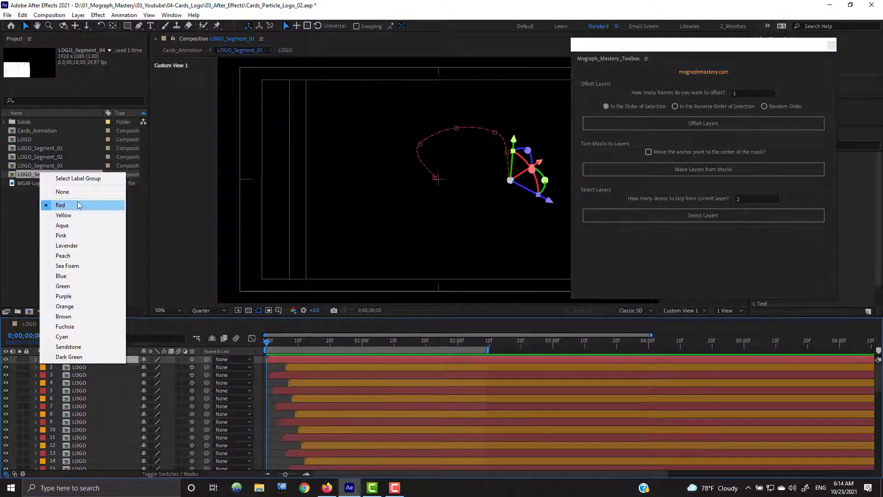
pyautogui.click(78, 178)
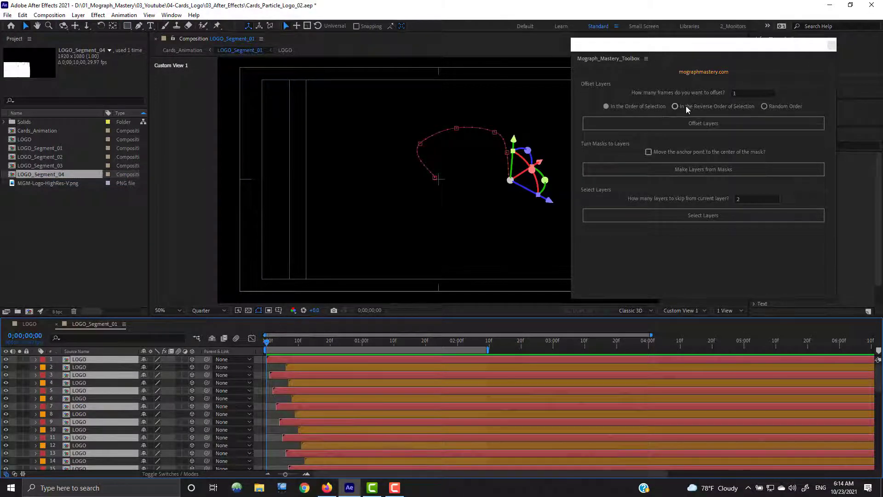
pyautogui.click(675, 107)
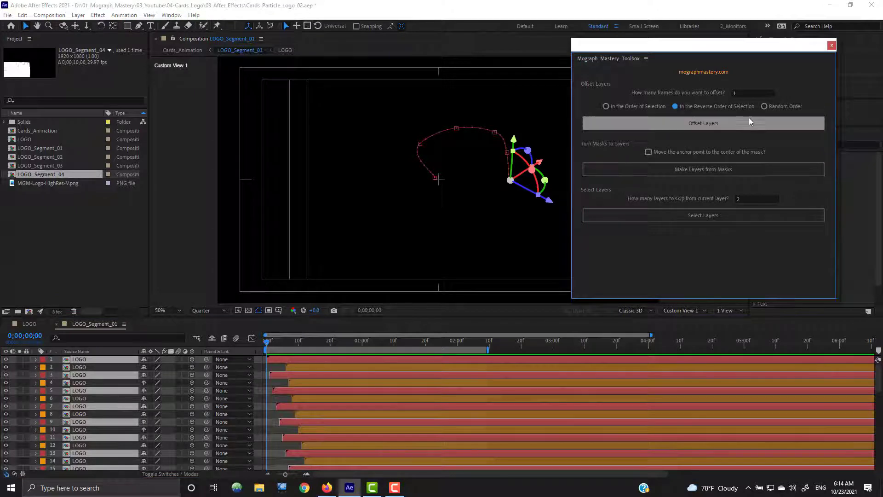
pyautogui.click(713, 133)
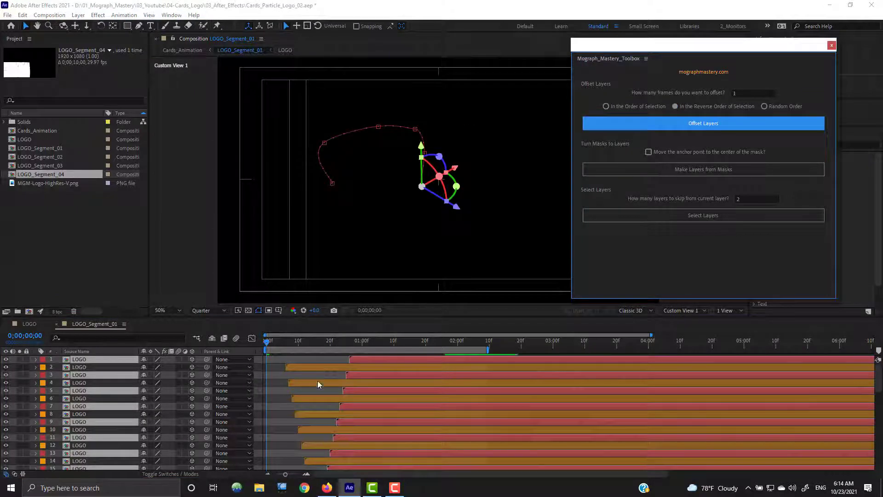
# Step: Offset the Orange label group by 1 frame in the reverse order of selection, shift it about 5 frames later, and preview
pyautogui.click(85, 367)
pyautogui.click(43, 367)
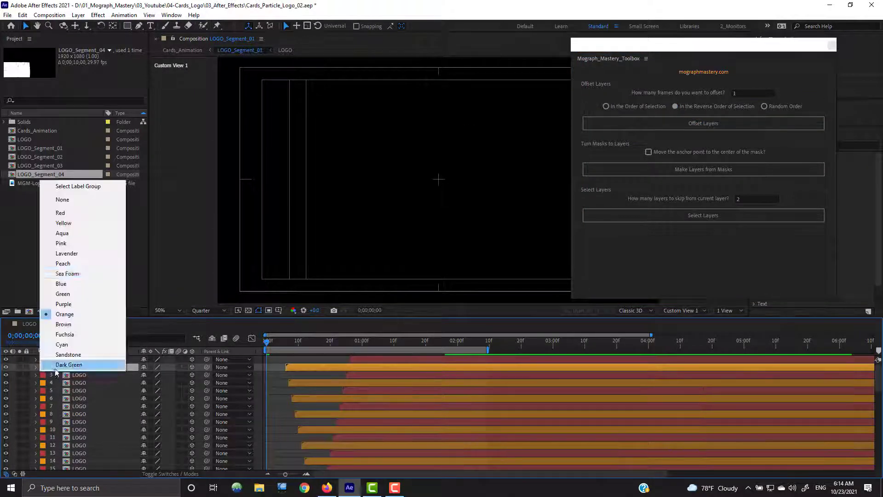
pyautogui.click(87, 190)
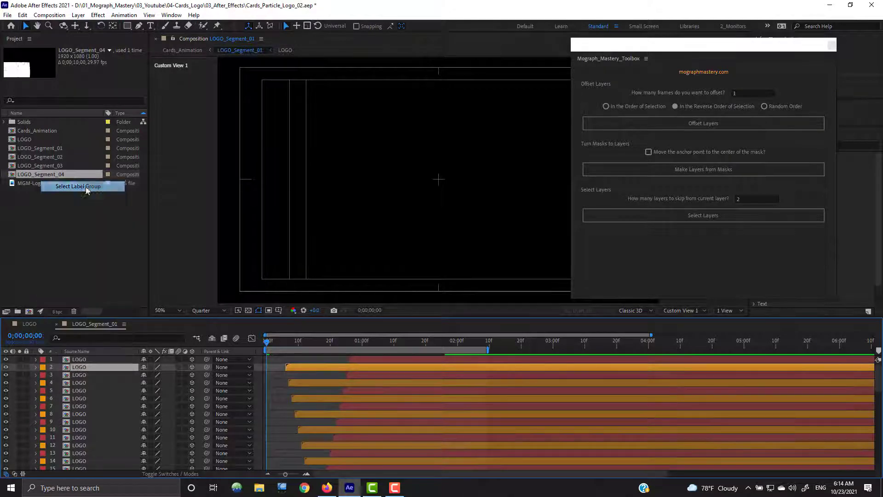
pyautogui.click(696, 126)
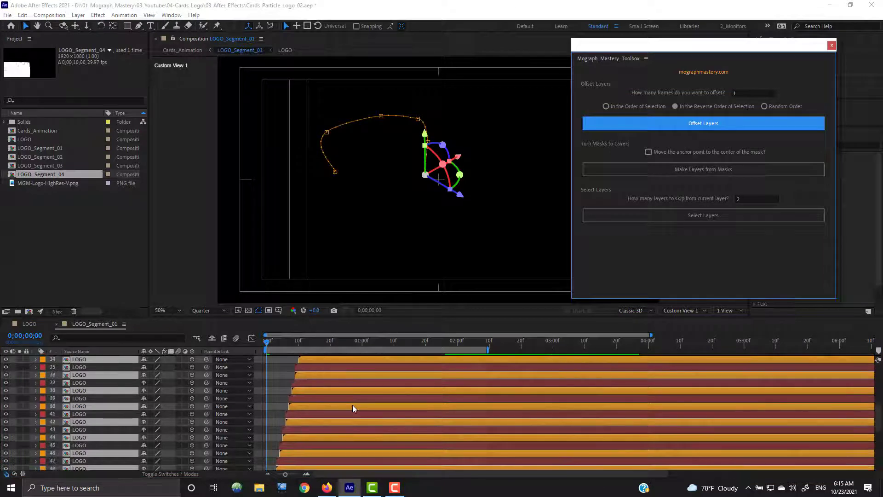
pyautogui.moveTo(289, 459); pyautogui.dragTo(295, 458)
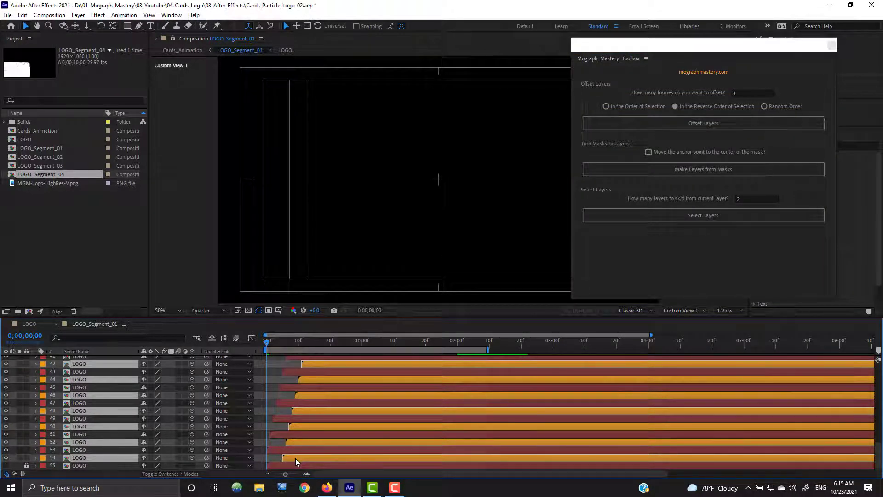
pyautogui.press('space')
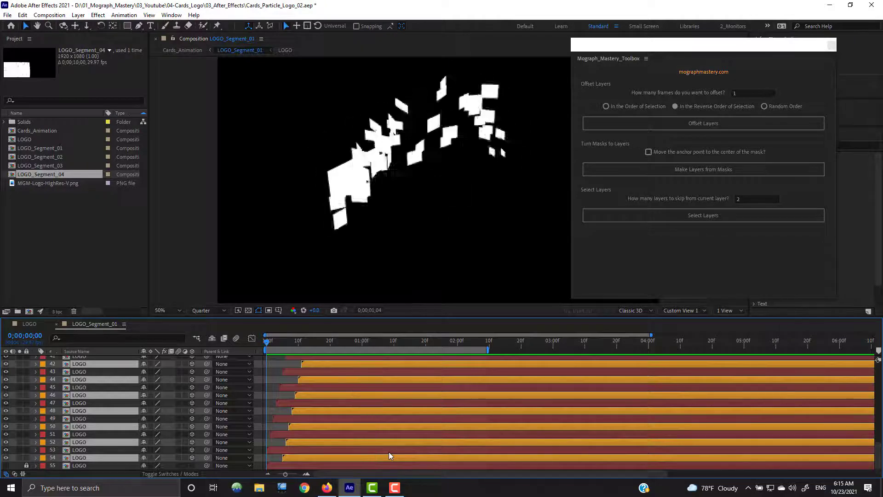
pyautogui.press('space')
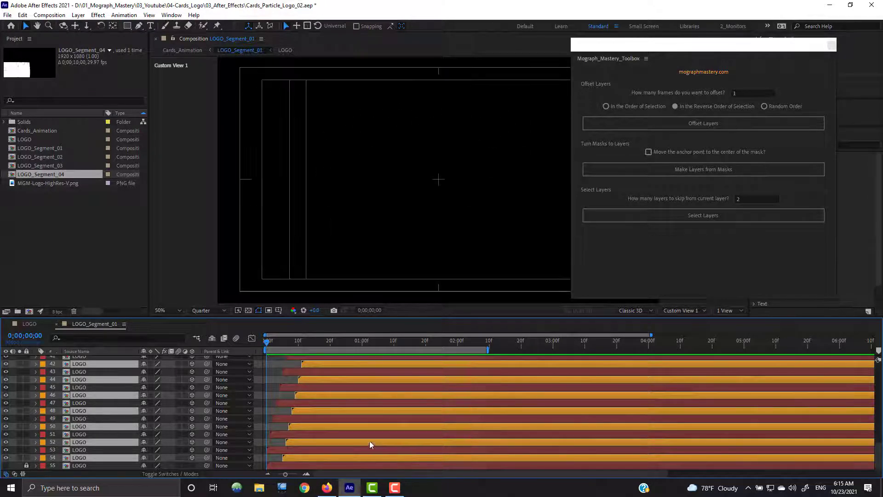
# Step: Select all unlocked LOGO layers and offset them by 30 frames in random order
pyautogui.click(769, 107)
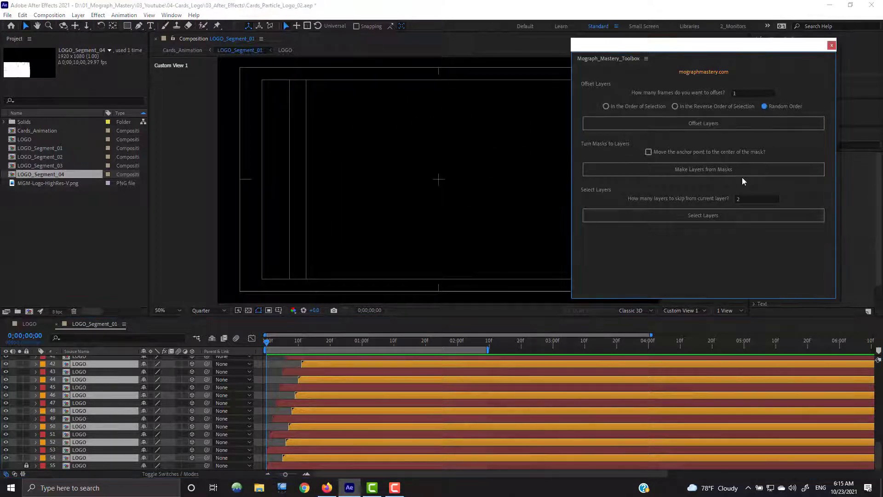
pyautogui.click(746, 93)
pyautogui.write('30')
pyautogui.click(744, 93)
pyautogui.scroll(10, 294, 451)
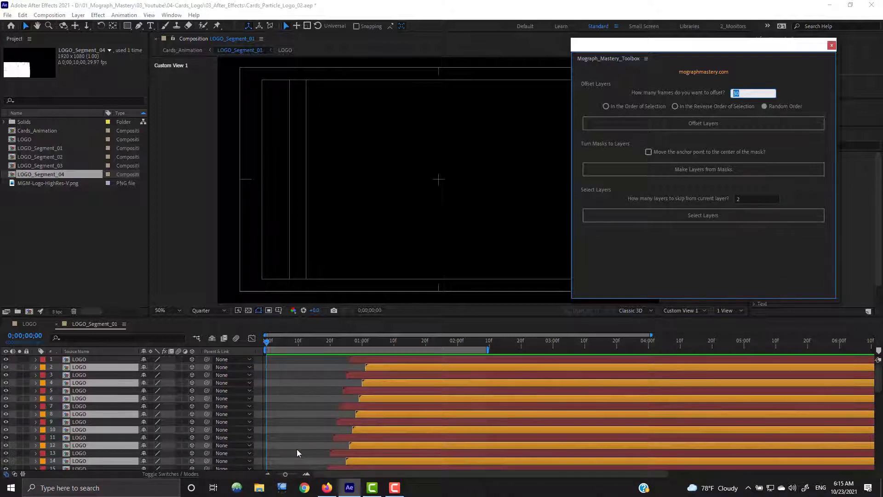
pyautogui.click(300, 391)
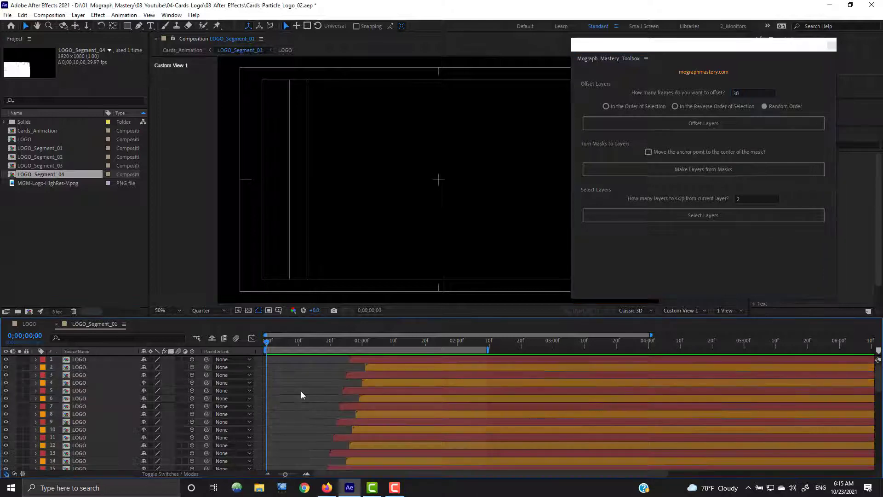
pyautogui.hotkey('ctrl', 'a')
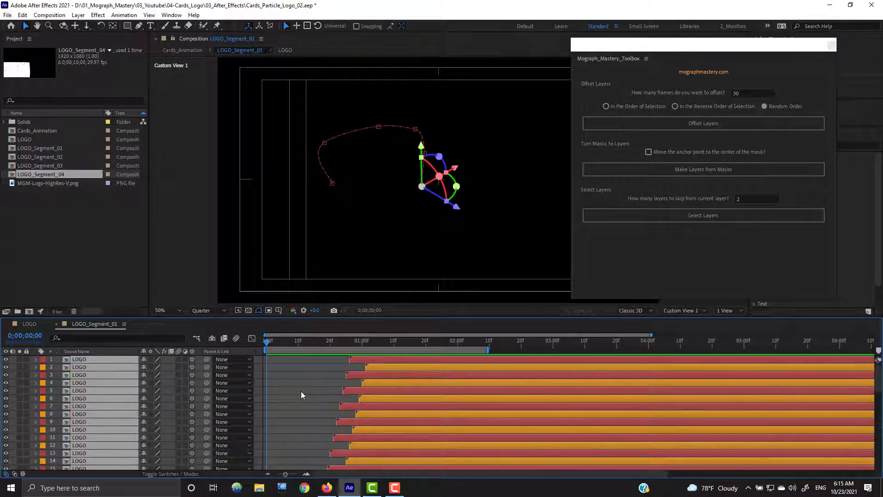
pyautogui.scroll(-10, 300, 391)
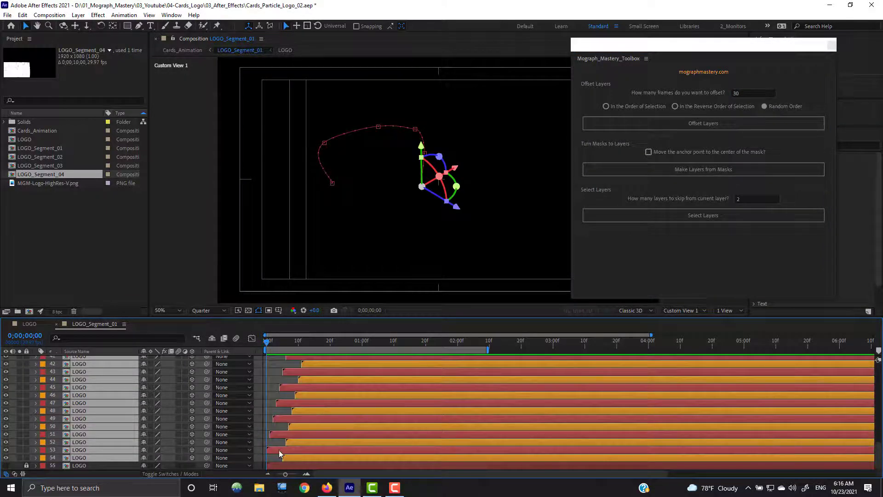
pyautogui.scroll(9, 299, 397)
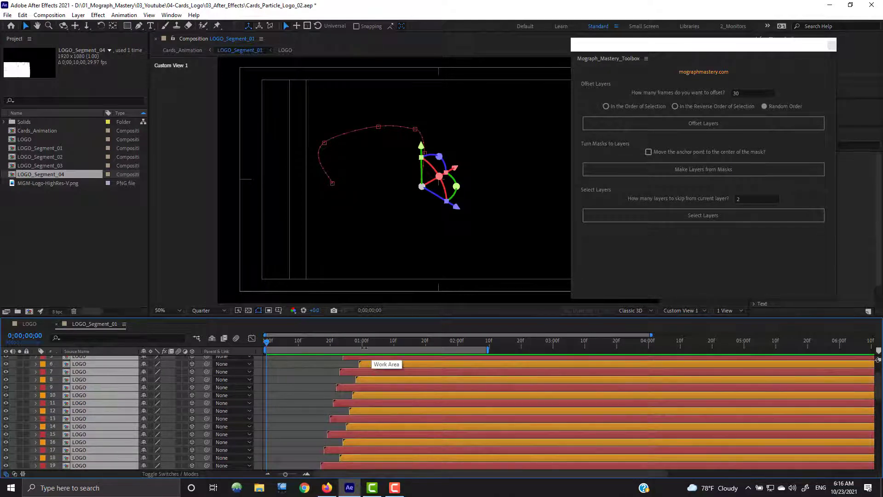
pyautogui.click(721, 122)
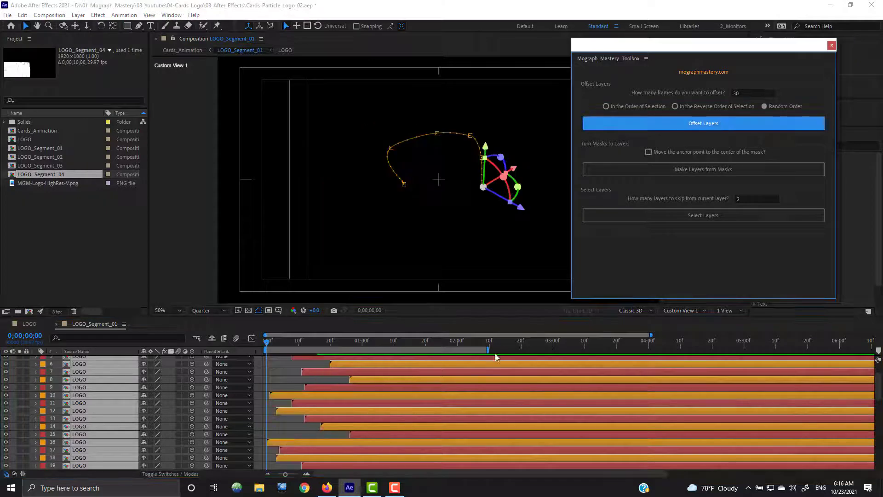
# Step: Review the randomly offset LOGO layers in the timeline and preview their animation
pyautogui.scroll(-9, 366, 417)
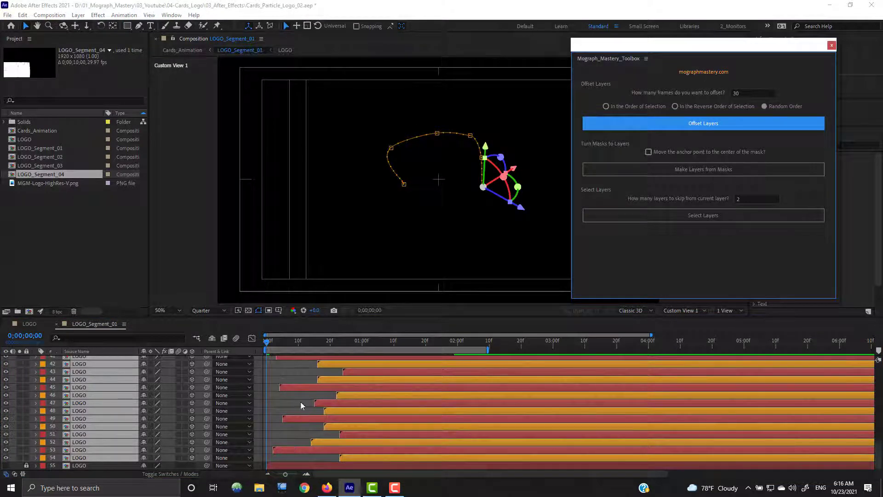
pyautogui.scroll(10, 303, 405)
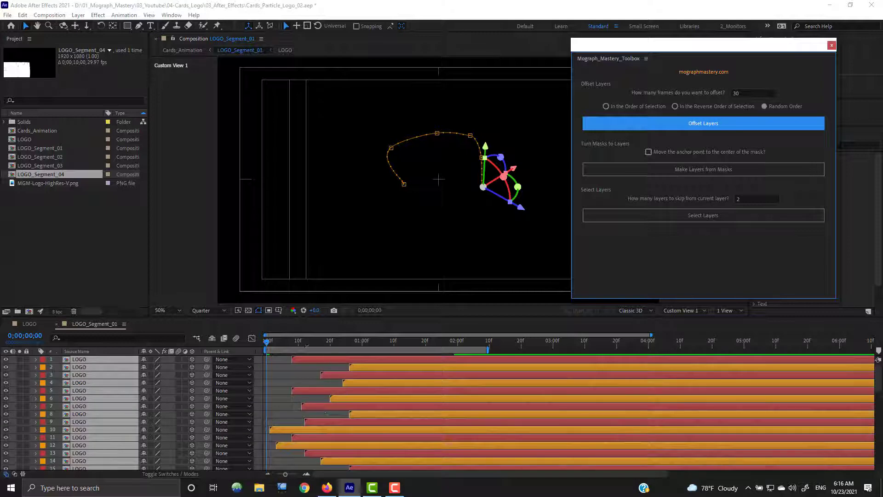
pyautogui.moveTo(282, 344); pyautogui.dragTo(362, 344)
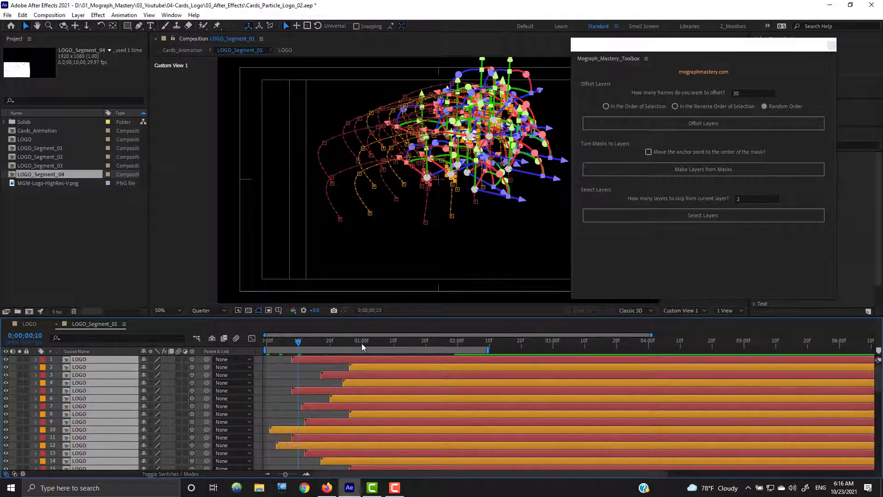
pyautogui.click(288, 371)
pyautogui.press('space')
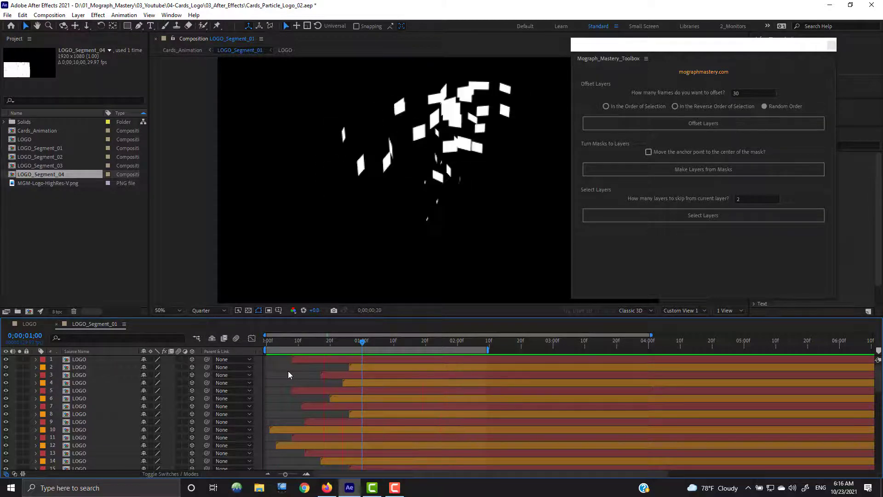
pyautogui.press('space')
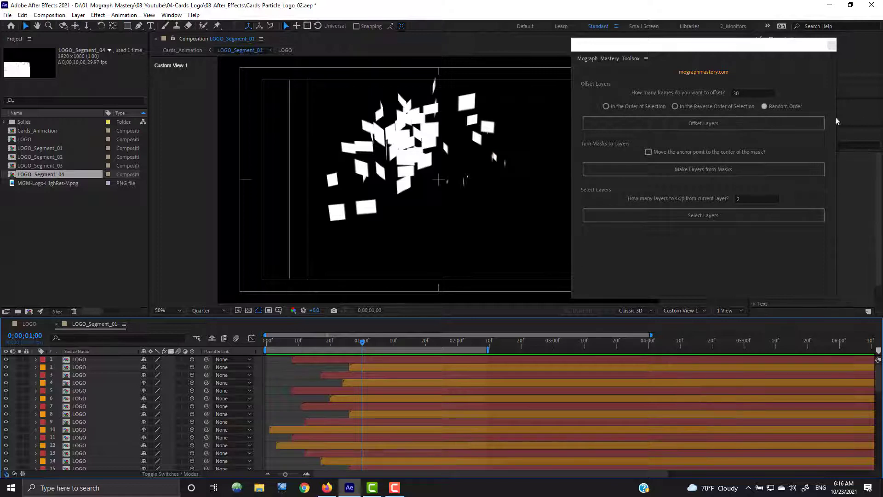
# Step: Undo the random and reverse-order offsets of the LOGO layers, then clear the selection and preview the animation
pyautogui.click(742, 92)
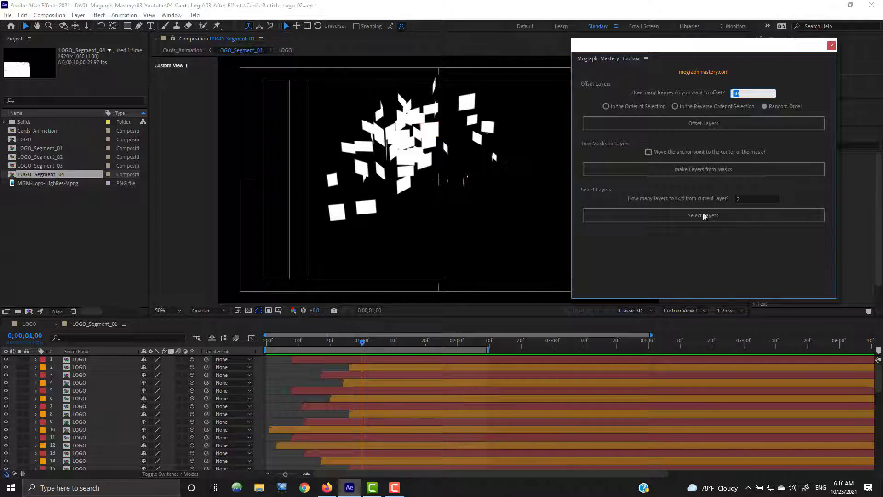
pyautogui.click(294, 379)
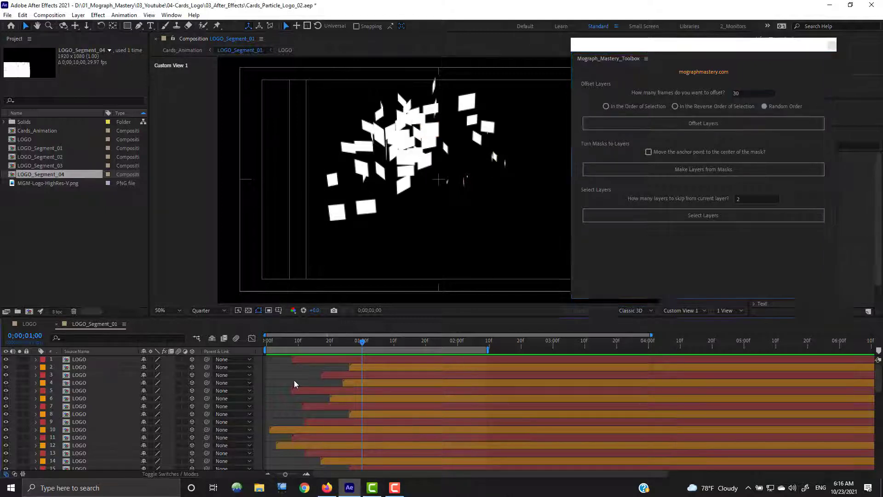
pyautogui.hotkey('ctrl', 'z')
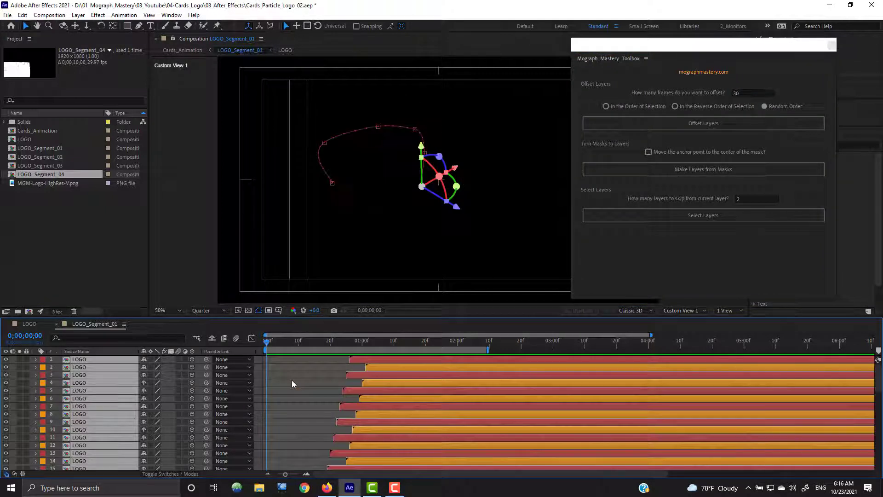
pyautogui.hotkey('ctrl', 'z')
pyautogui.hotkey('ctrl', 'z')
pyautogui.hotkey('ctrl', 'z')
pyautogui.hotkey('ctrl', 'z')
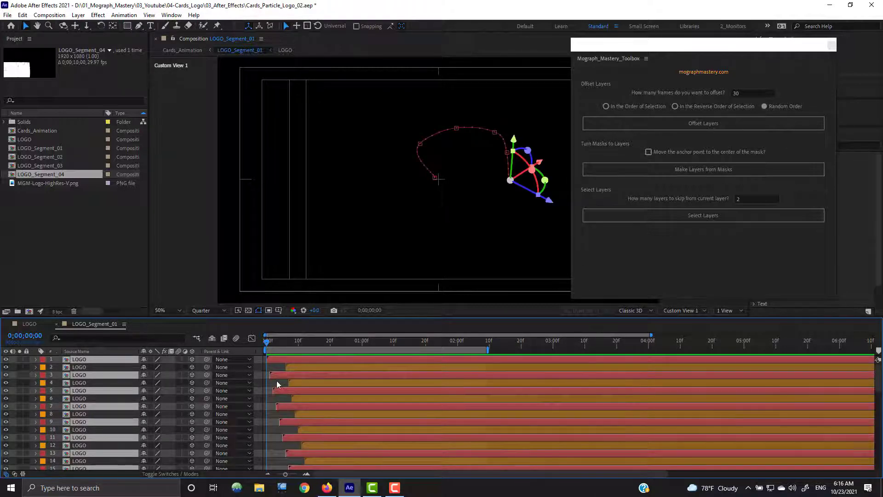
pyautogui.click(277, 381)
pyautogui.press('space')
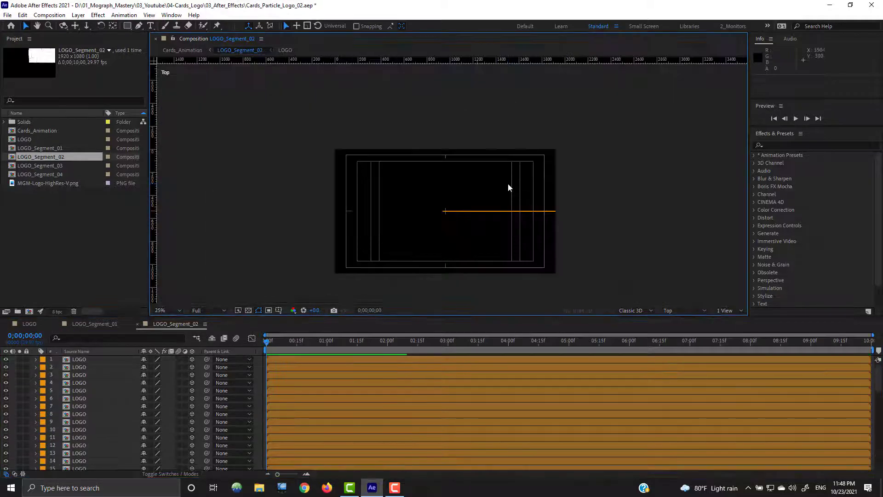
# Step: Add Position and Y Rotation keyframes at 0;00;01;00 to all LOGO layers in LOGO_Segment_02
pyautogui.hotkey('ctrl', 'a')
pyautogui.press('p')
pyautogui.moveTo(872, 335); pyautogui.dragTo(440, 336)
pyautogui.click(478, 343)
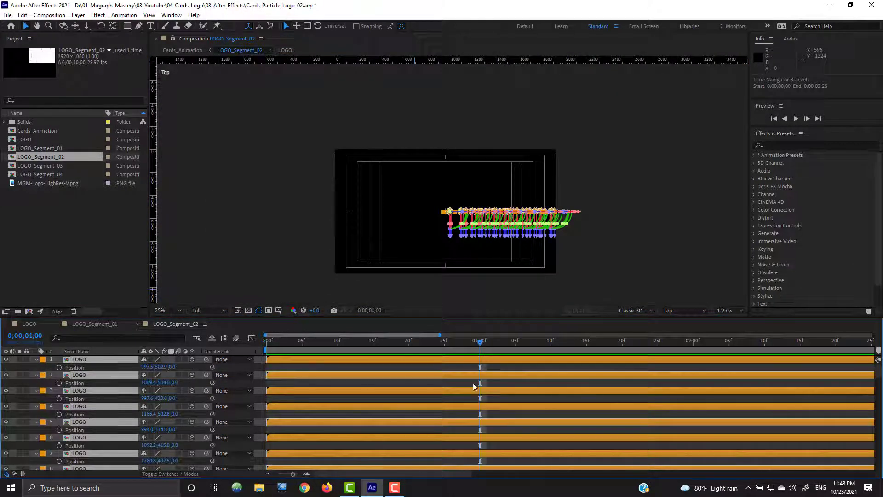
pyautogui.click(59, 368)
pyautogui.press('r')
pyautogui.click(59, 383)
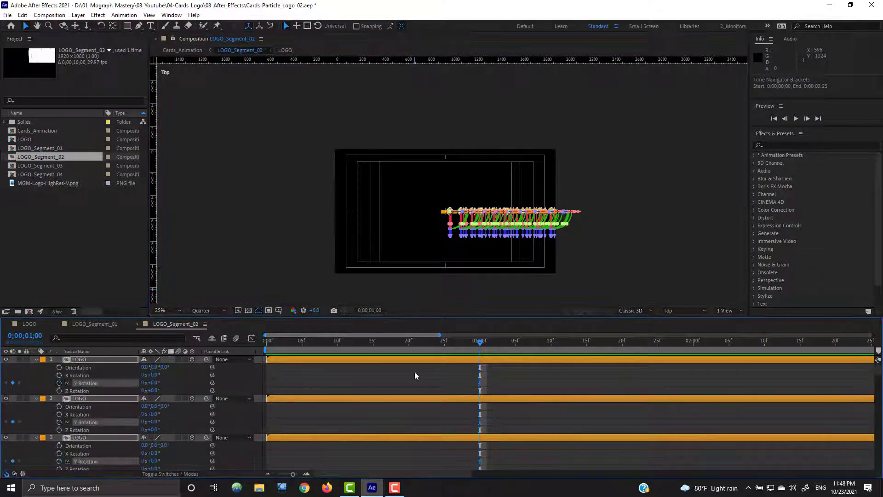
# Step: Add a Scale keyframe at about 0;00;00;10 to all selected LOGO layers
pyautogui.press('s')
pyautogui.click(337, 342)
pyautogui.click(59, 367)
# Step: Keyframe Position at 0;00;00;00 for all LOGO layers, offsetting them about -480 px in X and -280 px in Z
pyautogui.click(266, 344)
pyautogui.press('p')
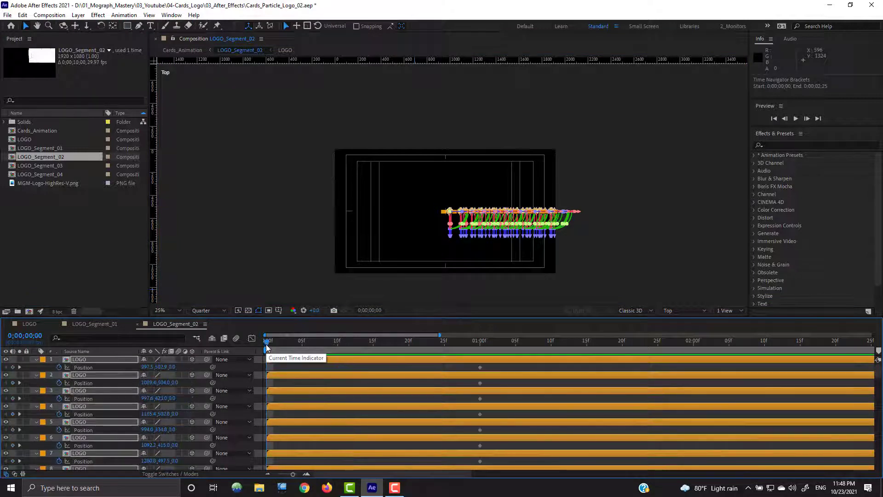
pyautogui.moveTo(581, 214); pyautogui.dragTo(550, 244)
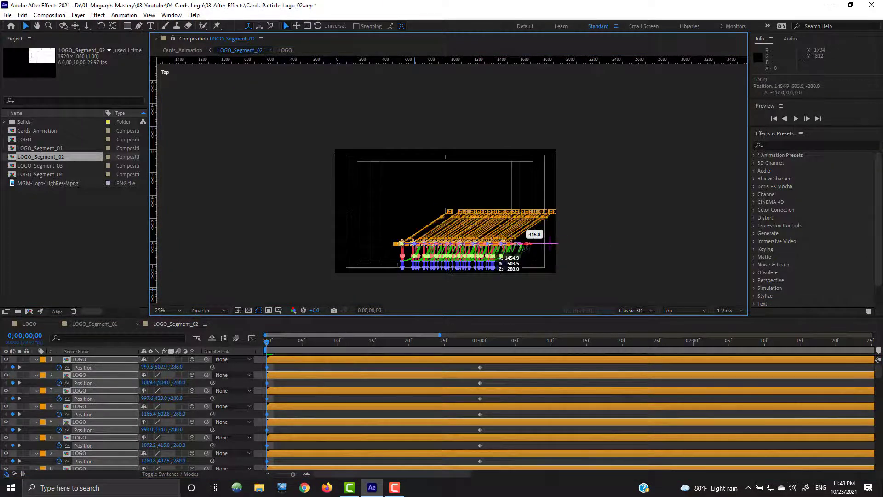
# Step: Bend the LOGO layers' motion paths with Position keyframes at 0;00;00;10 and 0;00;00;20, at Z values of about 193 and 372
pyautogui.click(337, 343)
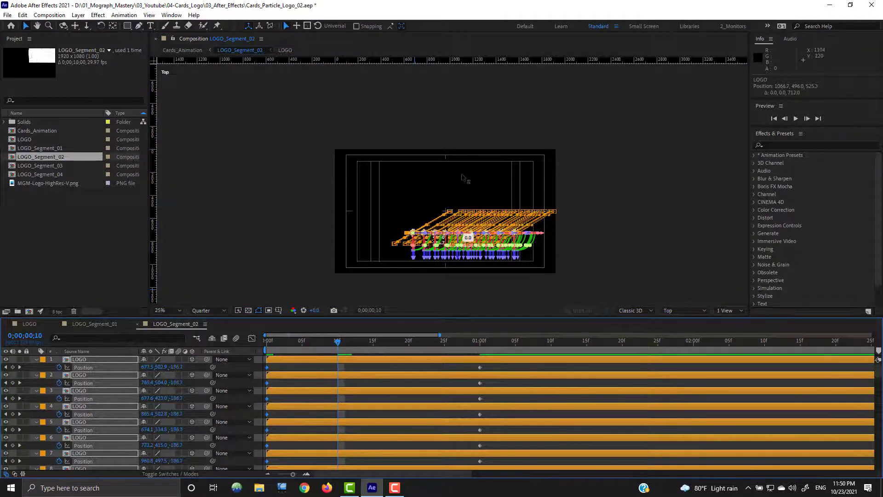
pyautogui.moveTo(462, 177); pyautogui.dragTo(459, 216)
pyautogui.moveTo(541, 189)
pyautogui.mouseDown()
pyautogui.moveTo(486, 195)
pyautogui.moveTo(549, 174)
pyautogui.mouseUp()
pyautogui.click(408, 343)
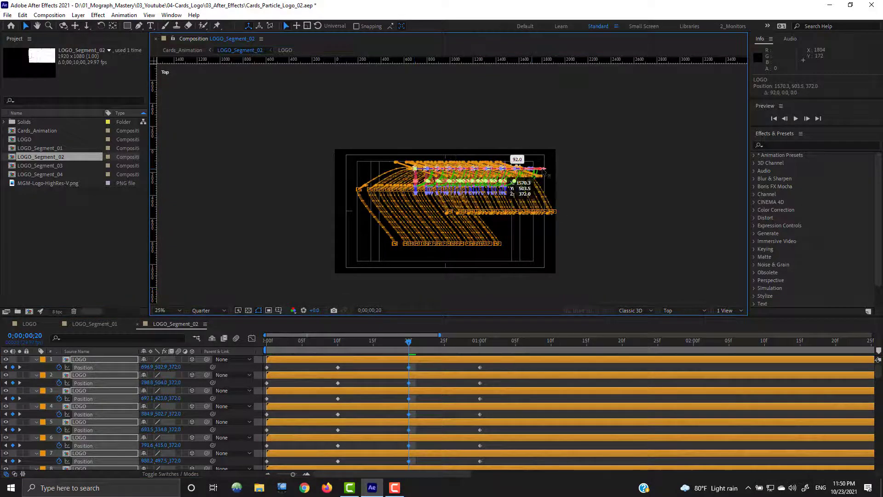
# Step: Move the LOGO layers about 124 px along negative Z at the 0;00;00;10 Position keyframe
pyautogui.click(339, 344)
pyautogui.scroll(2, 505, 213)
pyautogui.press('space')
pyautogui.moveTo(507, 243); pyautogui.dragTo(531, 199)
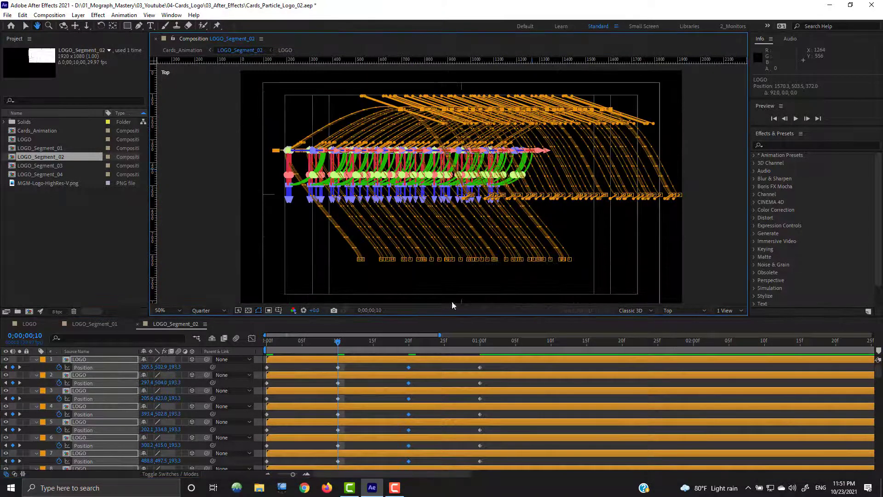
pyautogui.moveTo(390, 213); pyautogui.dragTo(390, 230)
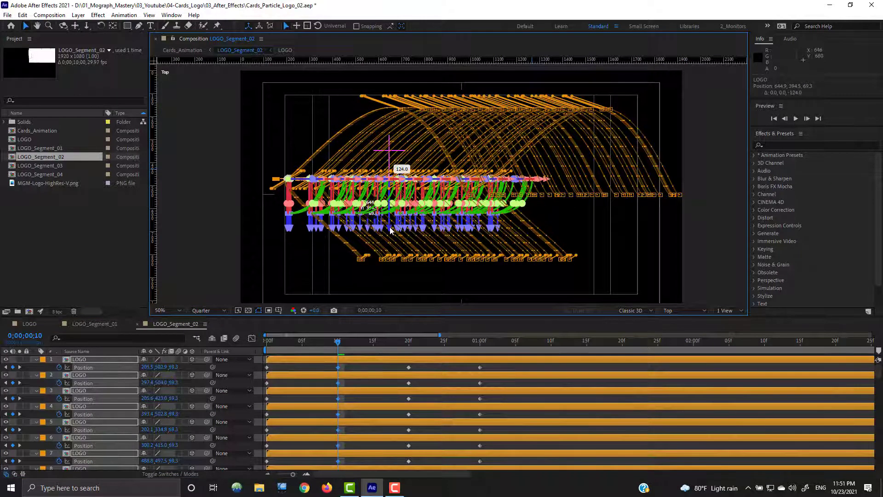
# Step: Move the LOGO layers' starting Position at 0;00;00;00 to a Z value of about -382
pyautogui.click(267, 344)
pyautogui.moveTo(494, 316); pyautogui.dragTo(494, 335)
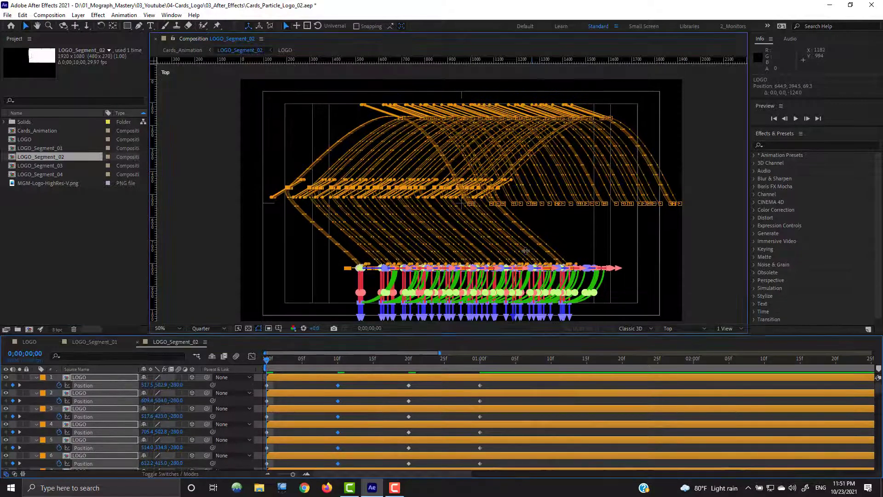
pyautogui.press('space')
pyautogui.moveTo(523, 258); pyautogui.dragTo(526, 245)
pyautogui.hotkey('ctrl', 'r')
pyautogui.moveTo(407, 316); pyautogui.dragTo(411, 322)
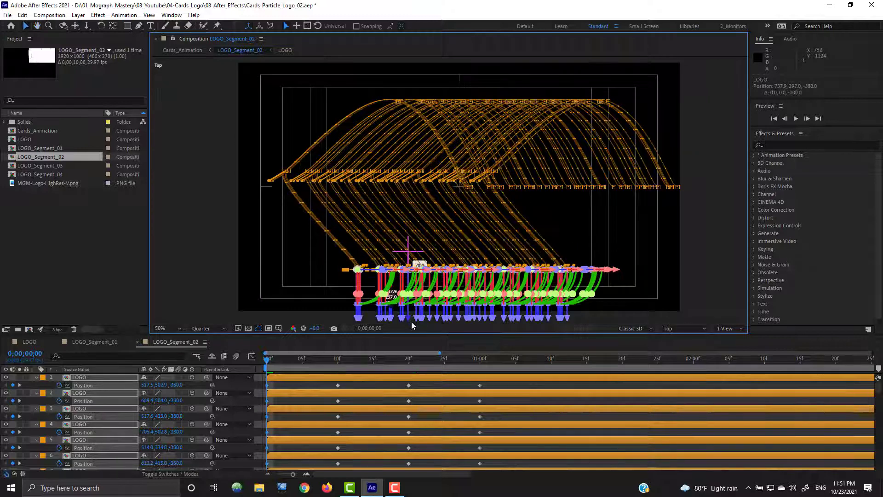
# Step: Add Position keyframes at 0;00;00;05 and 0;00;00;15 to all selected LOGO layers, rounding out their motion paths
pyautogui.click(301, 362)
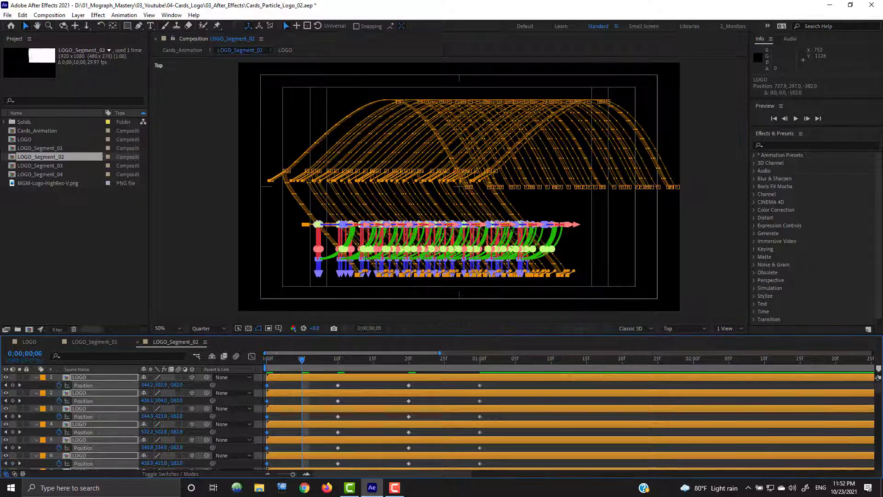
pyautogui.moveTo(580, 224); pyautogui.dragTo(549, 226)
pyautogui.click(373, 361)
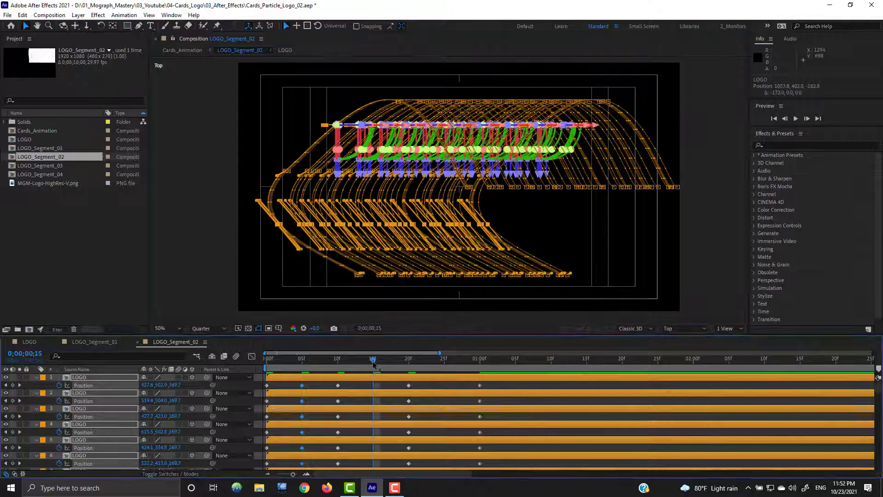
pyautogui.moveTo(544, 122); pyautogui.dragTo(541, 123)
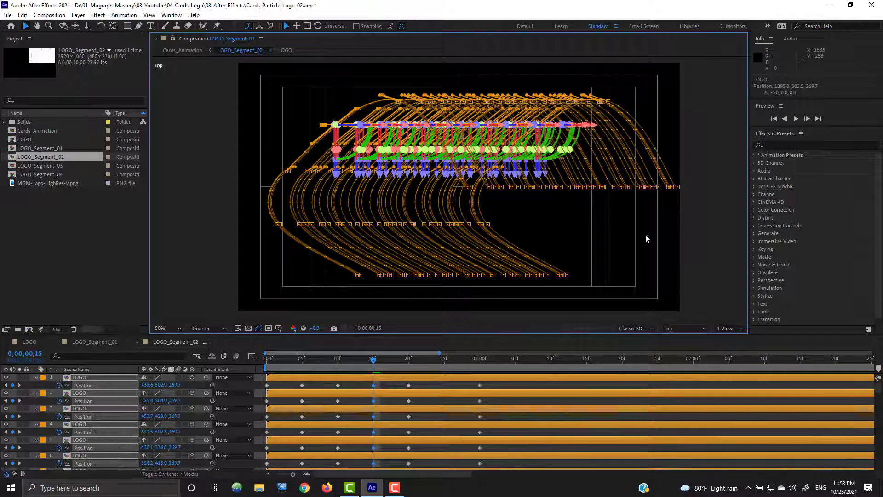
# Step: Shift the LOGO layers about -68 px in X at 0;00;00;10 and fine-tune their X position at 0;00;00;15
pyautogui.press('j')
pyautogui.moveTo(544, 170); pyautogui.dragTo(519, 170)
pyautogui.click(374, 362)
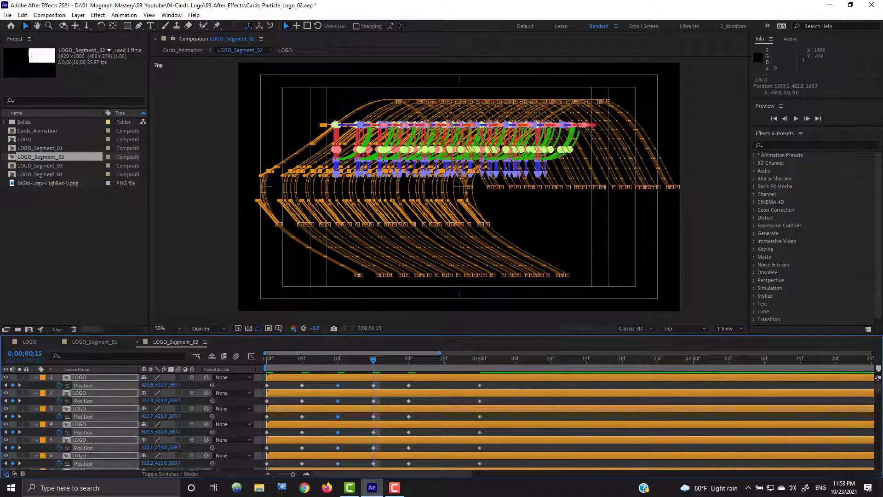
pyautogui.moveTo(583, 125); pyautogui.dragTo(570, 127)
# Step: Ease the final Position keyframes of all LOGO layers at 0;00;01;00
pyautogui.moveTo(490, 384); pyautogui.dragTo(471, 468)
pyautogui.rightClick(480, 459)
pyautogui.moveTo(513, 452)
pyautogui.click(607, 391)
# Step: At 0;00;00;00, set all LOGO layers' Y Rotation to -1 full turn and their Scale to 0%
pyautogui.moveTo(374, 361); pyautogui.dragTo(257, 366)
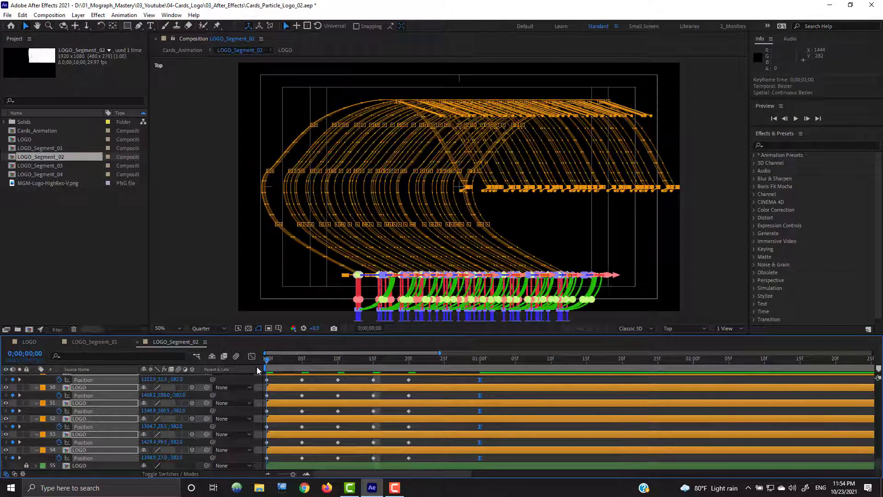
pyautogui.press('r')
pyautogui.press('u')
pyautogui.click(143, 402)
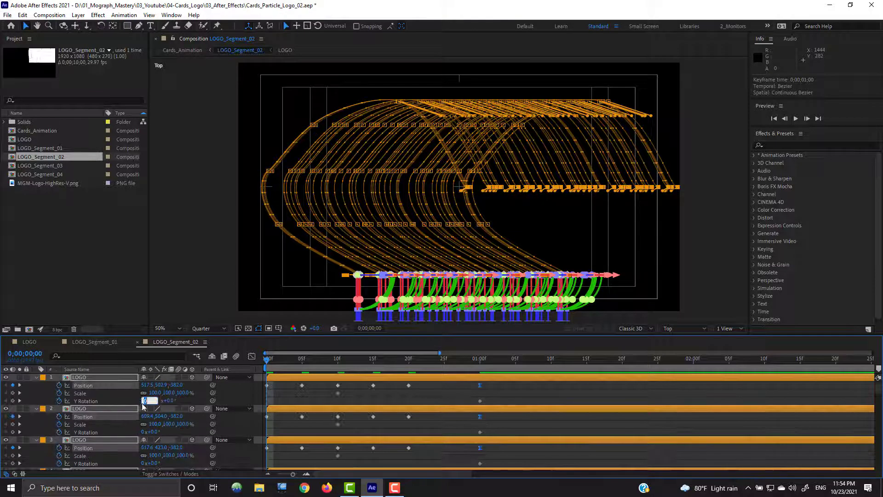
pyautogui.write('-1')
pyautogui.press('Return')
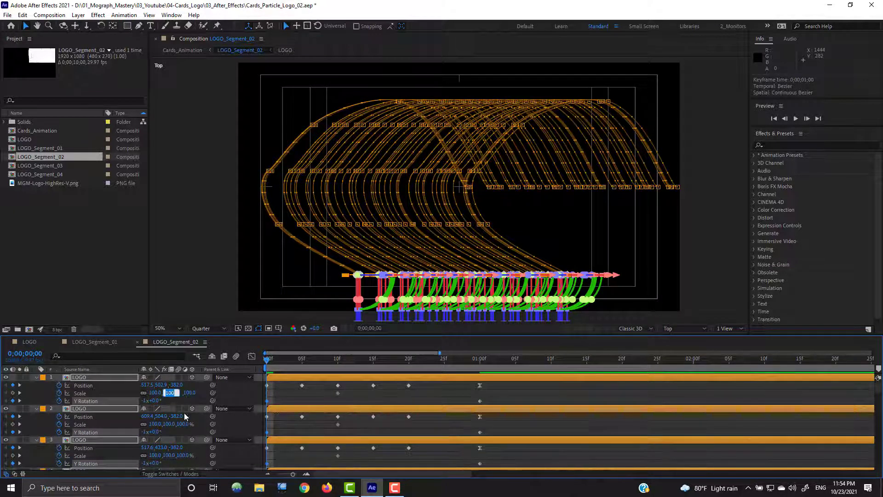
pyautogui.press('Return')
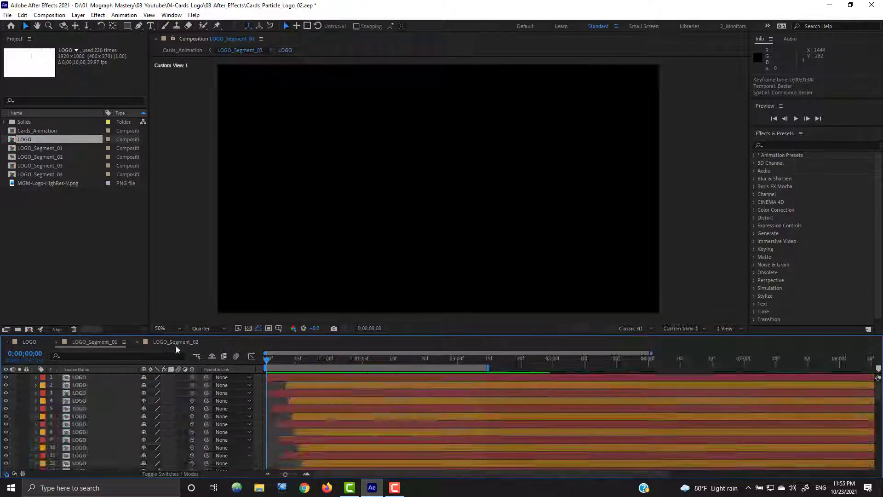
# Step: Ease the final Y Rotation keyframes of the LOGO layers at 0;00;01;00
pyautogui.moveTo(446, 373); pyautogui.dragTo(457, 458)
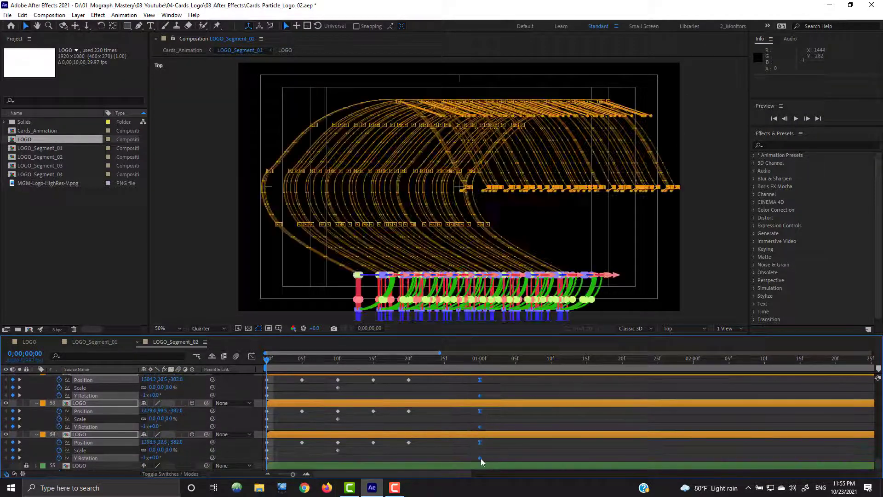
pyautogui.rightClick(481, 458)
pyautogui.moveTo(543, 451)
pyautogui.click(623, 401)
# Step: Switch the composition to Custom View 1 and collapse the LOGO layers' properties in the timeline
pyautogui.click(686, 329)
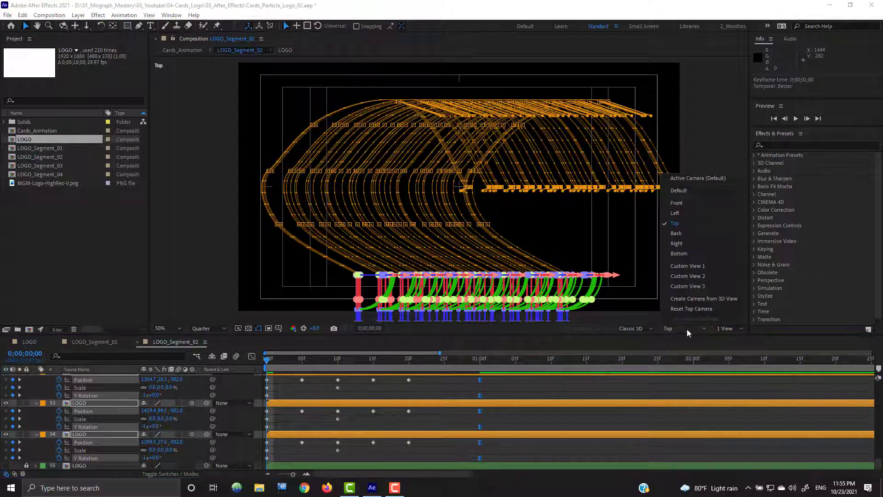
pyautogui.click(694, 270)
pyautogui.press('u')
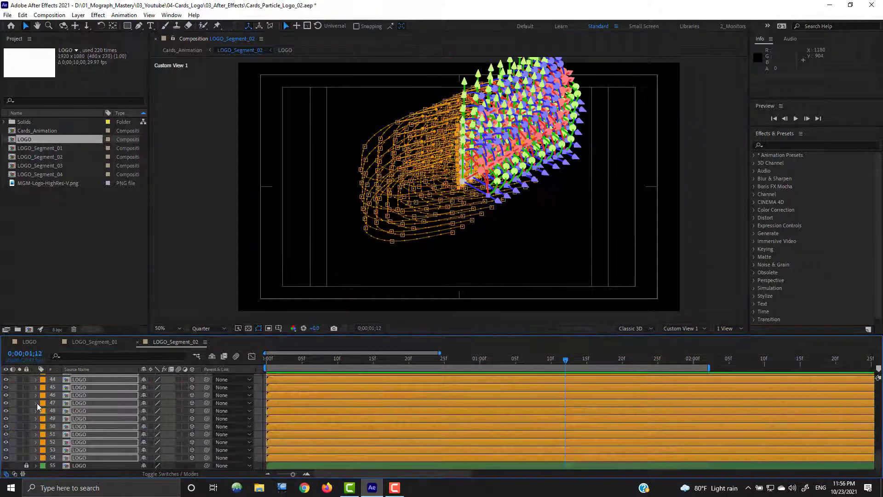
pyautogui.click(13, 406)
# Step: With Mograph_Mastery_Toolbox, offset every other LOGO layer from the first by 1 frame in selection order and label them blue
pyautogui.click(171, 15)
pyautogui.click(216, 423)
pyautogui.click(221, 287)
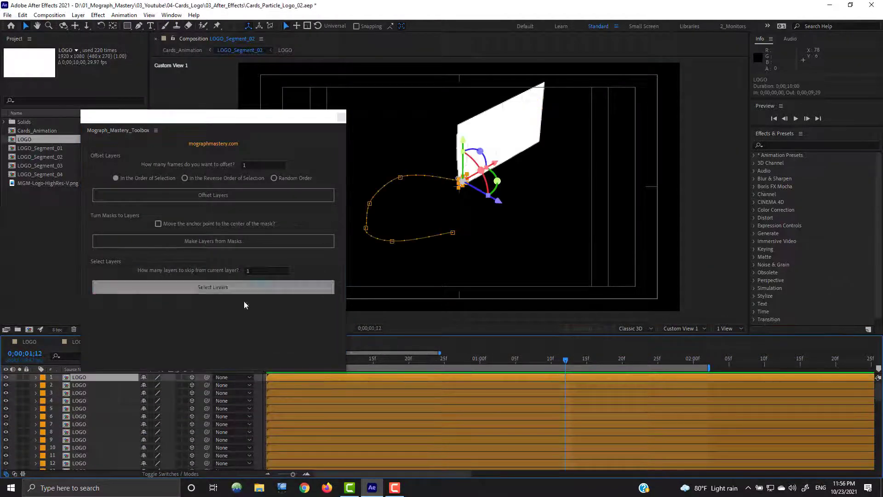
pyautogui.click(43, 378)
pyautogui.click(69, 295)
pyautogui.click(224, 195)
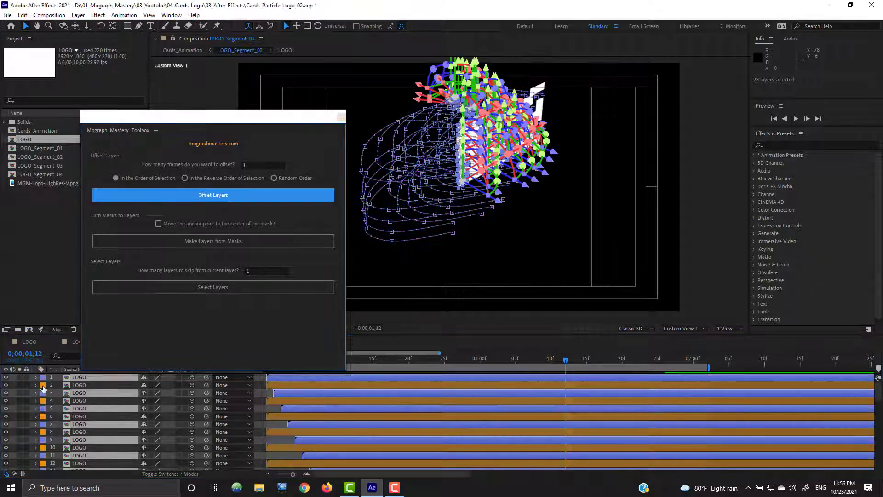
# Step: Offset the remaining orange LOGO layers by 1 frame in selection order, with the group starting at 0;00;00;05
pyautogui.click(44, 386)
pyautogui.click(44, 384)
pyautogui.click(43, 386)
pyautogui.click(69, 203)
pyautogui.click(213, 195)
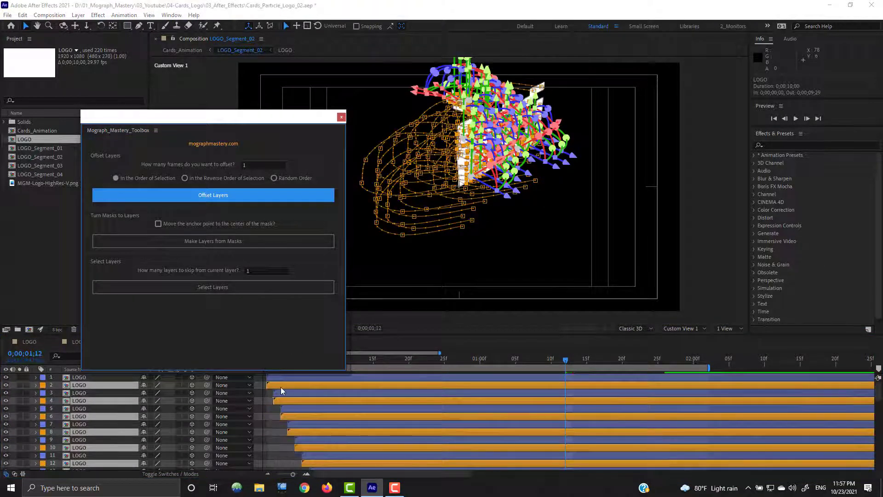
pyautogui.moveTo(296, 385)
pyautogui.mouseDown()
pyautogui.moveTo(308, 384)
pyautogui.moveTo(284, 386)
pyautogui.moveTo(310, 385)
pyautogui.mouseUp()
# Step: Close the layer toolbox and preview the LOGO_Segment_02 animation from the beginning
pyautogui.click(341, 118)
pyautogui.click(267, 361)
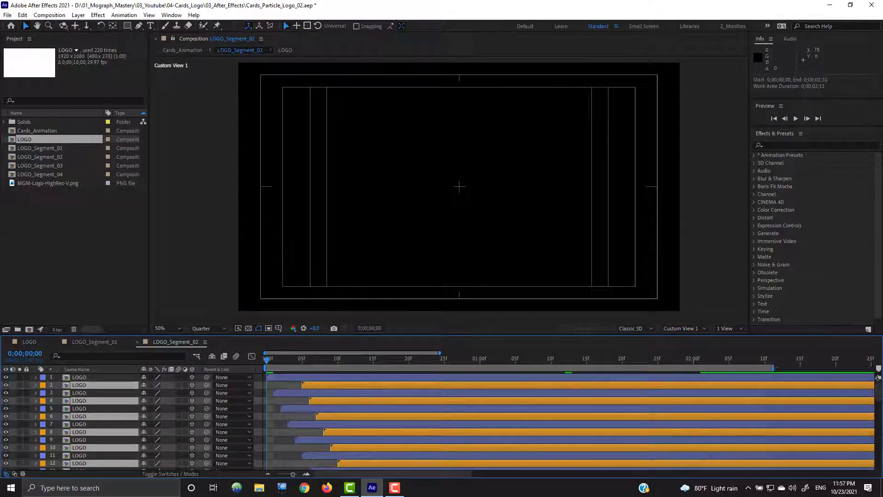
pyautogui.press('space')
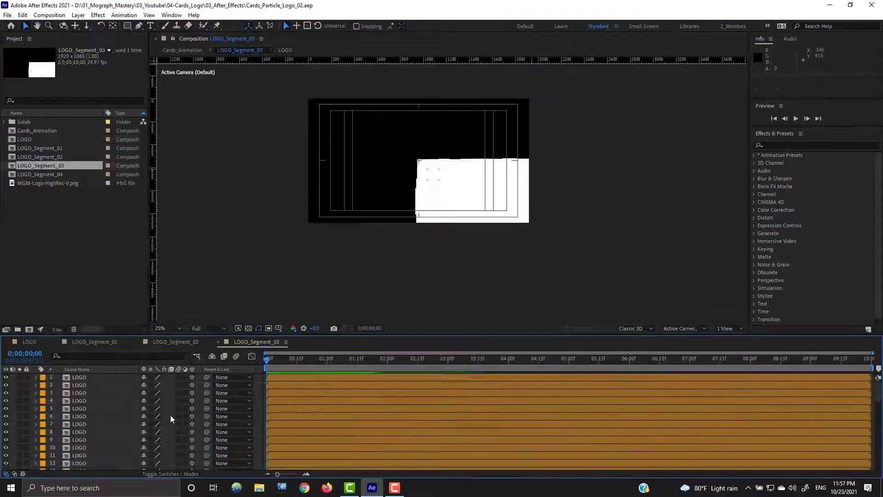
# Step: In LOGO_Segment_03, add Position keyframes at 0;00;01;00 to all LOGO layers and end the work area at 0;00;01;21
pyautogui.click(79, 377)
pyautogui.hotkey('ctrl', 'a')
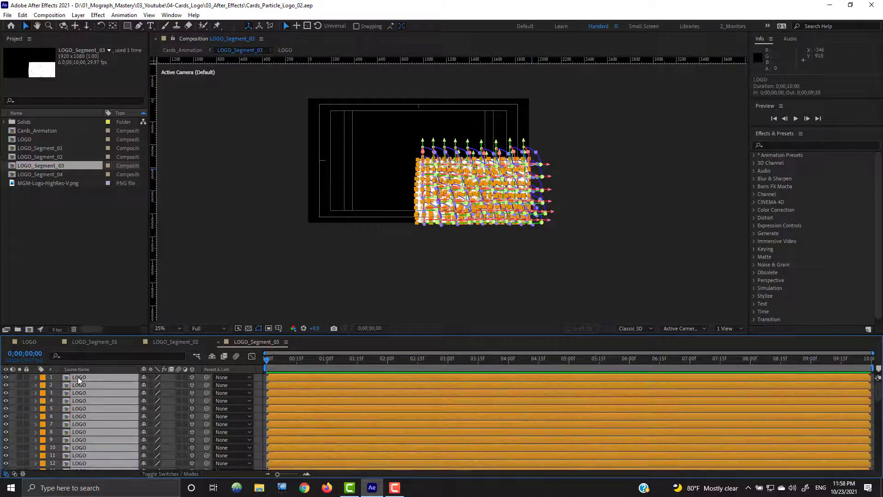
pyautogui.press('p')
pyautogui.moveTo(873, 353); pyautogui.dragTo(595, 368)
pyautogui.press('n')
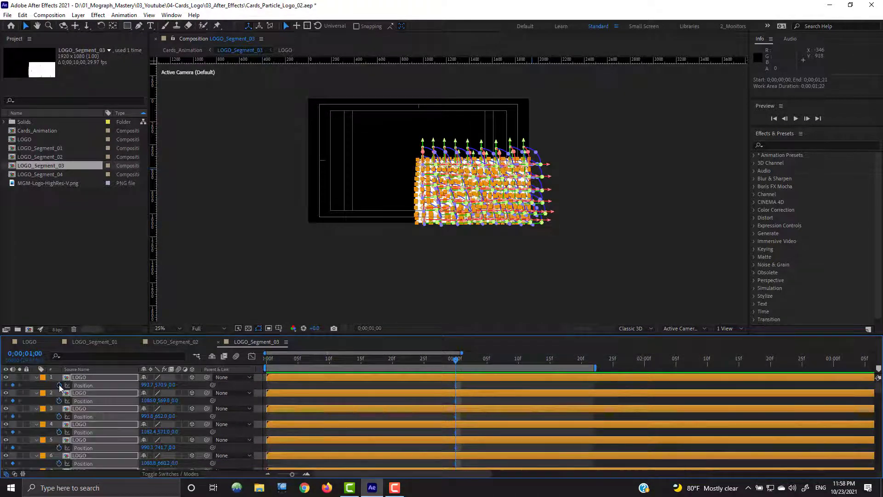
# Step: Add Y Rotation keyframes at 0;00;01;00 and Scale keyframes at 0;00;00;10 to all LOGO layers in LOGO_Segment_03
pyautogui.press('r')
pyautogui.press('s')
pyautogui.click(330, 366)
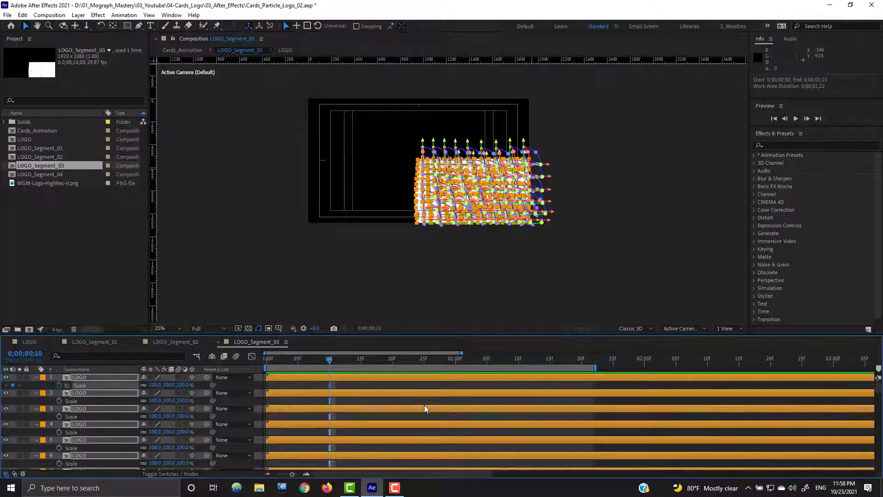
# Step: Reveal the LOGO layers' keyframes, then show LOGO_Segment_03 in Top view at Quarter resolution
pyautogui.press('u')
pyautogui.moveTo(13, 385); pyautogui.dragTo(13, 401)
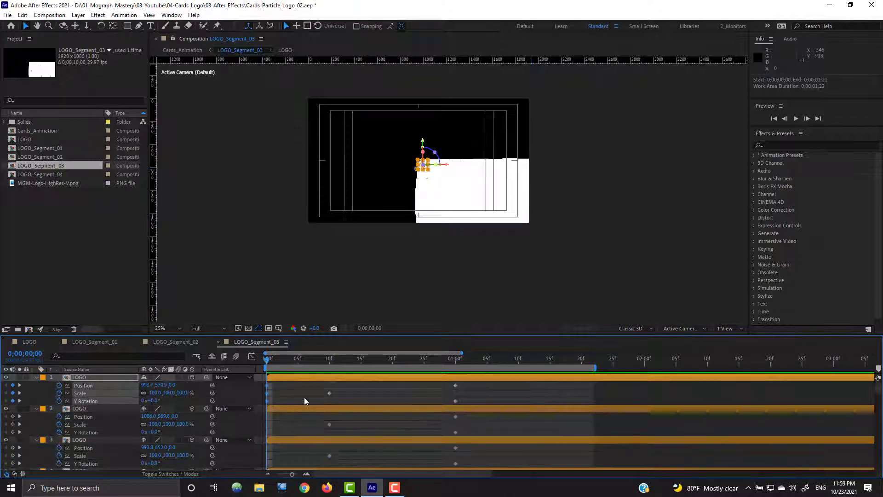
pyautogui.hotkey('ctrl', 'z')
pyautogui.click(679, 328)
pyautogui.click(688, 263)
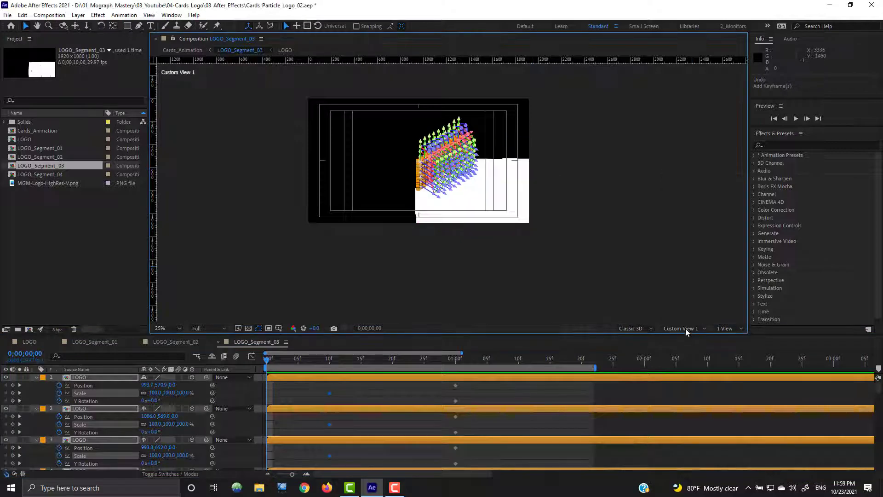
pyautogui.click(686, 329)
pyautogui.click(674, 226)
pyautogui.click(208, 329)
pyautogui.click(215, 381)
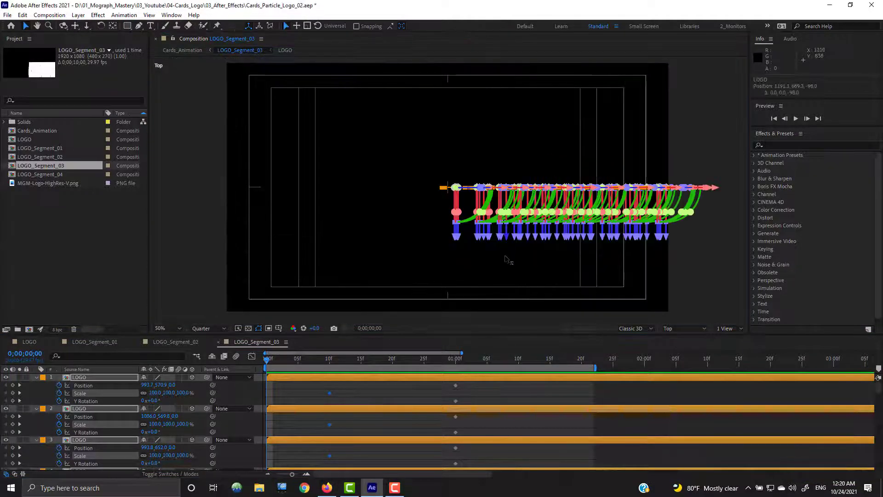
# Step: Shape LOGO_Segment_03's curved layer paths with Position keyframes at 0;00;00;00, 0;00;00;10 and 0;00;00;20, starting at about -338 in Z
pyautogui.moveTo(509, 256); pyautogui.dragTo(508, 311)
pyautogui.moveTo(715, 265); pyautogui.dragTo(603, 271)
pyautogui.click(329, 361)
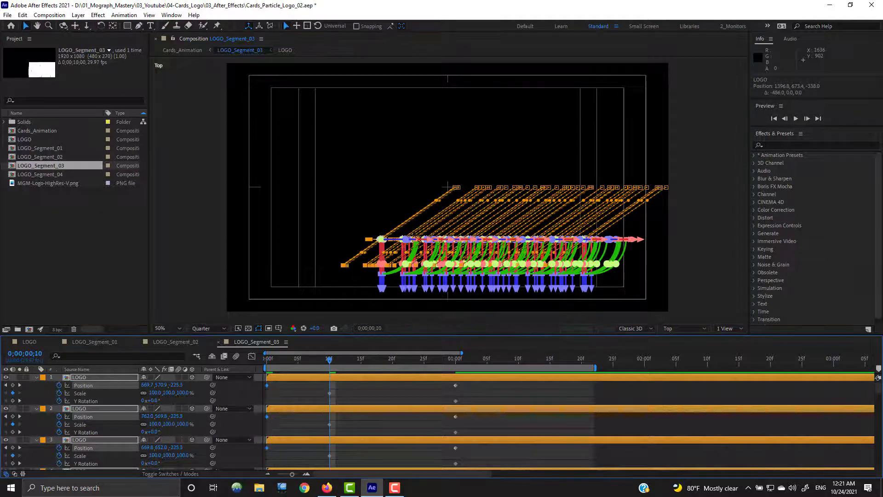
pyautogui.moveTo(405, 288); pyautogui.dragTo(400, 220)
pyautogui.moveTo(639, 172); pyautogui.dragTo(501, 177)
pyautogui.click(393, 362)
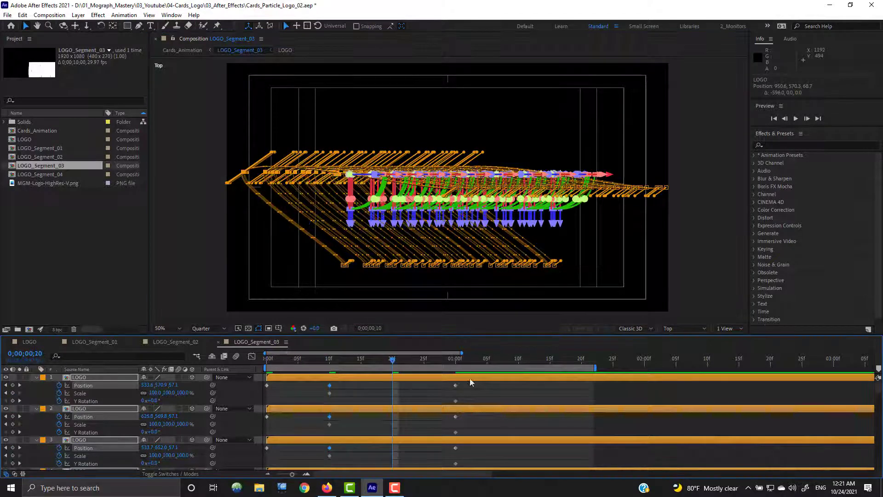
pyautogui.moveTo(429, 128); pyautogui.dragTo(430, 138)
# Step: Round LOGO_Segment_03's layer paths with Position keyframes at 0;00;00;05, shifted about -130 px in X, and at 0;00;00;15
pyautogui.click(298, 362)
pyautogui.moveTo(549, 222); pyautogui.dragTo(523, 224)
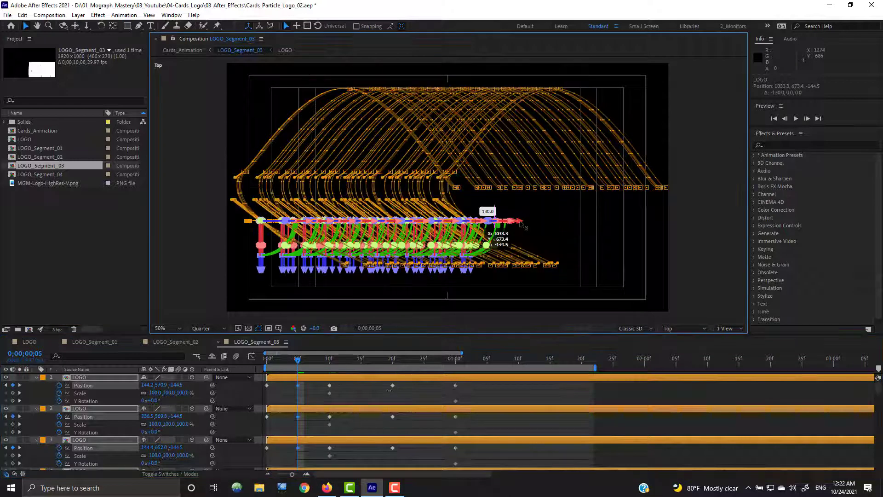
pyautogui.click(363, 362)
pyautogui.moveTo(529, 118); pyautogui.dragTo(543, 117)
# Step: Ease the final keyframes at 0;00;01;00 of all LOGO layers in LOGO_Segment_03
pyautogui.moveTo(447, 385); pyautogui.dragTo(432, 258)
pyautogui.click(265, 365)
pyautogui.press('Return')
pyautogui.rightClick(454, 447)
pyautogui.click(604, 409)
# Step: Collapse the layer properties and use Mograph_Mastery_Toolbox to select every other LOGO layer, skipping 1, with a red label
pyautogui.click(37, 377)
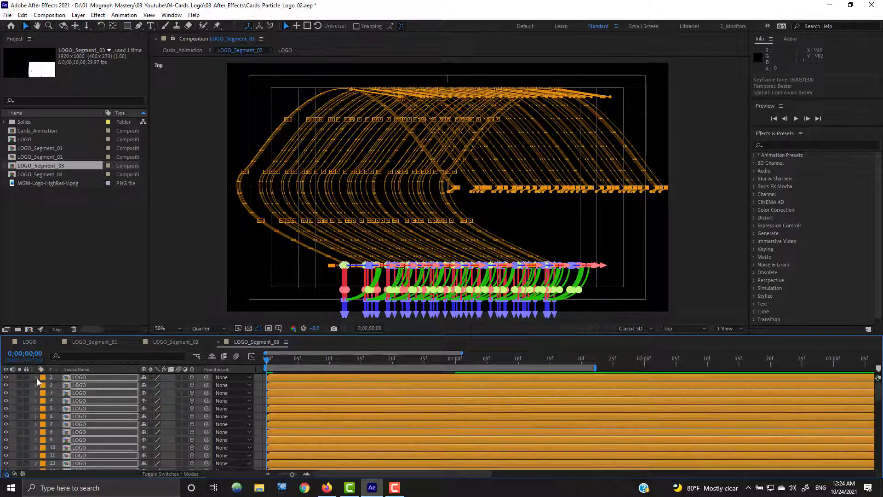
pyautogui.click(76, 378)
pyautogui.click(171, 15)
pyautogui.click(207, 441)
pyautogui.click(654, 253)
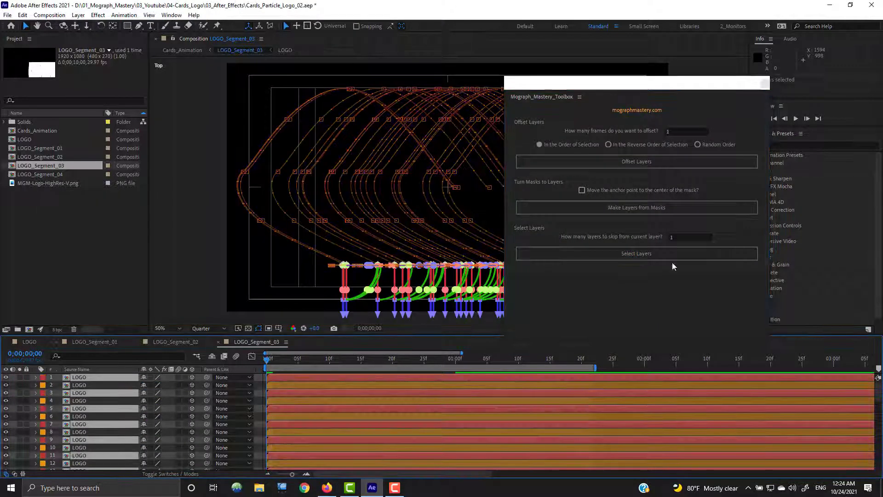
# Step: Offset LOGO_Segment_03's red and orange LOGO layers 1 frame in selection order, starting the orange set at 0;00;00;04
pyautogui.click(667, 162)
pyautogui.click(654, 254)
pyautogui.click(662, 161)
pyautogui.moveTo(279, 385); pyautogui.dragTo(309, 385)
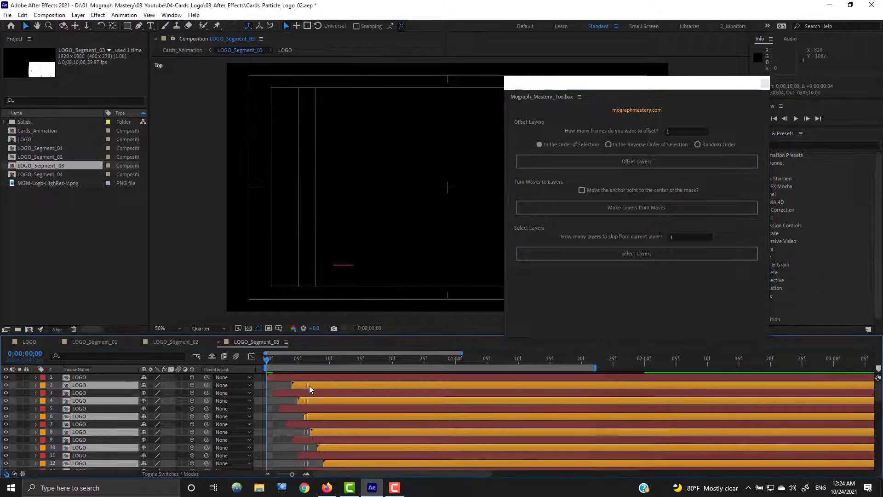
# Step: Close Mograph_Mastery_Toolbox and preview the staggered LOGO_Segment_03 animation from Custom View 1
pyautogui.click(764, 84)
pyautogui.click(673, 329)
pyautogui.click(691, 268)
pyautogui.press('space')
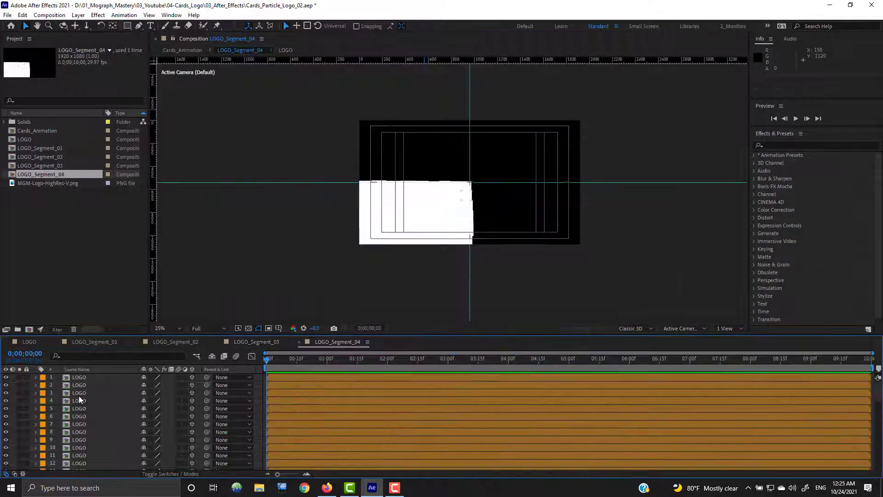
# Step: Reveal Position for all LOGO layers in LOGO_Segment_04 and hide the guides and rulers
pyautogui.hotkey('ctrl', 'a')
pyautogui.press('p')
pyautogui.moveTo(873, 352); pyautogui.dragTo(606, 352)
pyautogui.scroll(2, 506, 251)
pyautogui.hotkey('ctrl', ';')
pyautogui.hotkey('ctrl', 'r')
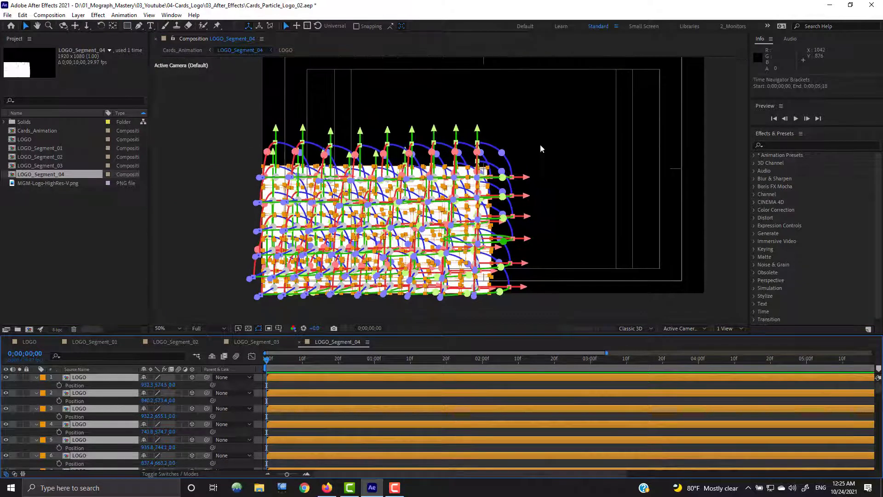
# Step: End LOGO_Segment_04's work area at 0;00;02;01
pyautogui.moveTo(540, 145); pyautogui.dragTo(525, 165)
pyautogui.click(537, 362)
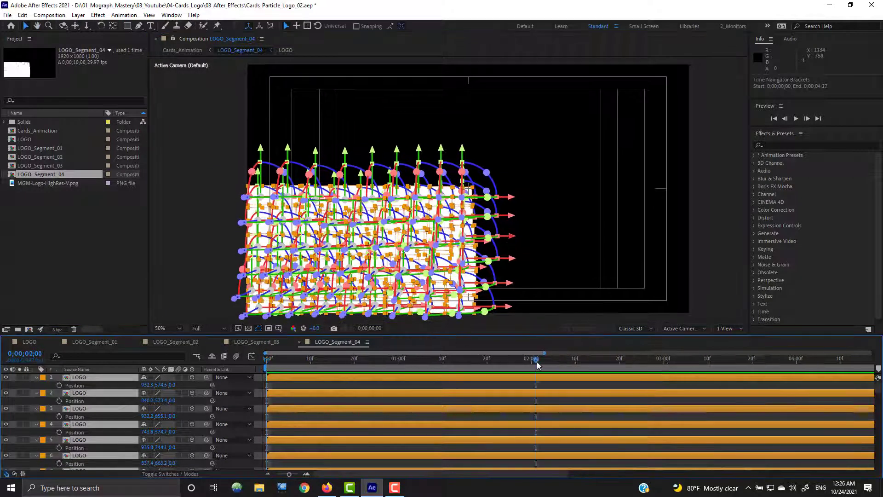
pyautogui.press('n')
pyautogui.moveTo(544, 353); pyautogui.dragTo(440, 353)
# Step: Keyframe Position and Y Rotation of all LOGO_Segment_04 layers at 0;00;01;00, and Scale at 0;00;00;10
pyautogui.click(59, 386)
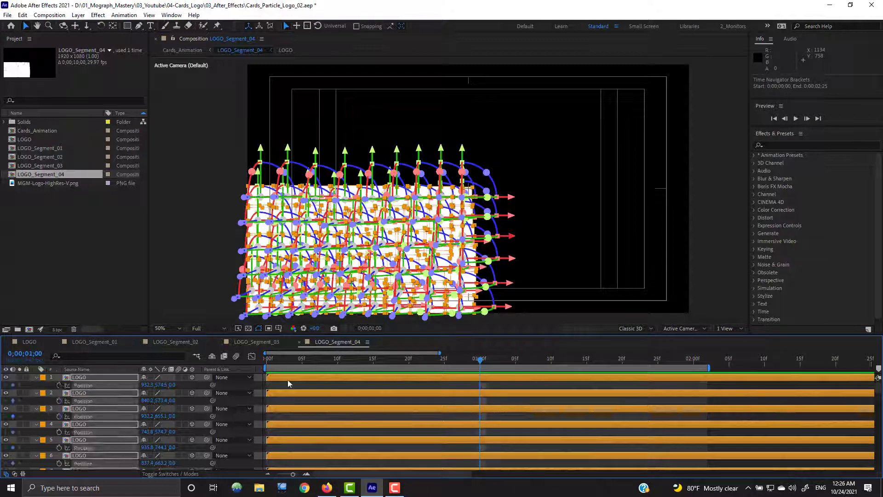
pyautogui.press('r')
pyautogui.click(59, 401)
pyautogui.press('s')
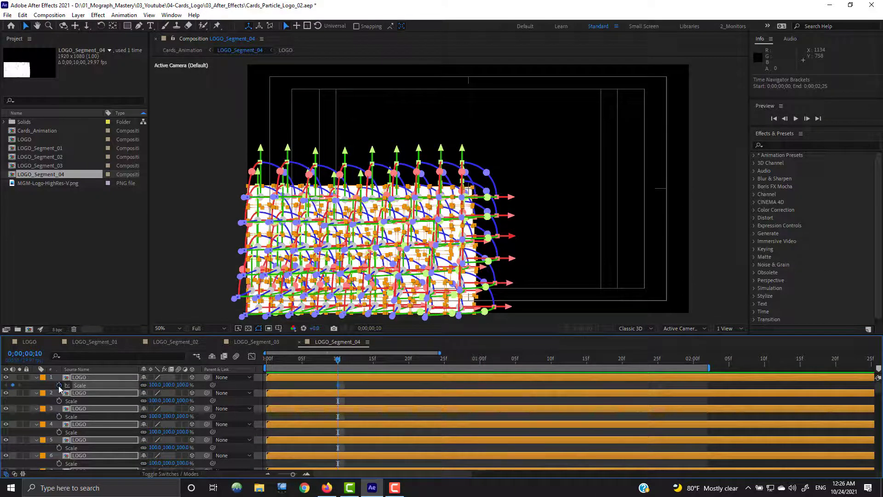
pyautogui.press('u')
pyautogui.press('space')
pyautogui.press('space')
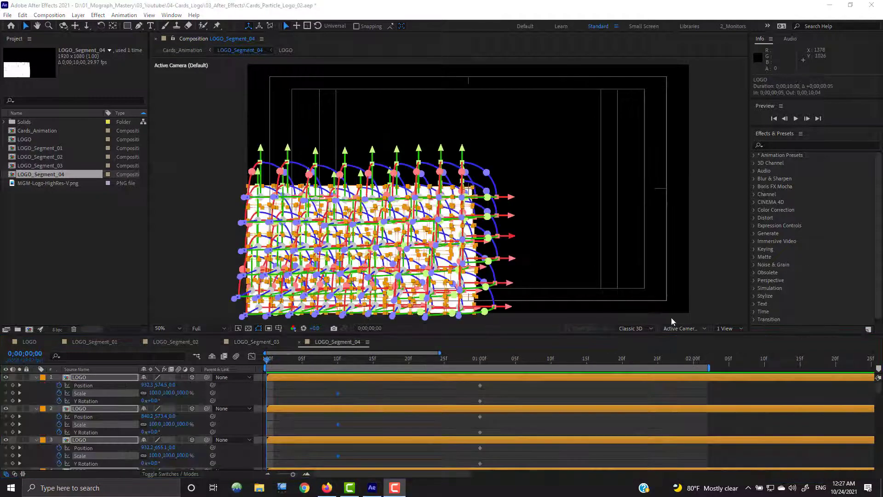
# Step: In Top view, move all LOGO_Segment_04 layers at 0;00;00;00 by about 300 px in X and 474 px in Z
pyautogui.click(682, 328)
pyautogui.click(686, 267)
pyautogui.click(677, 224)
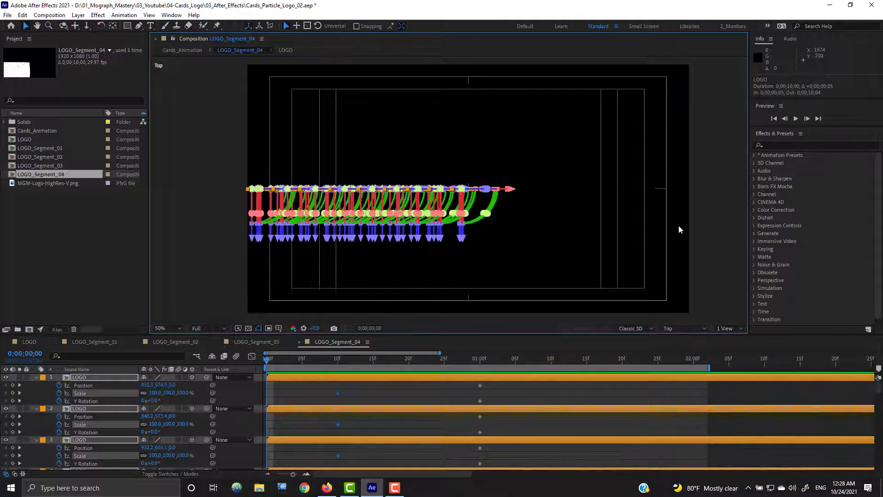
pyautogui.moveTo(422, 92); pyautogui.dragTo(507, 93)
# Step: Curve LOGO_Segment_04's layer paths with Position keyframes at 0;00;00;10, 0;00;00;20 and 0;00;00;05, the last shifted about 188 px in X
pyautogui.click(338, 362)
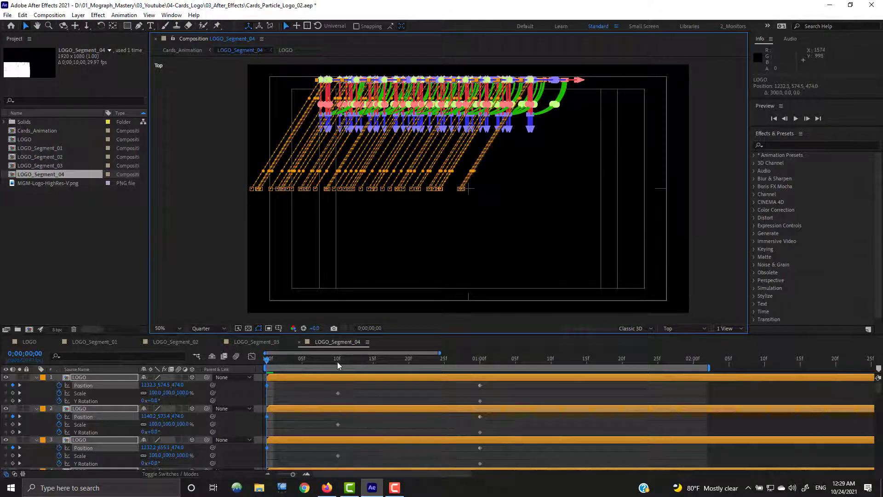
pyautogui.moveTo(502, 172); pyautogui.dragTo(510, 262)
pyautogui.moveTo(654, 216); pyautogui.dragTo(717, 215)
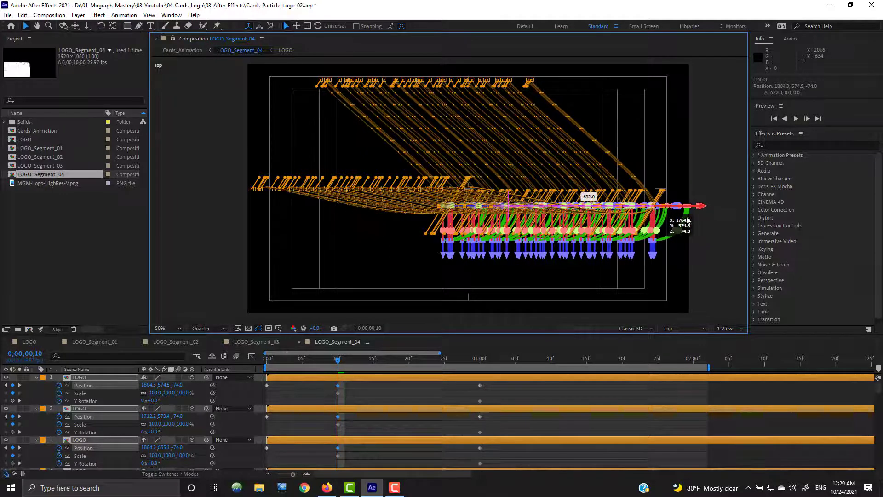
pyautogui.click(408, 360)
pyautogui.moveTo(470, 315); pyautogui.dragTo(475, 341)
pyautogui.click(302, 360)
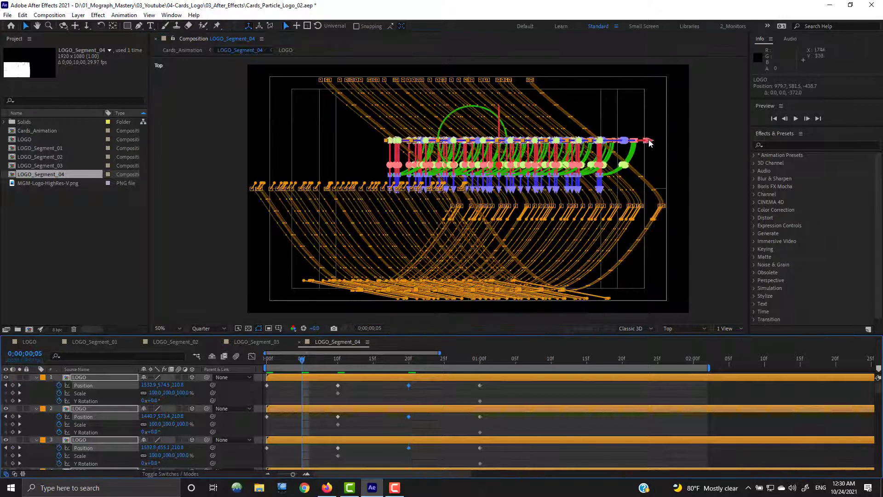
pyautogui.moveTo(653, 143); pyautogui.dragTo(697, 143)
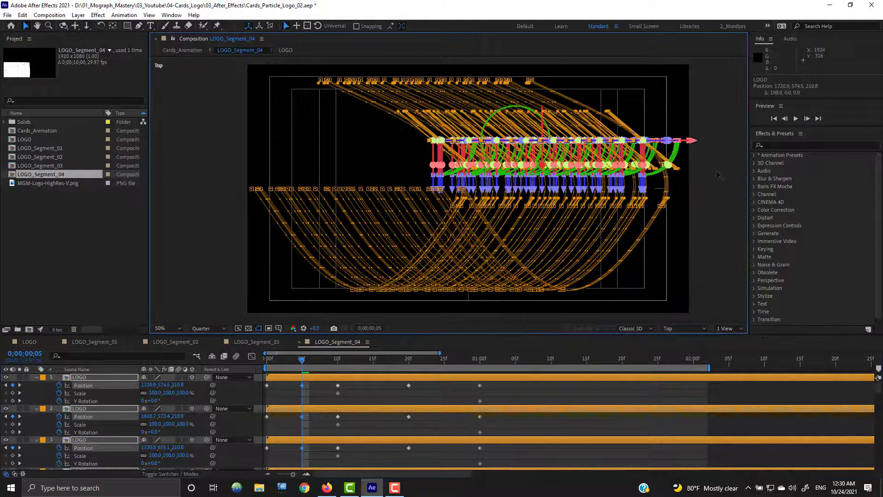
# Step: Set Y Rotation to 1 revolution and Scale to 0% at 0;00;00;00 for all LOGO layers in LOGO_Segment_04
pyautogui.click(266, 366)
pyautogui.write('1')
pyautogui.press('Return')
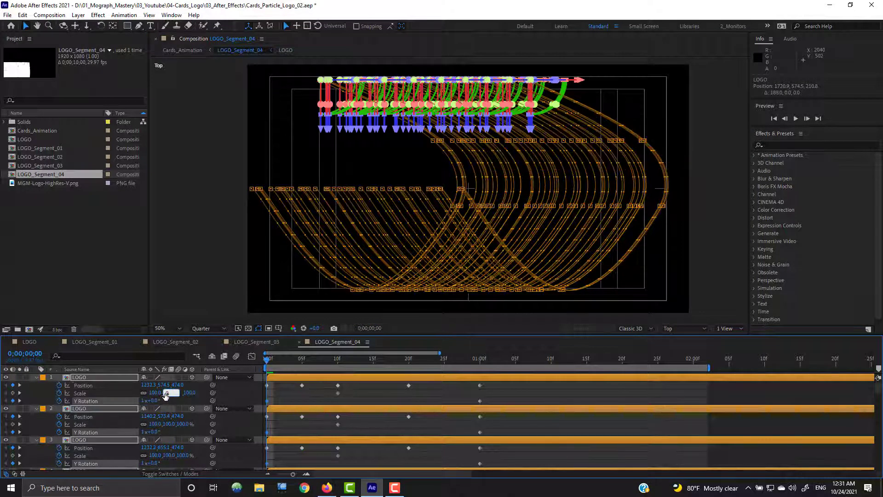
pyautogui.click(166, 394)
pyautogui.write('0')
pyautogui.press('Return')
# Step: Ease the final keyframes at 0;00;01;00 of all LOGO layers in LOGO_Segment_04
pyautogui.moveTo(467, 381); pyautogui.dragTo(487, 453)
pyautogui.rightClick(479, 442)
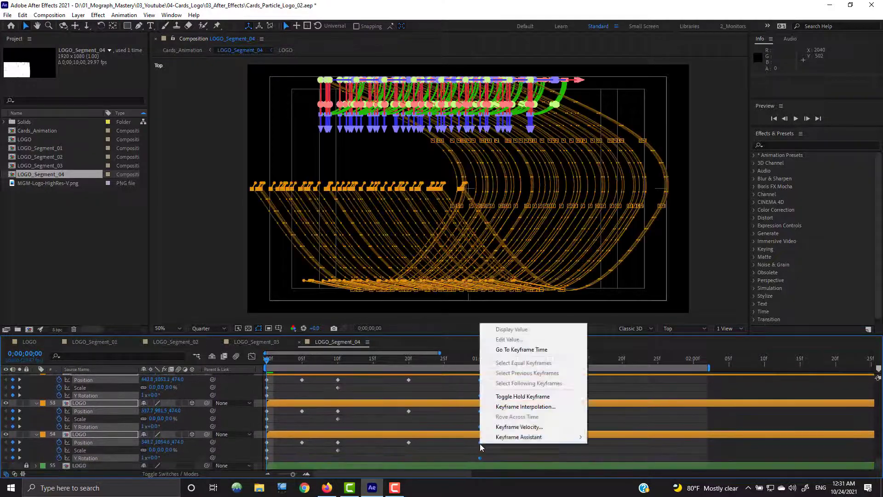
pyautogui.press('Escape')
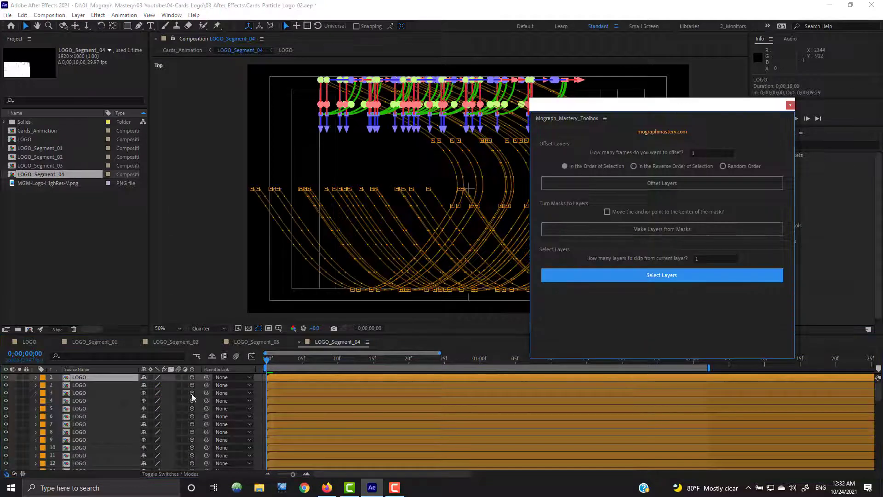
# Step: Label every other LOGO layer in LOGO_Segment_04 red and offset those layers 1 frame in selection order
pyautogui.click(42, 377)
pyautogui.click(72, 222)
pyautogui.click(652, 184)
# Step: Select LOGO_Segment_04's orange-labelled layers, offset them 1 frame in selection order, and start them at 0;00;00;05
pyautogui.click(42, 385)
pyautogui.click(80, 205)
pyautogui.moveTo(310, 385); pyautogui.dragTo(331, 385)
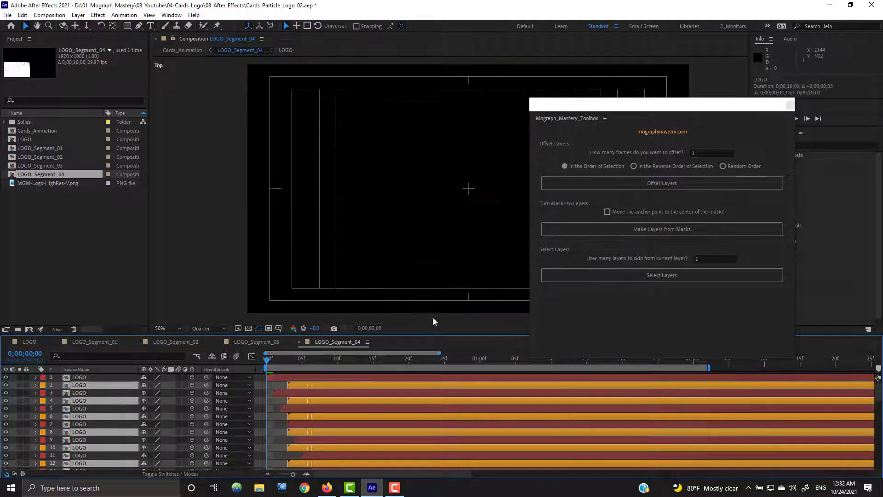
pyautogui.click(662, 183)
pyautogui.moveTo(433, 385); pyautogui.dragTo(447, 386)
# Step: Close Mograph_Mastery_Toolbox and preview the LOGO_Segment_04 animation from Custom View 1
pyautogui.click(790, 105)
pyautogui.moveTo(644, 335); pyautogui.dragTo(644, 293)
pyautogui.click(684, 287)
pyautogui.click(704, 384)
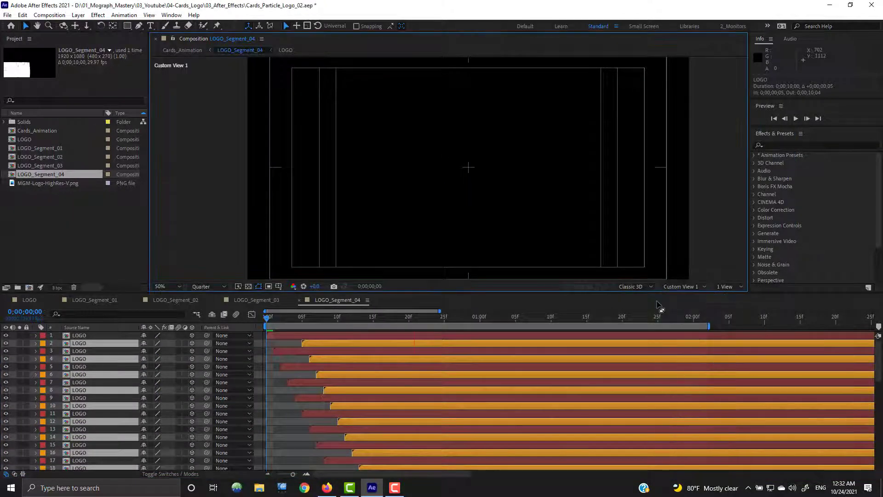
pyautogui.press('space')
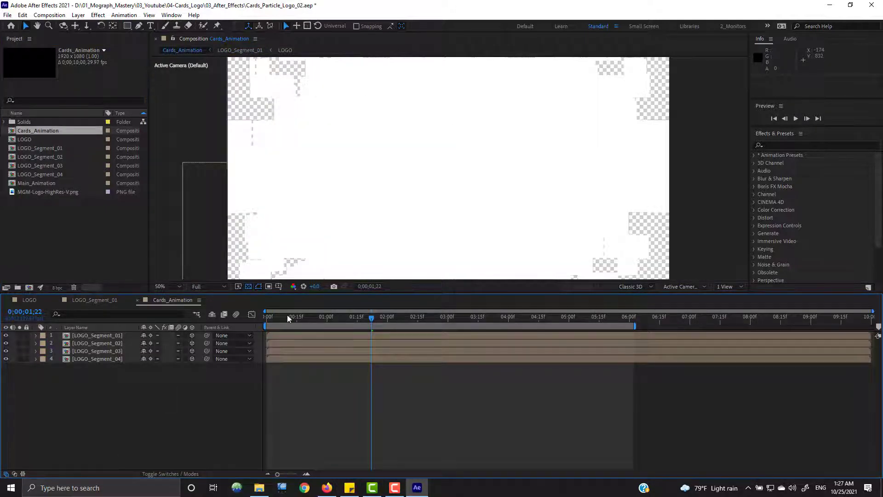
# Step: Turn off the transparency grid in Cards_Animation and scrub through the combined segments
pyautogui.click(282, 317)
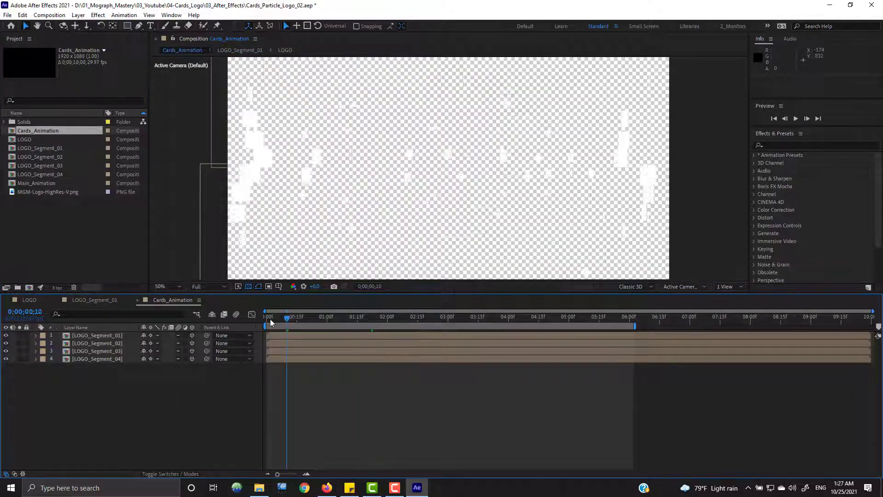
pyautogui.click(248, 286)
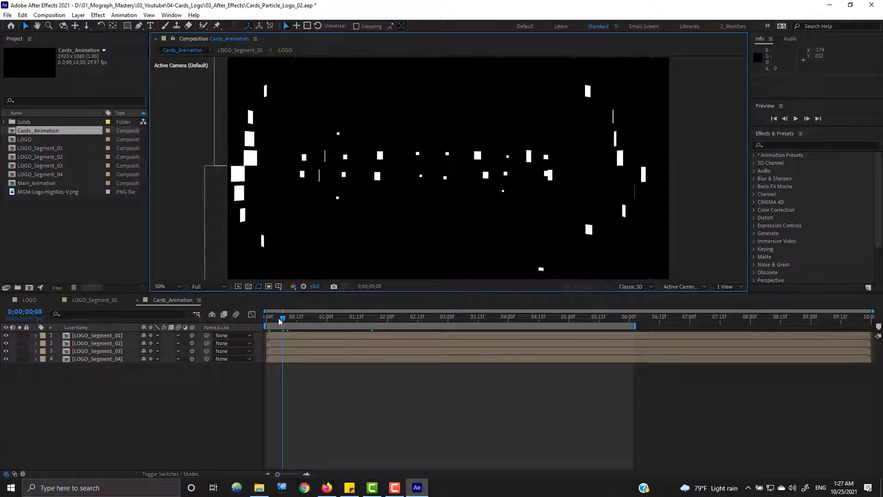
pyautogui.click(272, 316)
pyautogui.moveTo(328, 323); pyautogui.dragTo(363, 323)
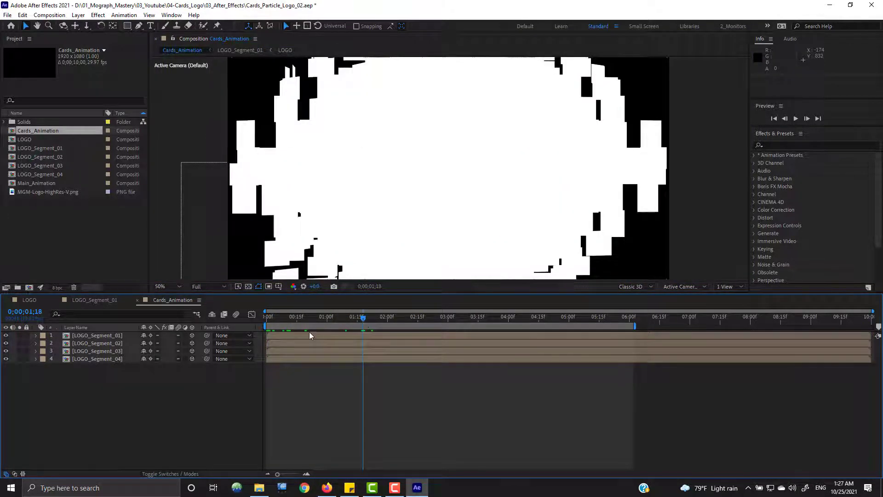
# Step: Hide White Solid 1 and show MGM-Logo-HighRes-V.png in the LOGO composition, and check the result in Cards_Animation
pyautogui.click(32, 300)
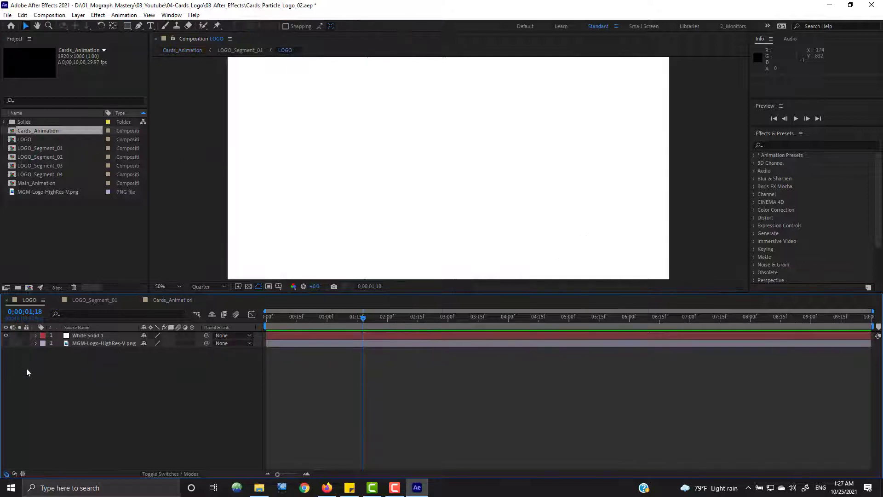
pyautogui.click(6, 336)
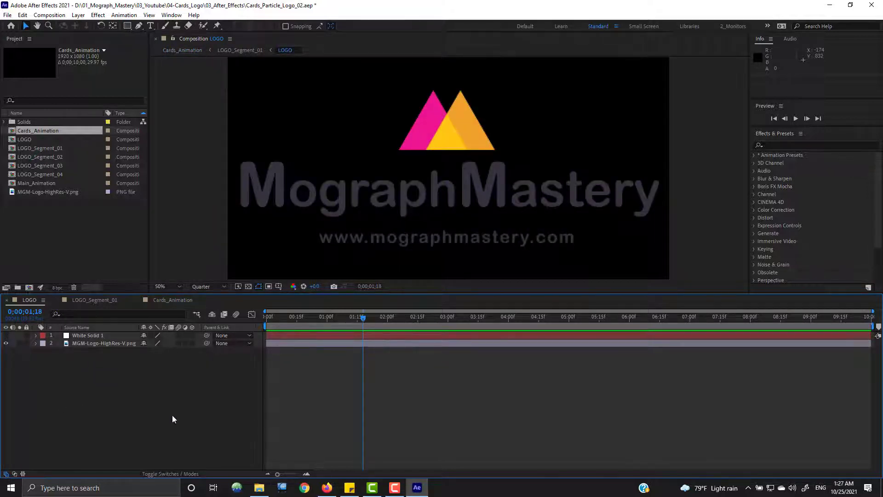
pyautogui.click(181, 302)
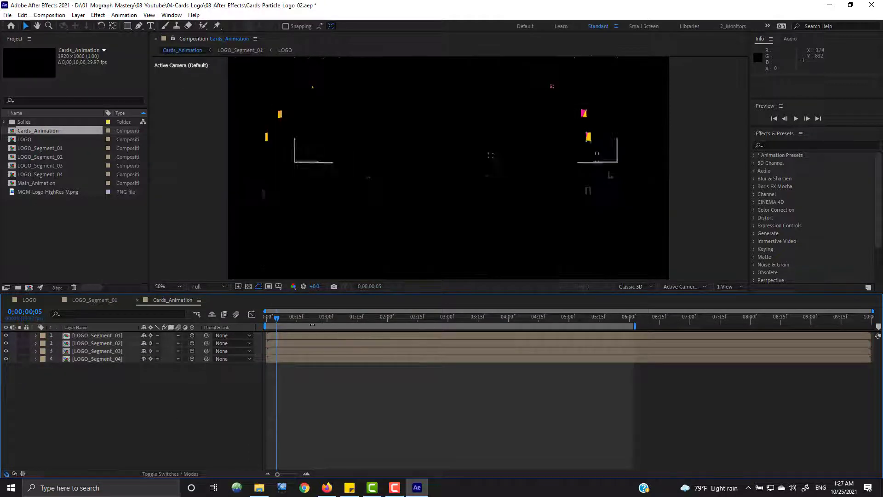
pyautogui.moveTo(295, 320); pyautogui.dragTo(314, 316)
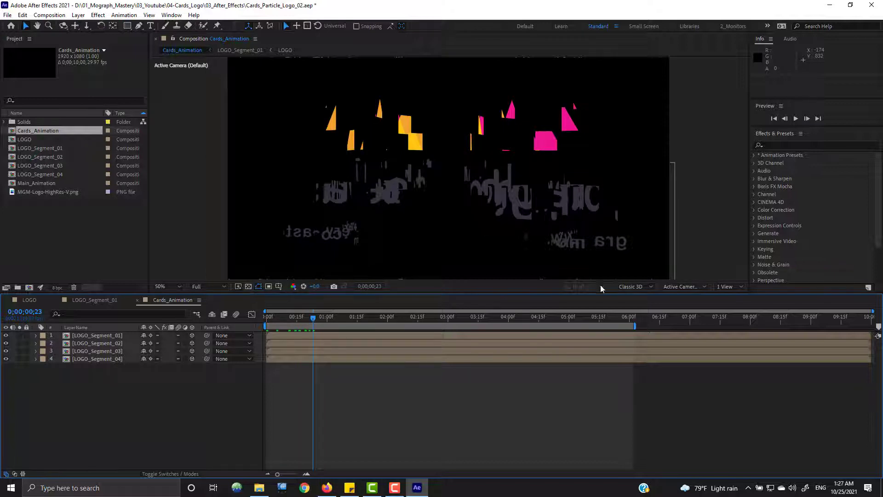
# Step: Preview the Cards_Animation composition from Custom View 1
pyautogui.click(679, 286)
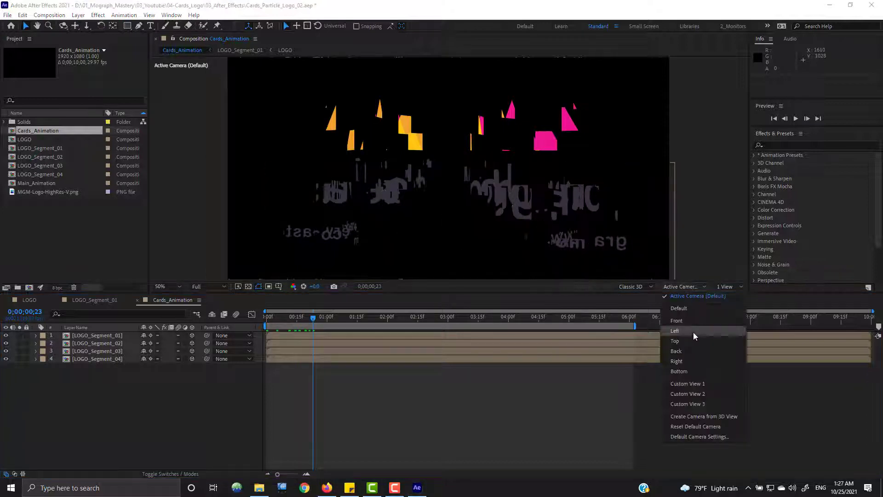
pyautogui.click(690, 384)
pyautogui.press('space')
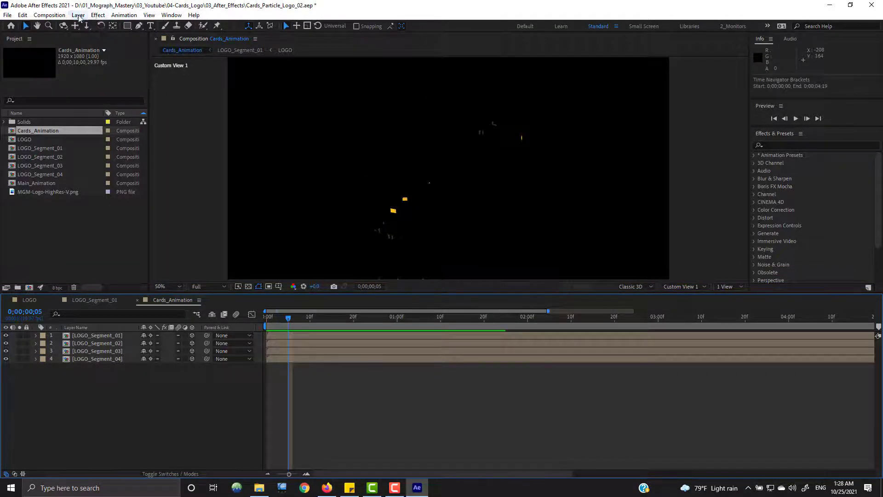
# Step: Add a white 1920 x 1080 solid named BG beneath the segment layers in Cards_Animation and return to Active Camera view
pyautogui.click(79, 15)
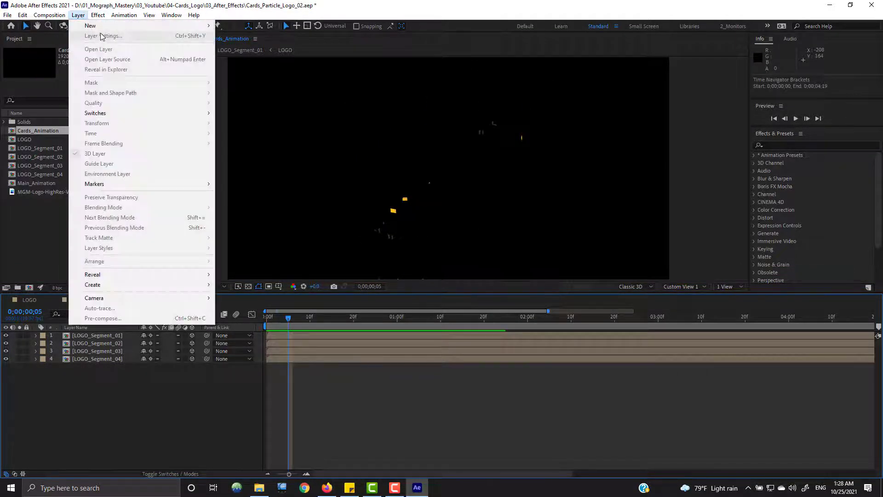
pyautogui.moveTo(96, 26)
pyautogui.click(236, 35)
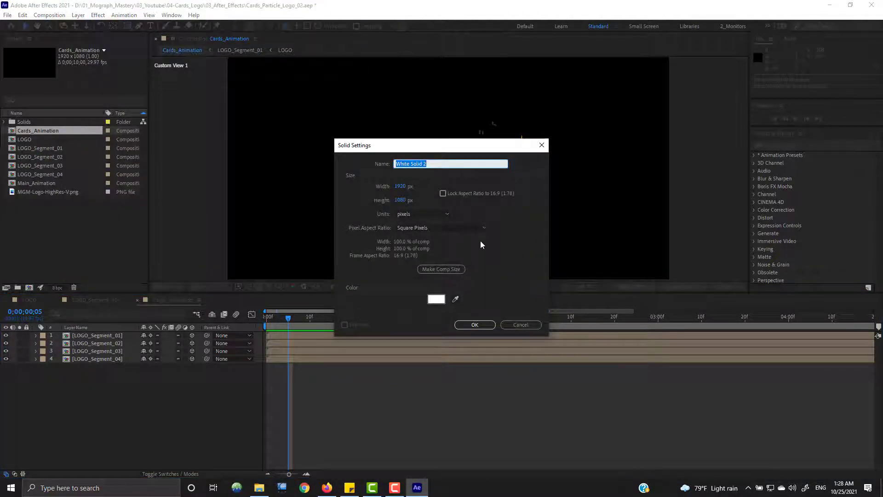
pyautogui.write('BG')
pyautogui.press('Return')
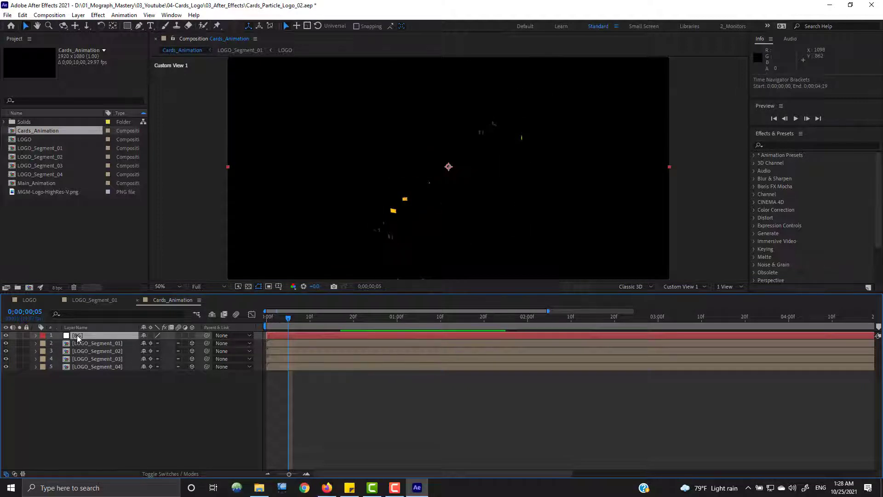
pyautogui.hotkey('ctrl', 'shift', '[')
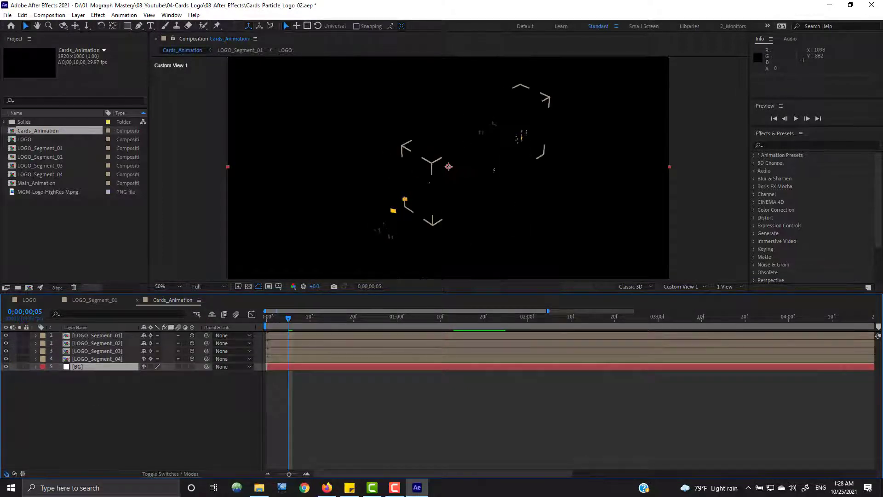
pyautogui.click(680, 286)
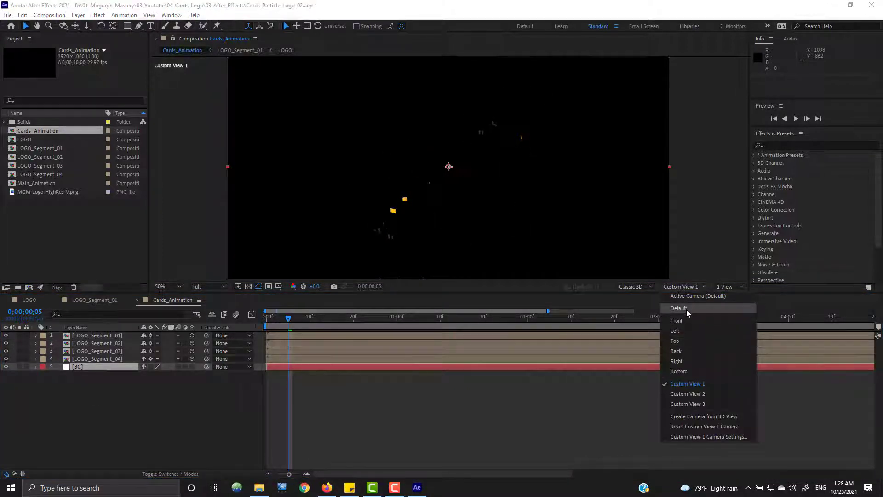
pyautogui.click(696, 297)
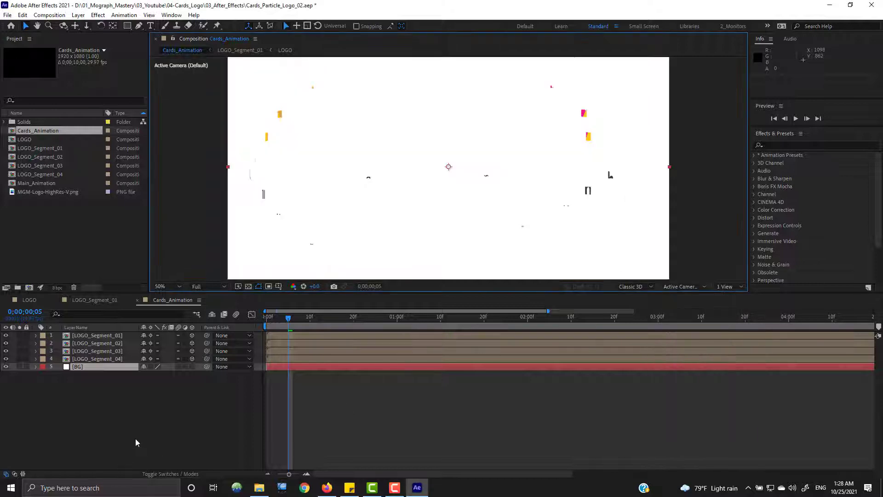
# Step: Add a two-node camera with the 50mm preset to Cards_Animation
pyautogui.click(78, 15)
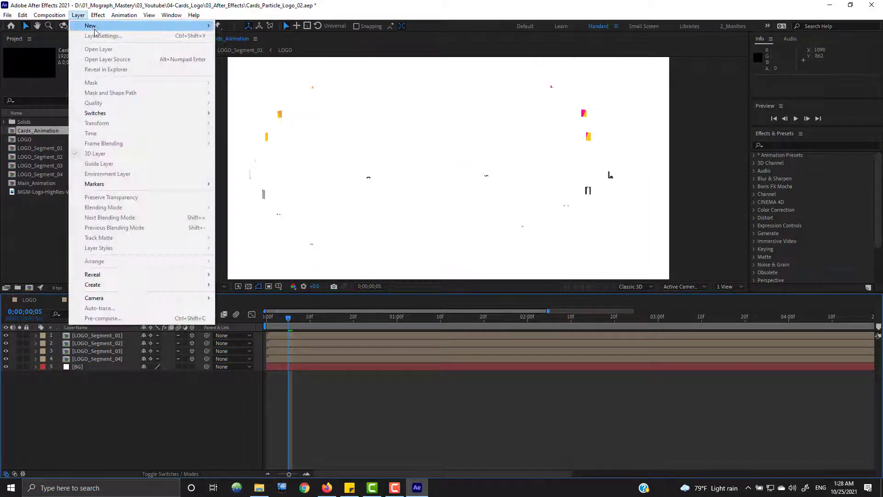
pyautogui.moveTo(92, 24)
pyautogui.click(244, 56)
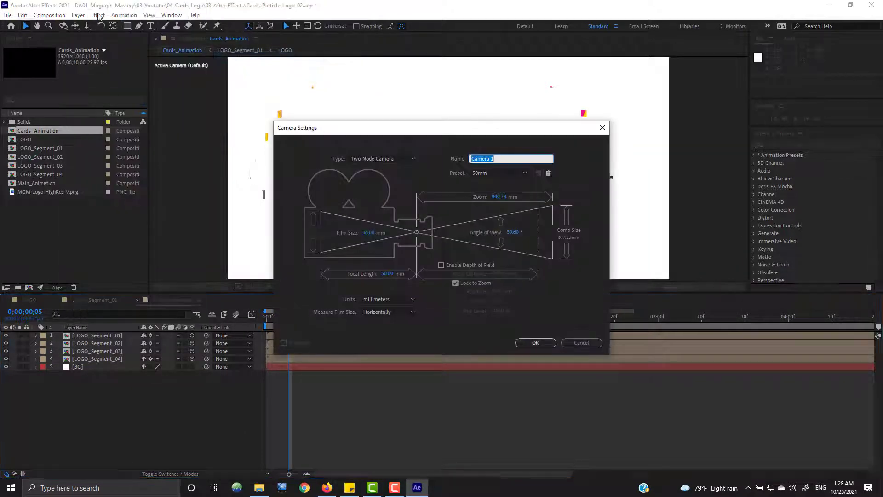
pyautogui.click(534, 344)
# Step: Add a null object above the camera and name it Camera_Transform_01
pyautogui.click(97, 15)
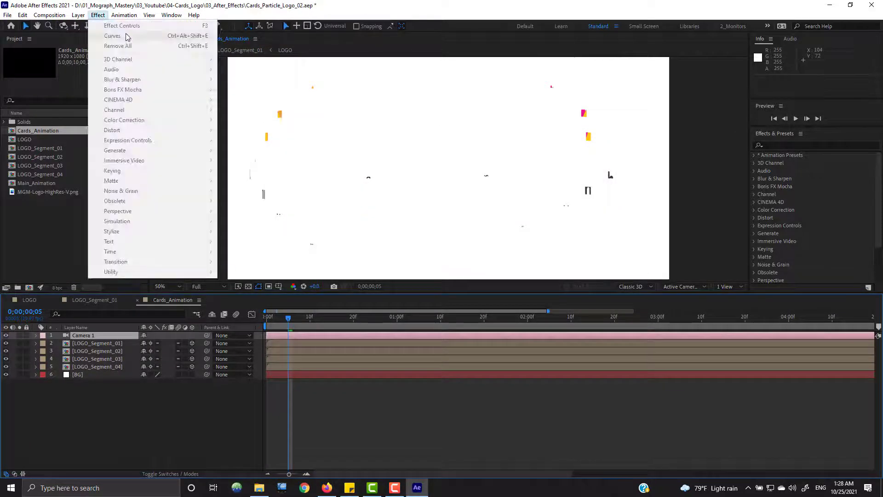
pyautogui.moveTo(78, 17)
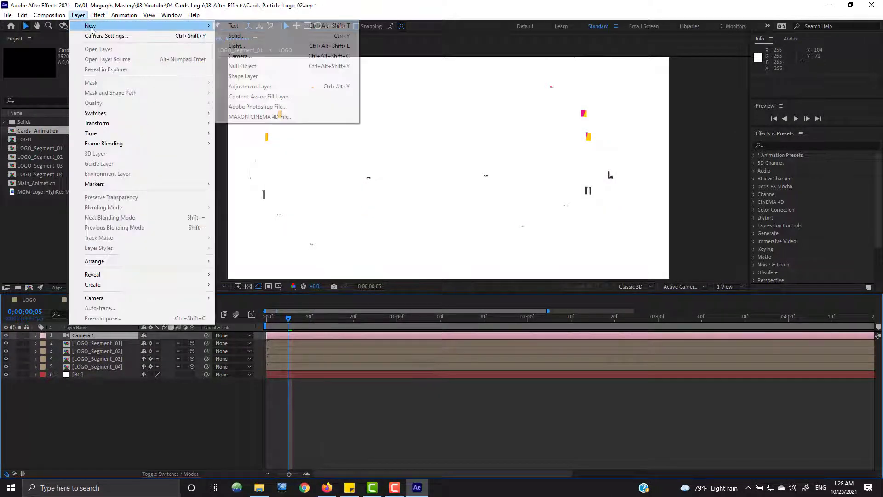
pyautogui.click(242, 67)
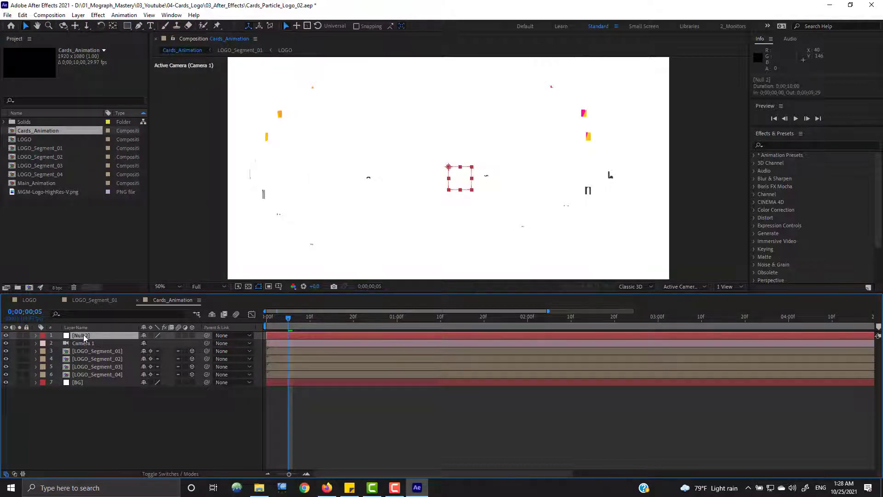
pyautogui.press('Return')
pyautogui.write('Camera_Transform_0')
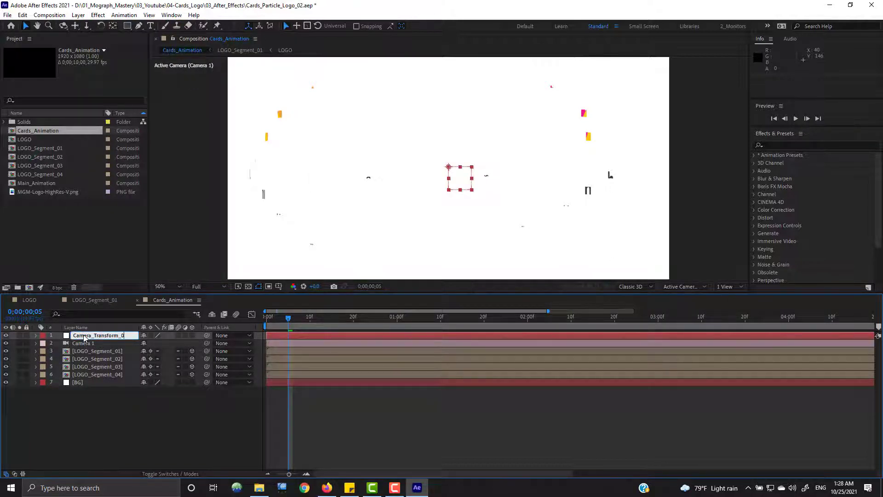
pyautogui.write('1')
pyautogui.press('Return')
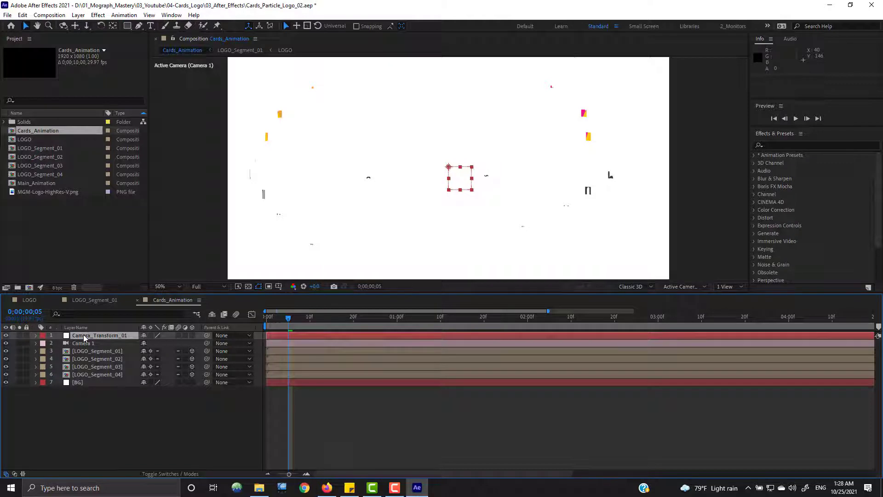
# Step: Make Camera_Transform_01 a 3D layer and duplicate it as Camera_Transform_02
pyautogui.click(192, 335)
pyautogui.click(112, 335)
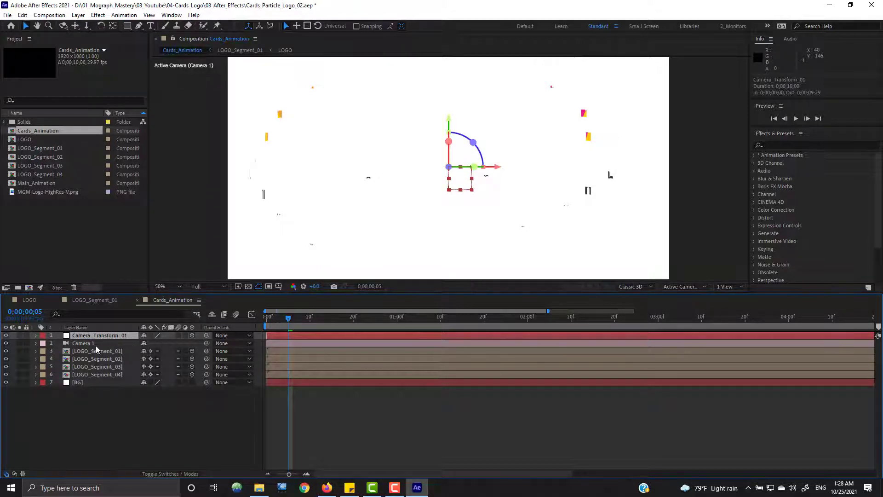
pyautogui.hotkey('ctrl', 'd')
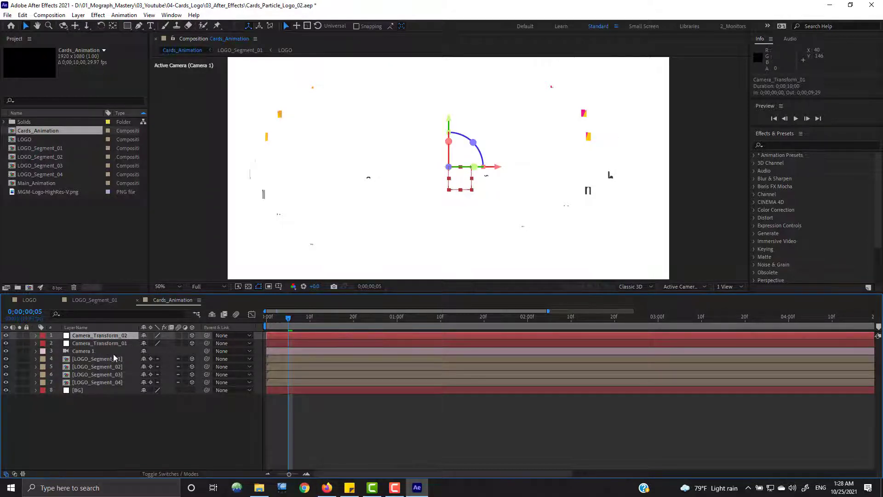
# Step: Parent Camera 1 to Camera_Transform_01, and Camera_Transform_01 to Camera_Transform_02
pyautogui.click(92, 350)
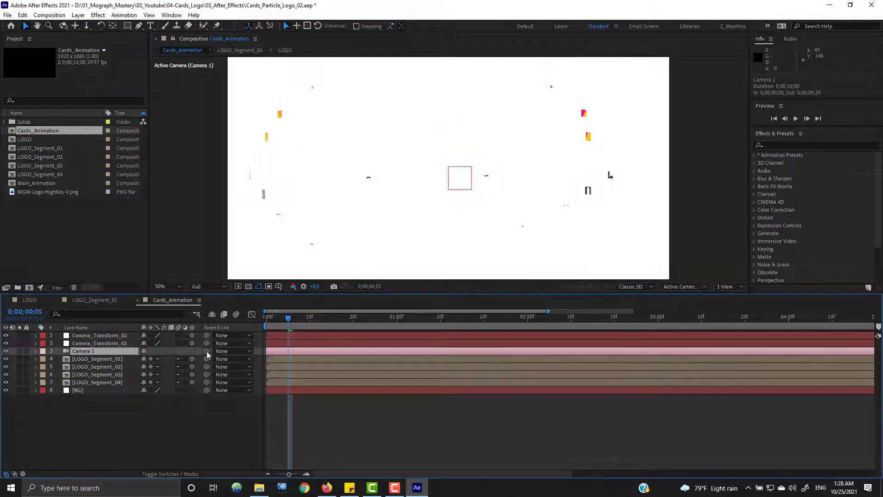
pyautogui.moveTo(206, 351); pyautogui.dragTo(111, 343)
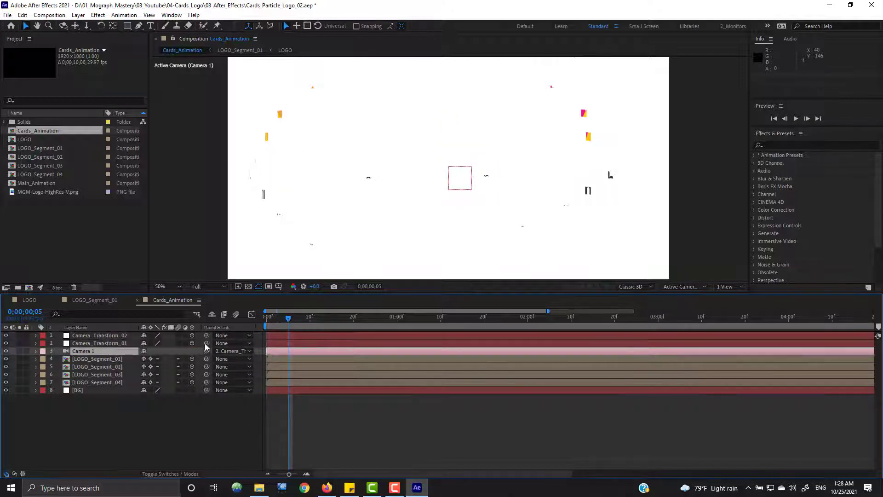
pyautogui.moveTo(207, 344); pyautogui.dragTo(122, 336)
# Step: Lower the composition's preview resolution to Quarter and deselect all layers
pyautogui.click(204, 286)
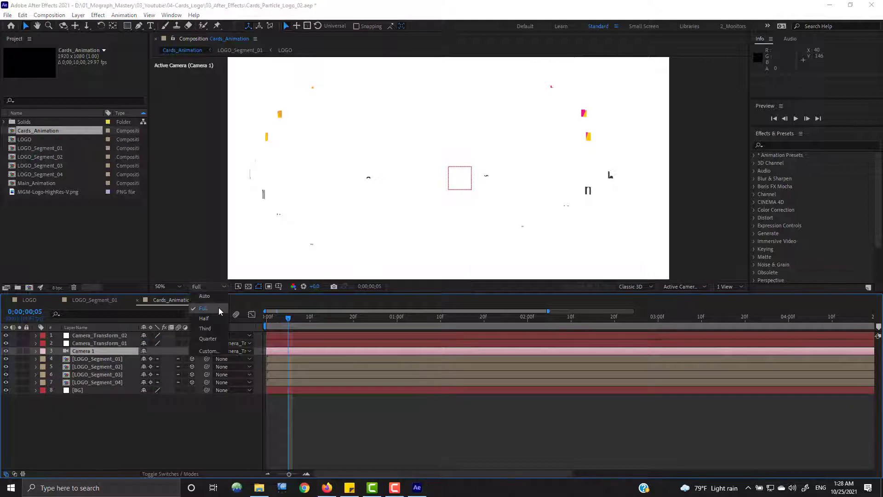
pyautogui.click(212, 337)
pyautogui.click(184, 442)
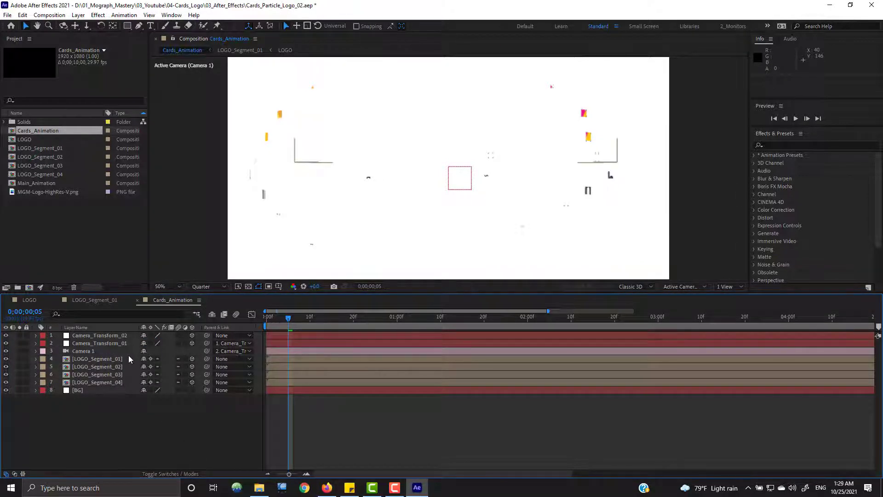
# Step: Keyframe Camera_Transform_02's Y Rotation at 0 and 2 seconds, and end the work area at 0;00;03;10
pyautogui.click(123, 334)
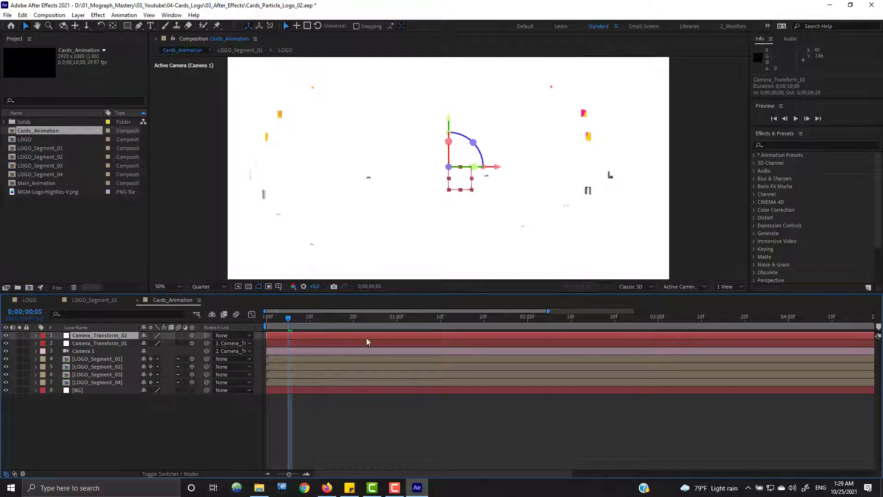
pyautogui.press('Home')
pyautogui.press('r')
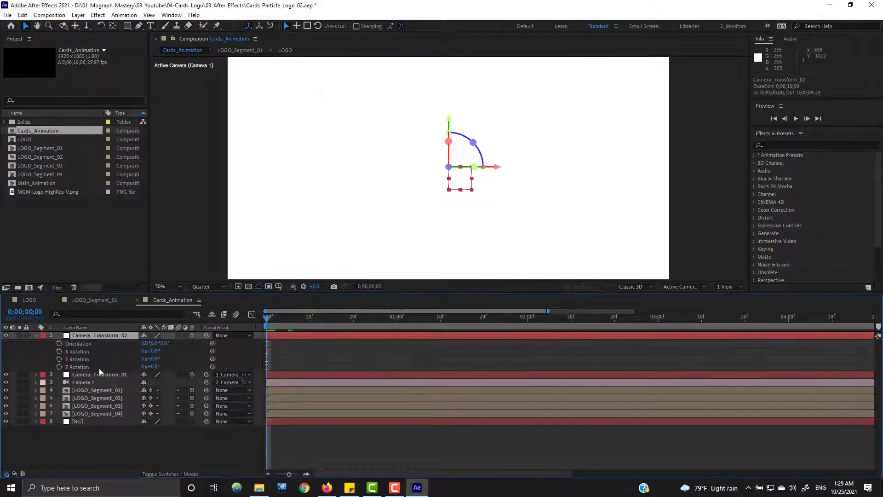
pyautogui.click(59, 359)
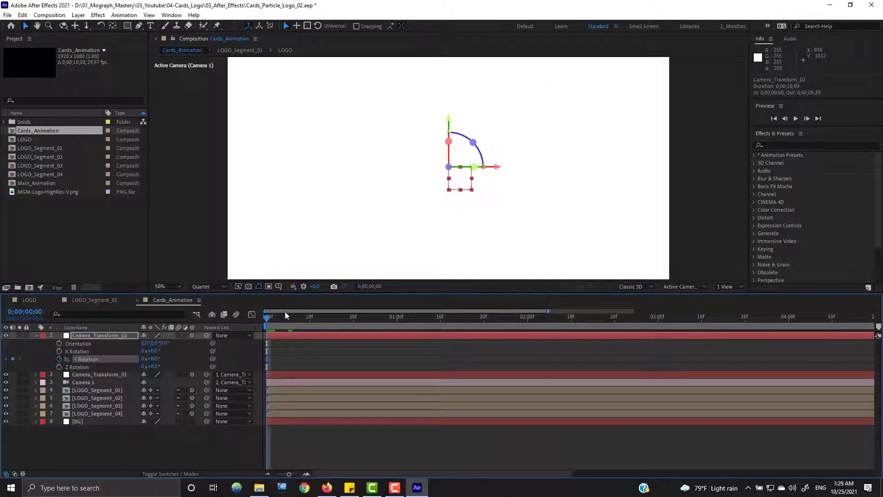
pyautogui.click(528, 319)
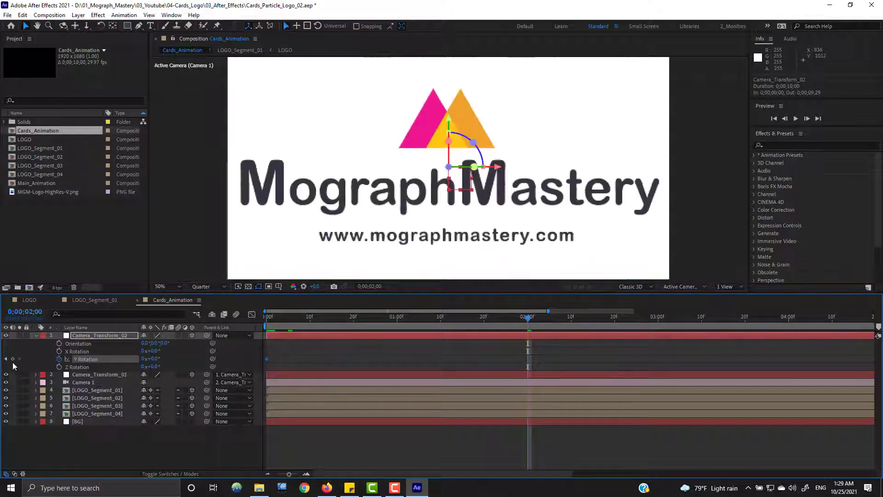
pyautogui.click(701, 319)
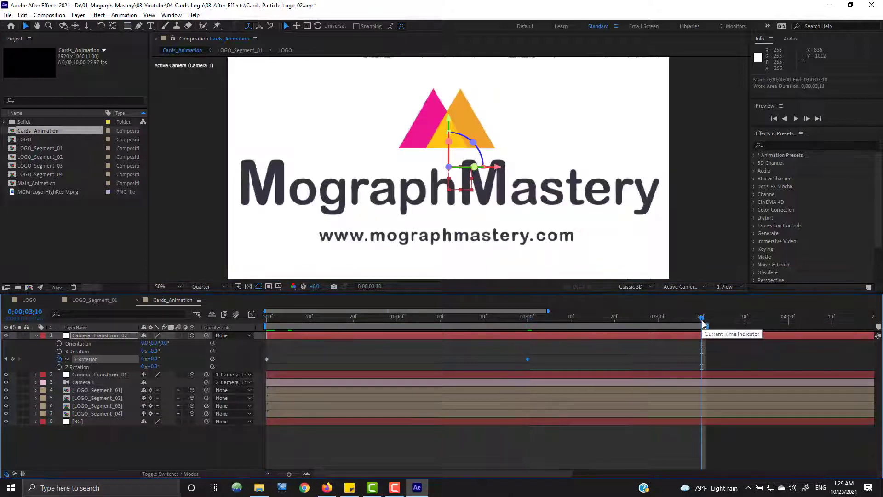
# Step: Set Camera_Transform_02's Y Rotation to 230° at the first frame
pyautogui.click(267, 320)
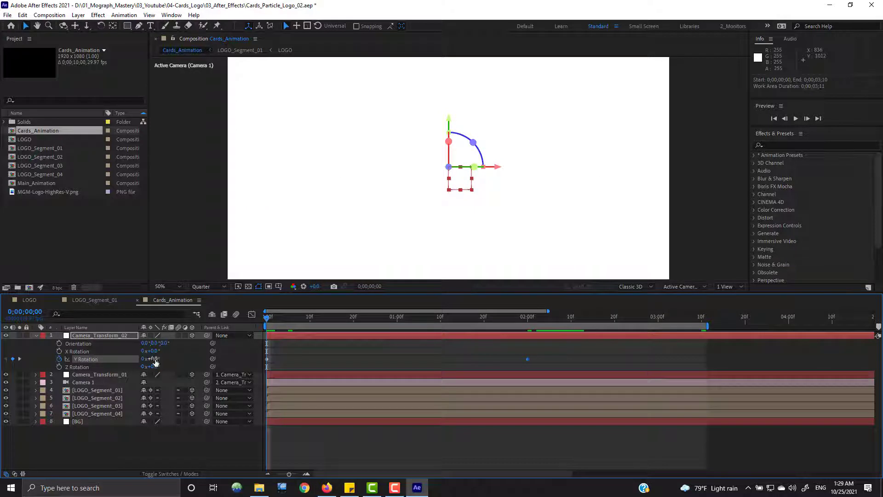
pyautogui.click(155, 360)
pyautogui.write('230')
pyautogui.press('Return')
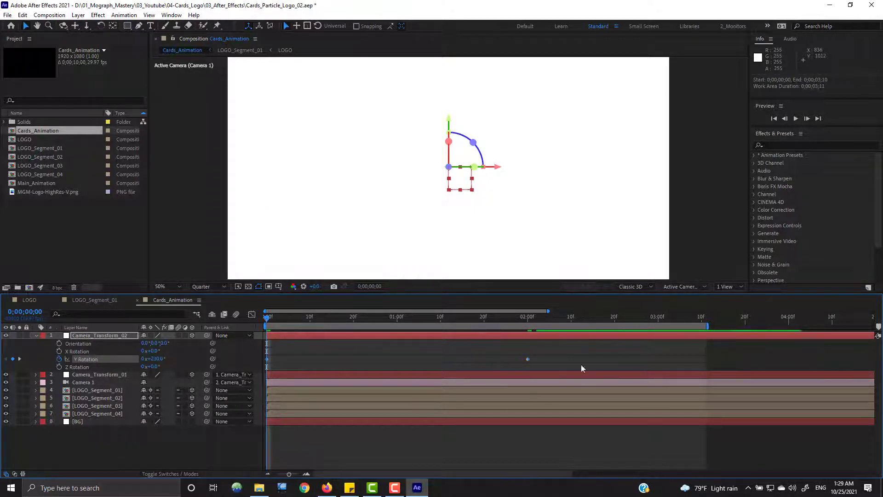
# Step: Keyframe Camera_Transform_01's Position at 0 and 2 seconds
pyautogui.click(318, 375)
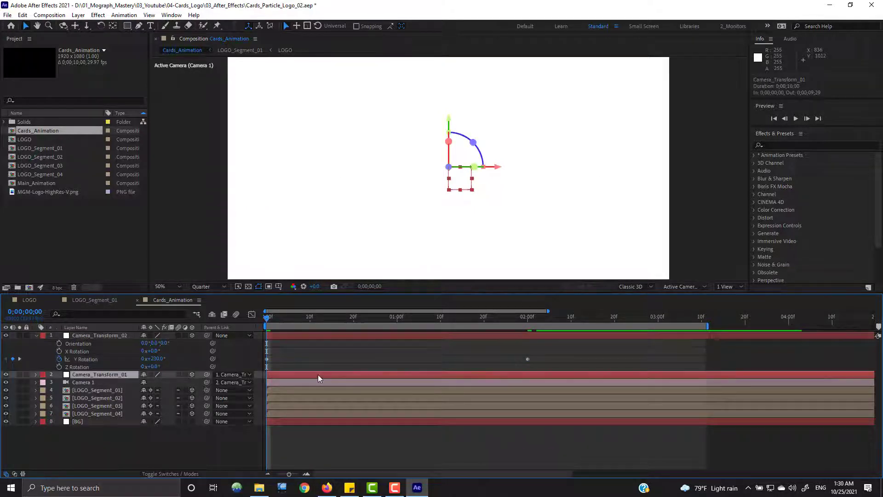
pyautogui.press('p')
pyautogui.click(59, 383)
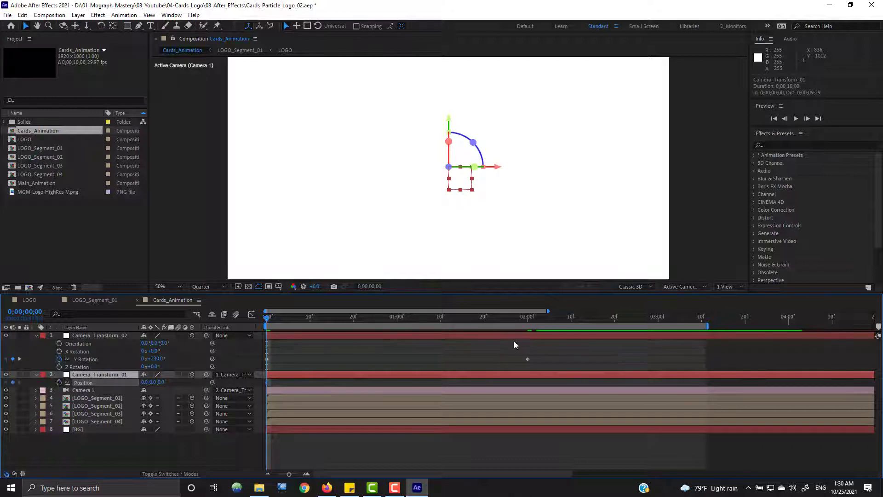
pyautogui.click(528, 317)
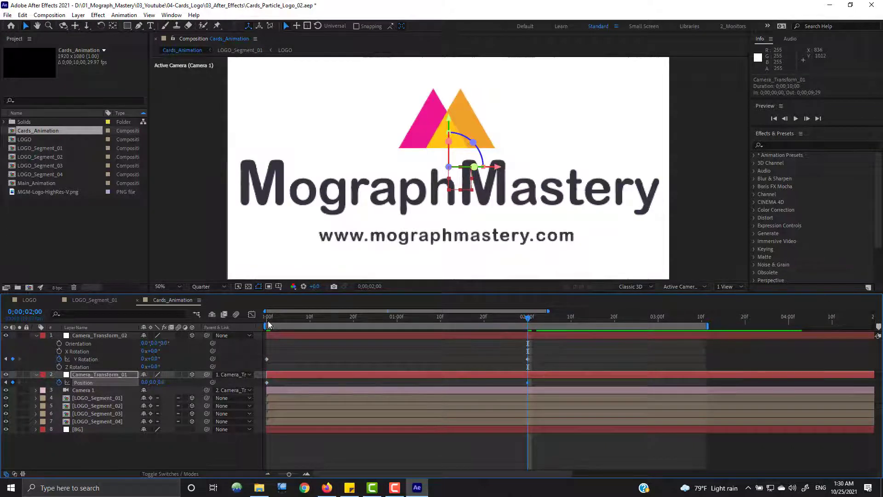
# Step: Set Camera_Transform_01's Z position to about 1641 at the first frame and about -2660 at 2 seconds
pyautogui.click(268, 324)
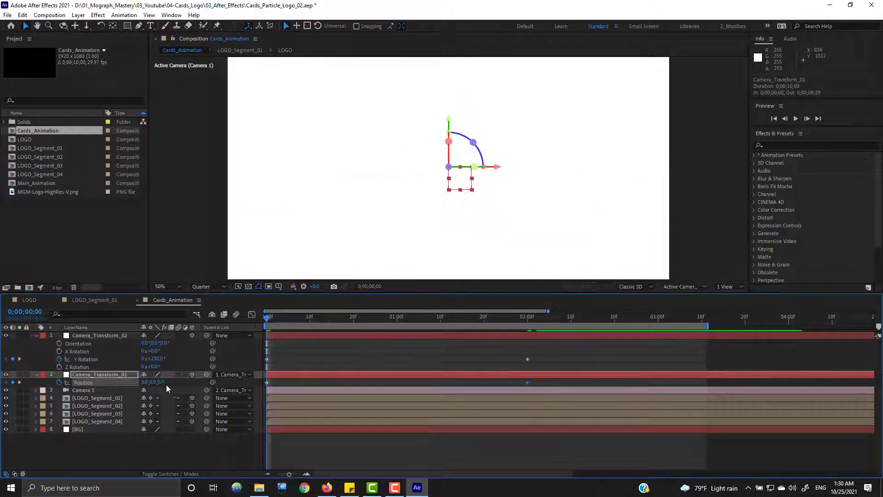
pyautogui.moveTo(167, 386); pyautogui.dragTo(195, 382)
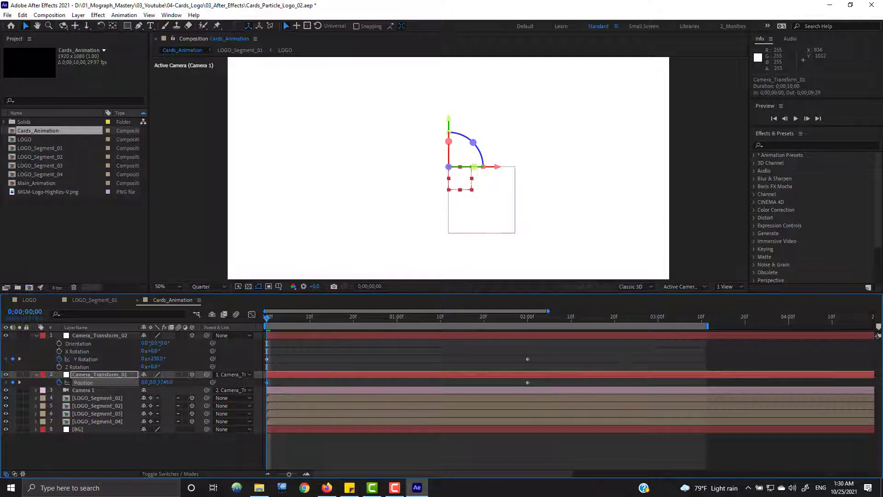
pyautogui.moveTo(882, 361); pyautogui.dragTo(869, 355)
pyautogui.click(528, 321)
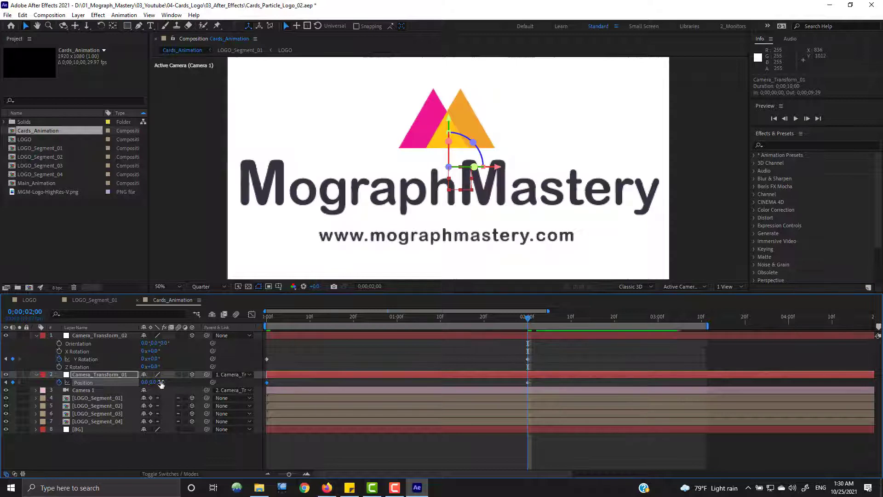
pyautogui.moveTo(161, 382); pyautogui.dragTo(39, 391)
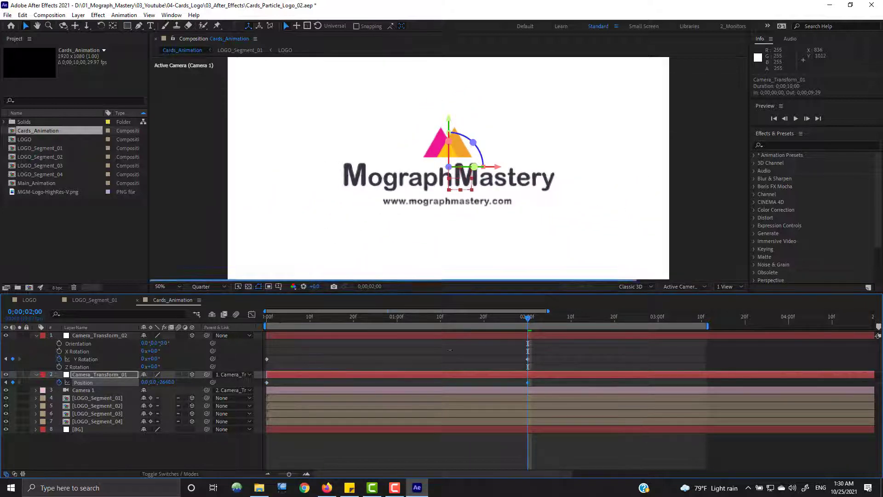
# Step: Extend the end of the Cards_Animation work area to 5 seconds
pyautogui.moveTo(548, 312); pyautogui.dragTo(808, 312)
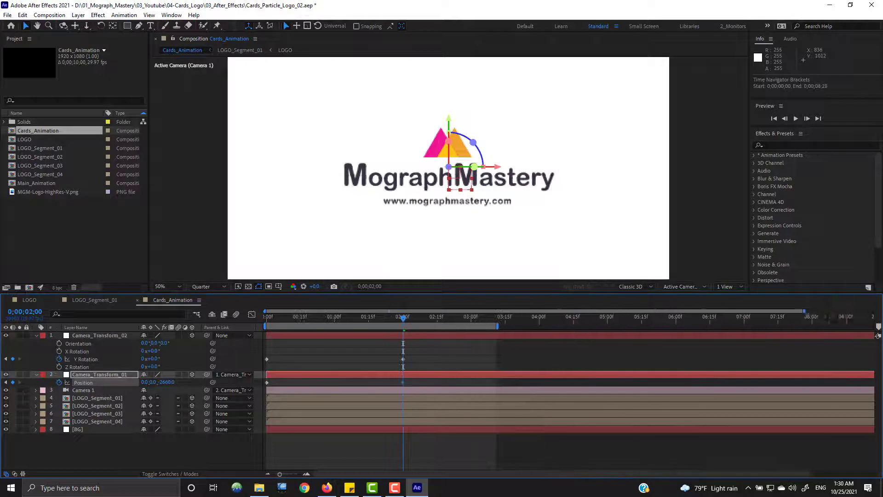
pyautogui.click(606, 319)
pyautogui.press('n')
# Step: Keyframe Camera 1's Position at 0 and 5 seconds, with a Z position of about -4040.7 at 5 seconds
pyautogui.click(462, 391)
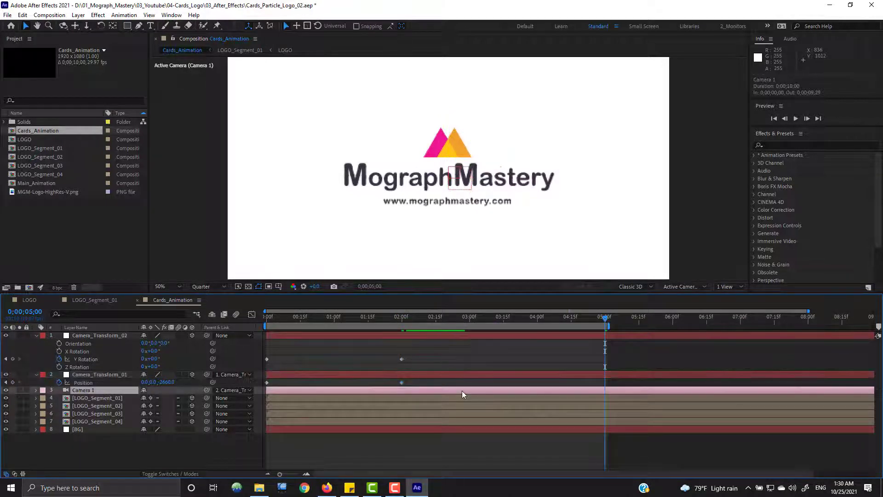
pyautogui.hotkey('alt', 'shift', 'p')
pyautogui.click(271, 324)
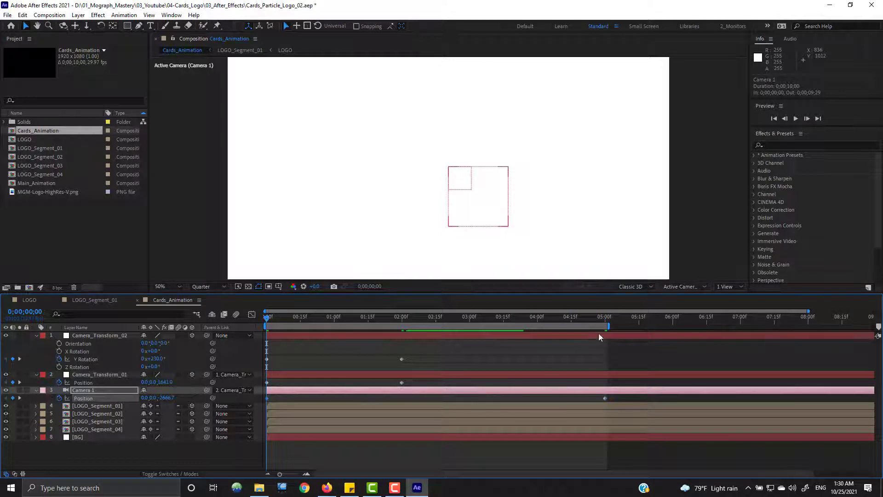
pyautogui.click(606, 324)
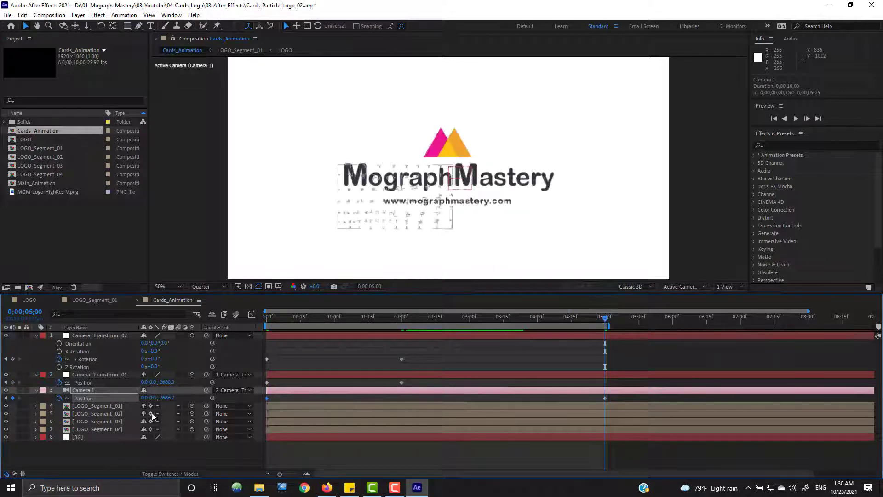
pyautogui.moveTo(2, 413); pyautogui.dragTo(0, 414)
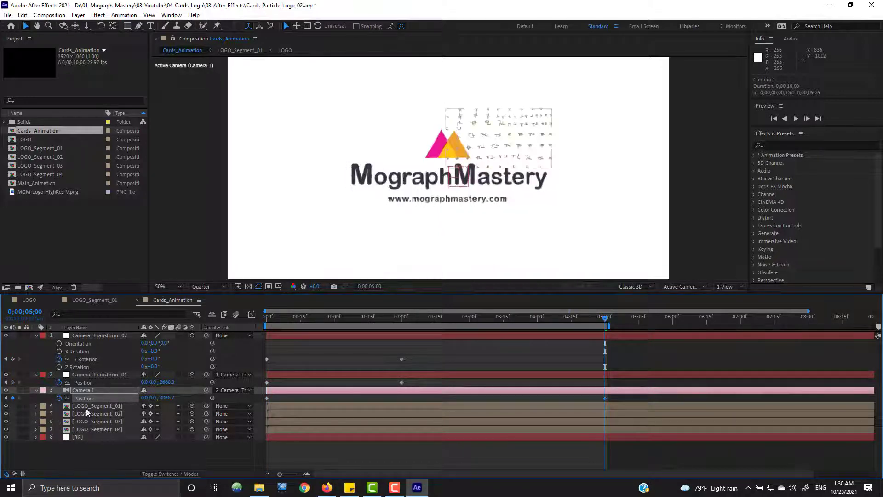
pyautogui.moveTo(166, 399); pyautogui.dragTo(58, 404)
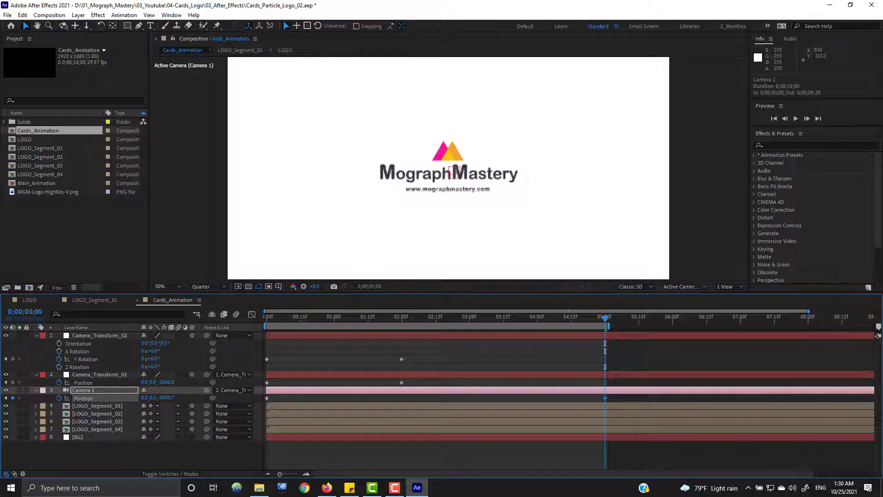
pyautogui.moveTo(157, 397); pyautogui.dragTo(116, 398)
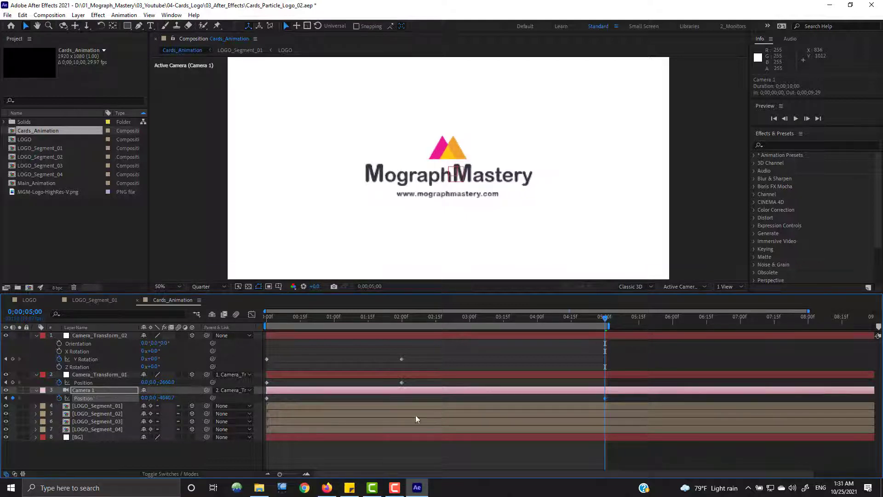
# Step: Apply Easy Ease to the 2-second keyframes of Camera_Transform_02's Y Rotation and Camera_Transform_01's Position
pyautogui.moveTo(414, 357); pyautogui.dragTo(396, 386)
pyautogui.rightClick(401, 383)
pyautogui.moveTo(441, 378)
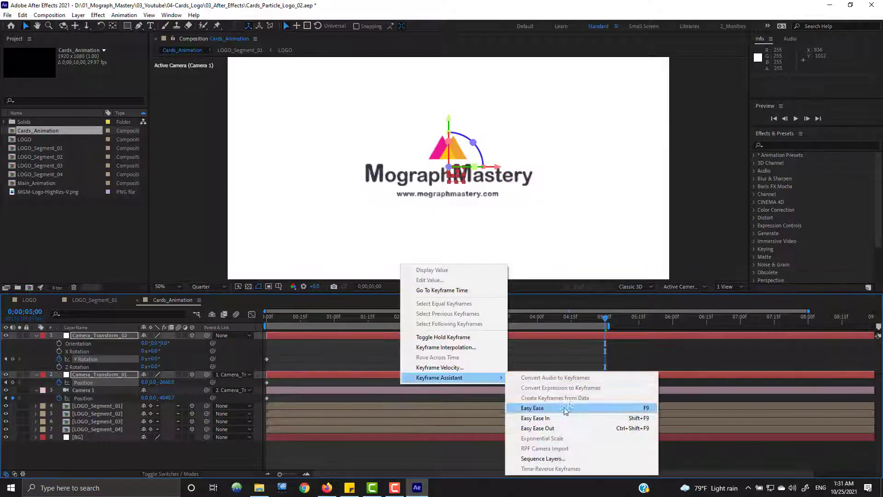
pyautogui.click(534, 416)
# Step: Lengthen the incoming ease of the 2-second keyframes in the speed graph so both null animations slow down gradually
pyautogui.click(252, 315)
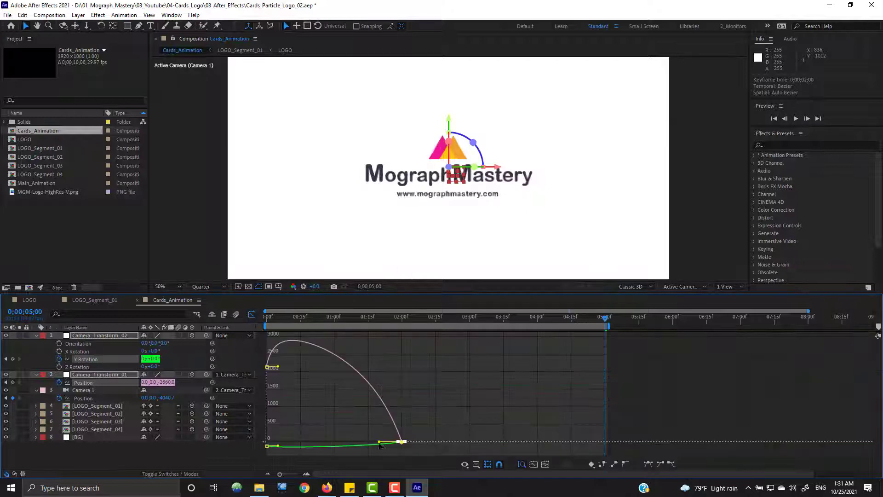
pyautogui.click(464, 464)
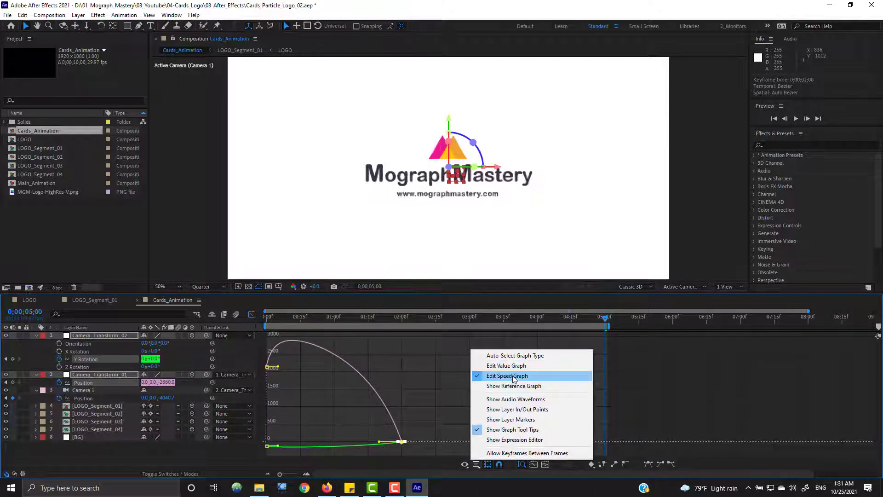
pyautogui.click(506, 366)
pyautogui.click(466, 464)
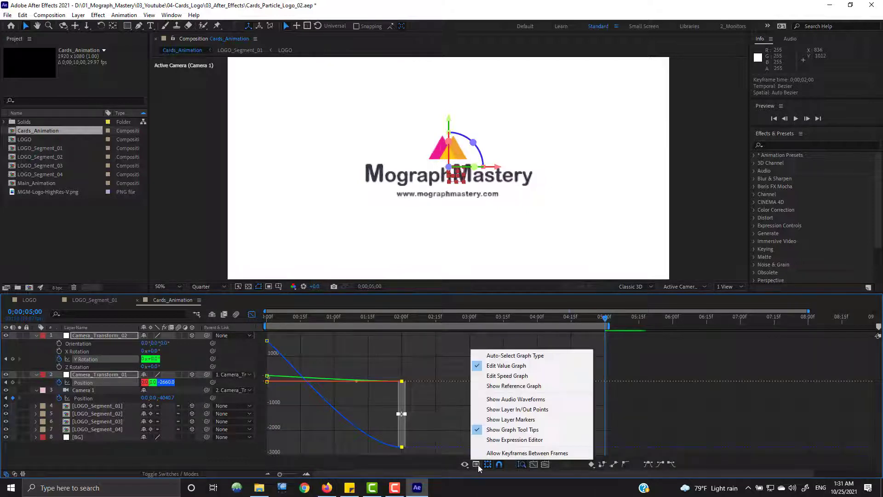
pyautogui.click(513, 375)
pyautogui.moveTo(379, 443); pyautogui.dragTo(341, 445)
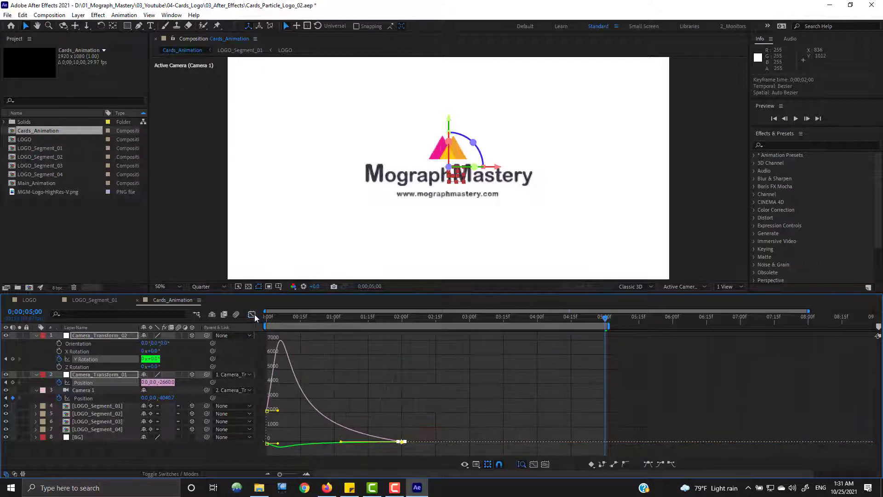
pyautogui.click(252, 314)
pyautogui.click(446, 449)
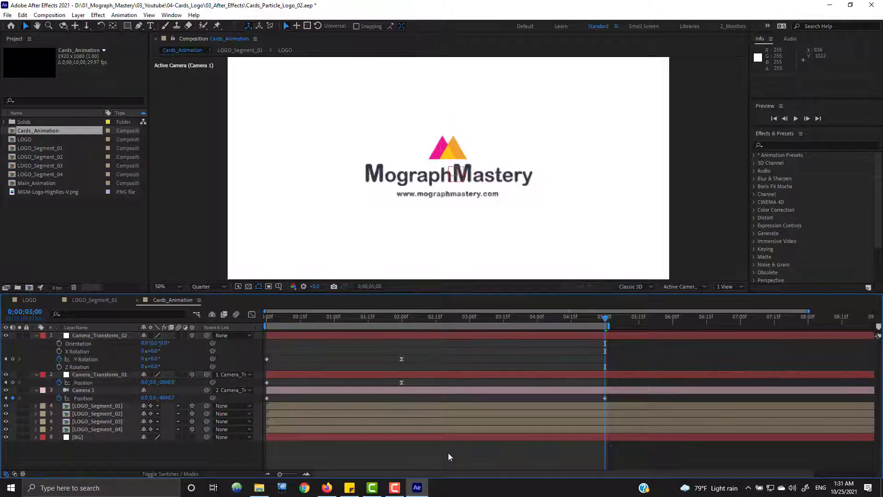
# Step: Collapse the properties of the camera and both nulls, and hide Camera_Transform_01 and Camera_Transform_02
pyautogui.click(91, 390)
pyautogui.keyDown('shift'); pyautogui.click(87, 334); pyautogui.keyUp('shift')
pyautogui.press('u')
pyautogui.click(59, 416)
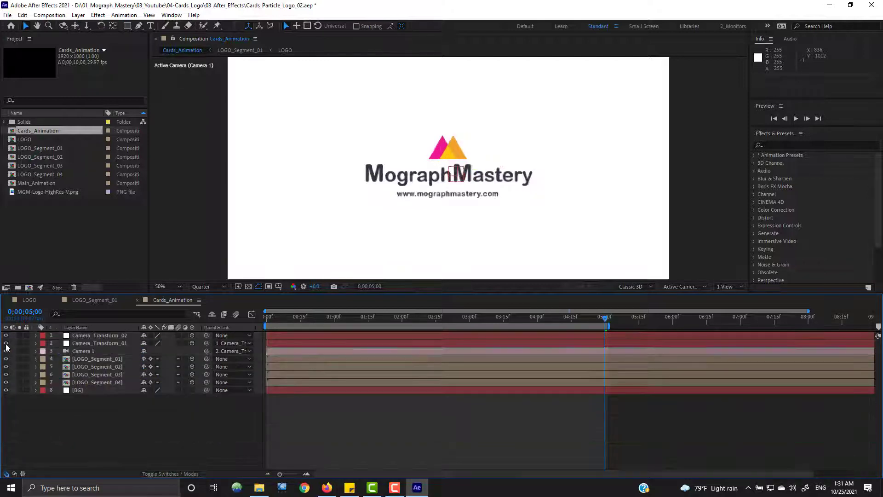
pyautogui.moveTo(6, 343); pyautogui.dragTo(6, 335)
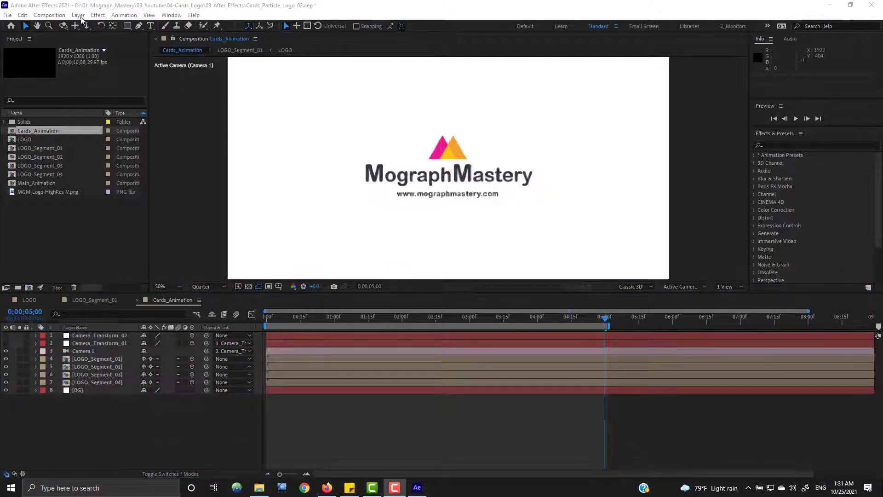
# Step: Stagger the starts of LOGO_Segment_03, 02 and 04 to about 0.2, 0.4 and 0.6 seconds, and preview the animation
pyautogui.click(50, 15)
pyautogui.moveTo(73, 121)
pyautogui.click(243, 118)
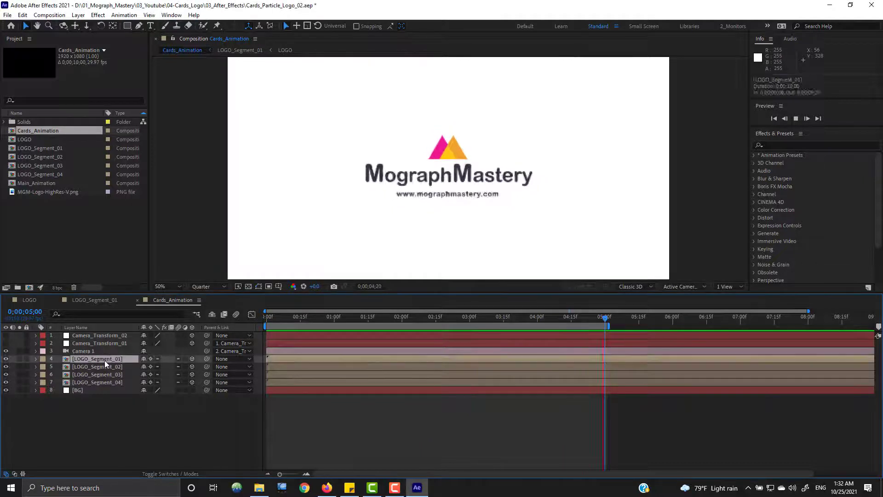
pyautogui.moveTo(277, 366); pyautogui.dragTo(326, 383)
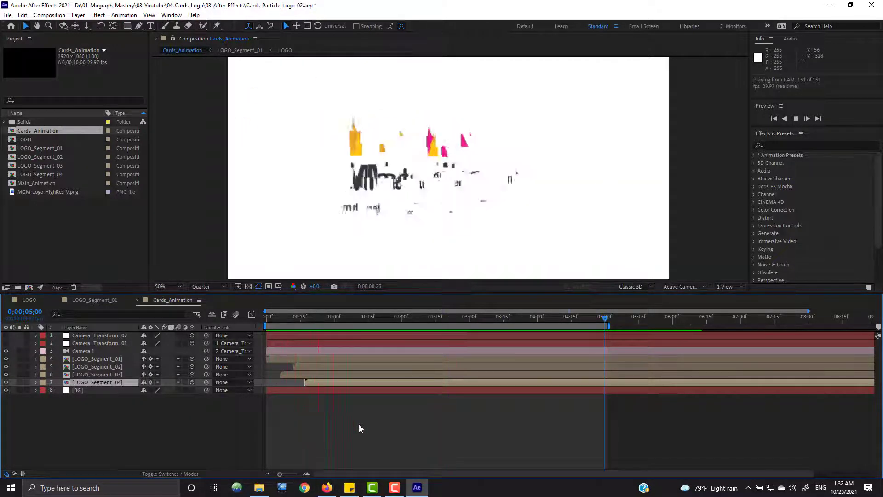
pyautogui.press('space')
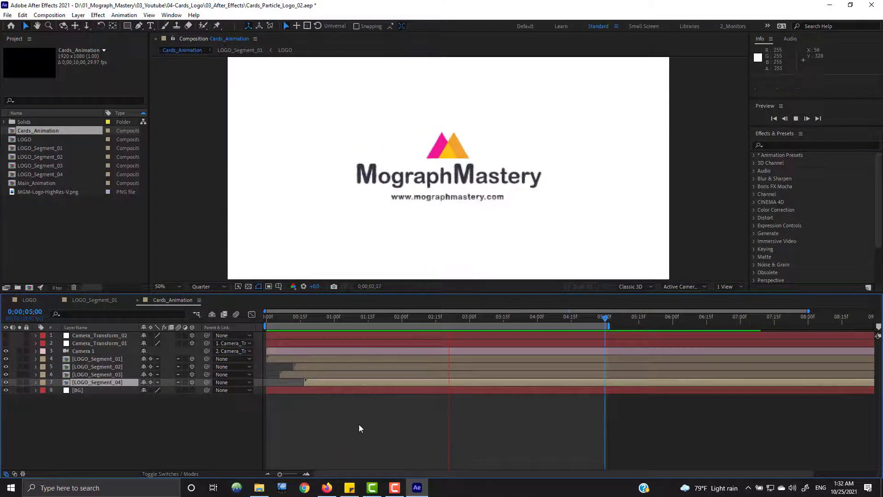
# Step: Pre-compose the four LOGO_Segment layers into a new composition named Logo_Animation
pyautogui.click(154, 432)
pyautogui.click(124, 383)
pyautogui.keyDown('shift'); pyautogui.click(118, 358); pyautogui.keyUp('shift')
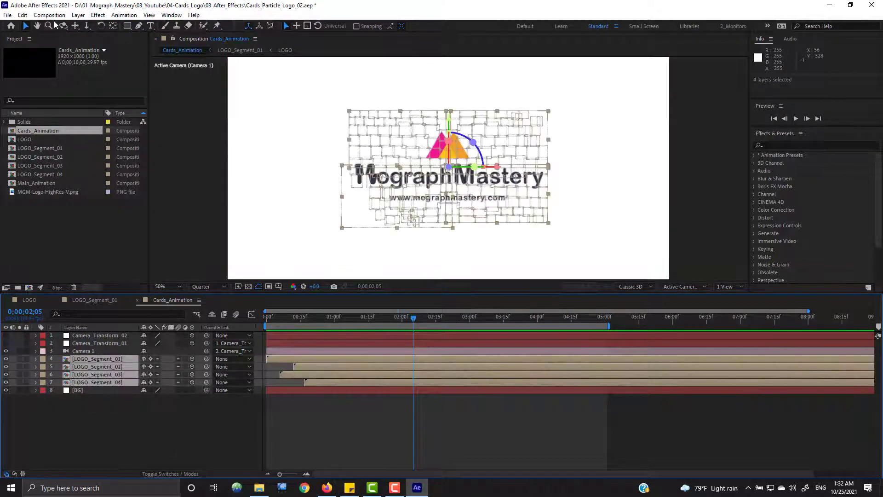
pyautogui.click(78, 14)
pyautogui.click(184, 318)
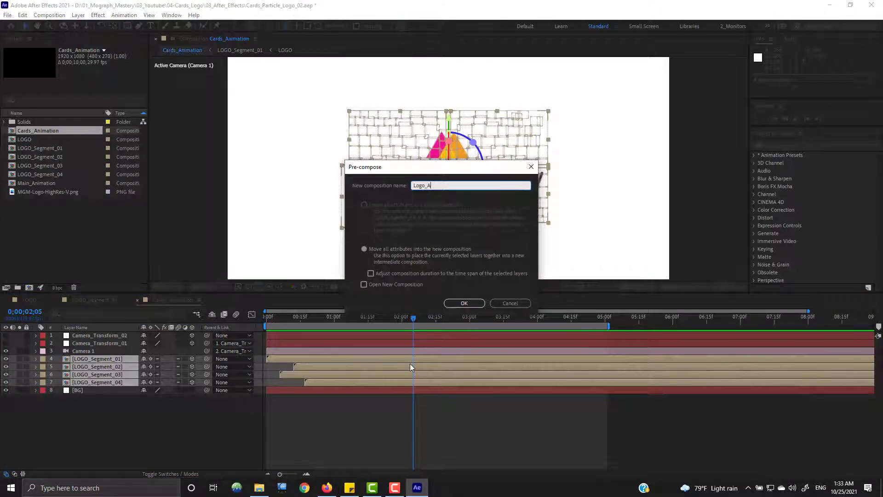
pyautogui.write('Logo_Animation')
pyautogui.click(464, 303)
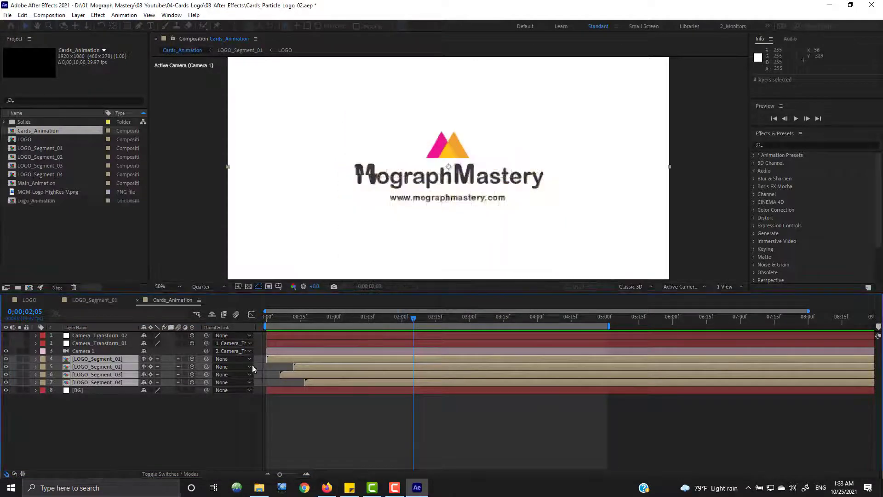
# Step: Make the Logo_Animation layer 3D with collapsed transformations, and duplicate it
pyautogui.click(192, 358)
pyautogui.click(151, 358)
pyautogui.click(193, 429)
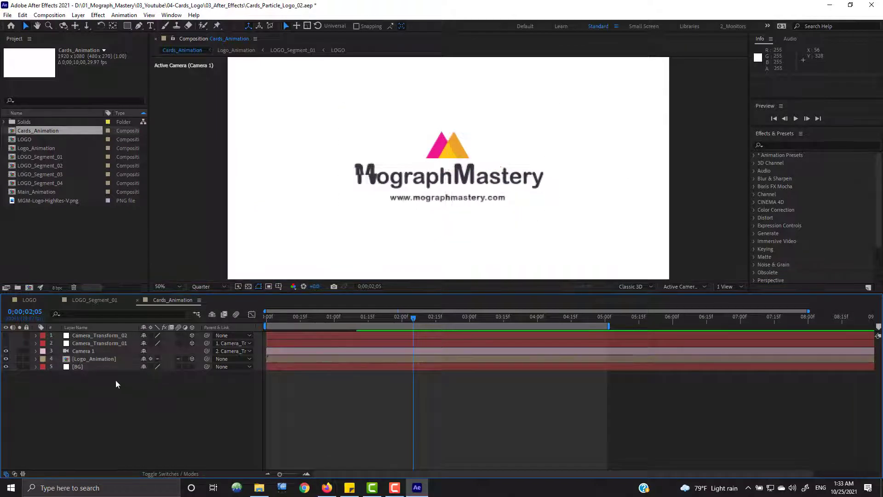
pyautogui.click(104, 360)
pyautogui.hotkey('ctrl', 'd')
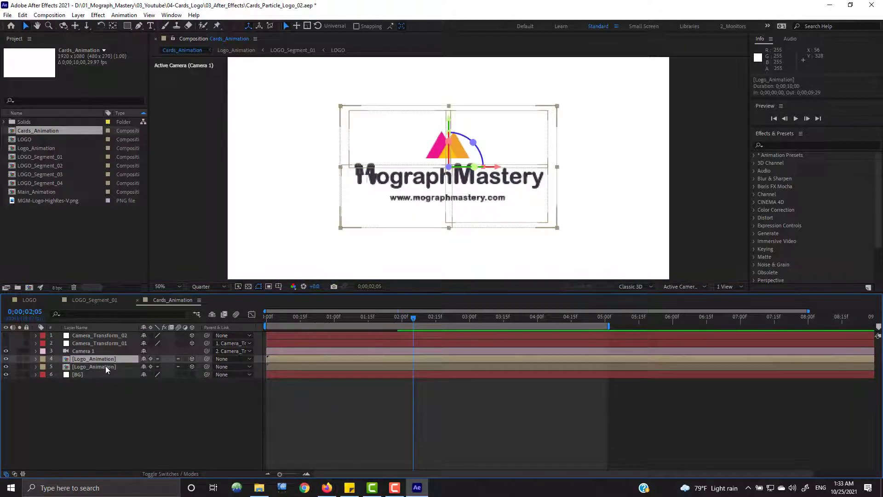
# Step: Flip and flatten the lower Logo_Animation copy with a Y scale of -20%, and move it beneath the logo to Y position 1144
pyautogui.click(106, 365)
pyautogui.press('s')
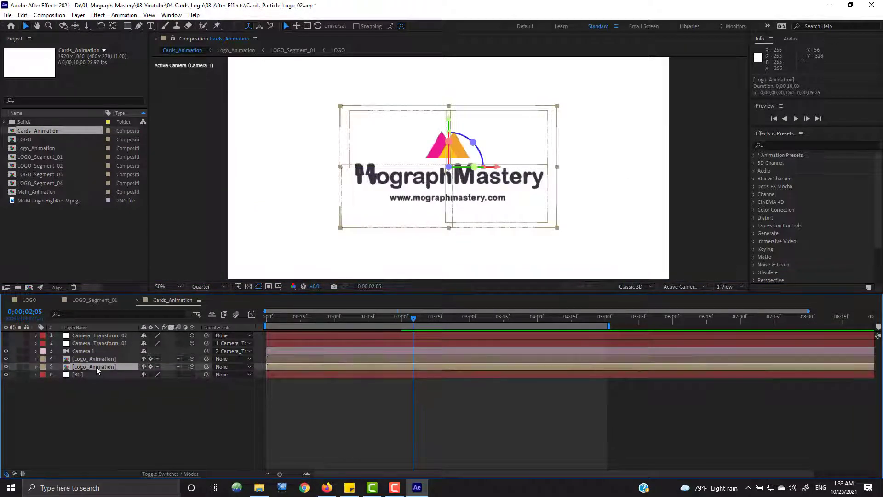
pyautogui.click(169, 376)
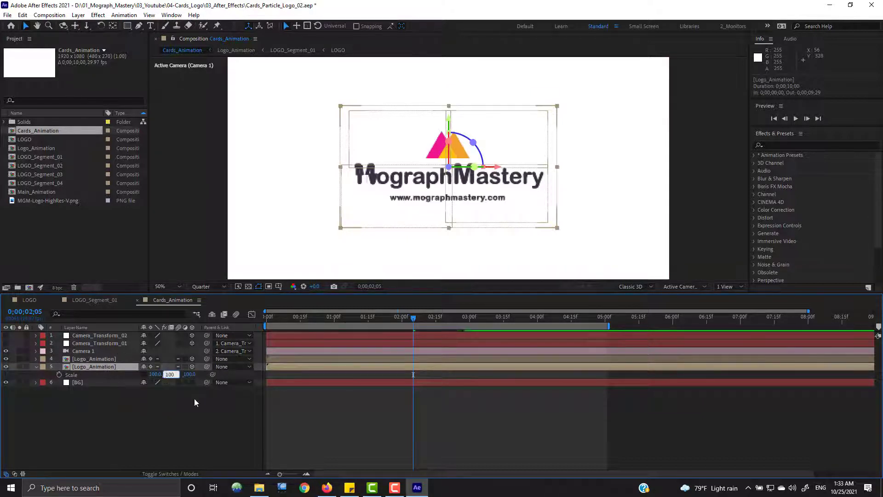
pyautogui.write('-')
pyautogui.press('Return')
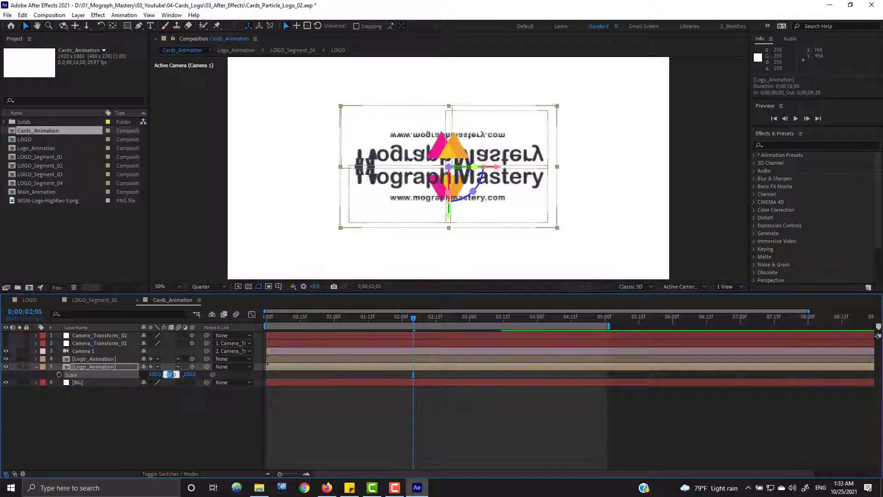
pyautogui.press('Return')
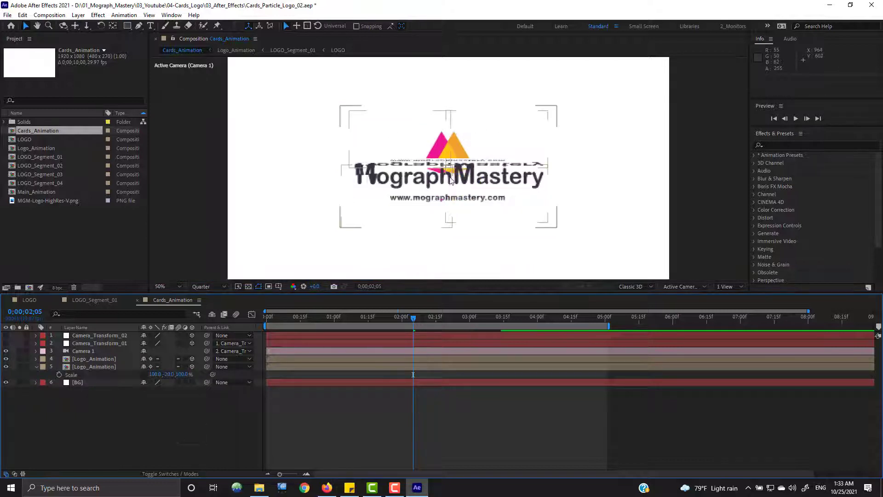
pyautogui.moveTo(450, 180); pyautogui.dragTo(458, 336)
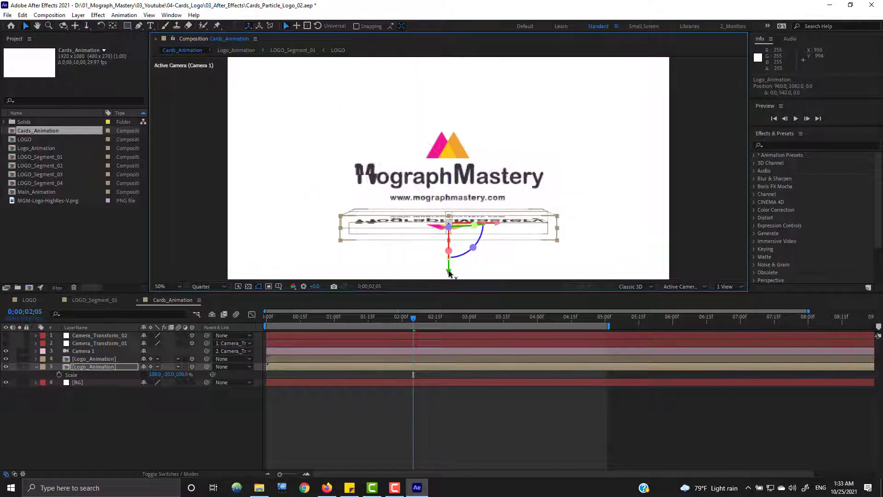
pyautogui.moveTo(449, 274); pyautogui.dragTo(448, 284)
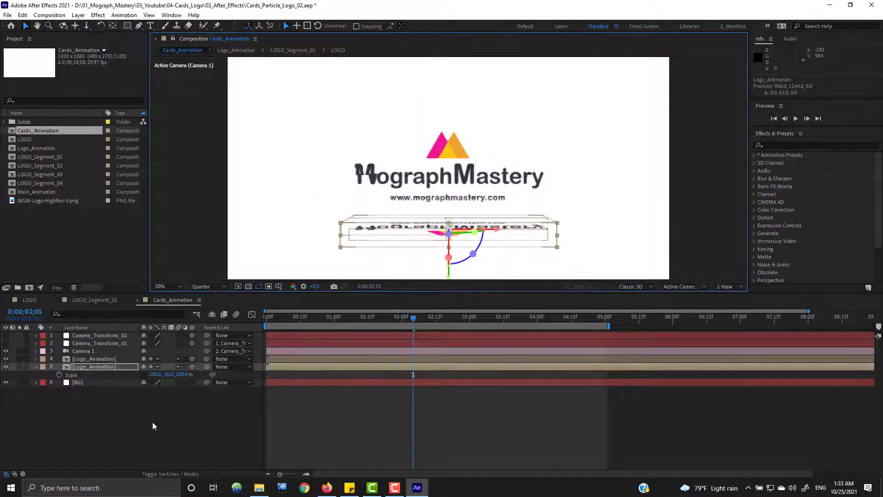
# Step: Add a Fill effect to the lower Logo_Animation copy and colour it greyish blue, 687CA5
pyautogui.rightClick(115, 366)
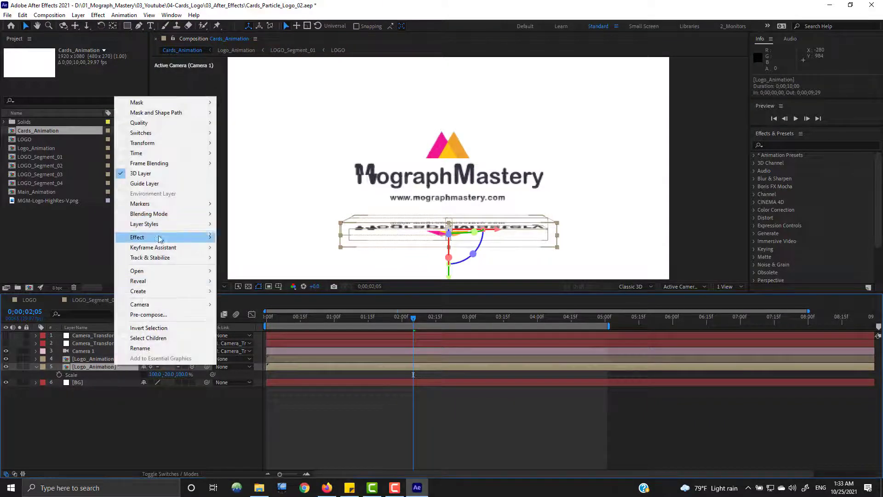
pyautogui.moveTo(161, 237)
pyautogui.moveTo(276, 361)
pyautogui.click(368, 261)
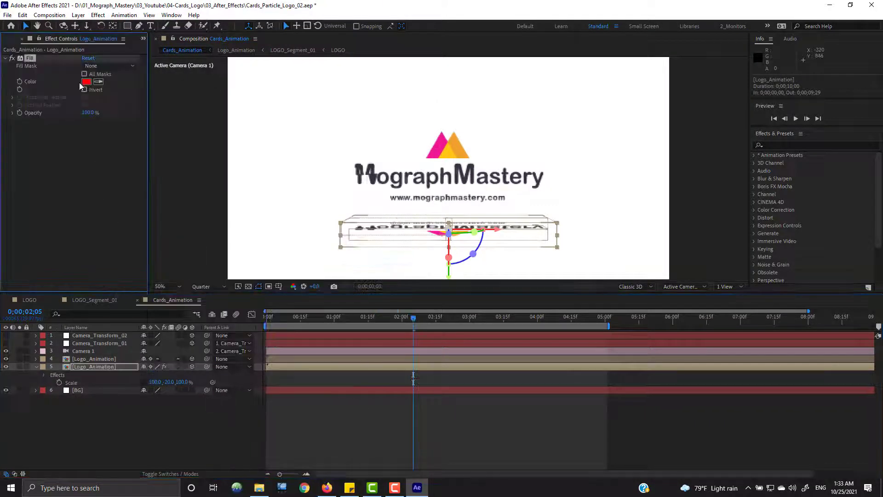
pyautogui.click(86, 82)
pyautogui.click(629, 120)
pyautogui.moveTo(555, 139)
pyautogui.mouseDown()
pyautogui.moveTo(550, 99)
pyautogui.moveTo(543, 113)
pyautogui.mouseUp()
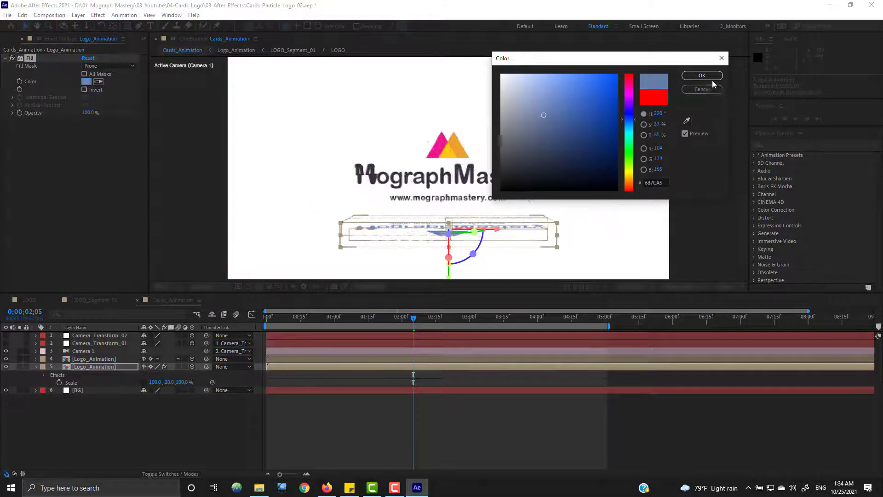
pyautogui.click(702, 76)
# Step: Add a Fast Box Blur effect to the lower Logo_Animation copy with a Blur Radius of 2
pyautogui.rightClick(94, 159)
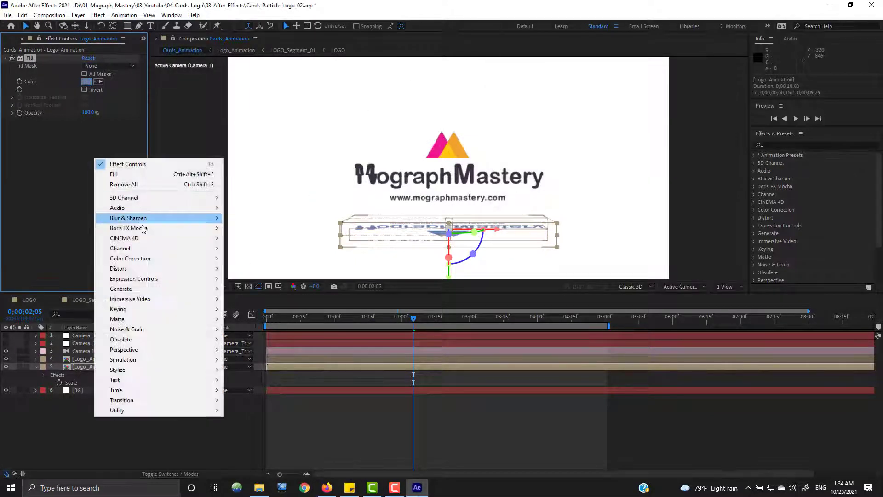
pyautogui.rightClick(84, 364)
pyautogui.moveTo(131, 155)
pyautogui.moveTo(105, 238)
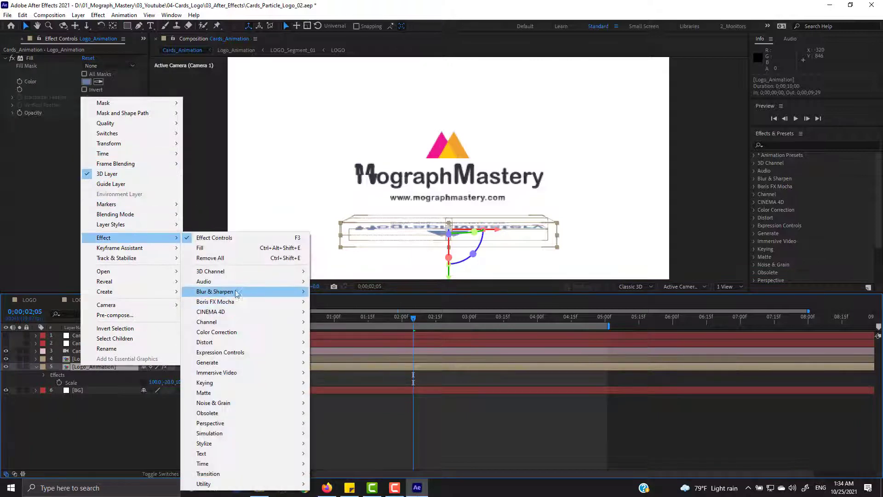
pyautogui.moveTo(275, 285)
pyautogui.click(341, 393)
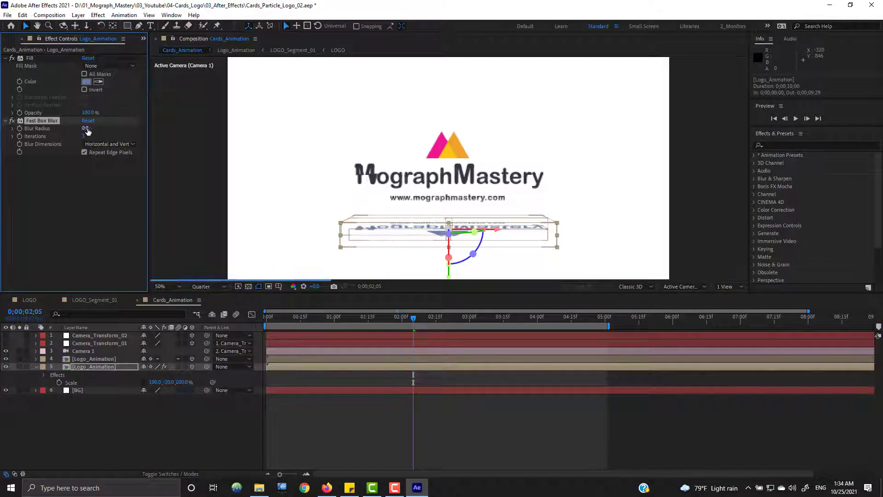
pyautogui.moveTo(91, 128)
pyautogui.mouseDown()
pyautogui.moveTo(99, 128)
pyautogui.moveTo(87, 127)
pyautogui.mouseUp()
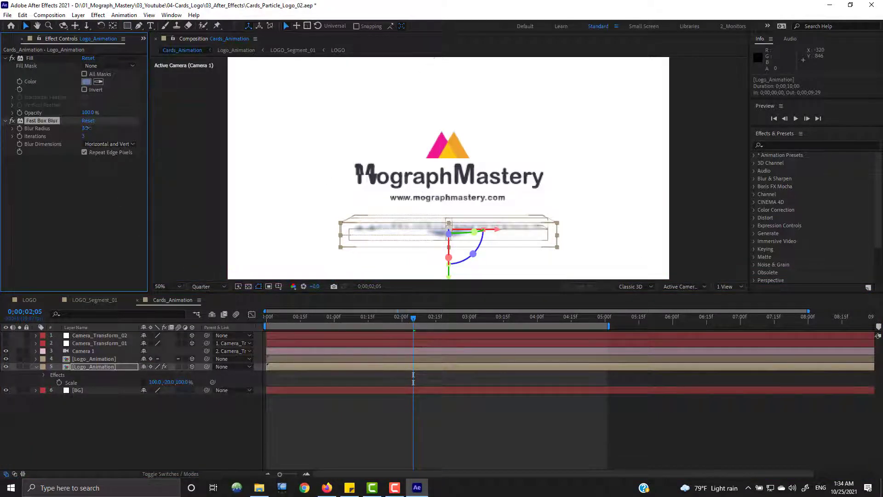
# Step: Lighten the shadow copy's Fill colour and set its Y scale to -10%
pyautogui.click(86, 81)
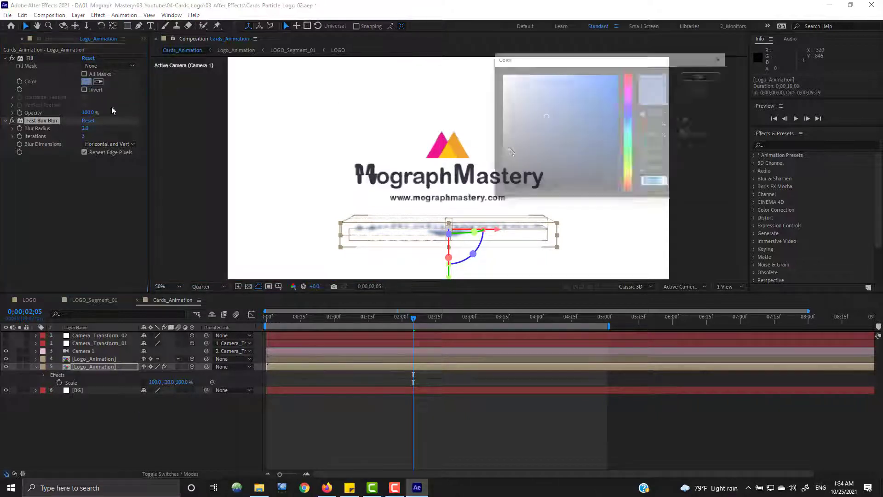
pyautogui.click(702, 75)
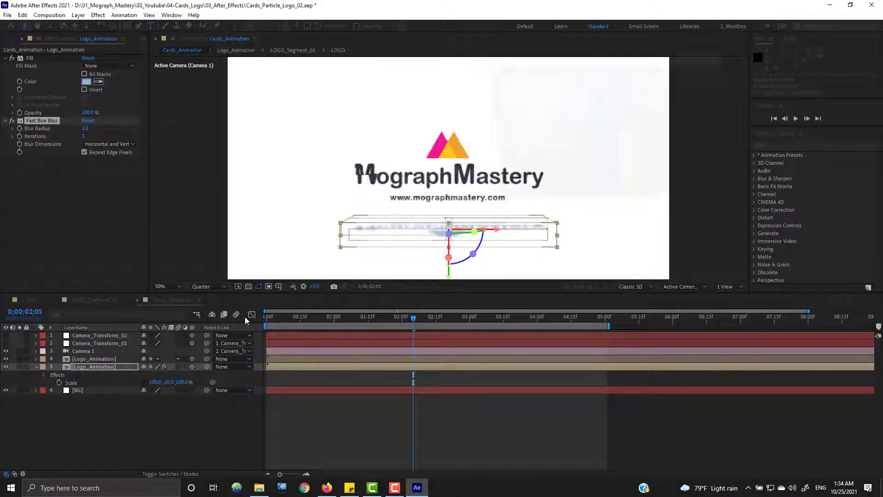
pyautogui.click(170, 382)
pyautogui.click(181, 408)
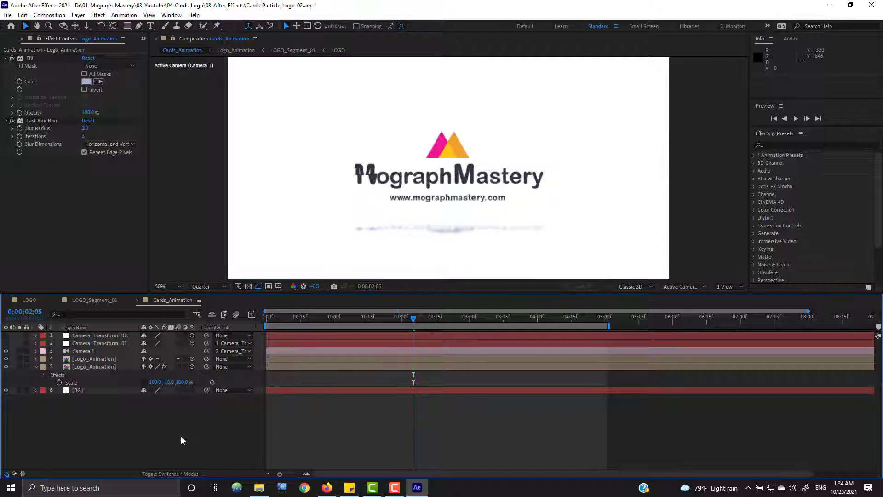
# Step: Set the shadow copy's Fast Box Blur radius to 1 and preview the Cards_Animation composition
pyautogui.moveTo(87, 128); pyautogui.dragTo(85, 128)
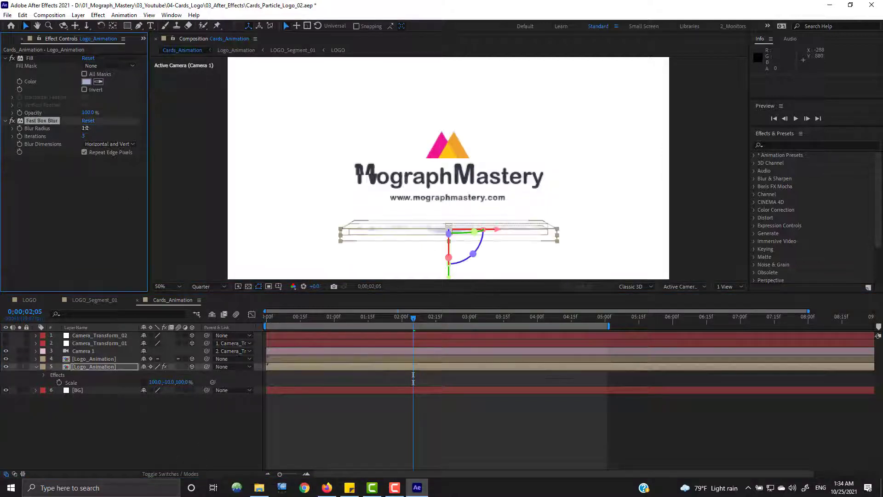
pyautogui.click(177, 432)
pyautogui.press('space')
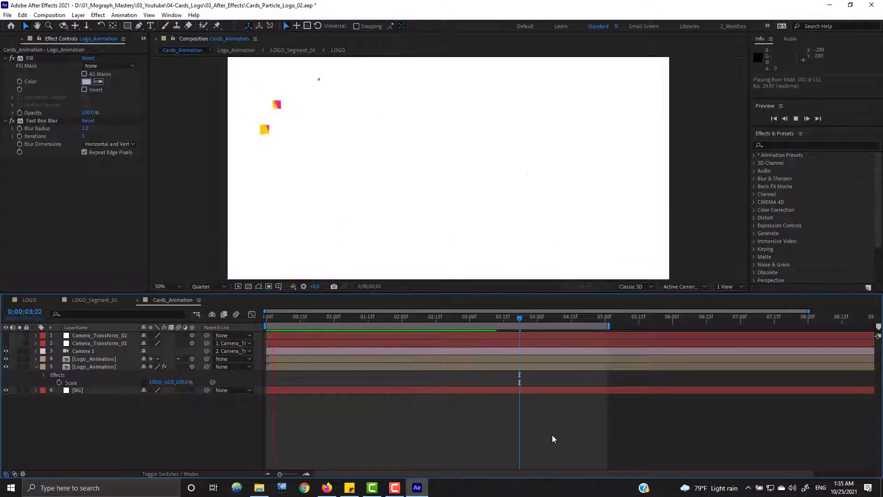
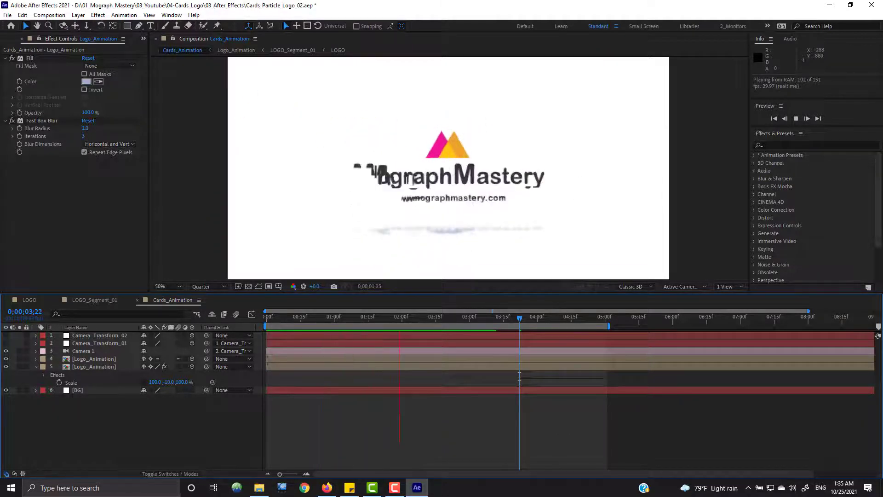
# Step: Open the Logo_Animation composition and all four LOGO_Segment compositions nested in it
pyautogui.click(36, 366)
pyautogui.doubleClick(102, 363)
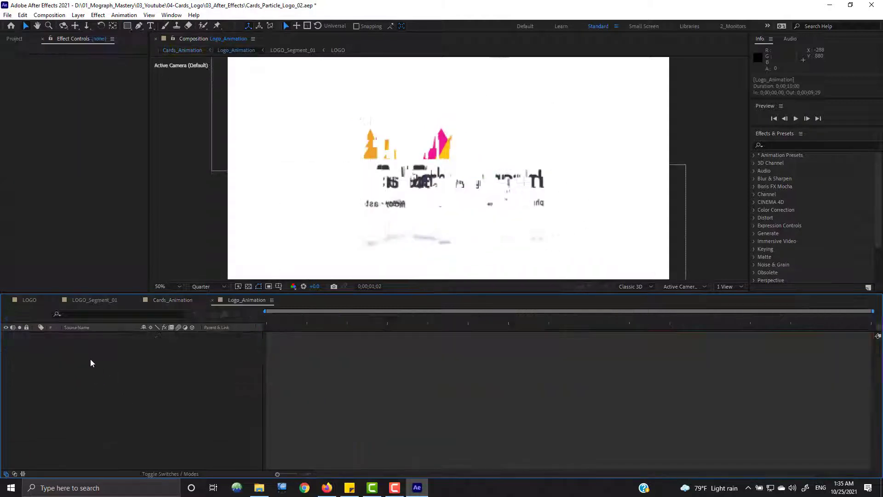
pyautogui.click(109, 338)
pyautogui.keyDown('shift'); pyautogui.click(110, 360); pyautogui.keyUp('shift')
pyautogui.doubleClick(110, 360)
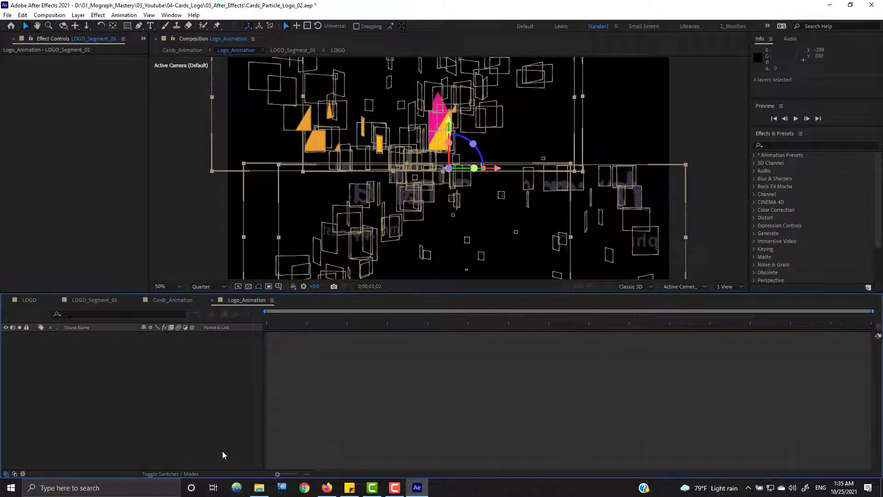
# Step: Turn on motion blur for all LOGO layers in LOGO_Segment_04 and LOGO_Segment_03
pyautogui.hotkey('ctrl', 'a')
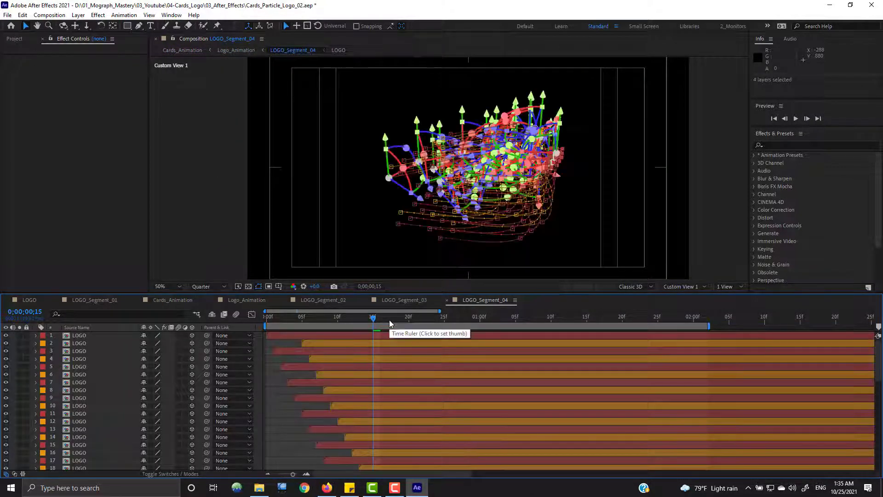
pyautogui.click(407, 301)
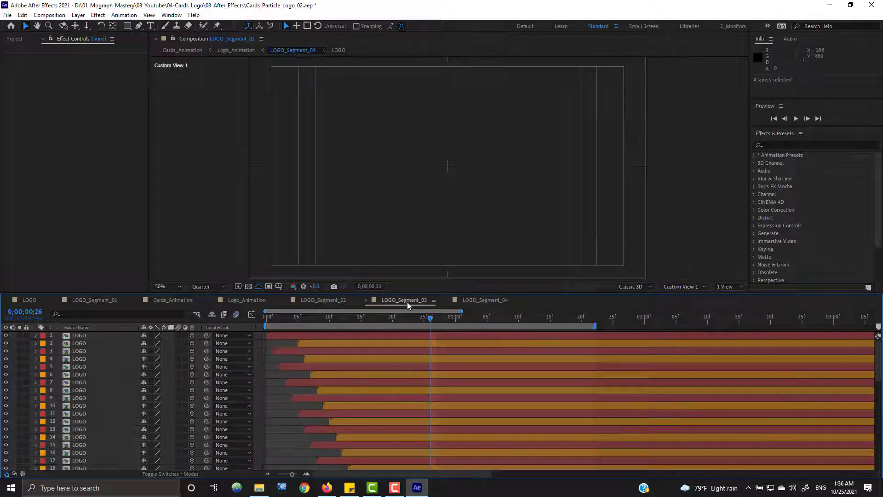
pyautogui.hotkey('ctrl', 'a')
pyautogui.click(179, 335)
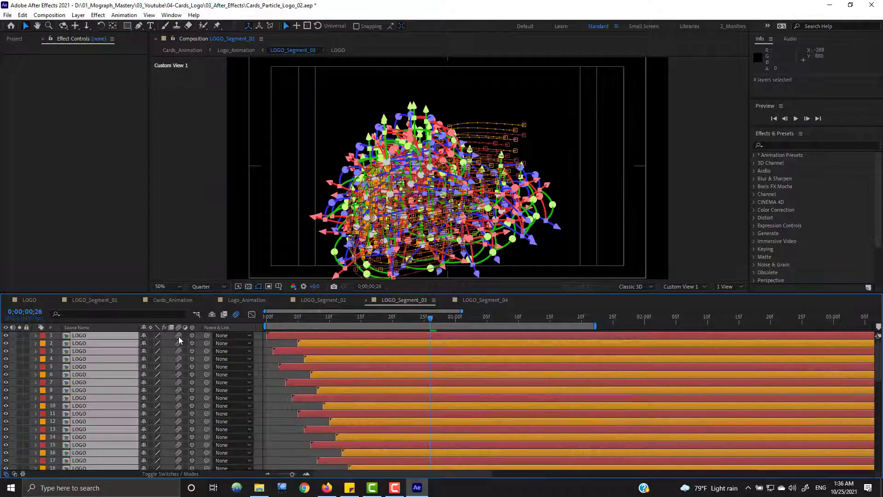
# Step: Turn on motion blur for all LOGO layers in LOGO_Segment_02 and enable it for the composition
pyautogui.click(313, 304)
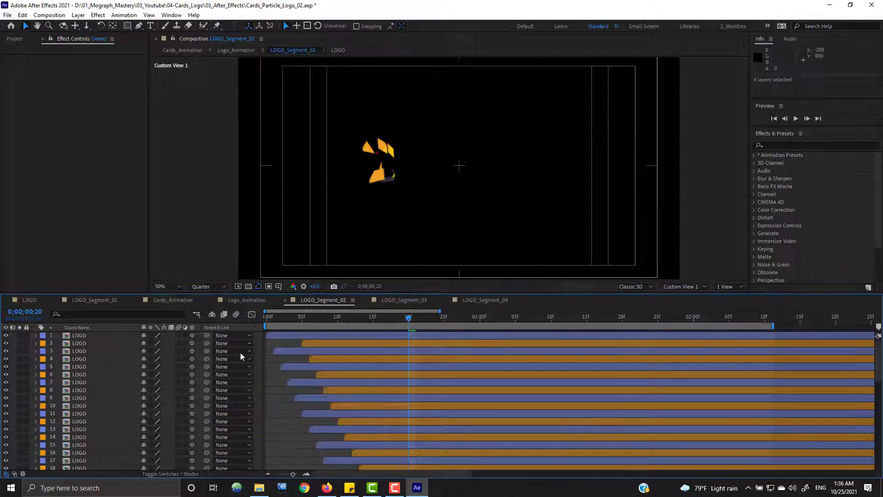
pyautogui.hotkey('ctrl', 'a')
pyautogui.hotkey('ctrl', 'a')
pyautogui.click(179, 362)
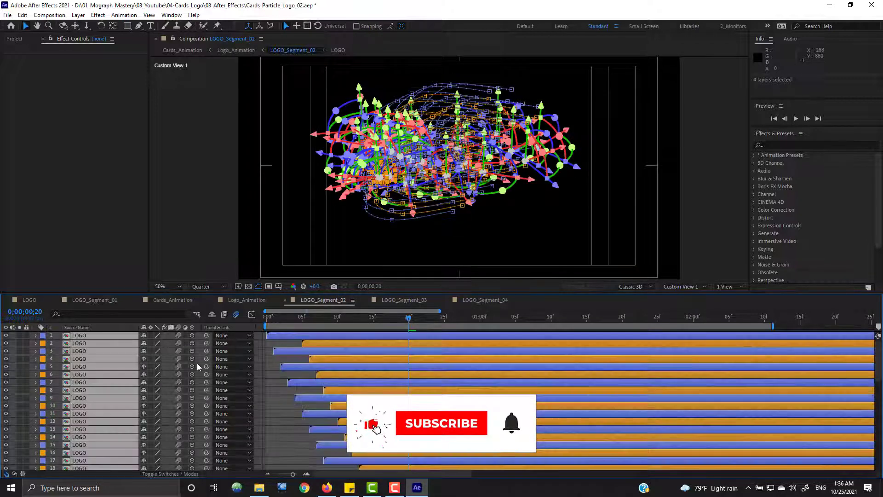
pyautogui.click(235, 314)
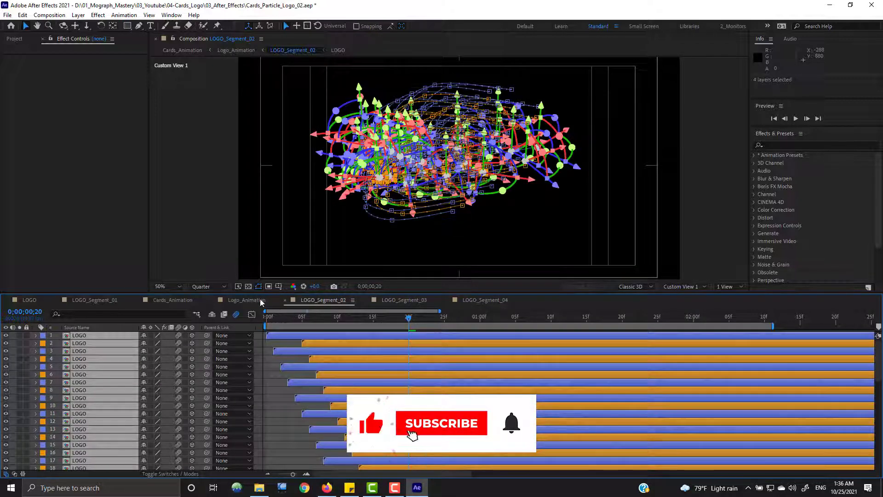
# Step: Place LOGO_Segment_01 beside the other segment compositions and enable motion blur for it and all its LOGO layers
pyautogui.click(109, 299)
pyautogui.moveTo(108, 300); pyautogui.dragTo(264, 300)
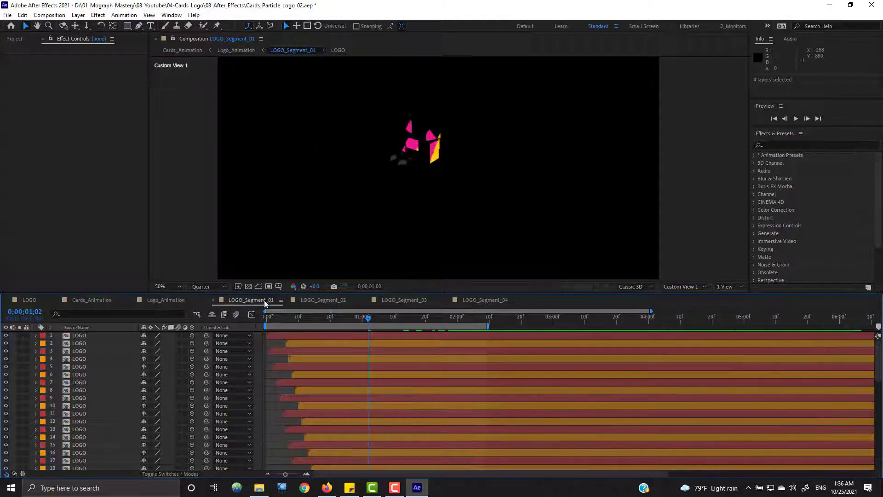
pyautogui.hotkey('ctrl', 'a')
pyautogui.click(179, 336)
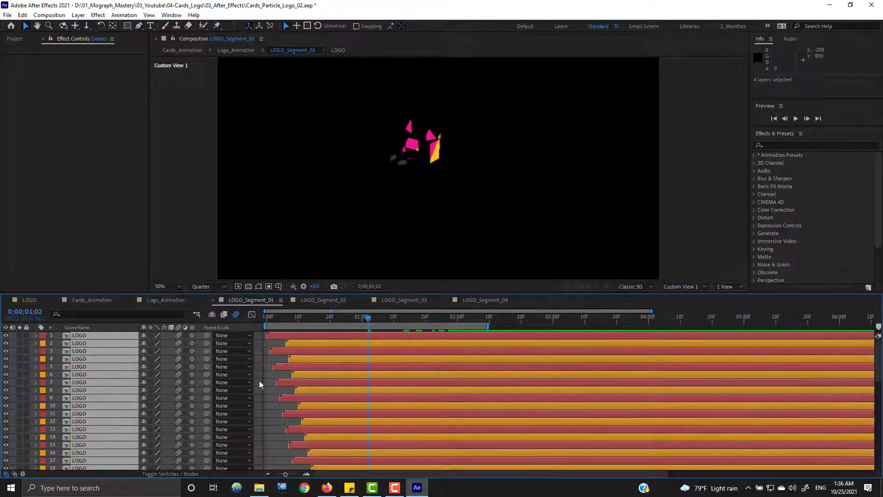
pyautogui.click(236, 314)
# Step: In Cards_Animation, reveal the keyframes of both Camera_Transform nulls and move their end keyframes to about 3 seconds
pyautogui.click(164, 300)
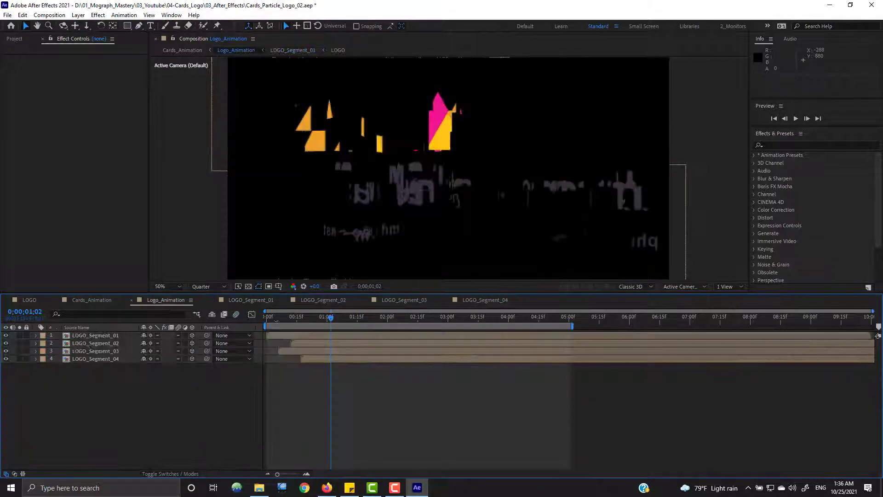
pyautogui.press('space')
pyautogui.click(91, 300)
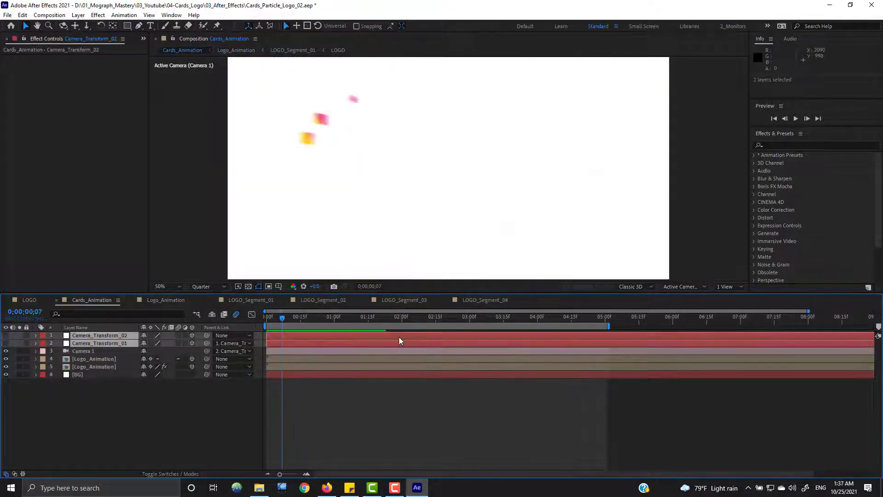
pyautogui.press('u')
pyautogui.moveTo(416, 346); pyautogui.dragTo(470, 345)
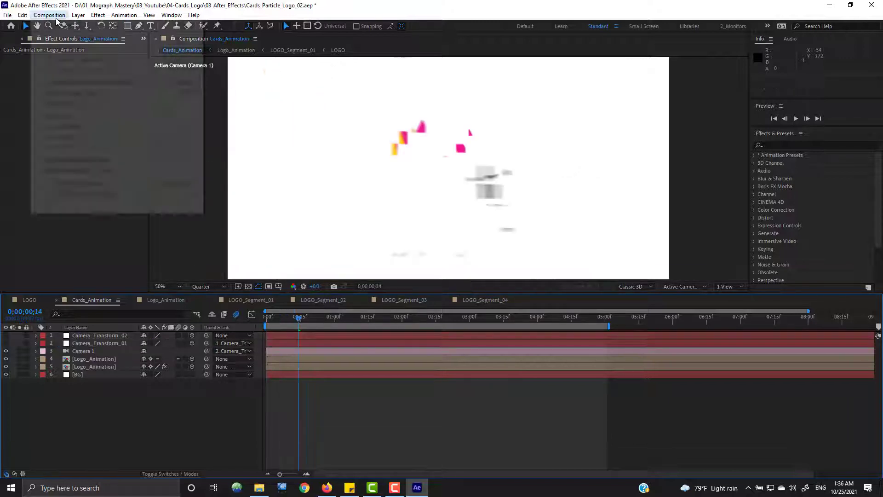
# Step: Play a preview of the Cards_Animation composition
pyautogui.click(49, 15)
pyautogui.moveTo(110, 116)
pyautogui.click(272, 117)
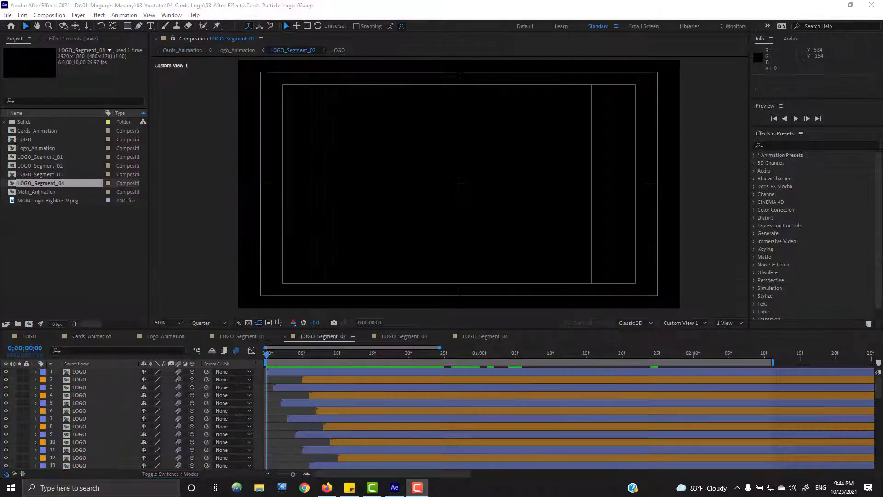
# Step: Make White Solid 1 visible in the LOGO composition and scrub through LOGO_Segment_02 to check the white cards
pyautogui.click(6, 371)
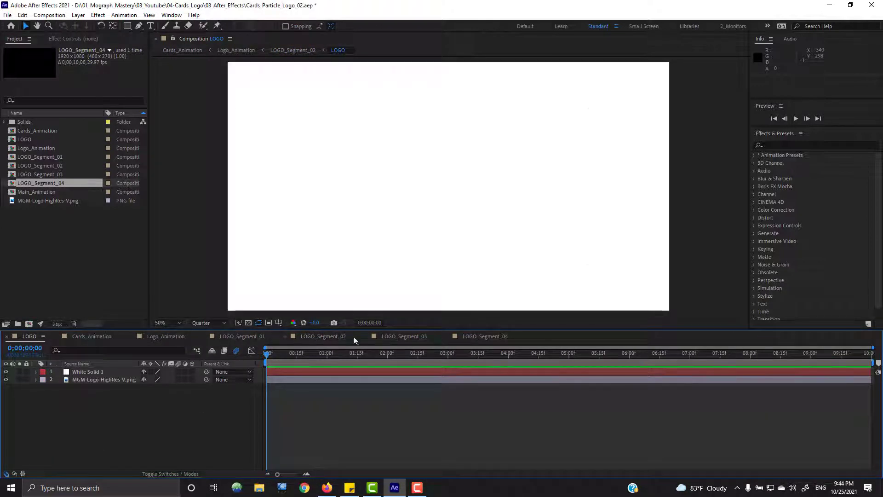
pyautogui.click(331, 337)
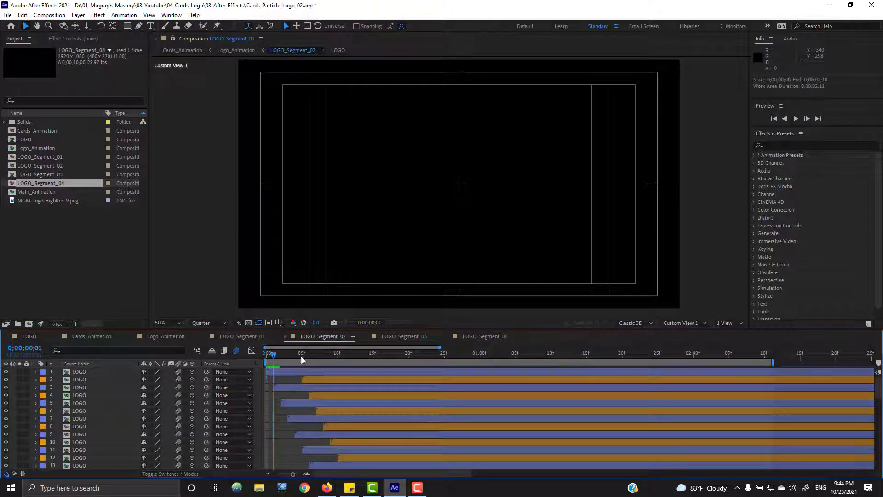
pyautogui.moveTo(301, 356); pyautogui.dragTo(678, 376)
# Step: Switch LOGO_Segment_02 to the Front view and align the start of all its LOGO layers to 0;00;00;00
pyautogui.click(696, 322)
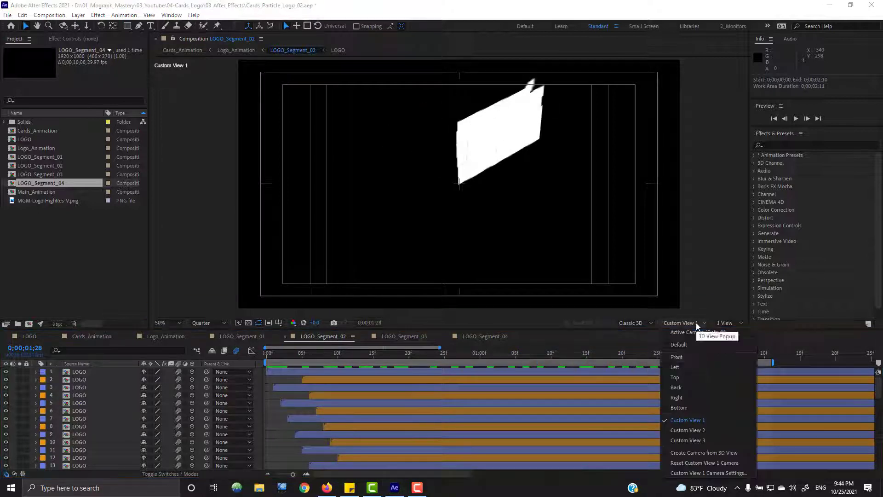
pyautogui.click(676, 357)
pyautogui.moveTo(280, 359); pyautogui.dragTo(260, 360)
pyautogui.hotkey('ctrl', 'a')
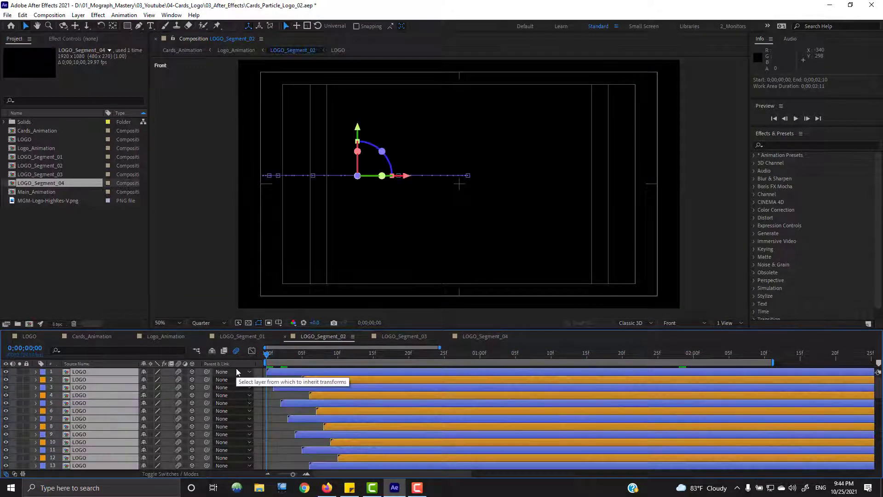
pyautogui.press('[')
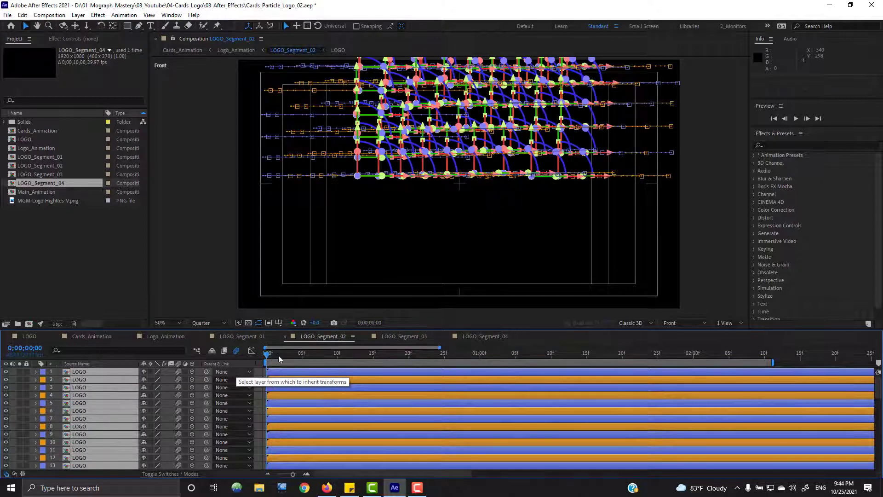
# Step: Reveal the Position keyframes of all LOGO layers in LOGO_Segment_02
pyautogui.click(287, 360)
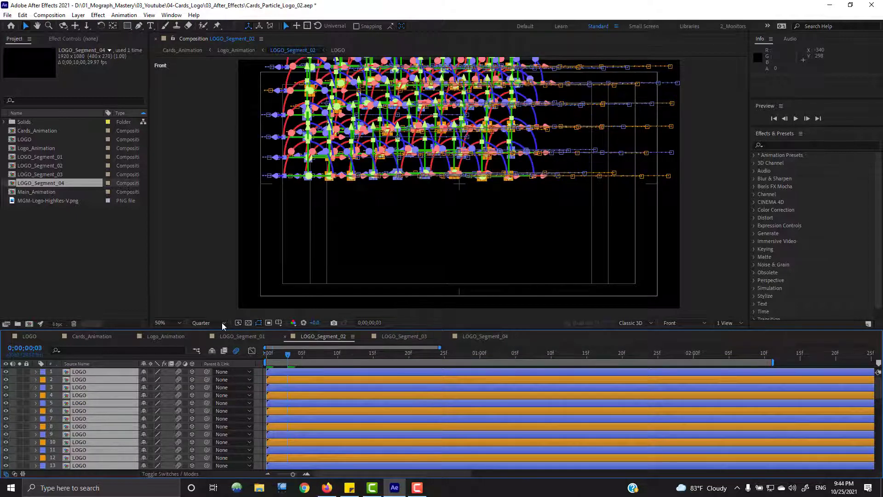
pyautogui.click(593, 353)
pyautogui.press('p')
pyautogui.moveTo(593, 353); pyautogui.dragTo(479, 353)
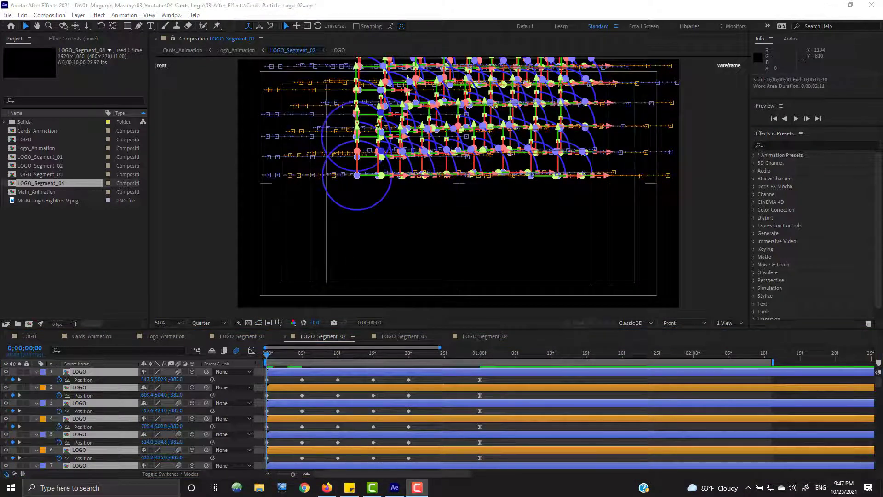
# Step: Move all LOGO layers straight down by 608 px at frame 0 and by about 534 px at frame 5
pyautogui.moveTo(379, 166); pyautogui.dragTo(380, 269)
pyautogui.click(302, 356)
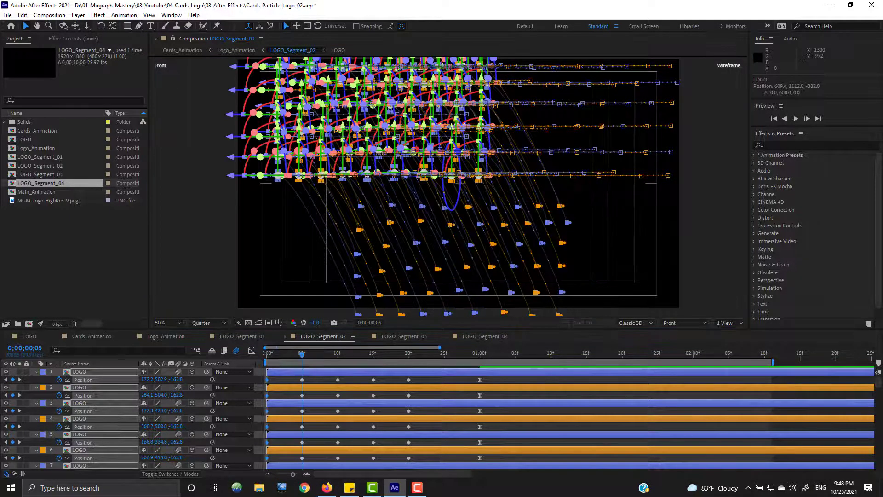
pyautogui.moveTo(348, 212); pyautogui.dragTo(355, 213)
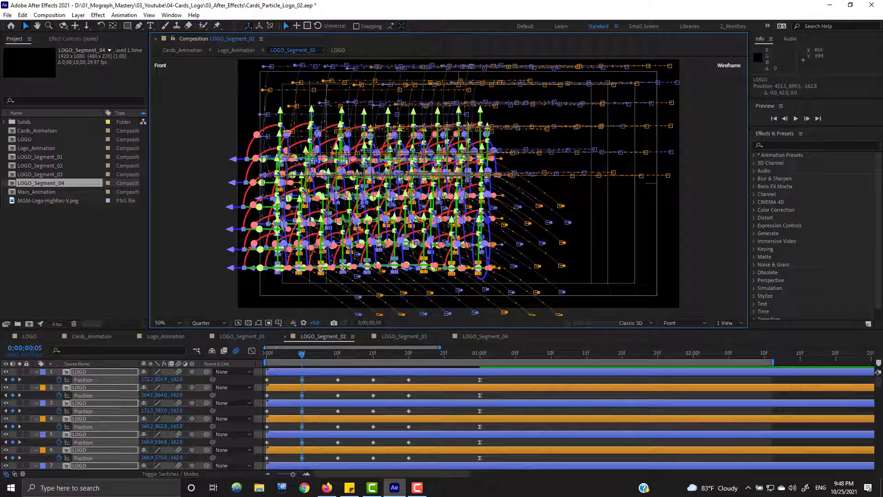
pyautogui.moveTo(346, 220); pyautogui.dragTo(344, 250)
# Step: Lower all LOGO layers by about 490 px at frame 10 and by about 152 px at frame 15
pyautogui.click(337, 353)
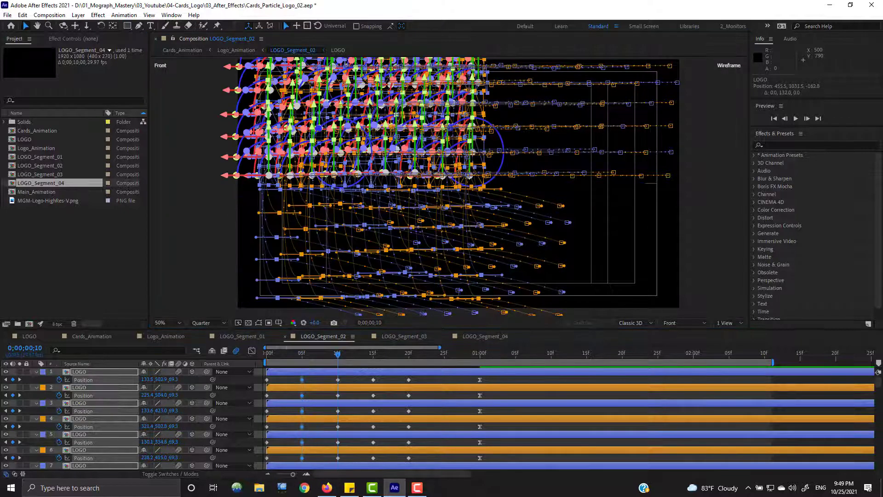
pyautogui.moveTo(382, 120); pyautogui.dragTo(388, 214)
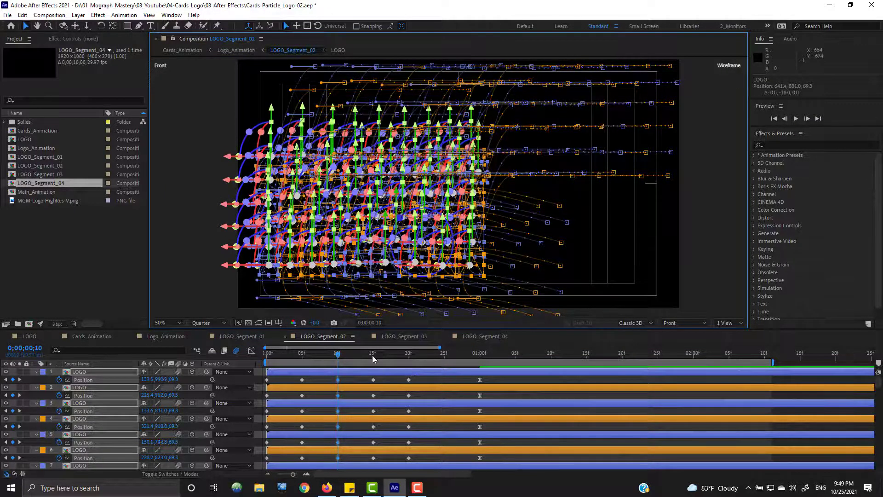
pyautogui.click(373, 356)
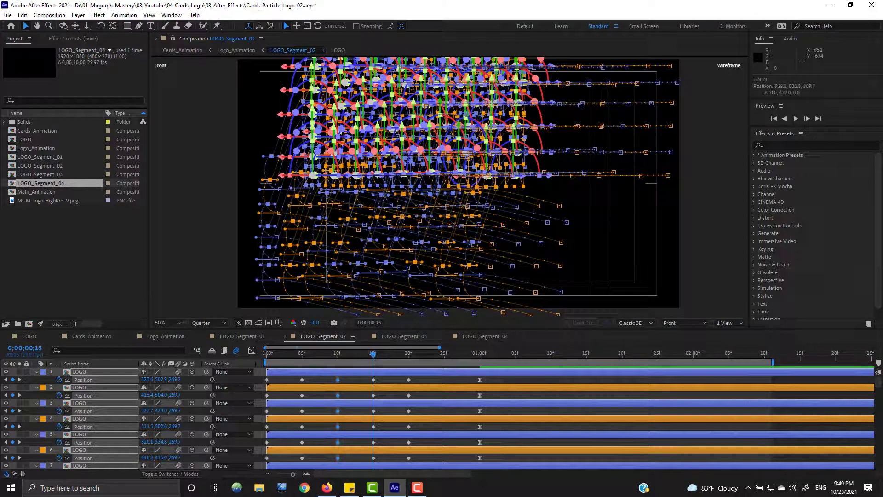
pyautogui.moveTo(458, 124); pyautogui.dragTo(467, 167)
# Step: Lower all LOGO layers slightly at frame 20 so the motion path eases towards its final height
pyautogui.click(409, 355)
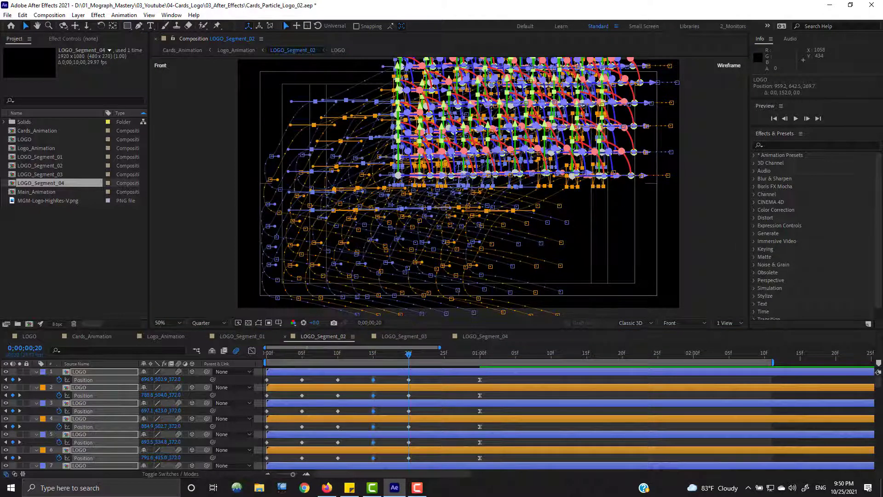
pyautogui.moveTo(575, 98); pyautogui.dragTo(660, 264)
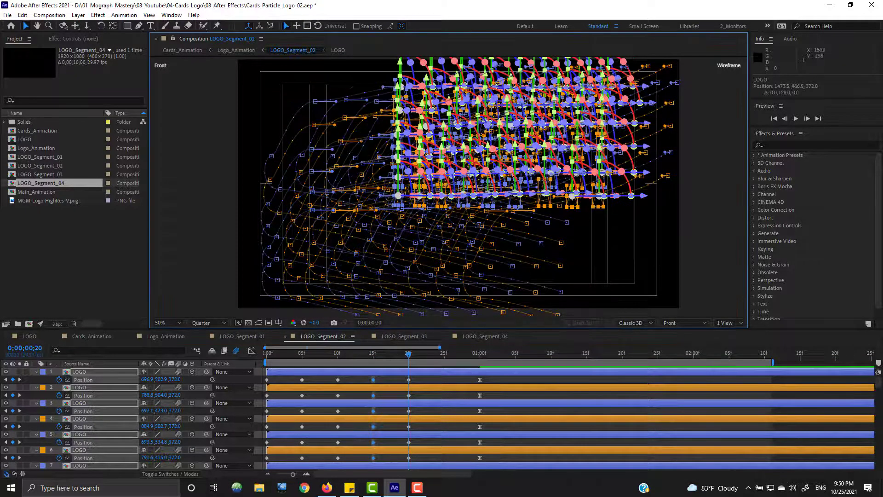
pyautogui.moveTo(577, 123); pyautogui.dragTo(578, 114)
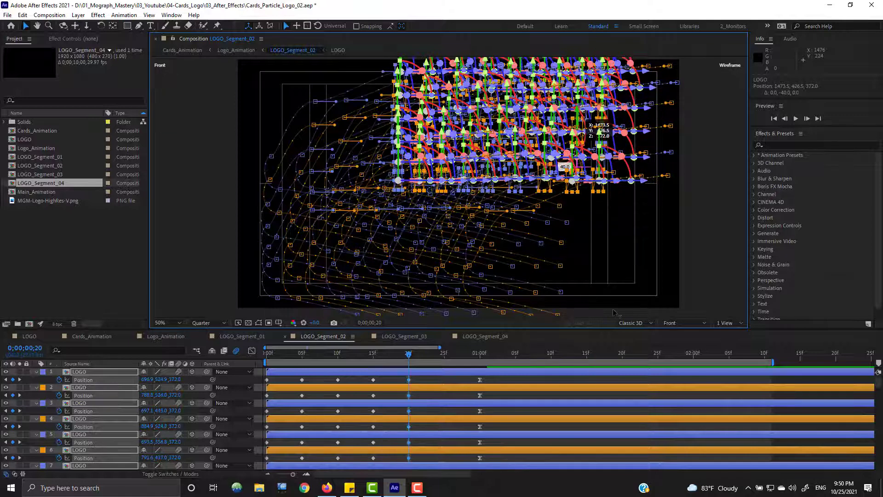
# Step: In the Top view, add matching Position keyframes for all LOGO layers at 0;00;01;08, 0;00;01;16 and 0;00;01;26
pyautogui.click(479, 354)
pyautogui.click(700, 324)
pyautogui.click(682, 379)
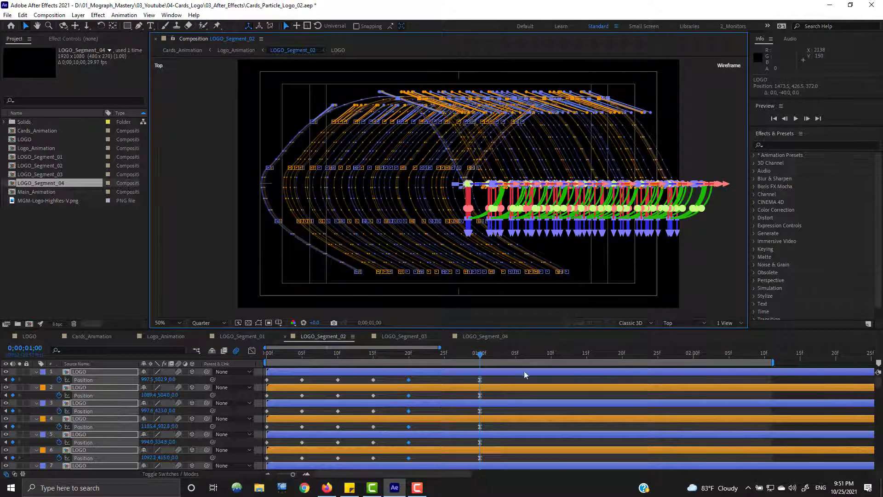
pyautogui.moveTo(542, 360); pyautogui.dragTo(539, 360)
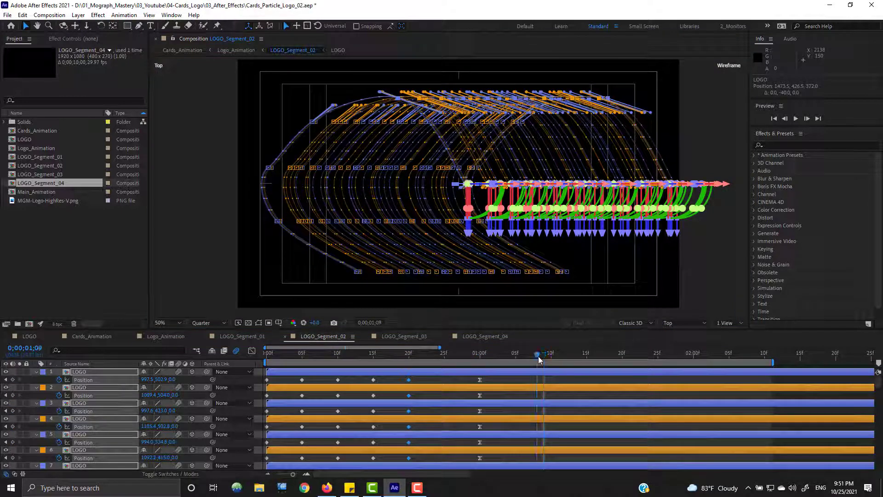
pyautogui.hotkey('ctrl', 'v')
pyautogui.click(595, 356)
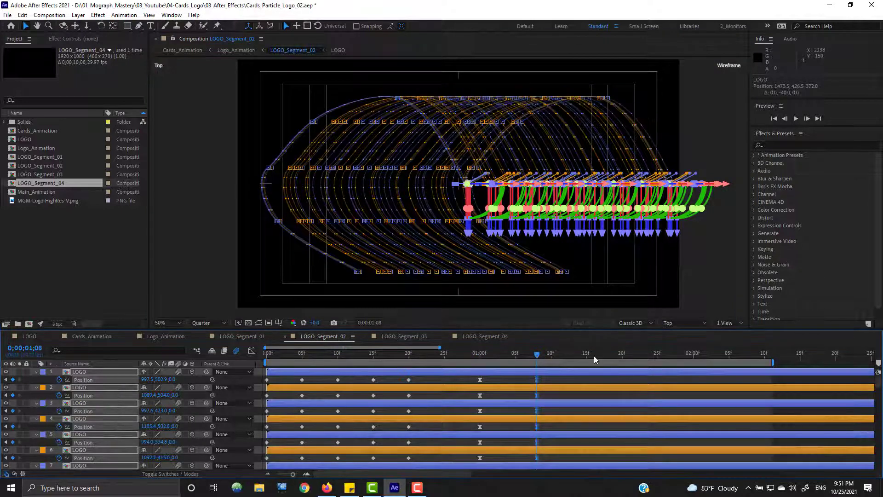
pyautogui.hotkey('ctrl', 'v')
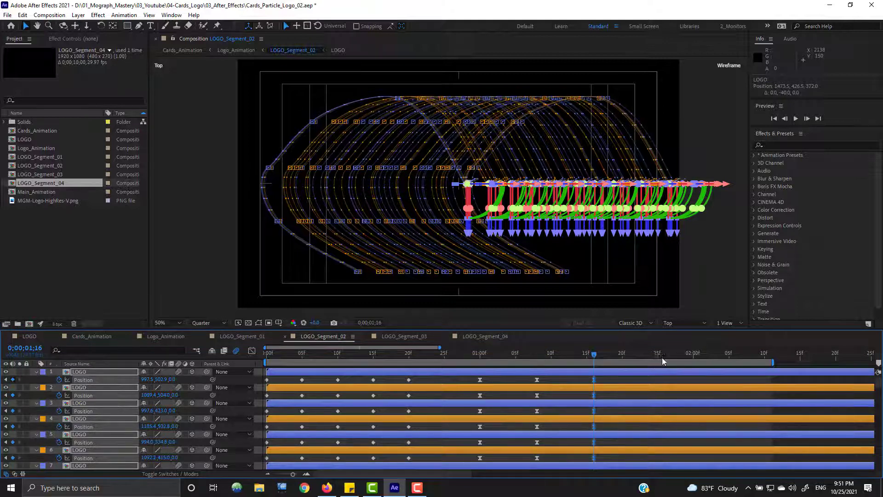
pyautogui.click(662, 355)
pyautogui.hotkey('ctrl', 'v')
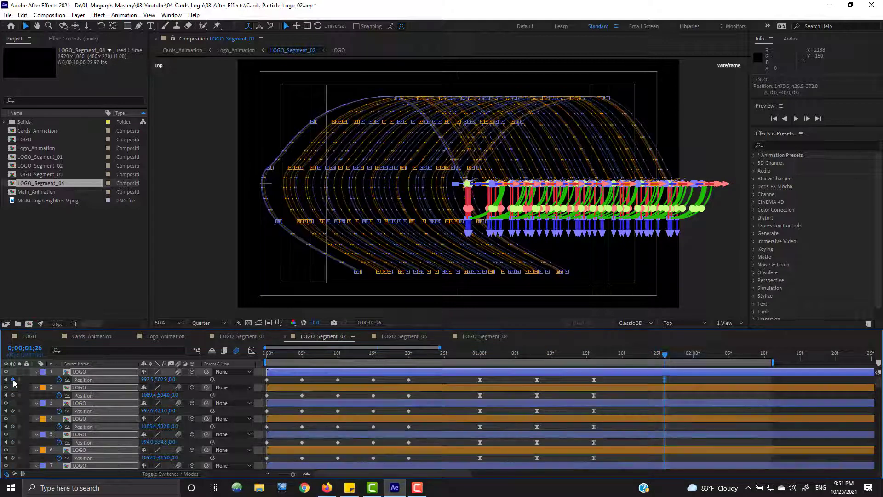
pyautogui.click(480, 357)
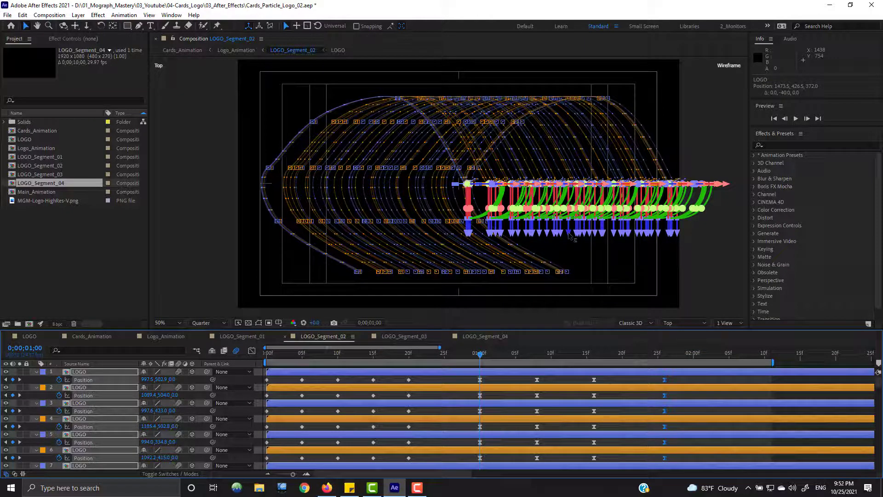
# Step: In the Top view, move all LOGO layers in depth to Z -50 at 0;00;01;00, 36 at 0;00;01;08 and -16 at 0;00;01;16
pyautogui.moveTo(568, 235); pyautogui.dragTo(561, 247)
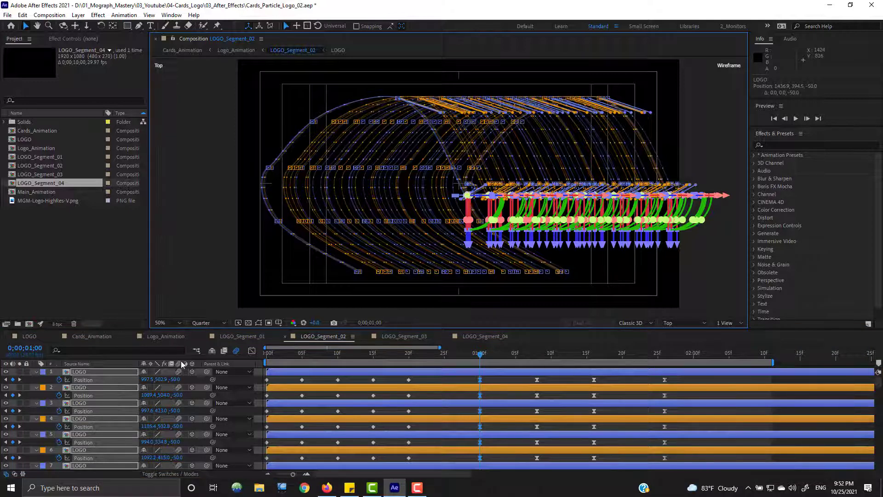
pyautogui.click(537, 353)
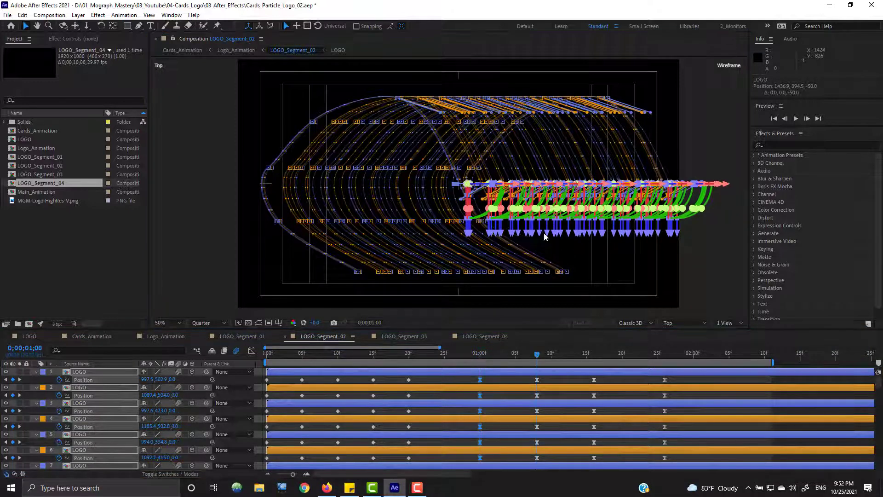
pyautogui.moveTo(543, 241); pyautogui.dragTo(555, 240)
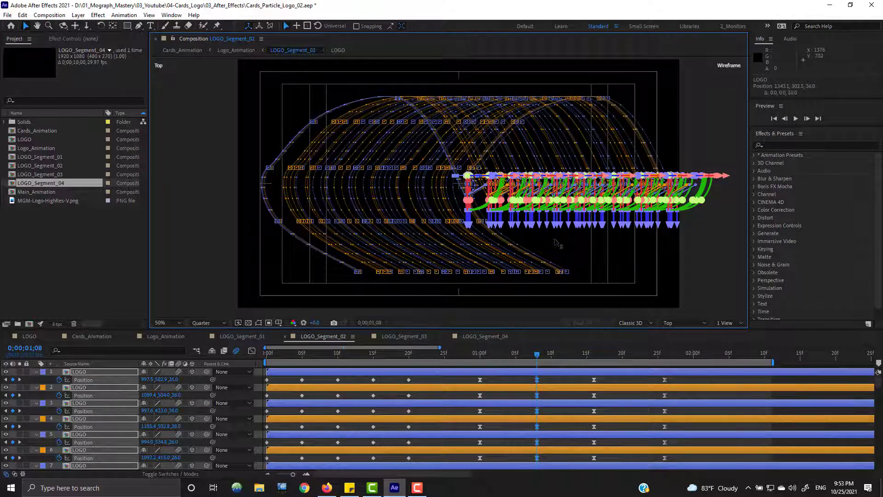
pyautogui.click(595, 353)
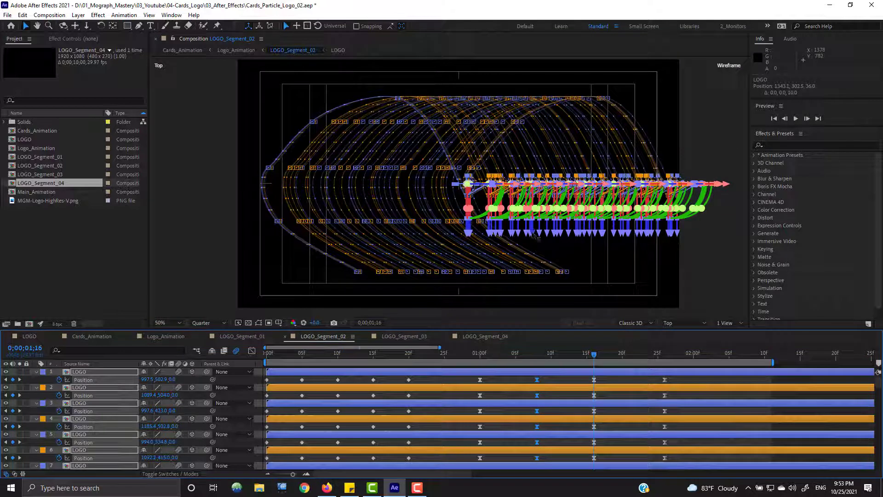
pyautogui.moveTo(530, 239); pyautogui.dragTo(531, 245)
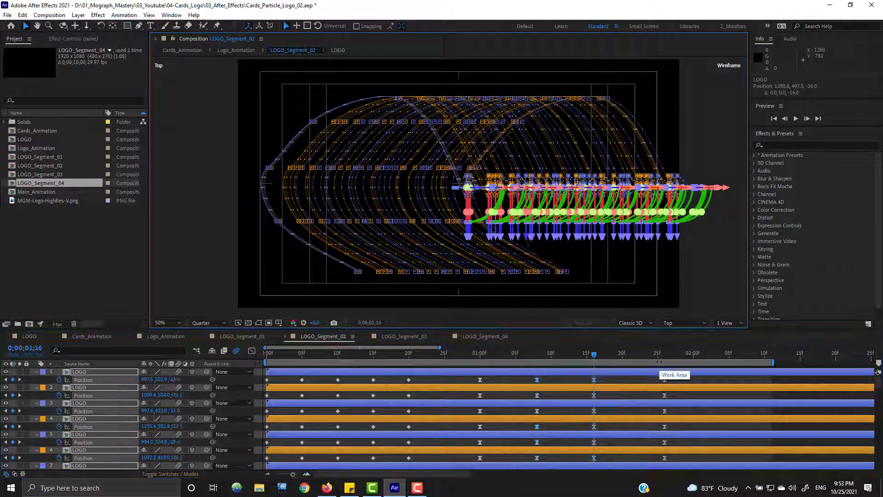
# Step: Try Linear spatial interpolation on the first LOGO layer's Position keyframe at 0;00;01;00, and undo the change
pyautogui.click(480, 380)
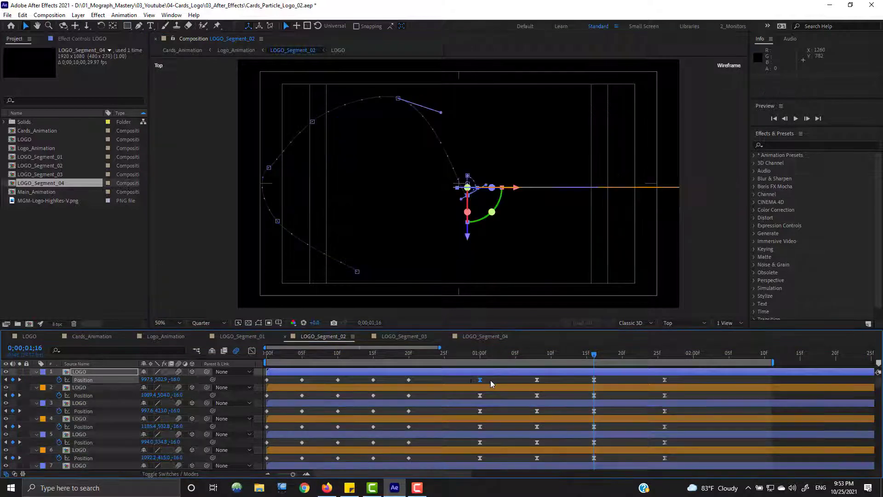
pyautogui.press('.')
pyautogui.press('.')
pyautogui.rightClick(480, 380)
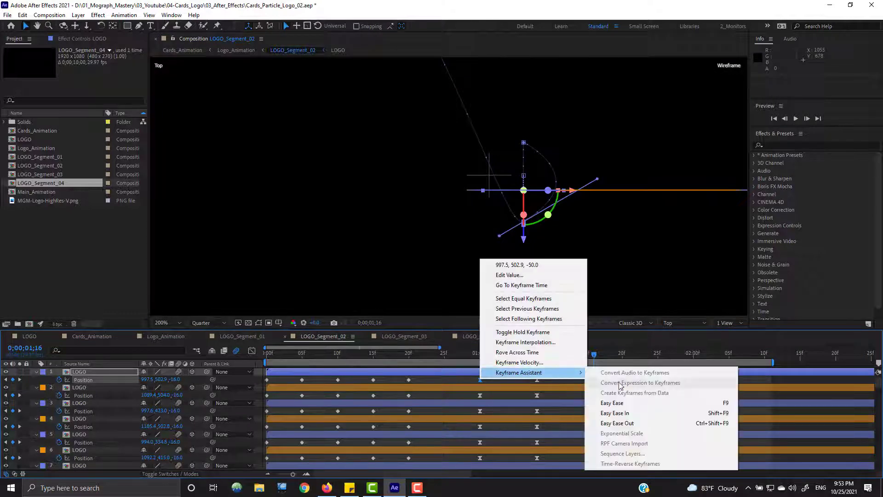
pyautogui.click(525, 342)
pyautogui.click(470, 227)
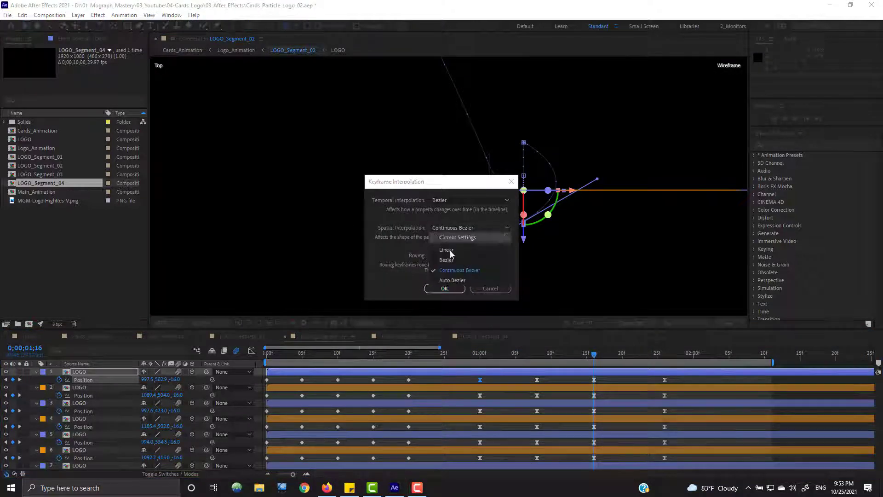
pyautogui.click(488, 243)
pyautogui.click(445, 289)
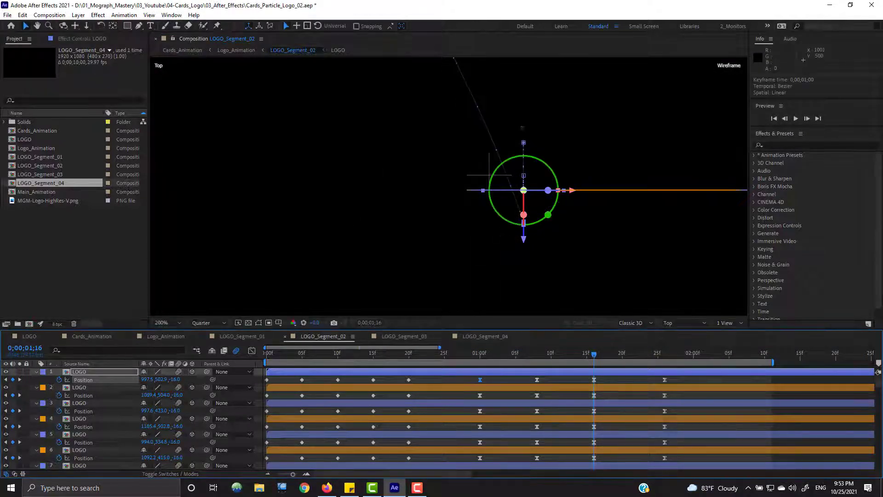
pyautogui.hotkey('ctrl', 'z')
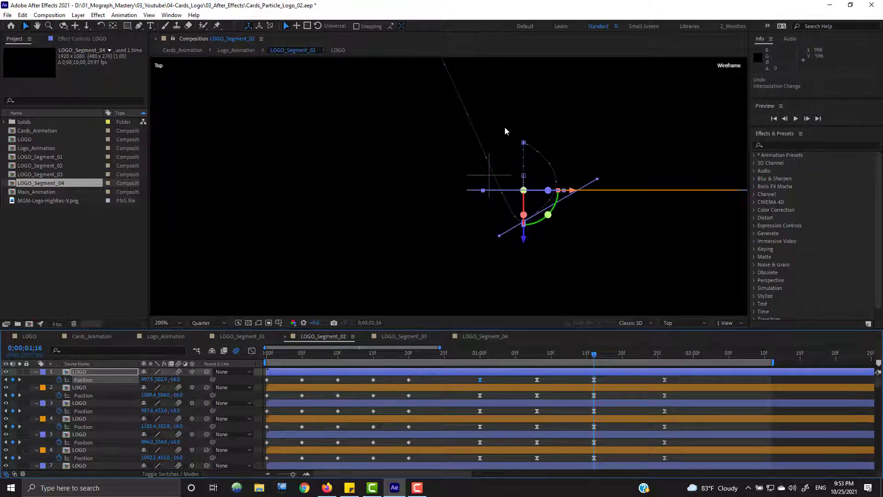
# Step: Set the spatial interpolation of the first LOGO layer's 0;00;01;00 Position keyframe to Linear
pyautogui.rightClick(479, 382)
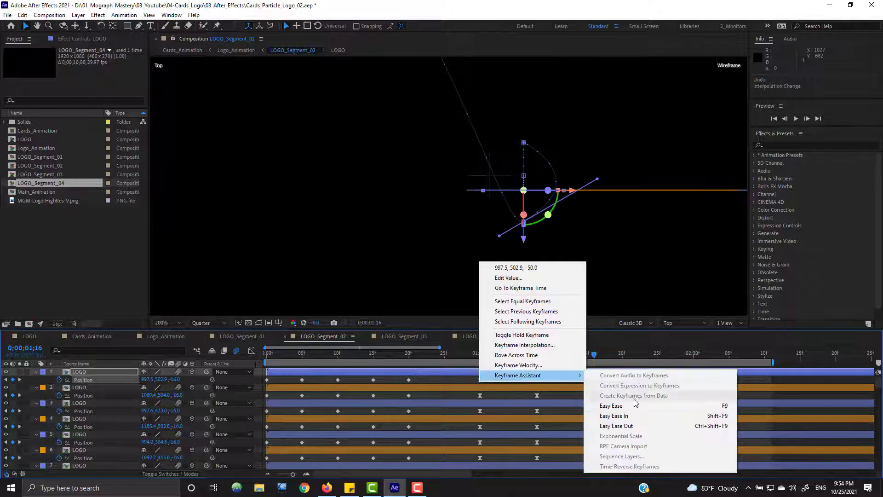
pyautogui.click(527, 346)
pyautogui.click(469, 228)
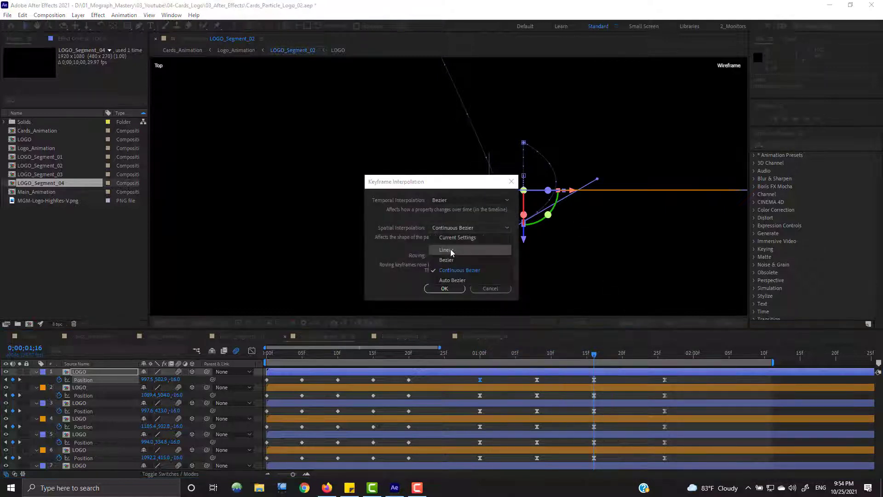
pyautogui.click(451, 249)
pyautogui.click(444, 289)
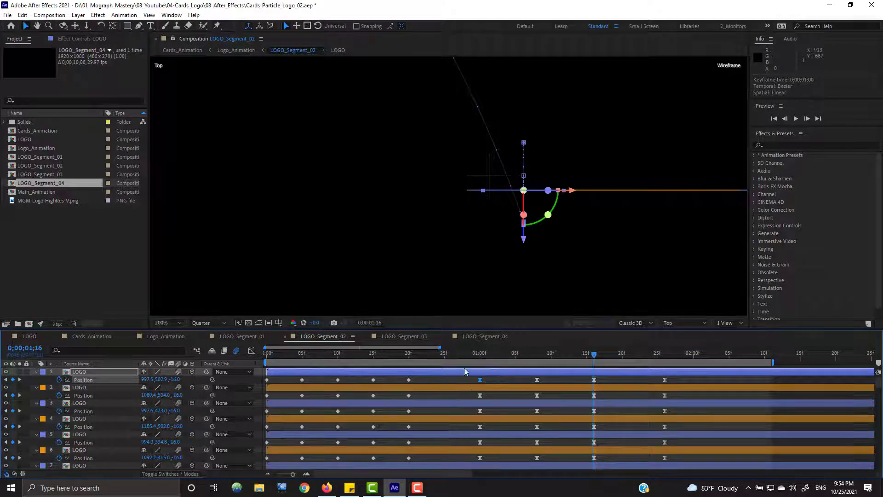
# Step: Set the spatial interpolation of every LOGO layer's 0;00;01;00 Position keyframe to Linear and collapse the layer properties
pyautogui.moveTo(465, 373); pyautogui.dragTo(475, 482)
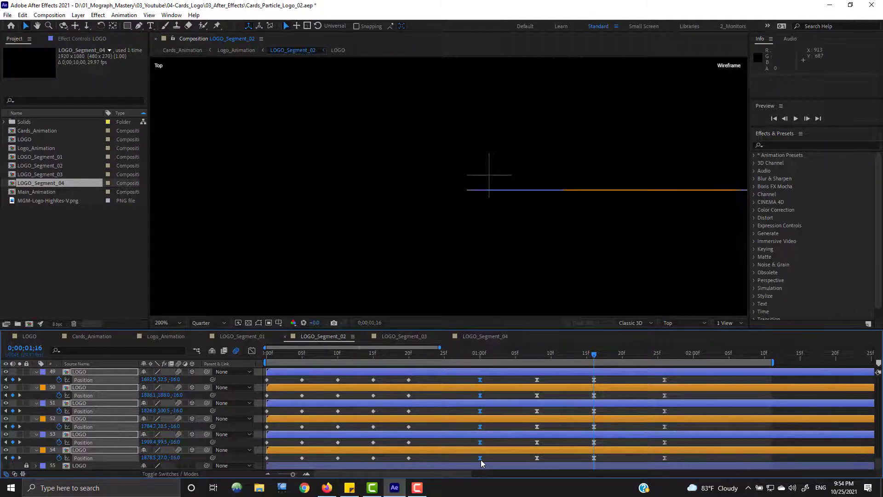
pyautogui.rightClick(480, 458)
pyautogui.click(524, 422)
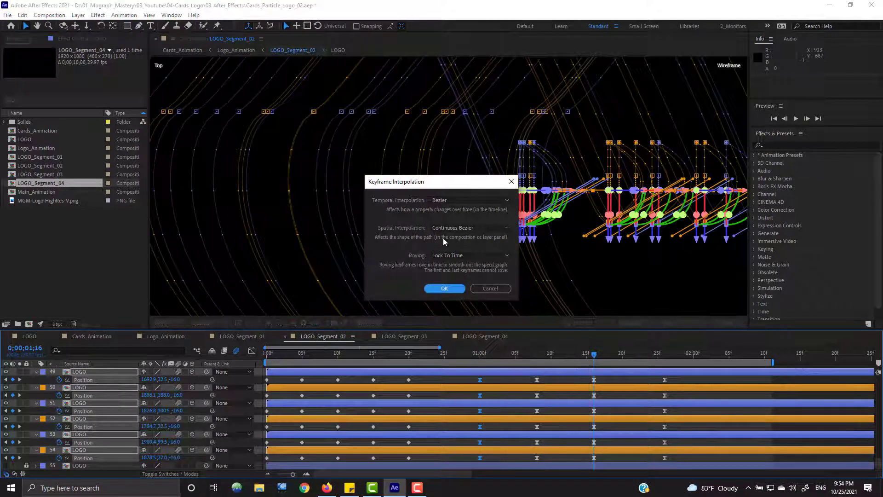
pyautogui.click(464, 227)
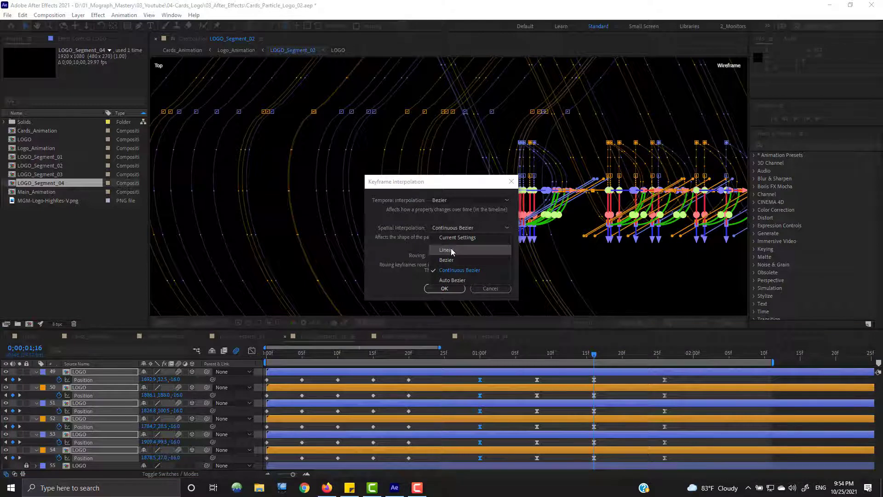
pyautogui.click(459, 260)
pyautogui.click(444, 288)
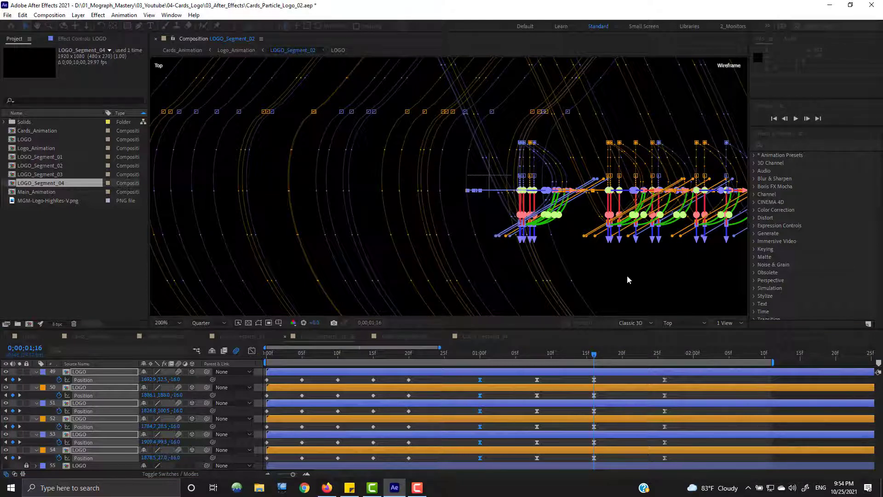
pyautogui.click(465, 394)
pyautogui.press('u')
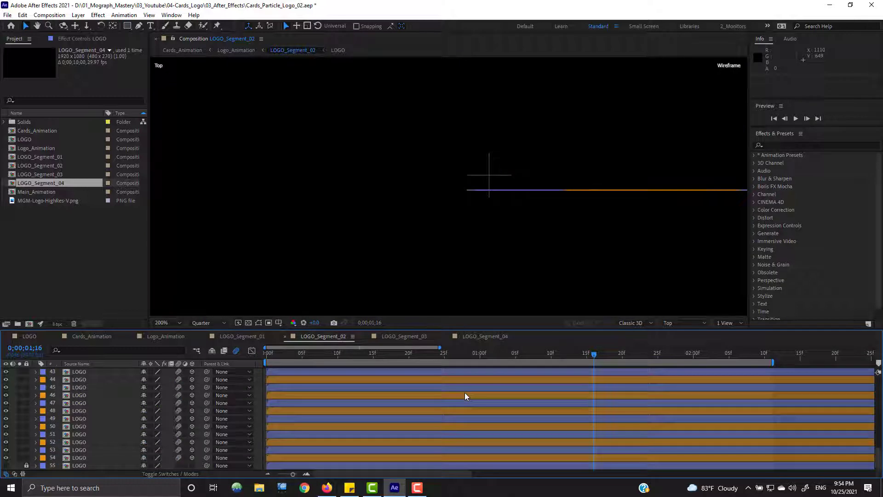
pyautogui.click(277, 371)
pyautogui.click(42, 372)
pyautogui.click(84, 192)
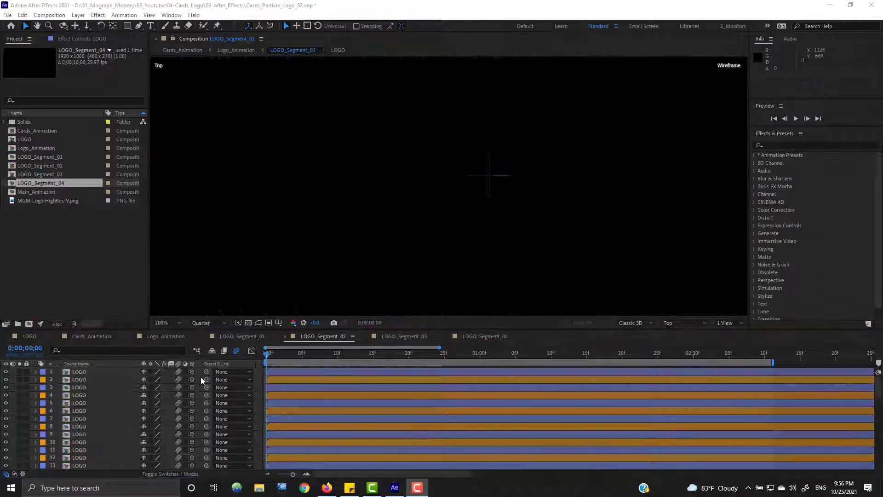
# Step: Keyframe X Rotation on all LOGO layers at frame 0 with one full revolution (1x+0.0°)
pyautogui.click(200, 377)
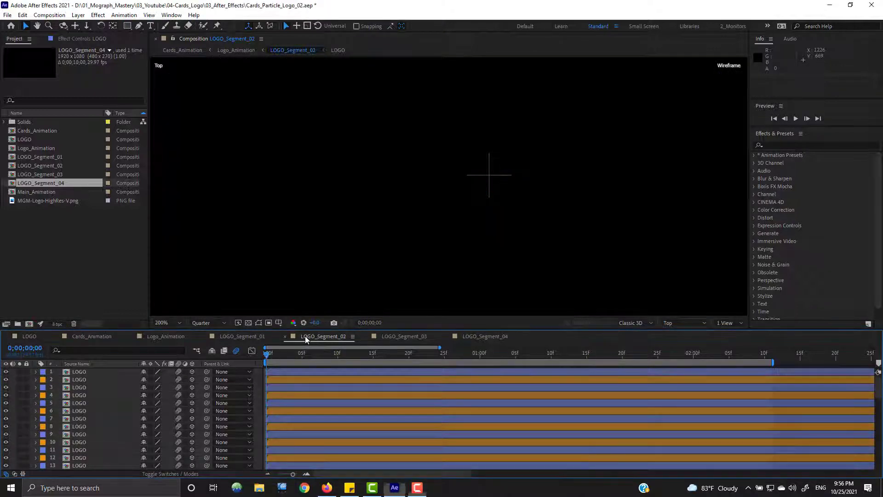
pyautogui.hotkey('ctrl', 'a')
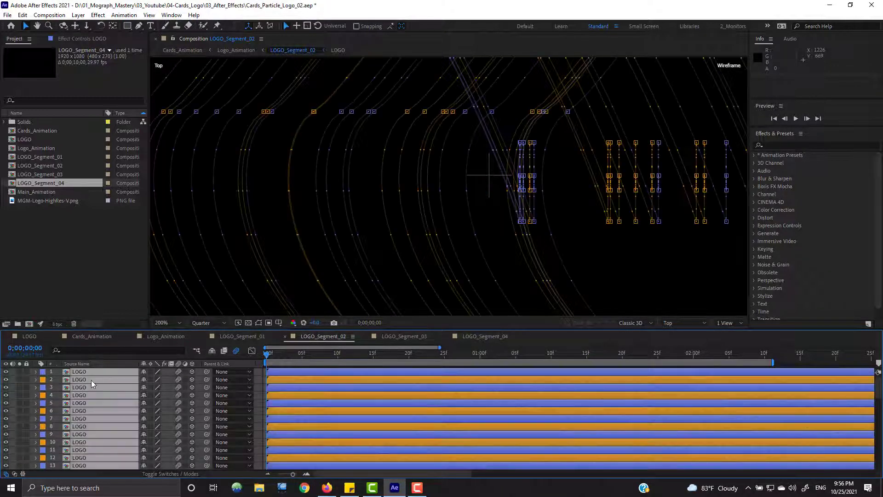
pyautogui.press('r')
pyautogui.click(59, 387)
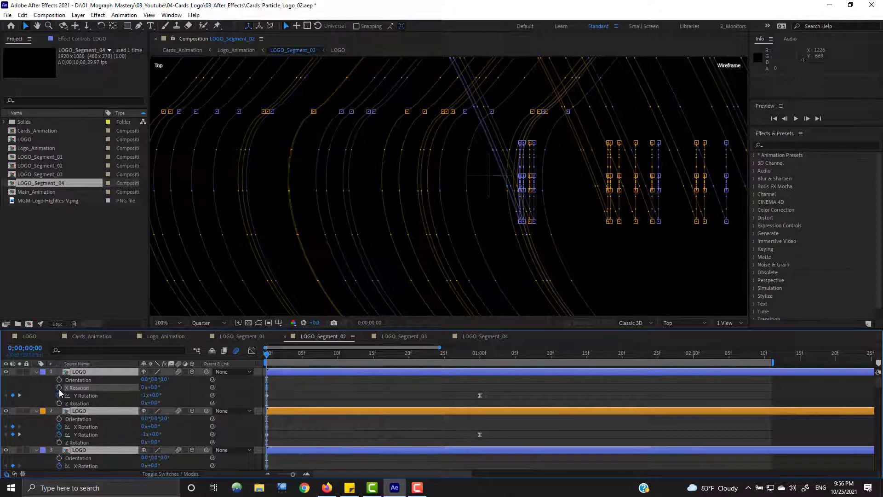
pyautogui.click(60, 388)
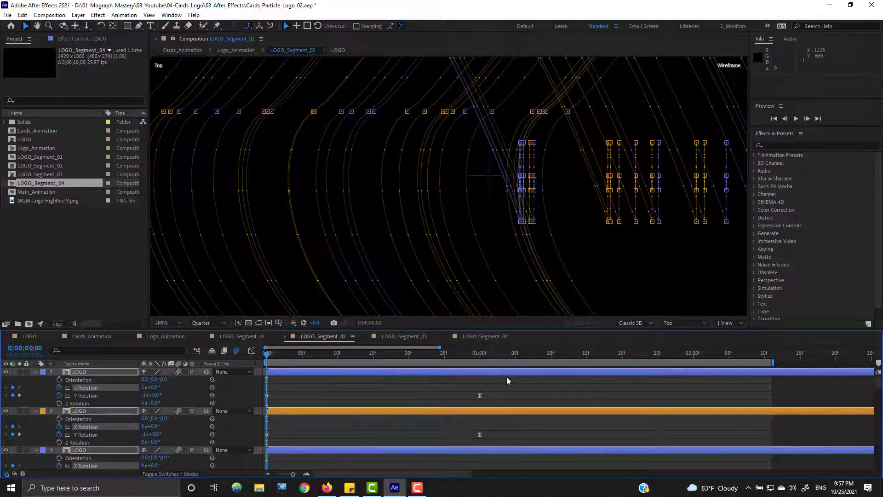
# Step: Keyframe X Rotation at 0° on all LOGO layers at 0;00;01;10, apply Easy Ease to these keyframes, and collapse the layer properties
pyautogui.click(552, 358)
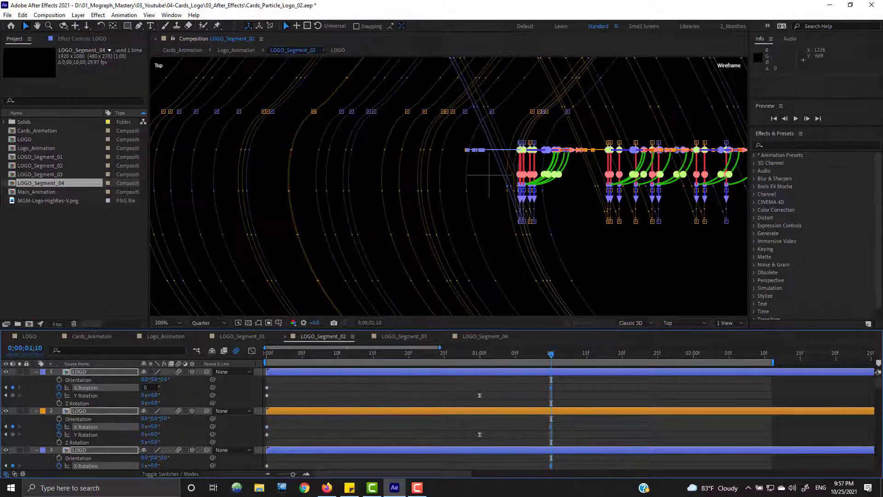
pyautogui.press('Return')
pyautogui.rightClick(552, 391)
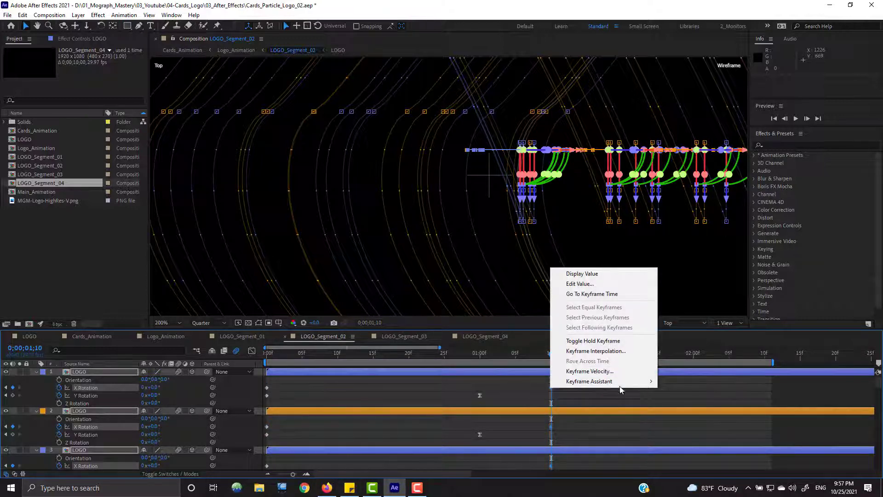
pyautogui.click(688, 414)
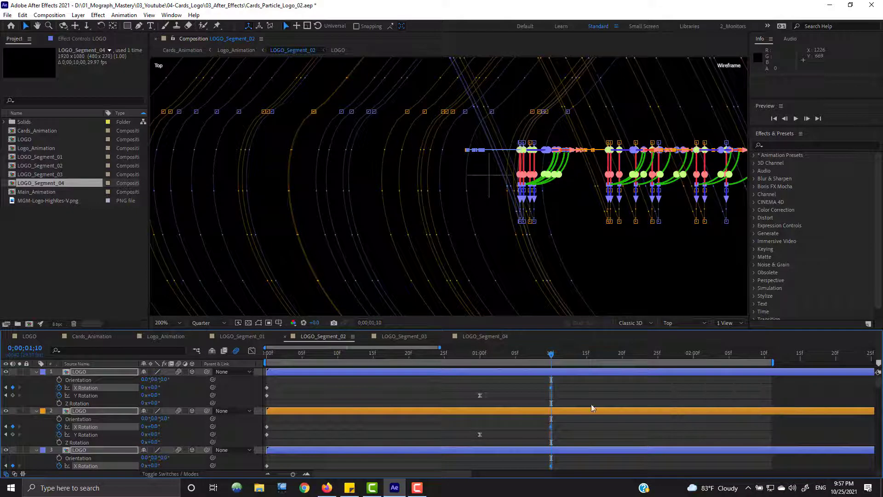
pyautogui.click(405, 392)
pyautogui.press('u')
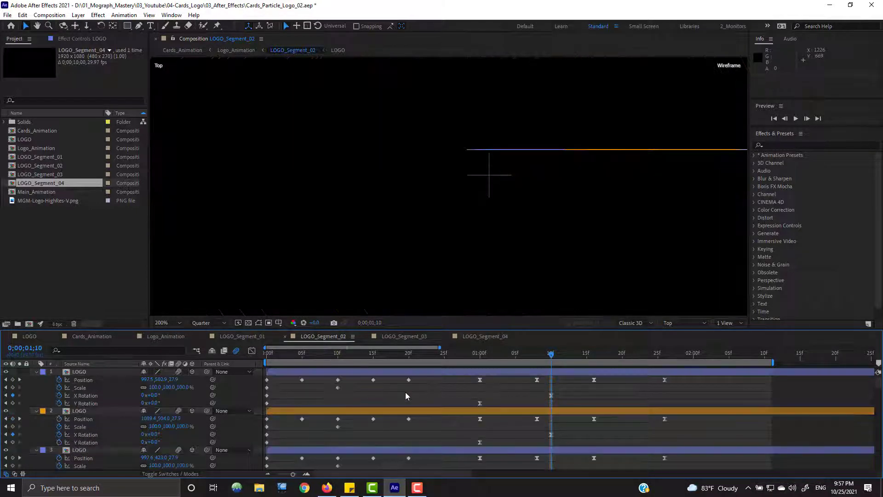
pyautogui.press('u')
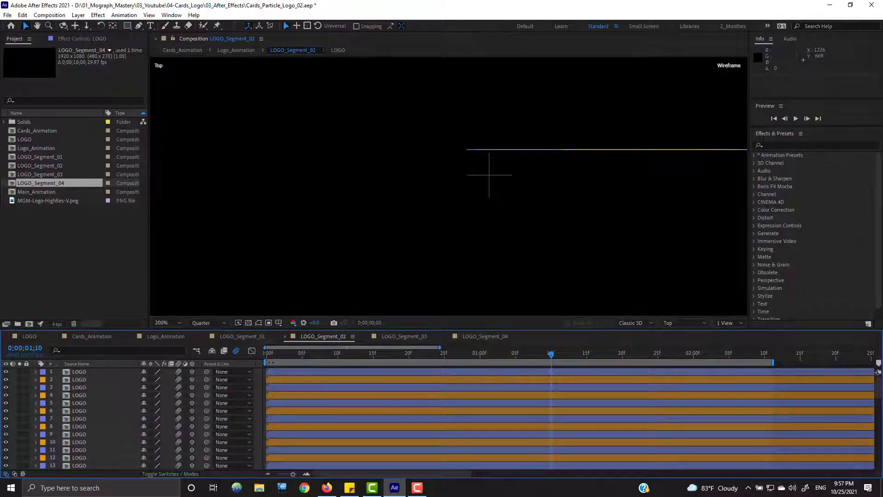
# Step: Select the blue-labelled LOGO layers and offset them by 1 frame each in the order of selection with the Mograph_Mastery_Toolbox
pyautogui.click(267, 355)
pyautogui.click(43, 372)
pyautogui.click(79, 192)
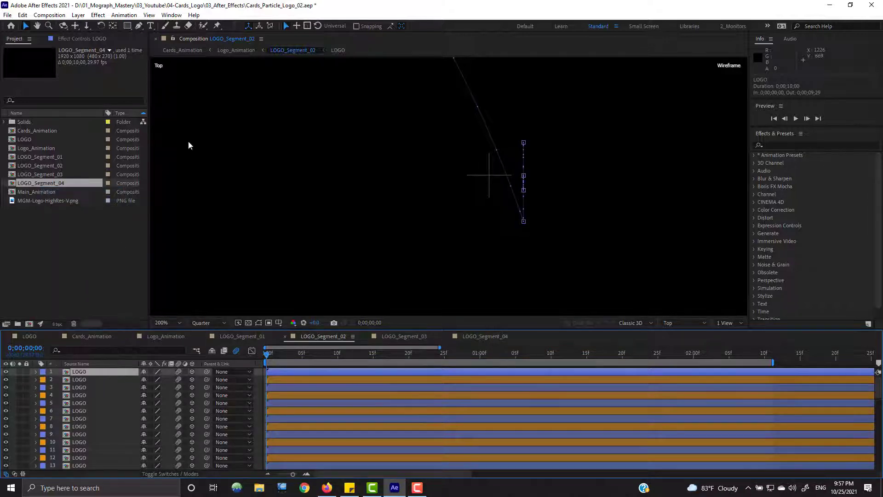
pyautogui.click(172, 15)
pyautogui.click(203, 466)
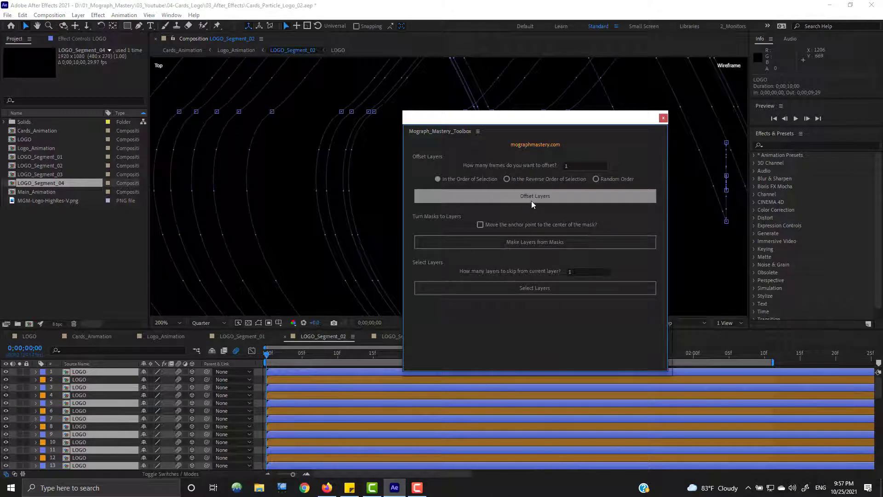
pyautogui.click(531, 202)
# Step: Offset the orange-labelled LOGO layers by 1 frame each, shift the whole group forward 5 frames, and close the toolbox
pyautogui.click(42, 379)
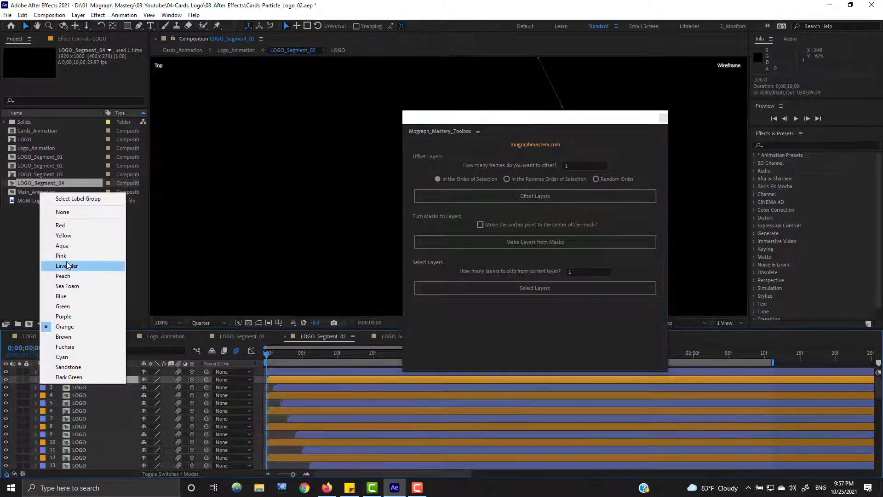
pyautogui.click(78, 199)
pyautogui.click(539, 198)
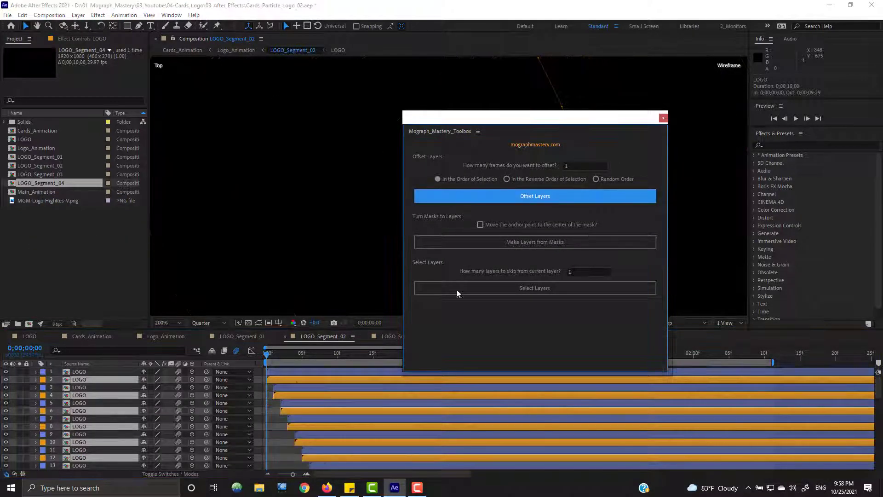
pyautogui.moveTo(297, 381); pyautogui.dragTo(332, 390)
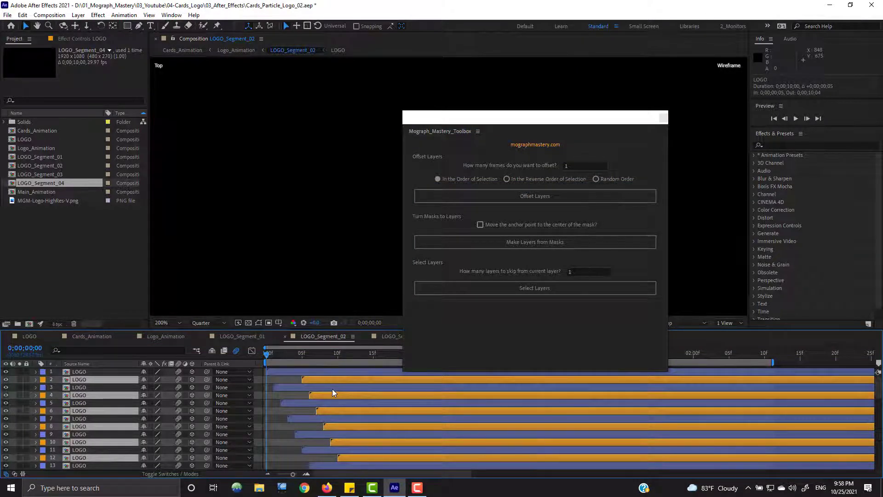
pyautogui.click(662, 118)
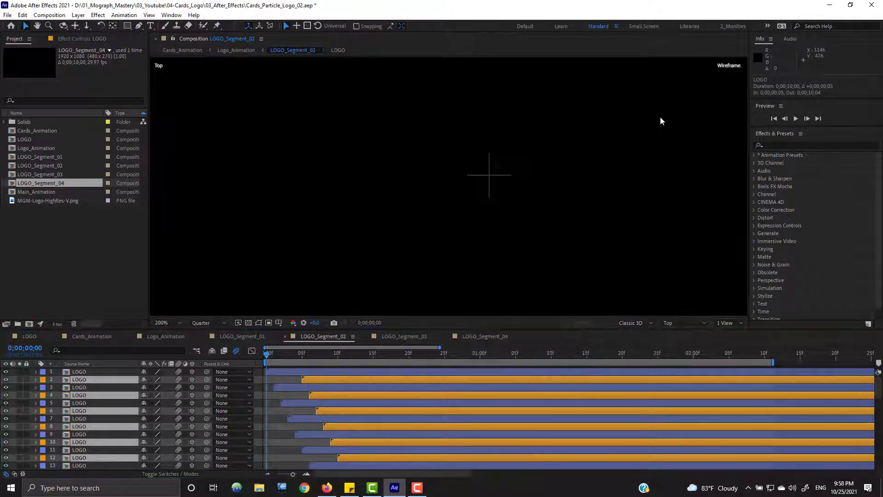
# Step: Switch LOGO_Segment_02 to Custom View 1 and preview the staggered card animation
pyautogui.click(676, 323)
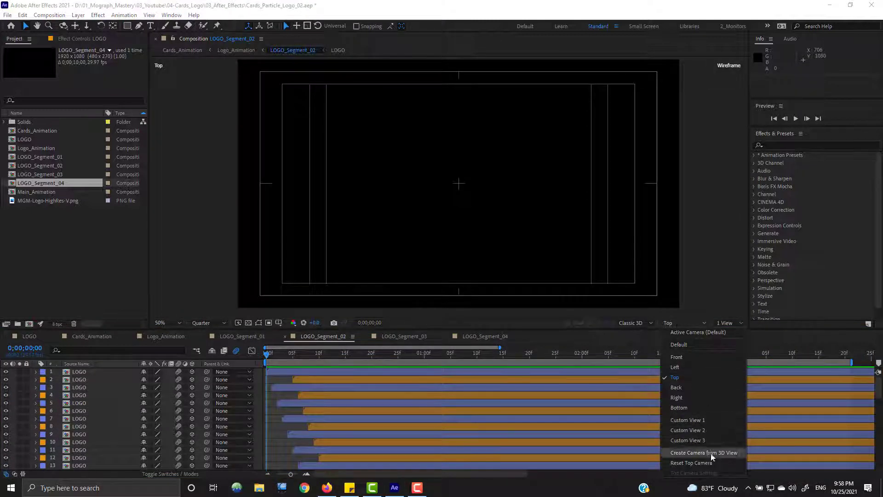
pyautogui.click(704, 421)
pyautogui.press('space')
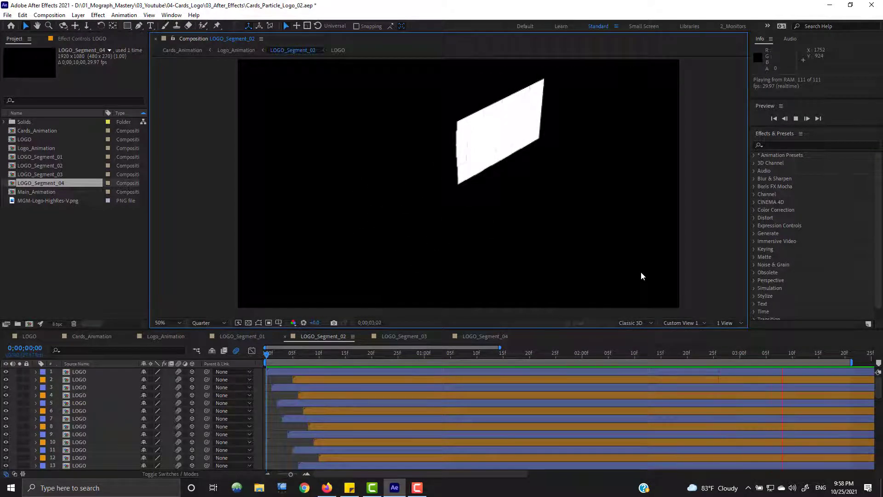
pyautogui.press('space')
pyautogui.press('space')
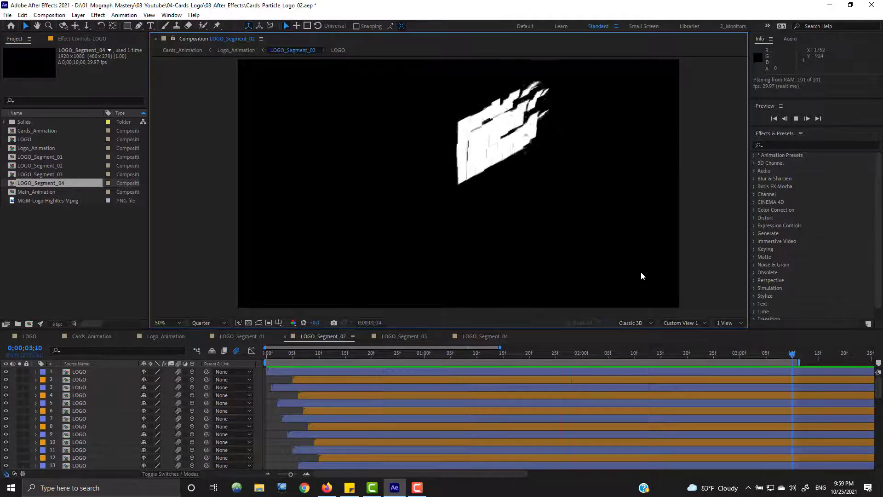
pyautogui.press('space')
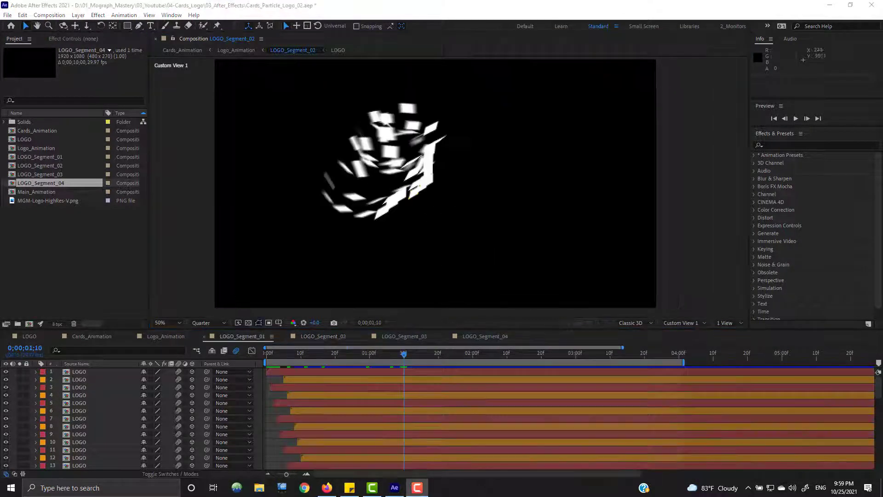
# Step: Examine the keyframes of the LOGO layers in LOGO_Segment_01, collapse them and preview the composition
pyautogui.click(253, 338)
pyautogui.press('u')
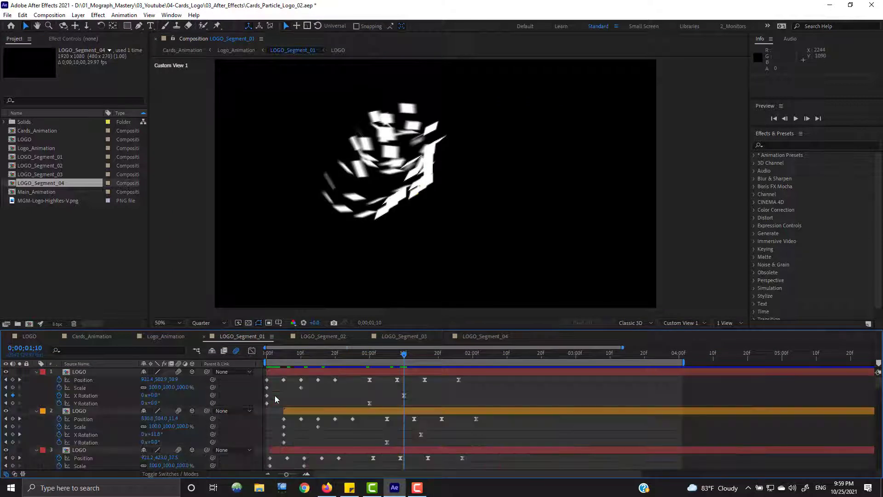
pyautogui.moveTo(489, 381); pyautogui.dragTo(384, 403)
pyautogui.click(383, 402)
pyautogui.press('u')
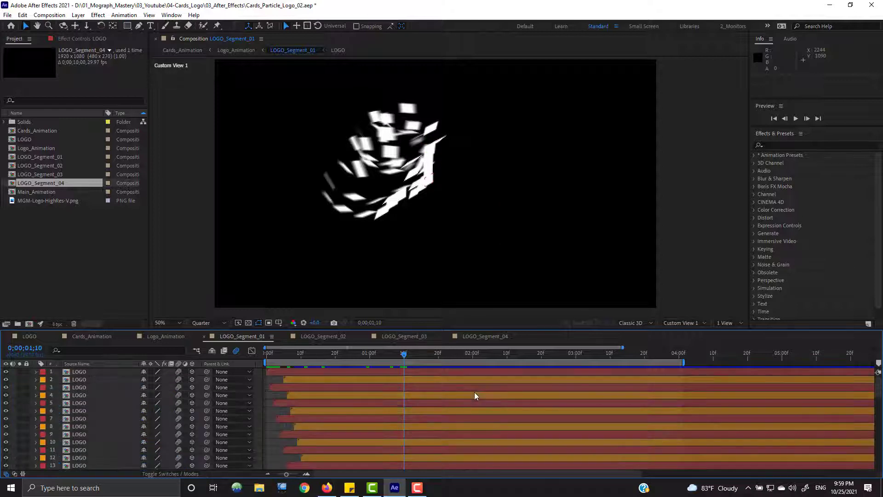
pyautogui.press('space')
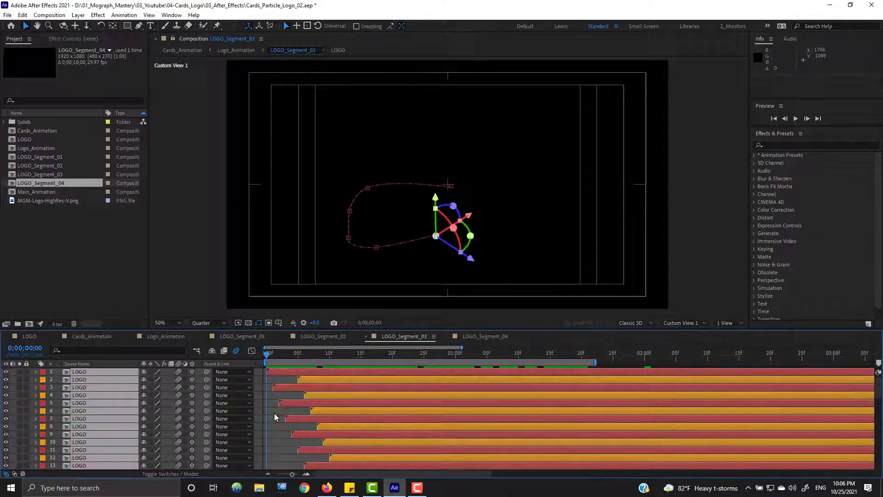
# Step: Align all LOGO layers in LOGO_Segment_03 to start at frame 0 and reveal their Position keyframes
pyautogui.hotkey('ctrl', 'a')
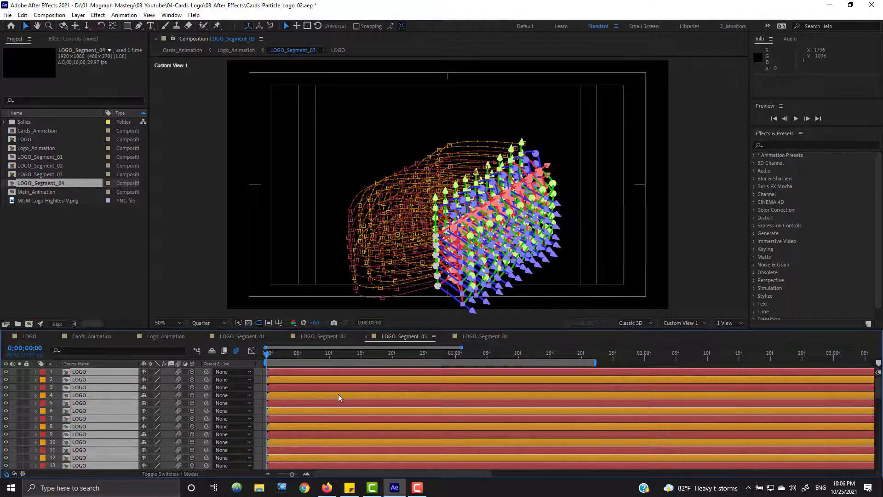
pyautogui.press('u')
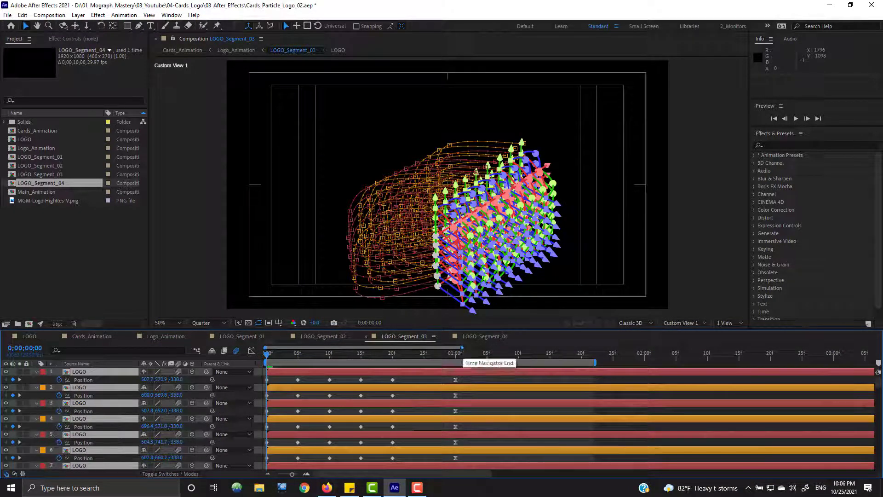
pyautogui.moveTo(460, 348); pyautogui.dragTo(413, 348)
pyautogui.click(240, 324)
pyautogui.click(258, 353)
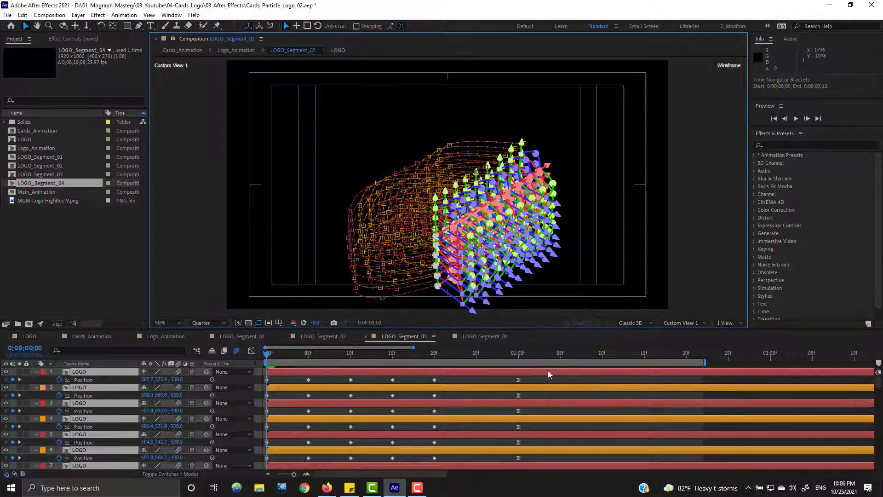
# Step: Add Position keyframes on all LOGO layers at 0;00;01;08, 0;00;01;16 and 0;00;01;26, extending the work area to 0;00;02;05
pyautogui.click(591, 355)
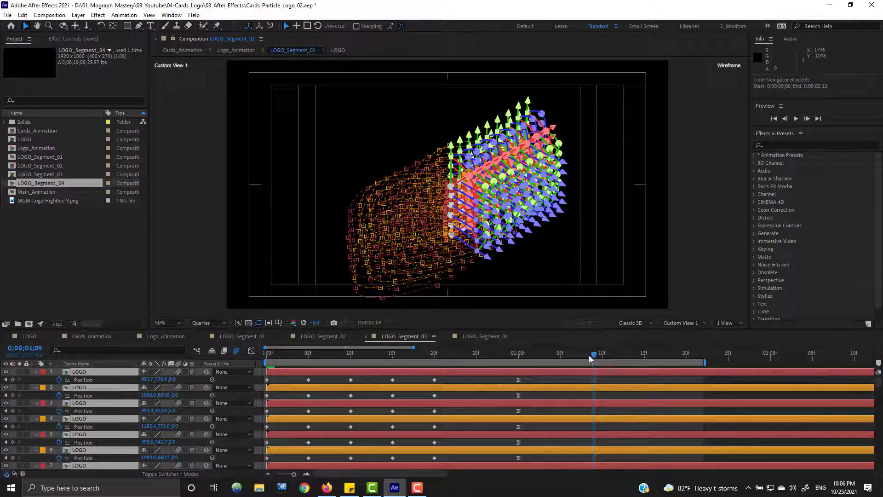
pyautogui.click(588, 355)
pyautogui.click(13, 380)
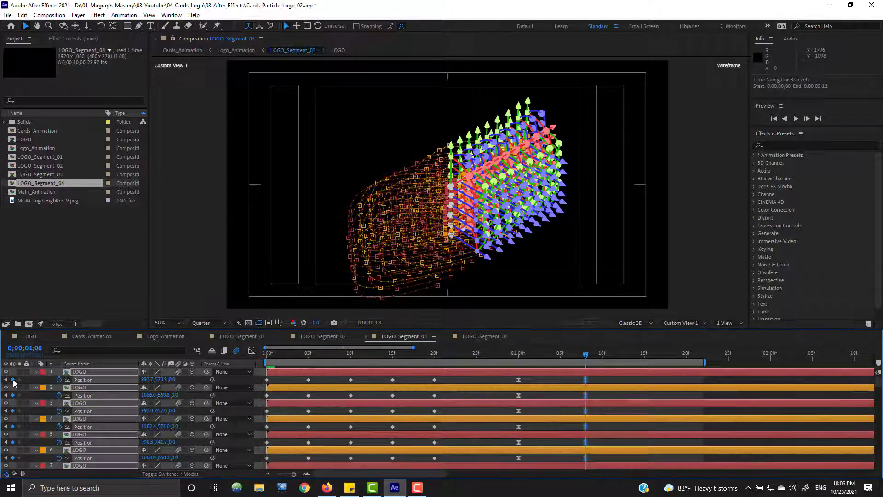
pyautogui.click(13, 380)
pyautogui.moveTo(704, 363); pyautogui.dragTo(821, 362)
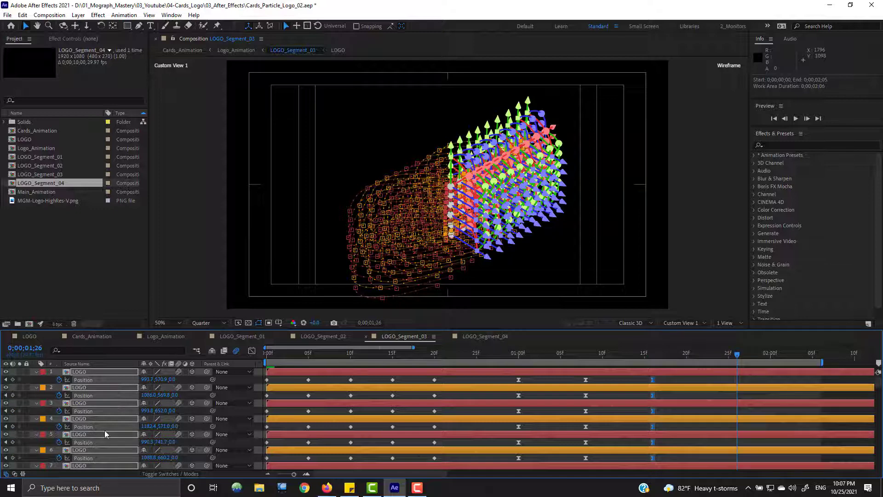
pyautogui.hotkey('alt', 'shift', 'p')
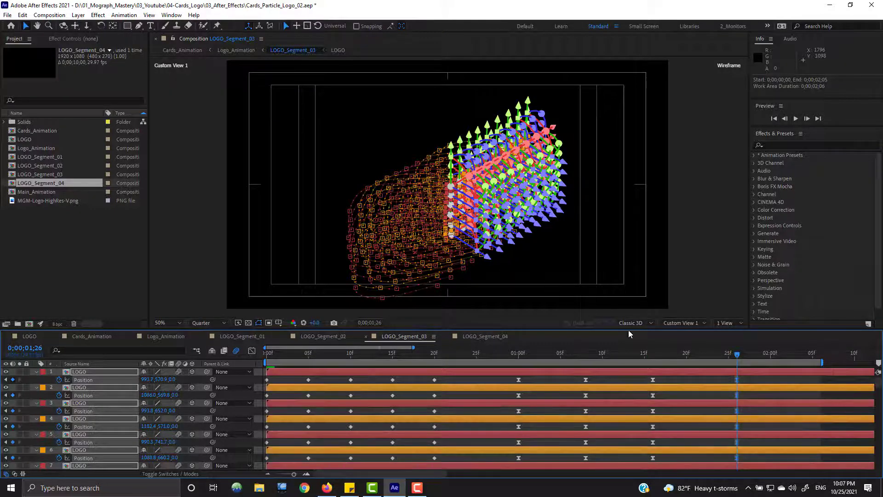
# Step: In the Front view, move all LOGO cards up 520 px at frame 0
pyautogui.click(683, 323)
pyautogui.click(677, 357)
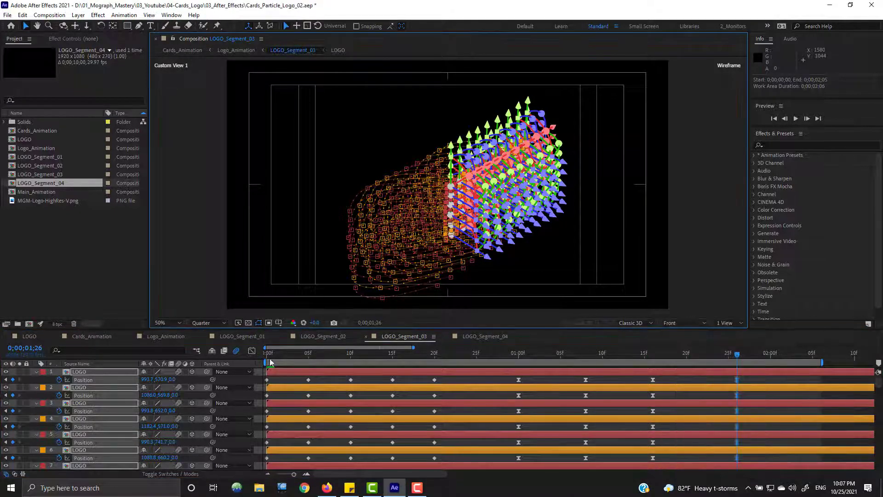
pyautogui.press('Home')
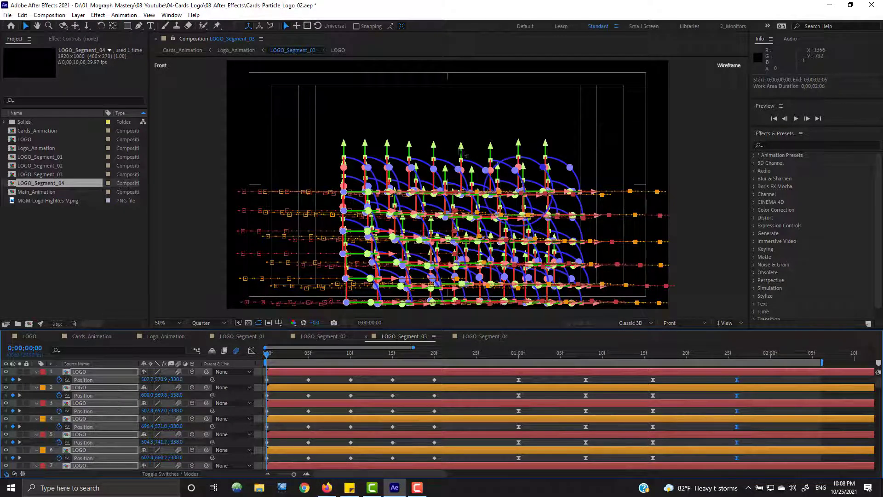
pyautogui.moveTo(461, 146); pyautogui.dragTo(479, 22)
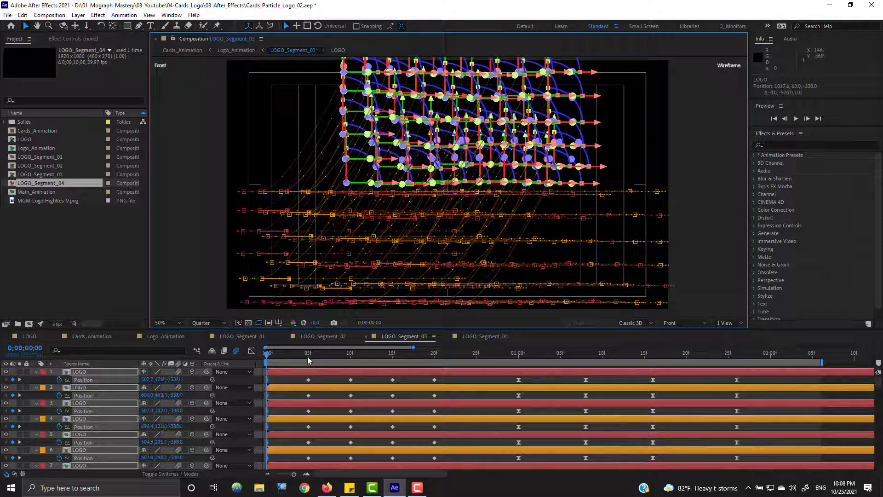
# Step: At 0;00;00;05, hide every LOGO layer except the first while keeping all layers selected
pyautogui.click(308, 358)
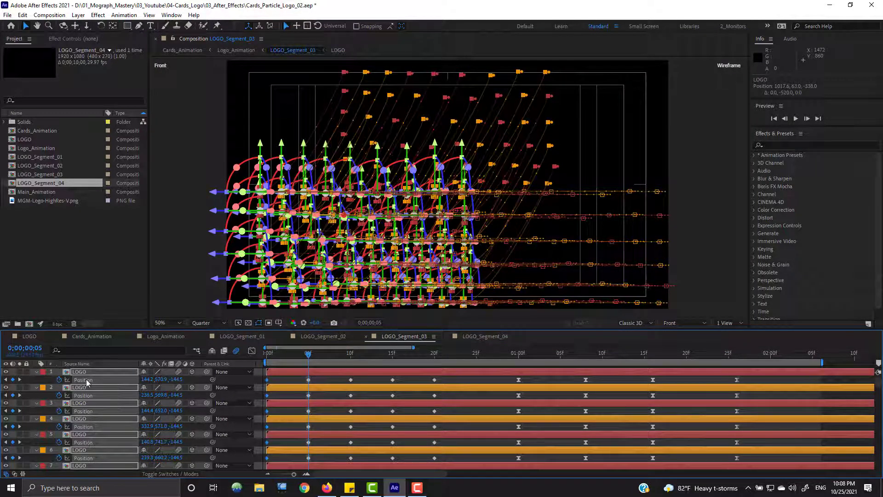
pyautogui.keyDown('ctrl'); pyautogui.click(83, 372); pyautogui.keyUp('ctrl')
pyautogui.click(6, 387)
pyautogui.hotkey('ctrl', 'a')
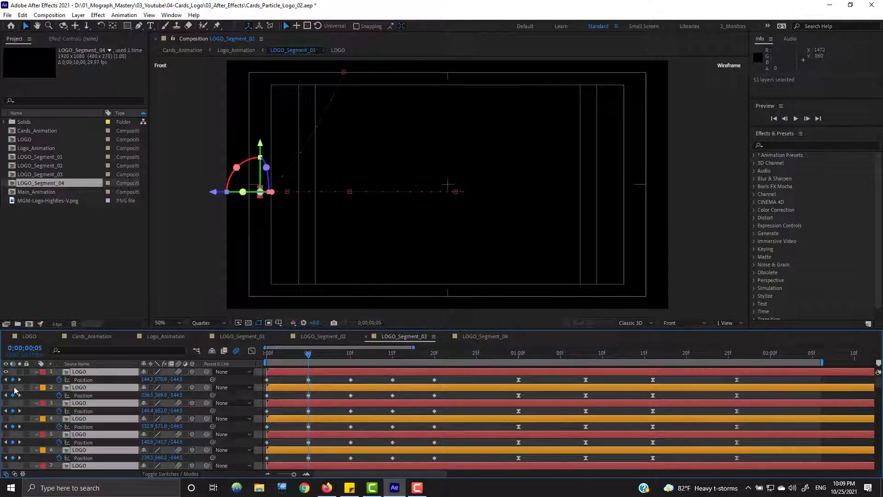
pyautogui.click(37, 372)
pyautogui.press('u')
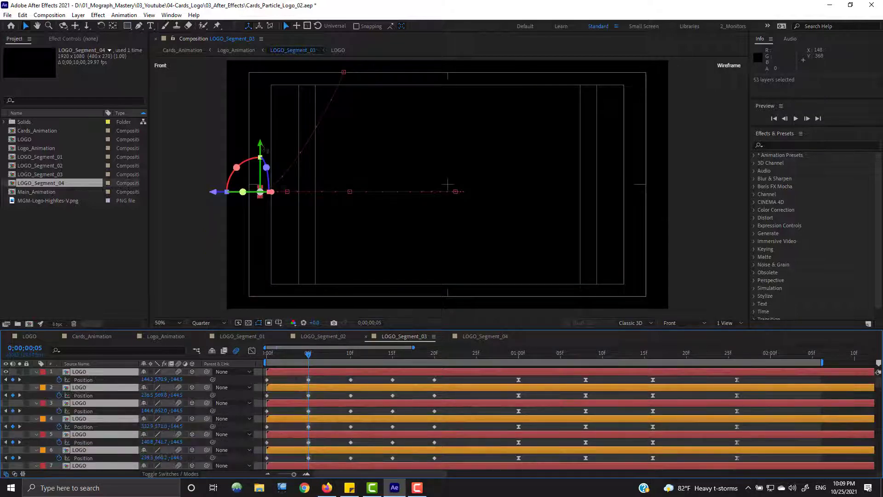
# Step: Raise all cards at 0;00;00;05 by 380 px and another 70 px, and raise their Position keyframes at 0;00;00;10
pyautogui.moveTo(261, 144); pyautogui.dragTo(260, 57)
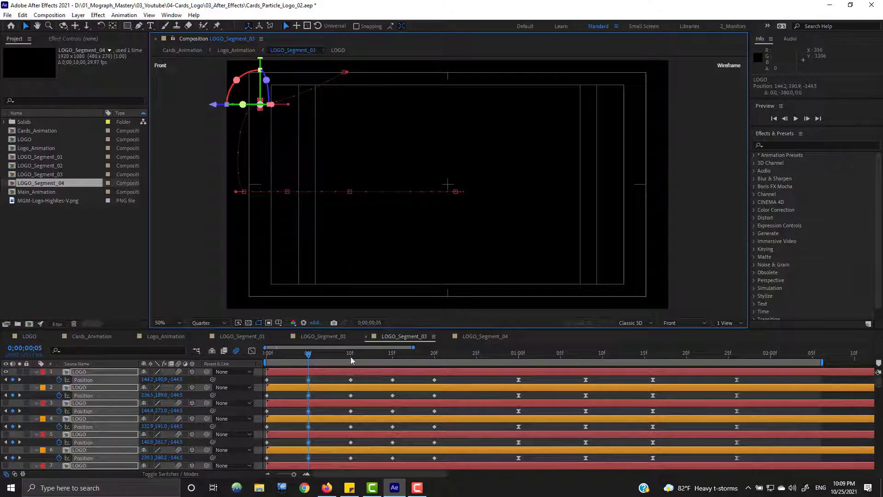
pyautogui.click(351, 358)
pyautogui.moveTo(243, 144); pyautogui.dragTo(260, 88)
pyautogui.click(309, 362)
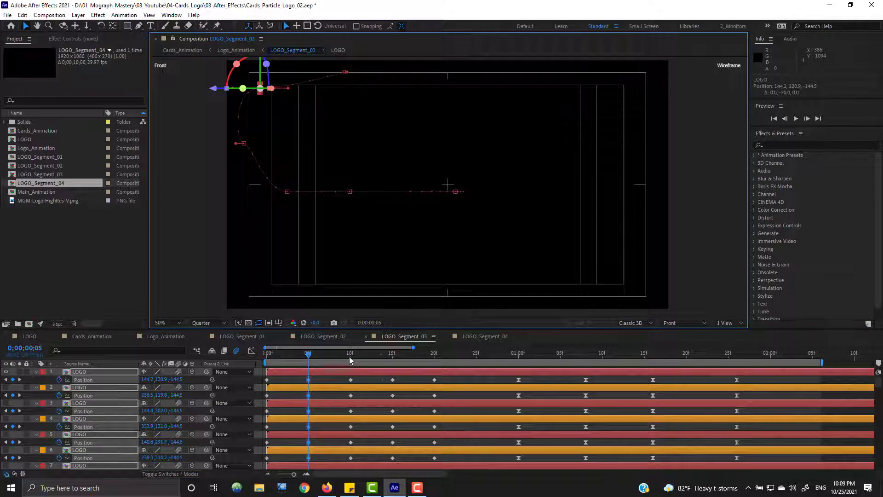
# Step: Raise all cards by 122 px at 0;00;00;15 and by 68 px at 0;00;00;20
pyautogui.click(392, 359)
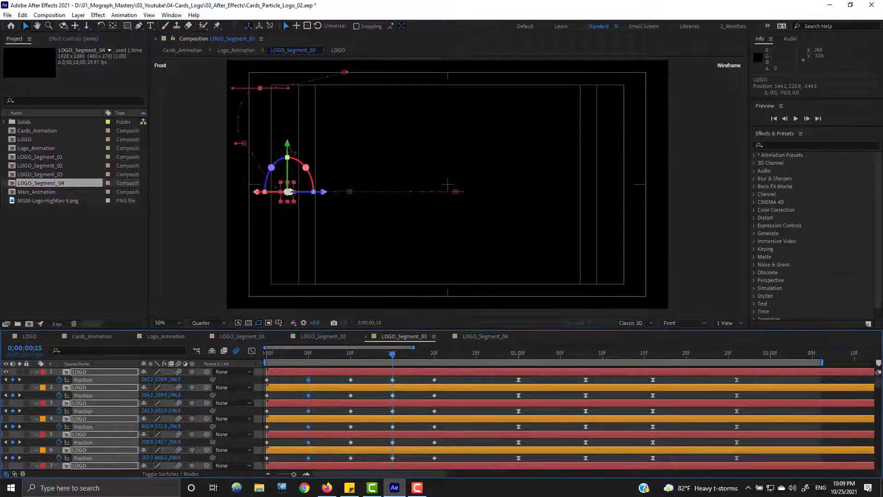
pyautogui.moveTo(290, 152); pyautogui.dragTo(297, 123)
pyautogui.click(434, 354)
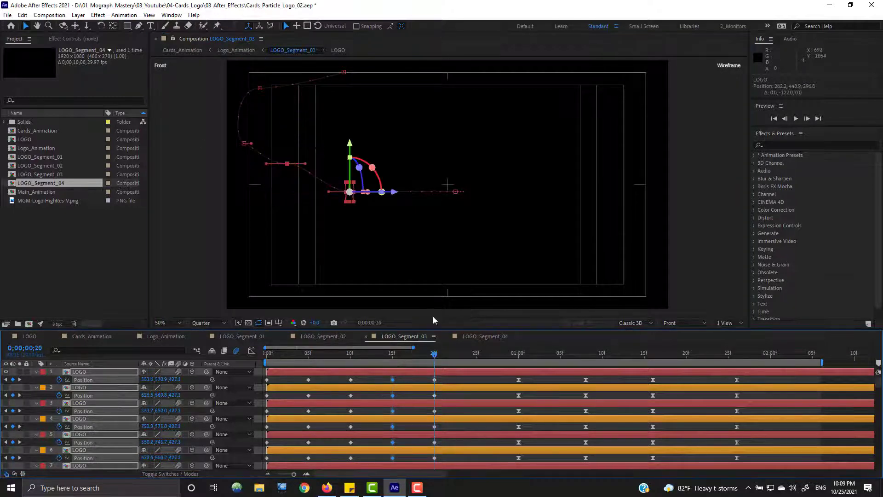
pyautogui.moveTo(354, 133); pyautogui.dragTo(354, 131)
# Step: In the Top view, shift the cards alternately along Z at 0;00;01;00, 0;00;01;08 and 0;00;01;16, reaching Z -20 at the last
pyautogui.click(519, 355)
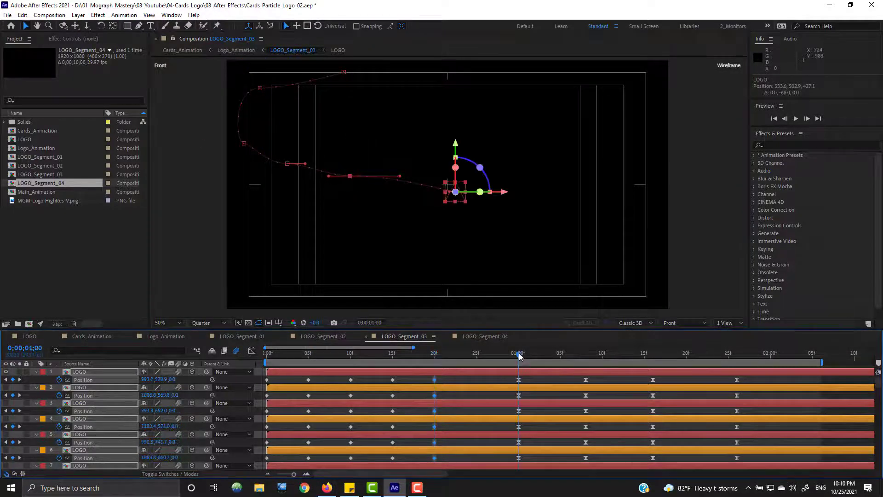
pyautogui.click(685, 323)
pyautogui.click(676, 384)
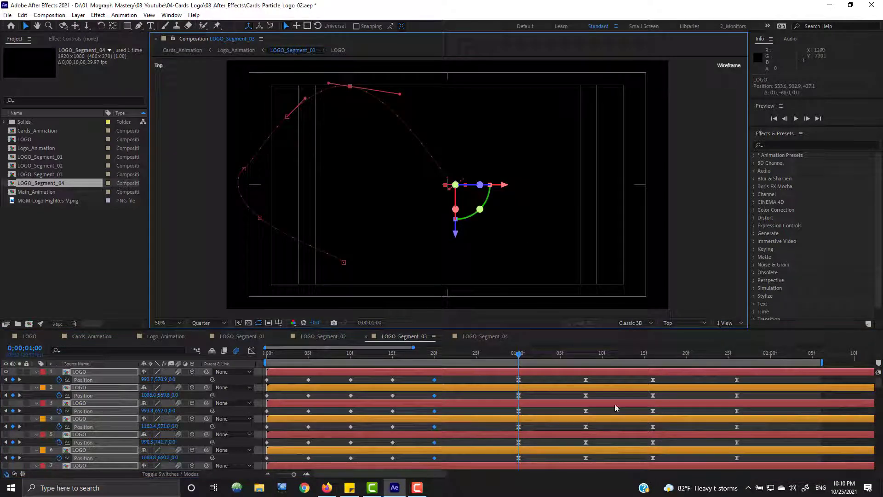
pyautogui.moveTo(456, 235)
pyautogui.mouseDown()
pyautogui.moveTo(459, 245)
pyautogui.moveTo(455, 224)
pyautogui.moveTo(455, 249)
pyautogui.mouseUp()
pyautogui.click(584, 356)
pyautogui.click(652, 355)
# Step: Set the spatial interpolation of all LOGO layers' Position keyframes at 0;00;01;00 to Linear
pyautogui.moveTo(541, 383); pyautogui.dragTo(494, 474)
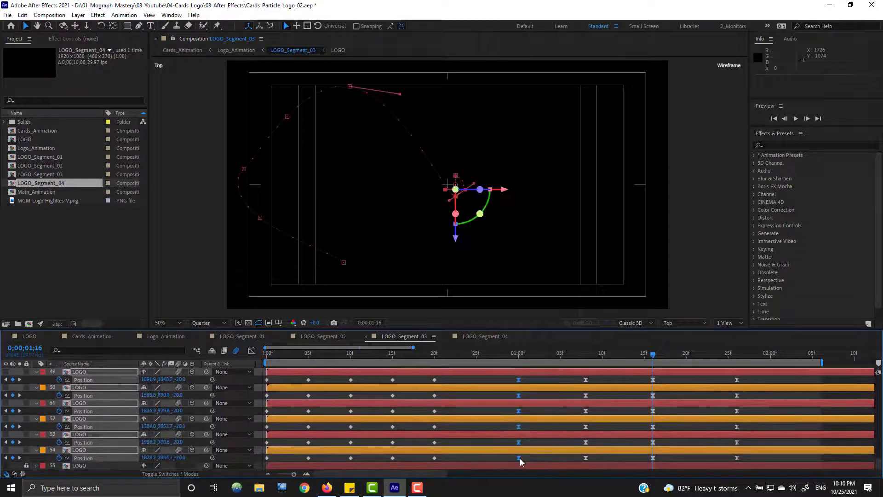
pyautogui.rightClick(519, 458)
pyautogui.click(584, 421)
pyautogui.click(459, 227)
pyautogui.click(455, 250)
pyautogui.click(445, 288)
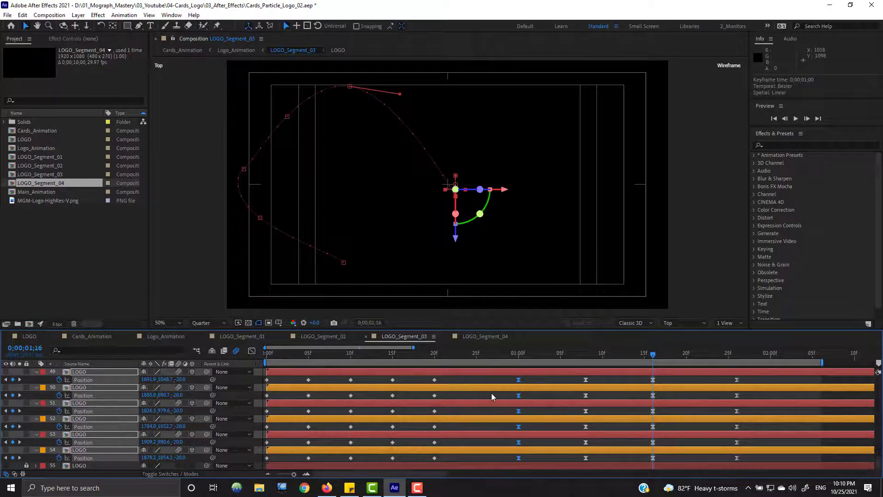
# Step: Keyframe X Rotation on all LOGO layers at frame 0 with one negative revolution (-1x+0.0°)
pyautogui.press('r')
pyautogui.press('Home')
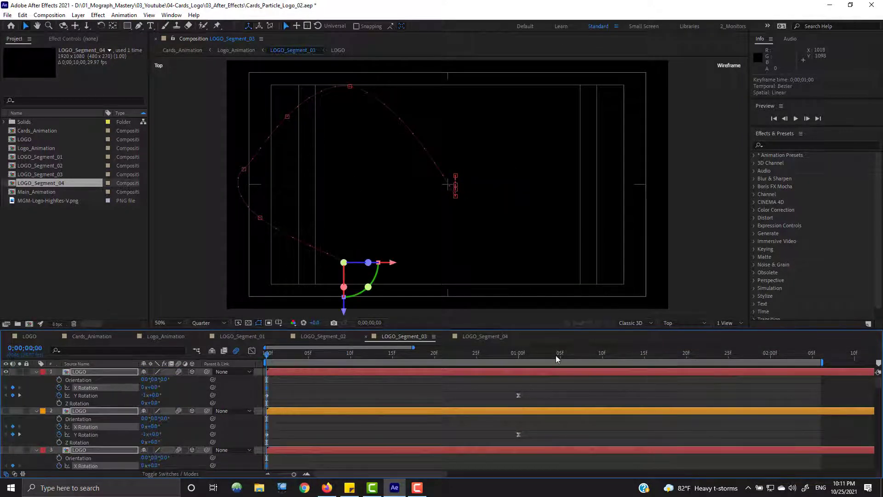
pyautogui.click(603, 358)
pyautogui.click(266, 358)
pyautogui.click(144, 387)
pyautogui.write('-1')
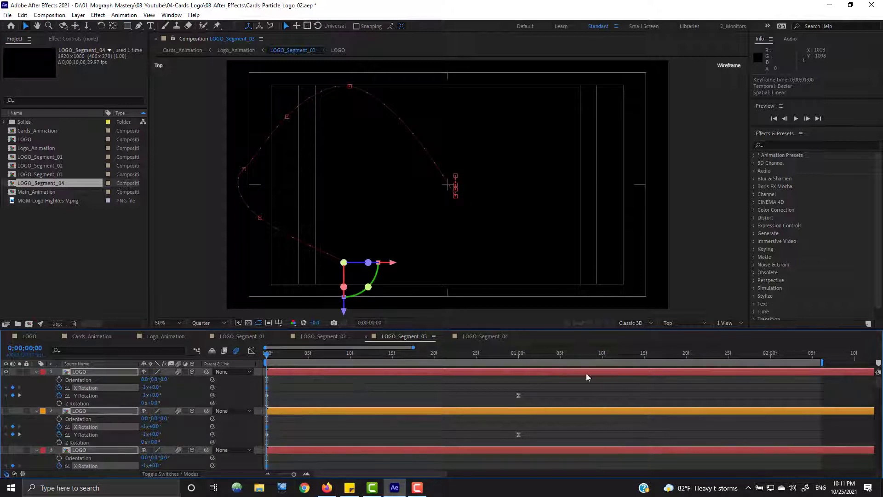
# Step: Keyframe X Rotation at 0° on all LOGO layers at 0;00;01;10, apply Easy Ease, and collapse the layer properties
pyautogui.click(603, 357)
pyautogui.click(144, 387)
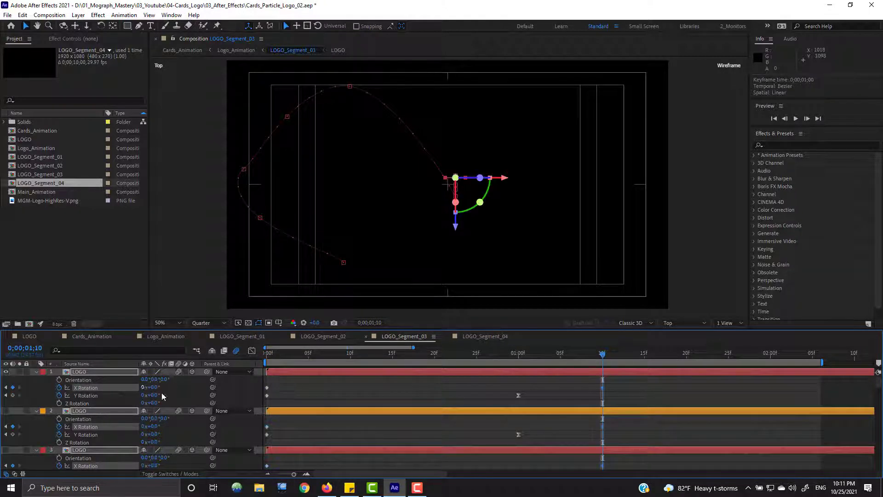
pyautogui.rightClick(602, 387)
pyautogui.moveTo(642, 381)
pyautogui.click(736, 415)
pyautogui.press('u')
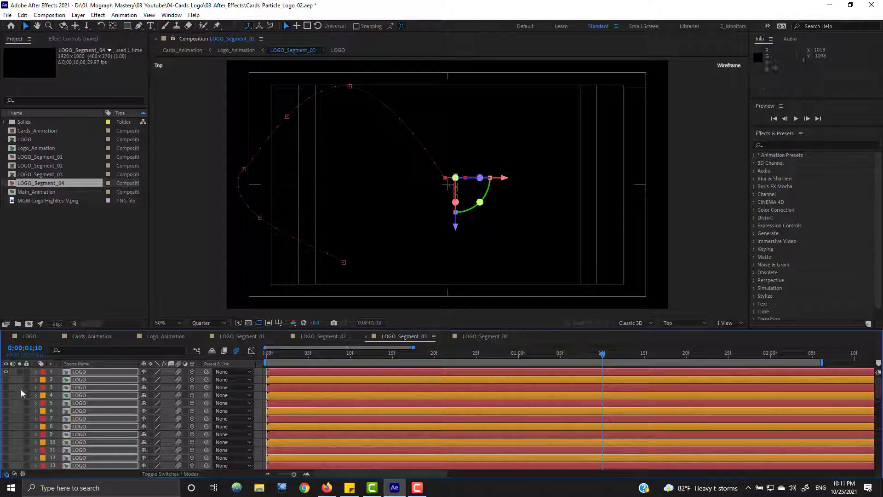
# Step: Select the red-labelled LOGO layers and offset them by 1 frame each in the order of selection with the Mograph_Mastery_Toolbox
pyautogui.click(43, 371)
pyautogui.click(313, 372)
pyautogui.press('u')
pyautogui.press('u')
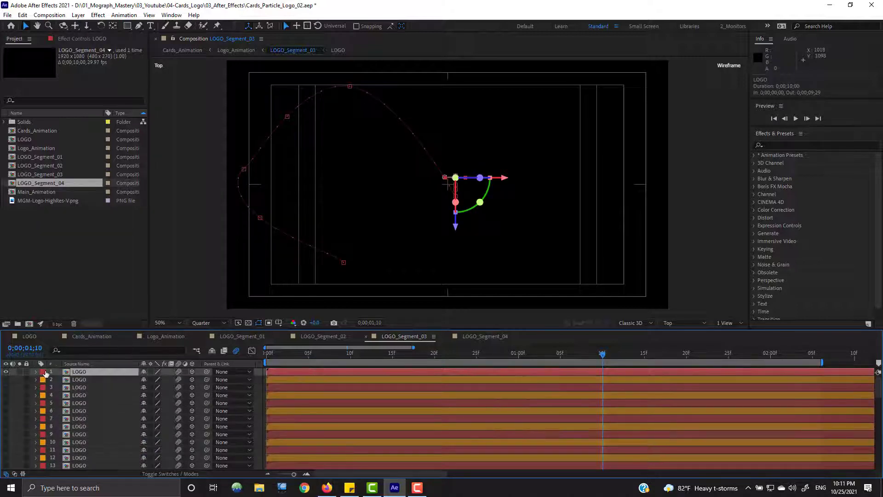
pyautogui.click(44, 371)
pyautogui.click(73, 188)
pyautogui.click(172, 15)
pyautogui.click(207, 468)
pyautogui.click(538, 201)
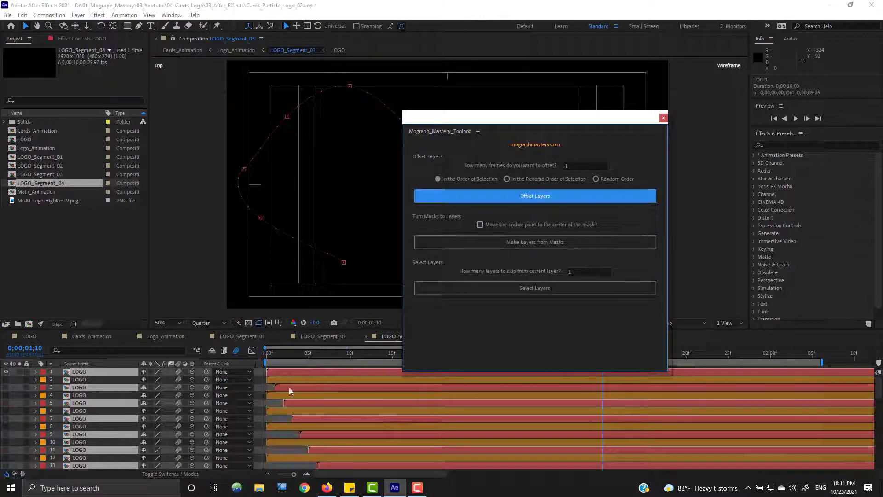
# Step: Select the orange-labelled LOGO layers, offset them by 1 frame each, and shift the group forward 5 frames
pyautogui.click(42, 380)
pyautogui.click(73, 199)
pyautogui.click(535, 196)
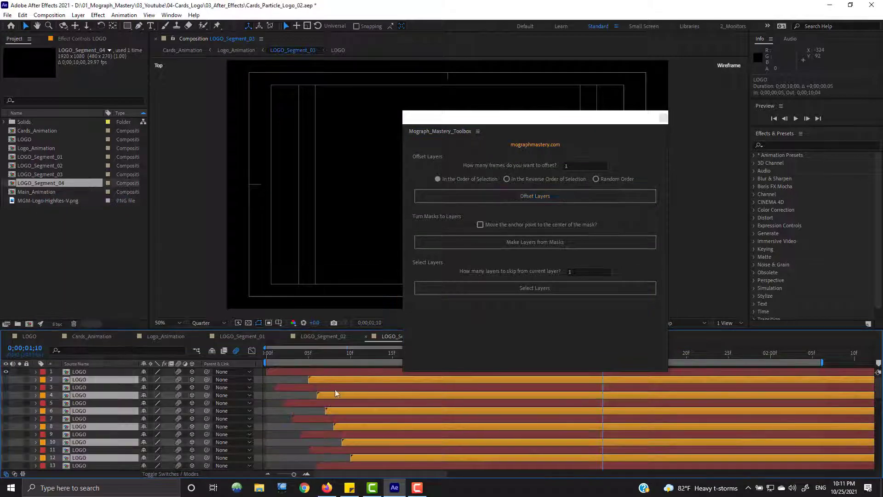
# Step: Make all LOGO layers in LOGO_Segment_03 visible, extend the work area to about 3 seconds, and preview the segment
pyautogui.click(663, 118)
pyautogui.click(266, 355)
pyautogui.hotkey('ctrl', 'a')
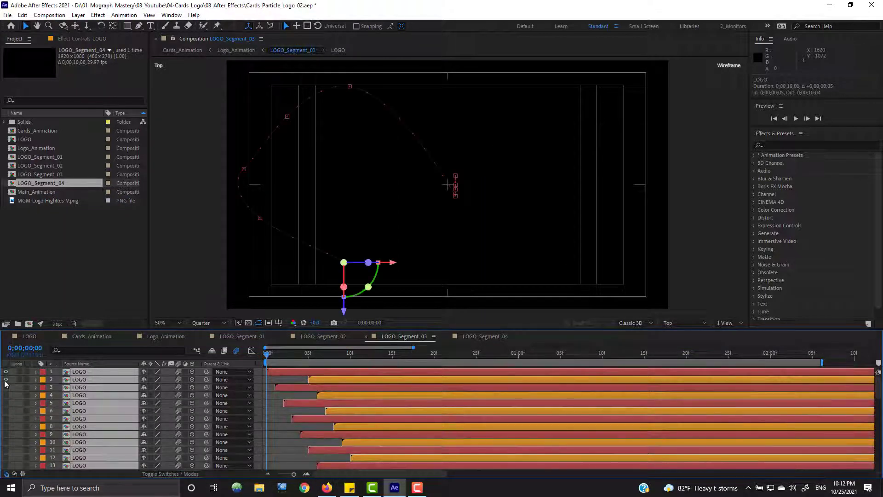
pyautogui.click(6, 380)
pyautogui.moveTo(413, 348); pyautogui.dragTo(489, 347)
pyautogui.moveTo(630, 363); pyautogui.dragTo(762, 362)
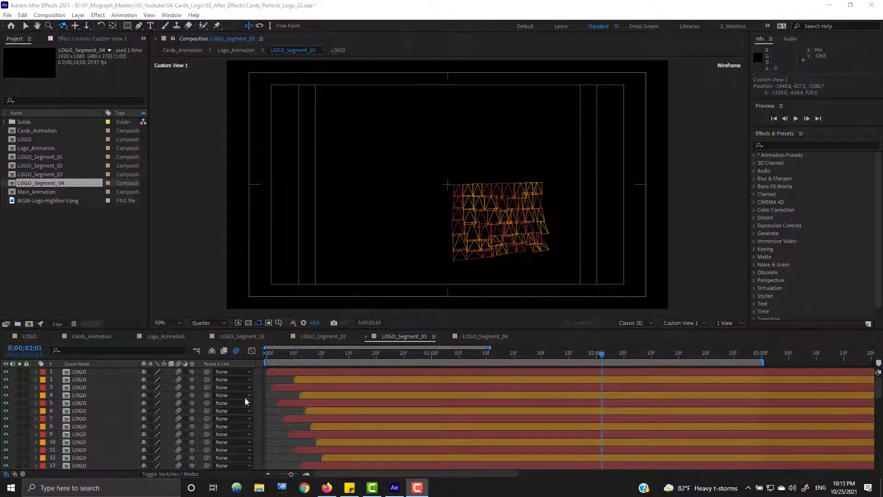
pyautogui.press('space')
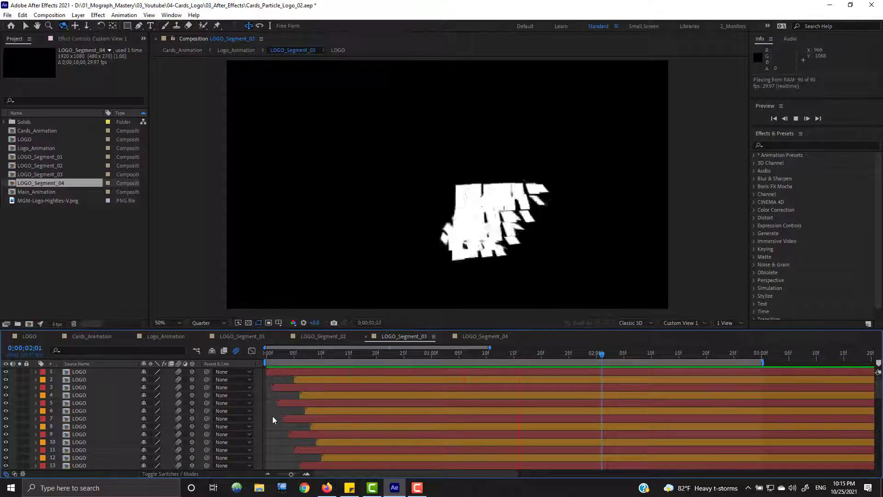
pyautogui.press('space')
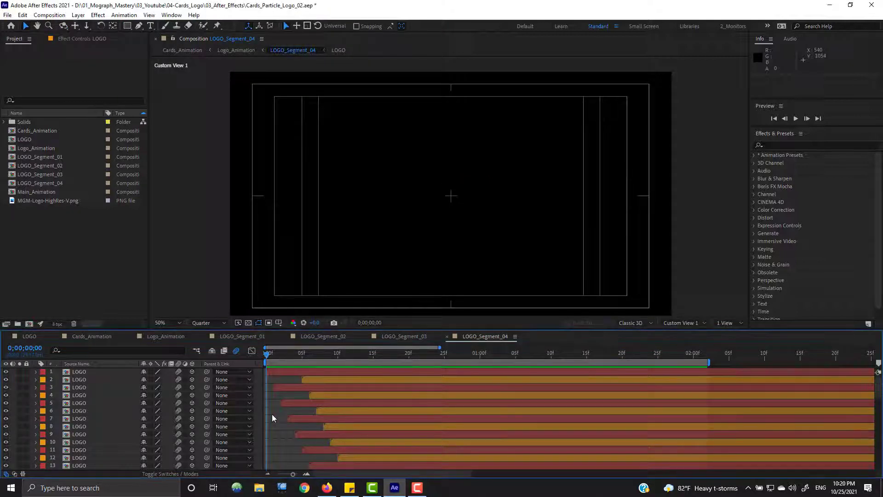
# Step: Preview the LOGO_Segment_04 card animation
pyautogui.press('space')
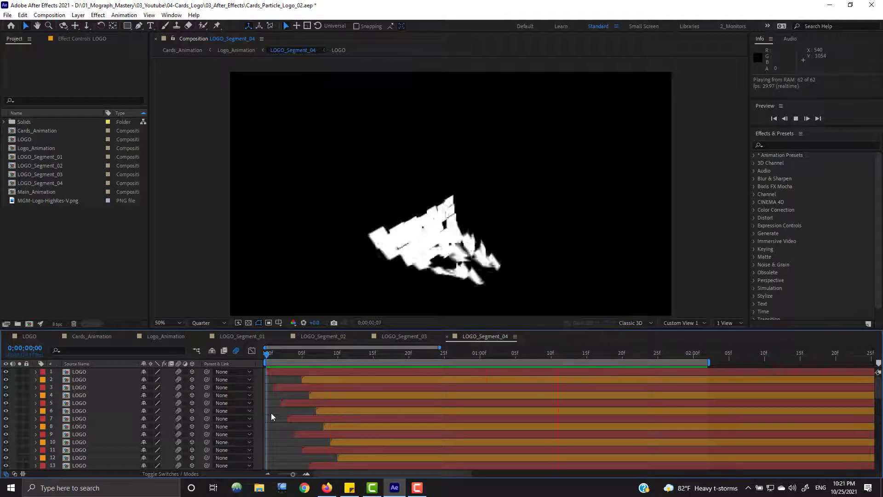
pyautogui.press('space')
pyautogui.click(417, 487)
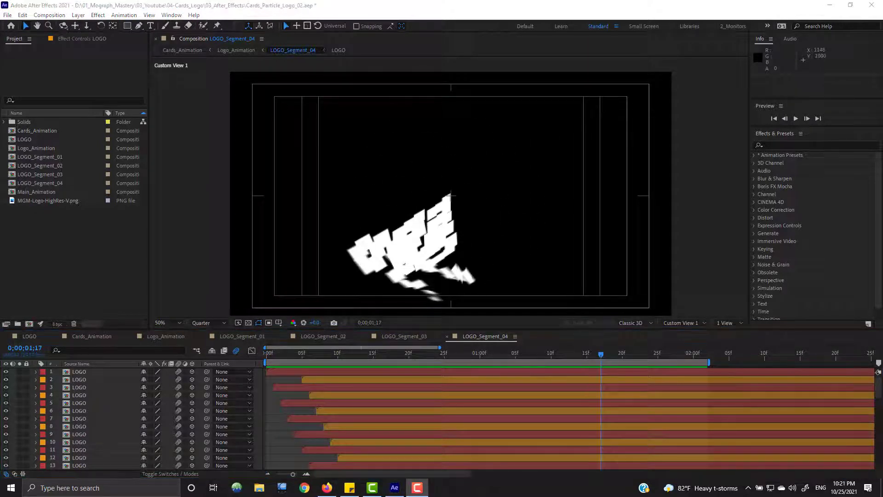
# Step: Hide the BG layer in the Cards_Animation composition and preview the combined segments
pyautogui.click(89, 336)
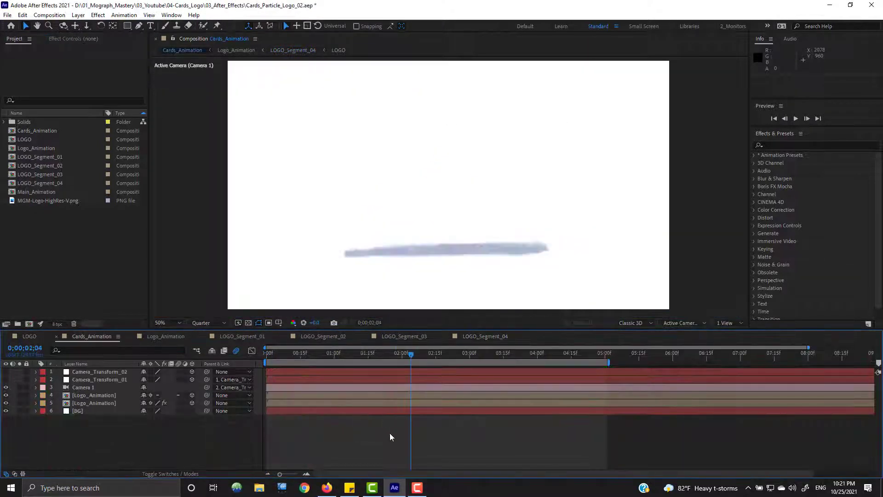
pyautogui.click(5, 411)
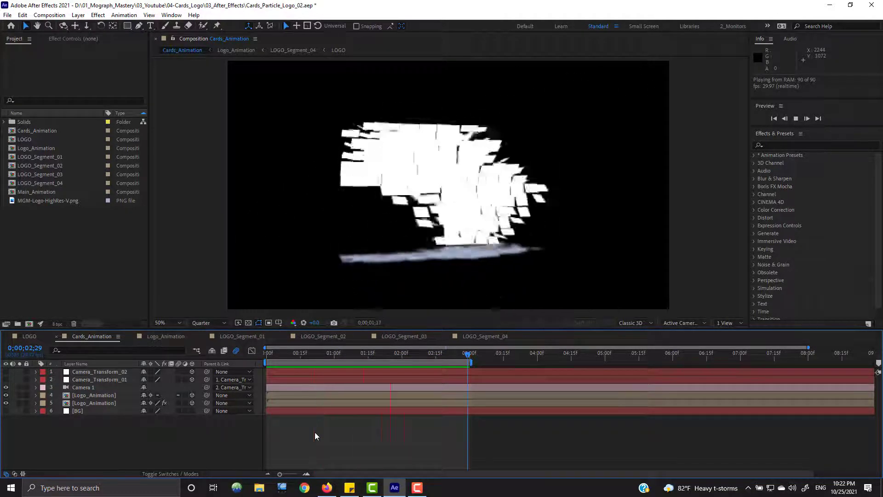
pyautogui.press('space')
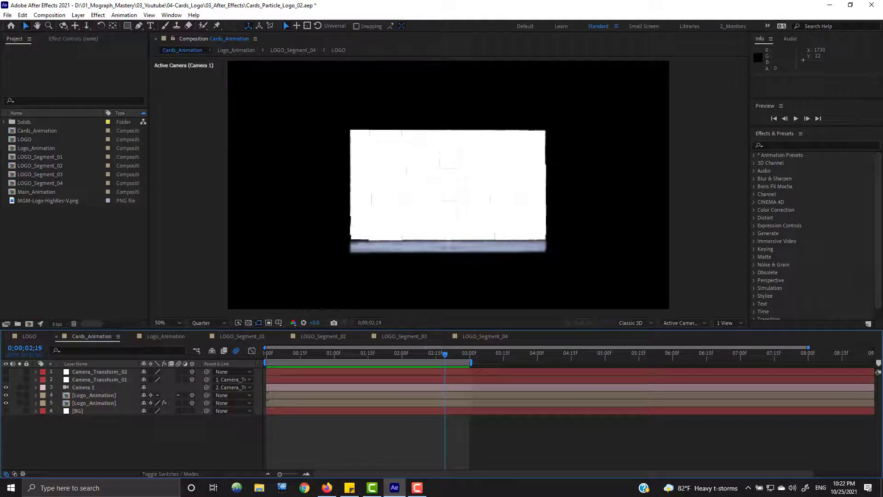
# Step: Hide White Solid 1 in the LOGO composition and preview Cards_Animation with the logo artwork
pyautogui.click(29, 335)
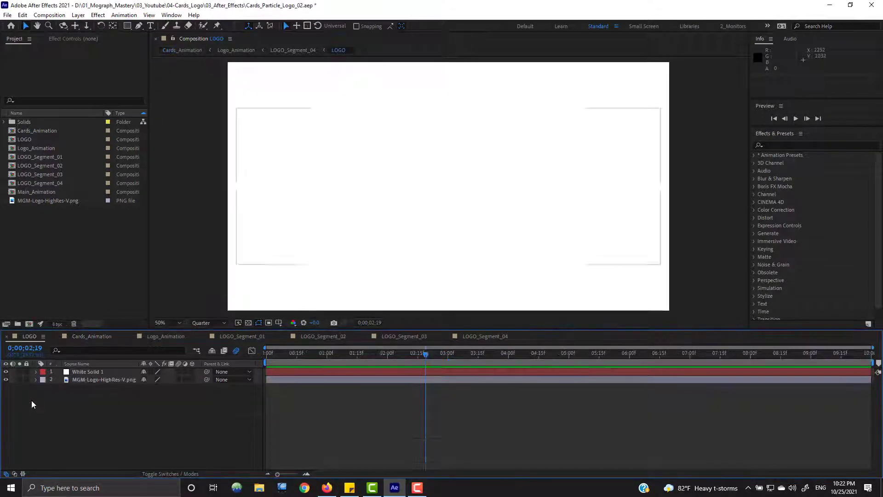
pyautogui.click(6, 372)
pyautogui.click(91, 336)
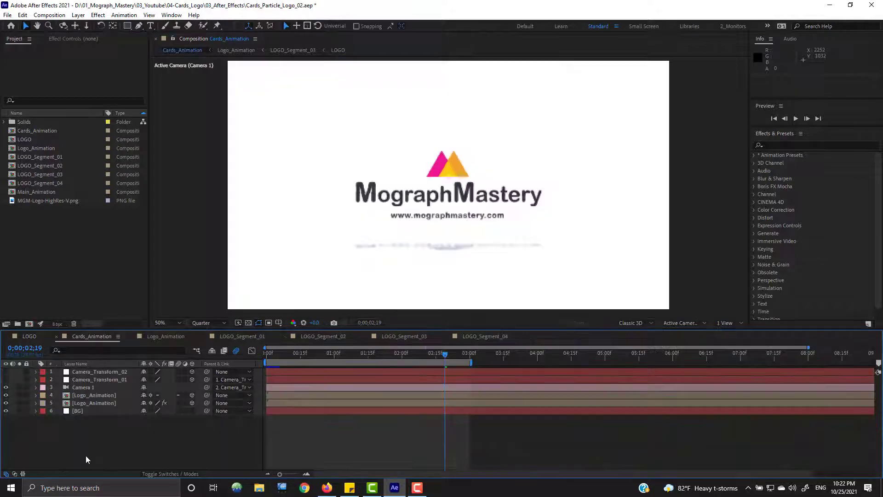
pyautogui.press('space')
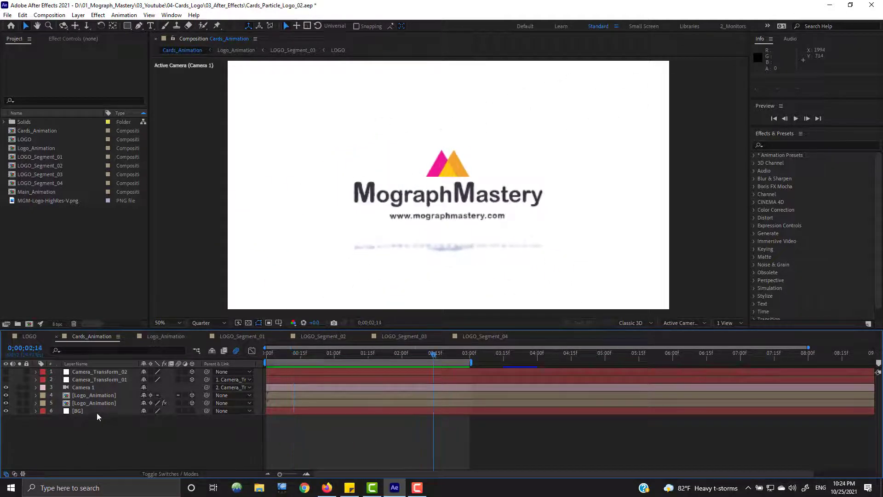
# Step: Duplicate the upper Logo_Animation layer, shift the copy a few frames later, and preview Cards_Animation
pyautogui.click(101, 395)
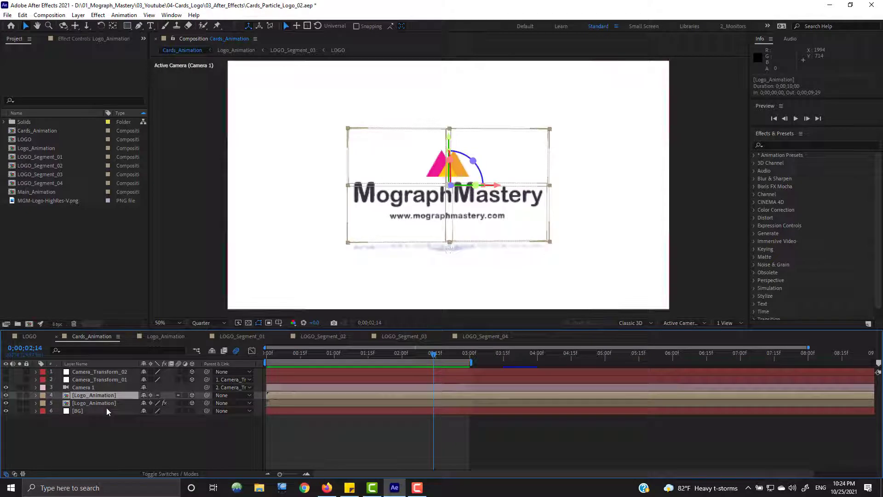
pyautogui.hotkey('ctrl', 'd')
pyautogui.moveTo(273, 397); pyautogui.dragTo(280, 396)
pyautogui.moveTo(275, 357); pyautogui.dragTo(282, 358)
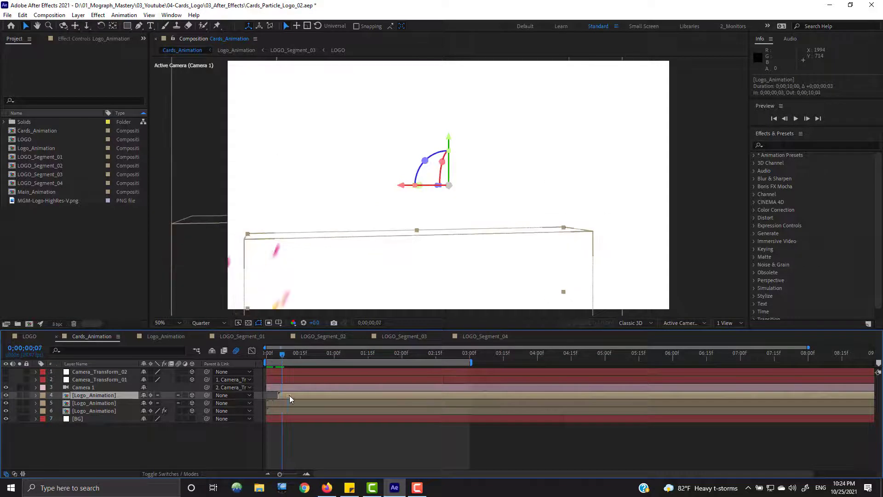
pyautogui.press('space')
pyautogui.click(378, 447)
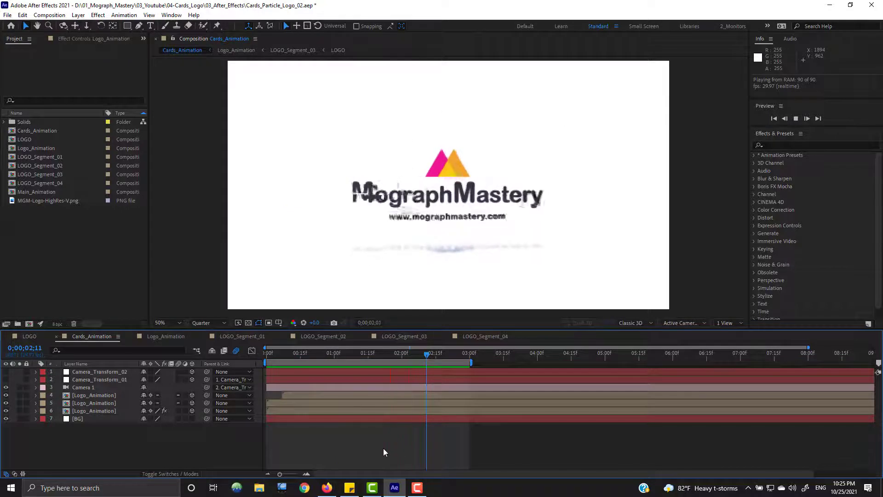
pyautogui.press('space')
# Step: Hide the MGM-Logo-HighRes-V.png layer in the LOGO composition and add a text layer reading MographMastery
pyautogui.click(24, 335)
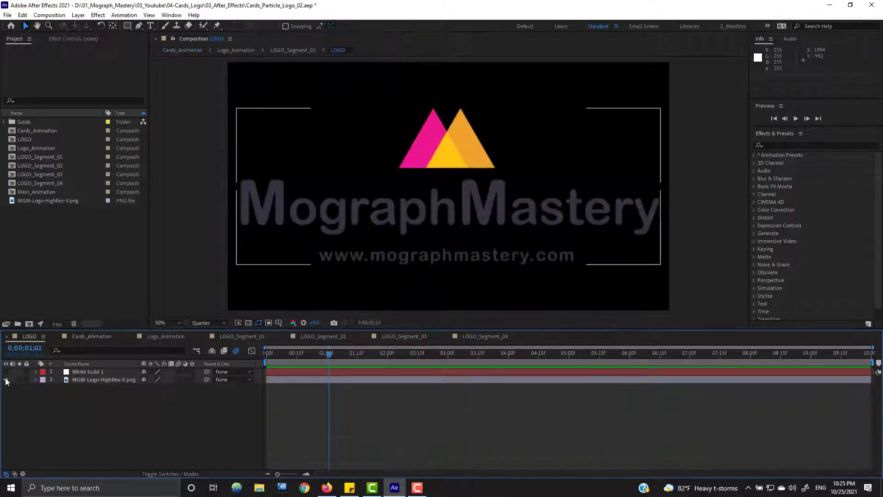
pyautogui.write('Mogra')
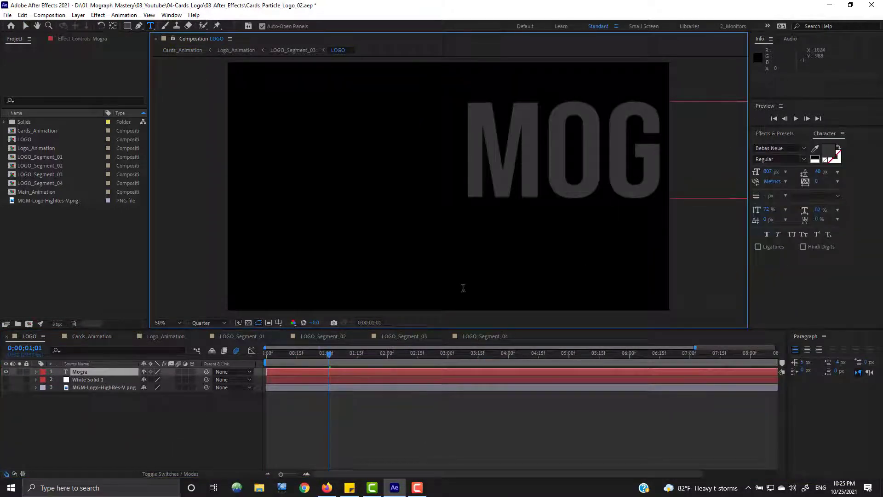
pyautogui.write('phMas')
pyautogui.write('tery')
# Step: Position the text at about -18, 748 so the word MOGRAPH spans the LOGO frame, and preview Cards_Animation
pyautogui.moveTo(597, 169); pyautogui.dragTo(360, 197)
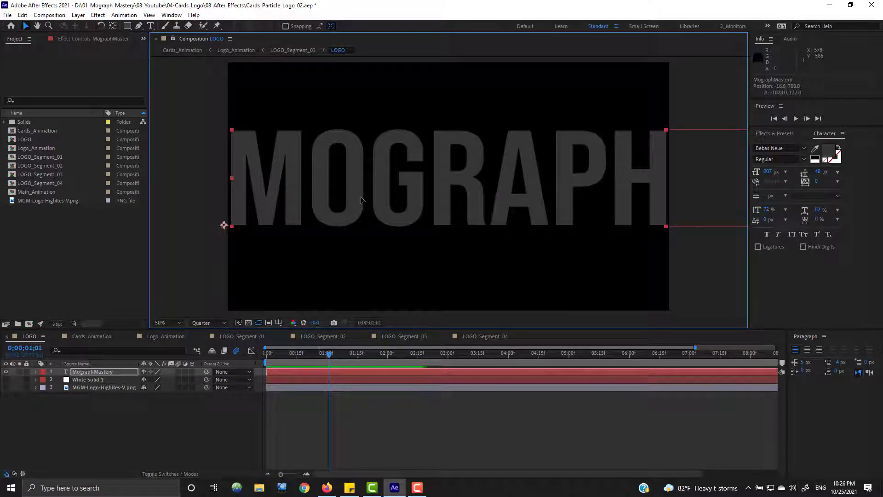
pyautogui.press('Left')
pyautogui.press('Left')
pyautogui.hotkey('shift', 'Down')
pyautogui.hotkey('shift', 'Down')
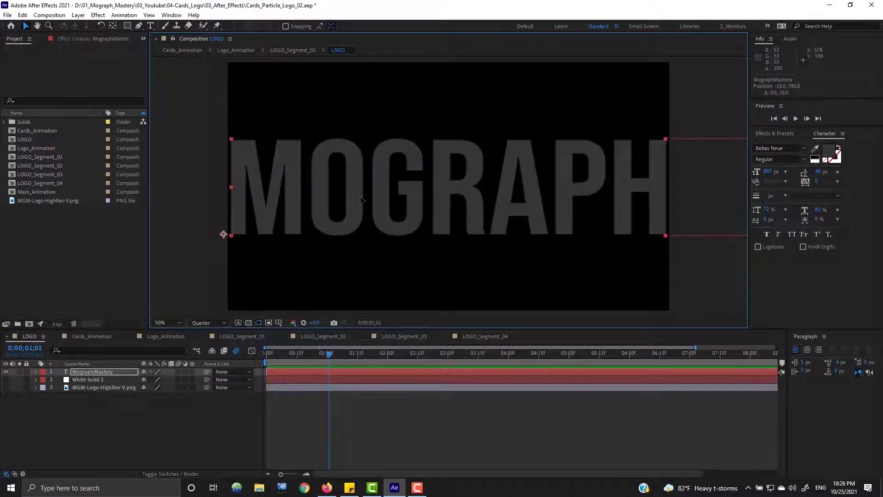
pyautogui.click(91, 336)
pyautogui.press('space')
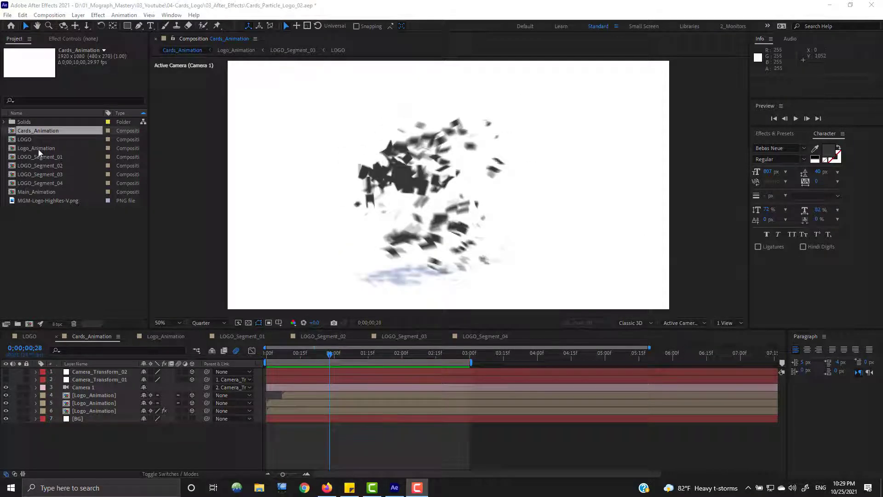
# Step: Create a new composition from Cards_Animation and rename it Cards_Logo_Reveal
pyautogui.moveTo(45, 129); pyautogui.dragTo(133, 296)
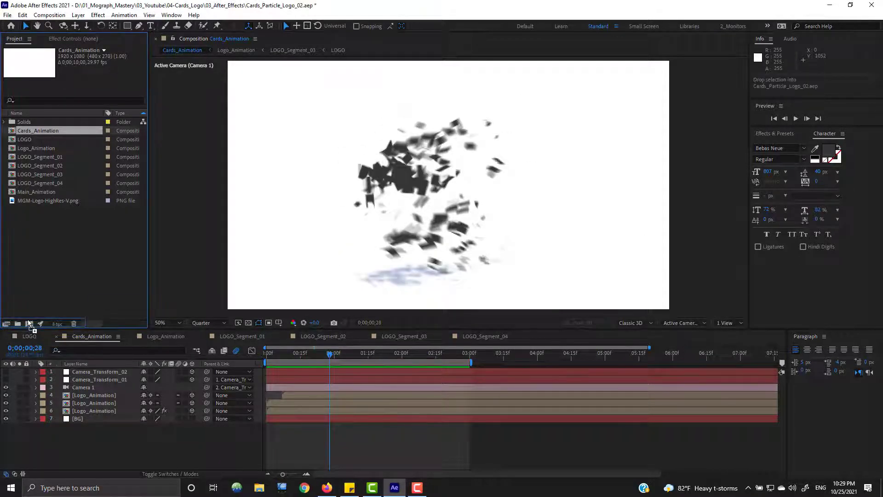
pyautogui.moveTo(29, 323); pyautogui.dragTo(29, 324)
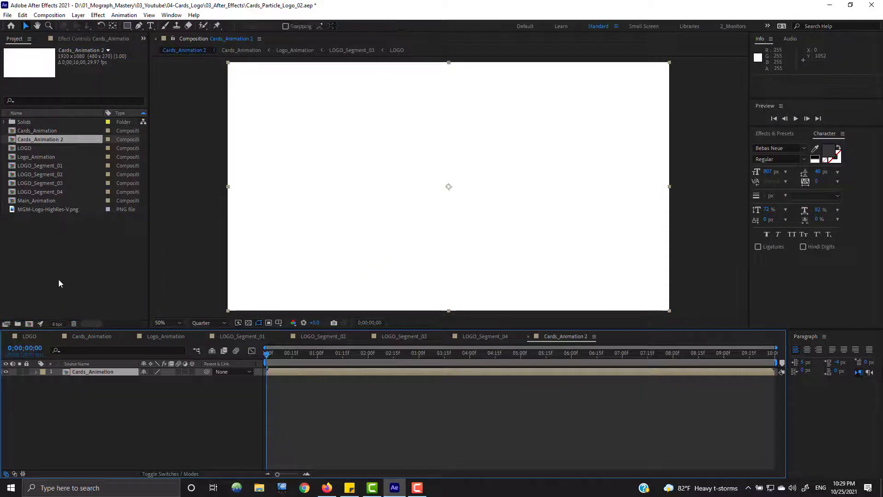
pyautogui.click(58, 142)
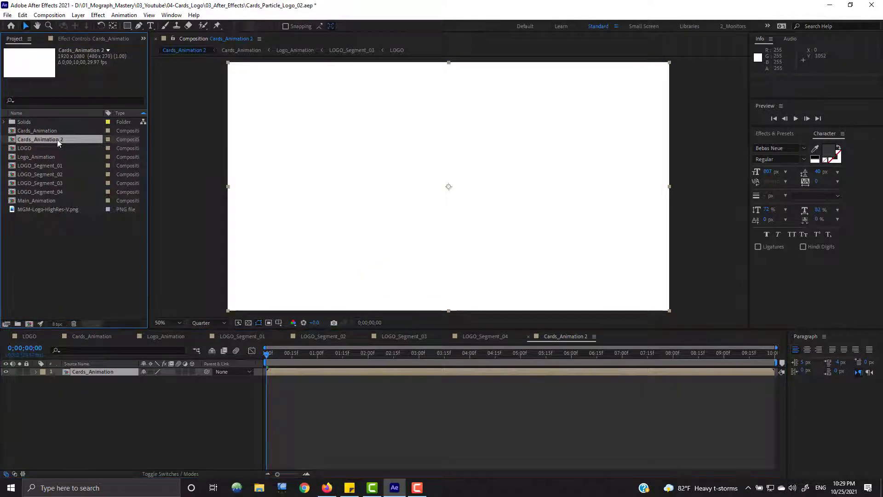
pyautogui.press('Right')
pyautogui.hotkey('shift', 'Left')
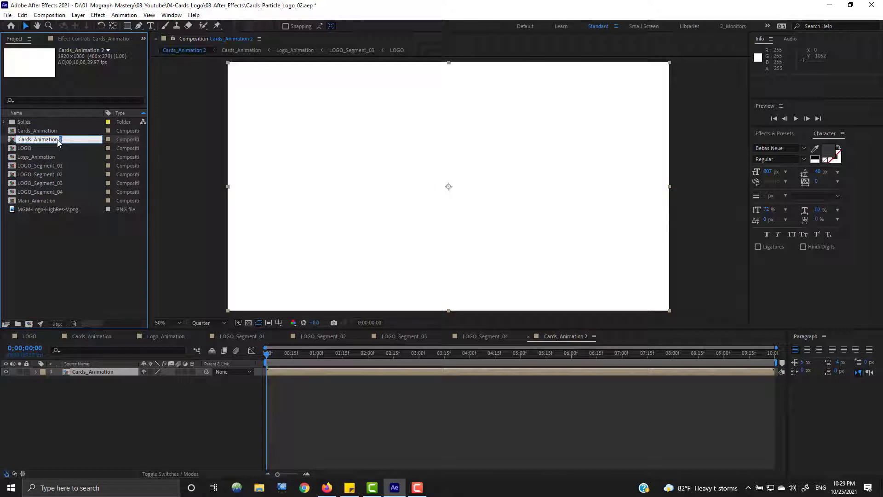
pyautogui.press('Return')
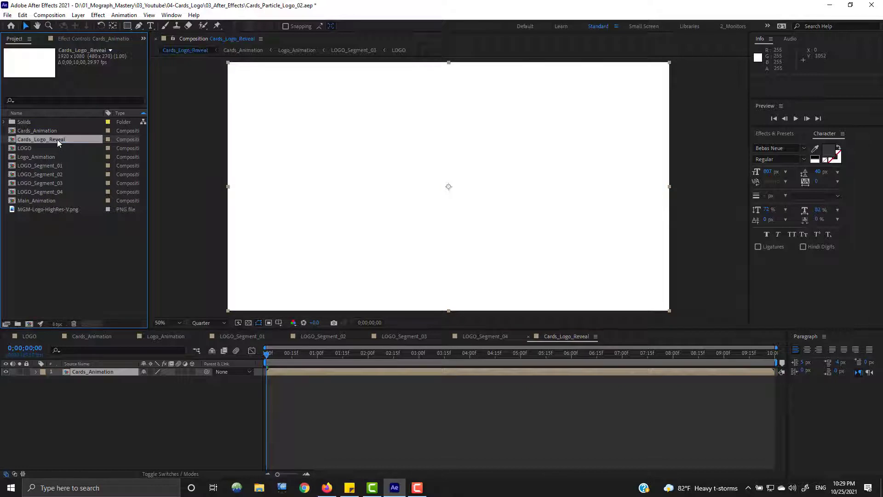
# Step: Duplicate the Cards_Animation layer in Cards_Logo_Reveal until there are four stacked copies
pyautogui.click(113, 373)
pyautogui.hotkey('ctrl', 'd')
pyautogui.hotkey('ctrl', 'd')
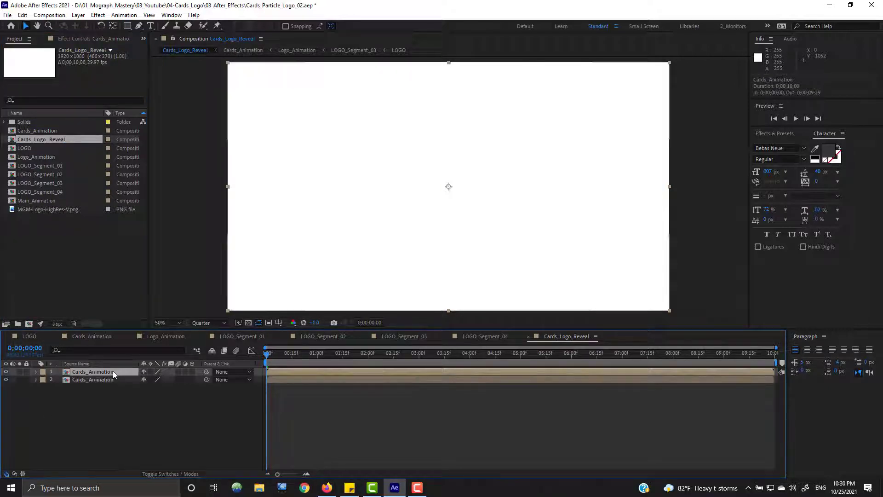
pyautogui.click(141, 433)
pyautogui.click(108, 372)
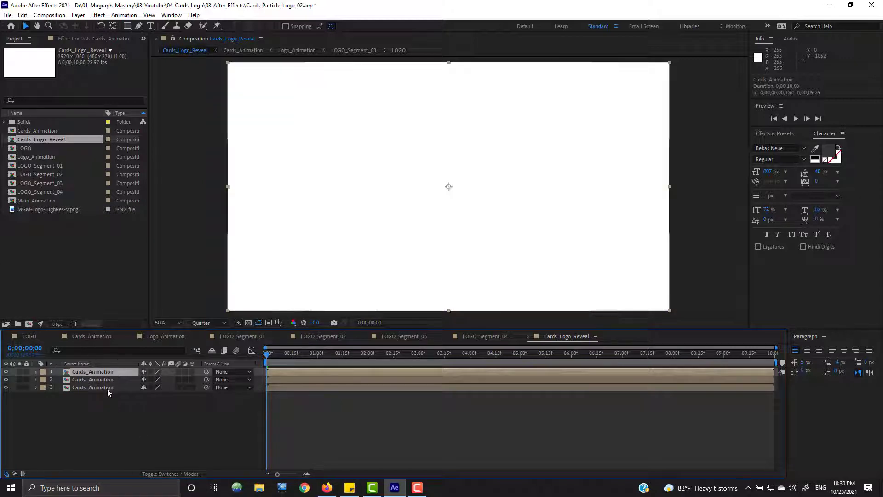
pyautogui.click(110, 387)
pyautogui.click(78, 39)
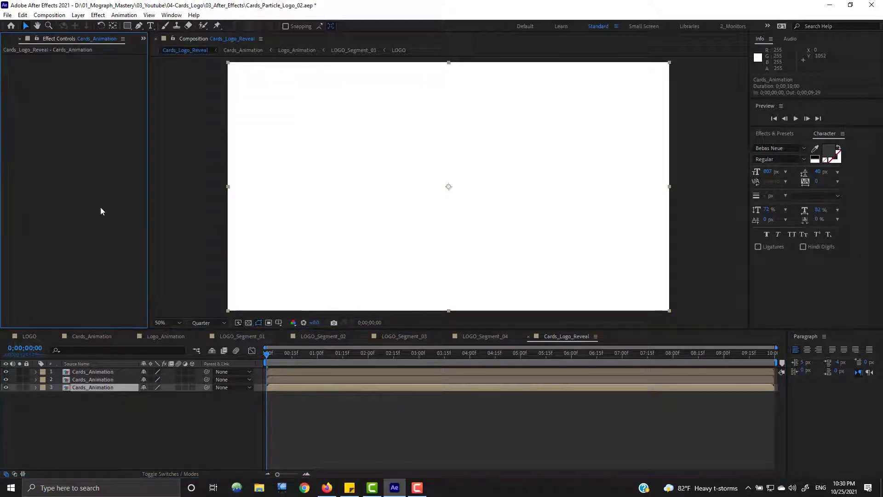
pyautogui.click(98, 372)
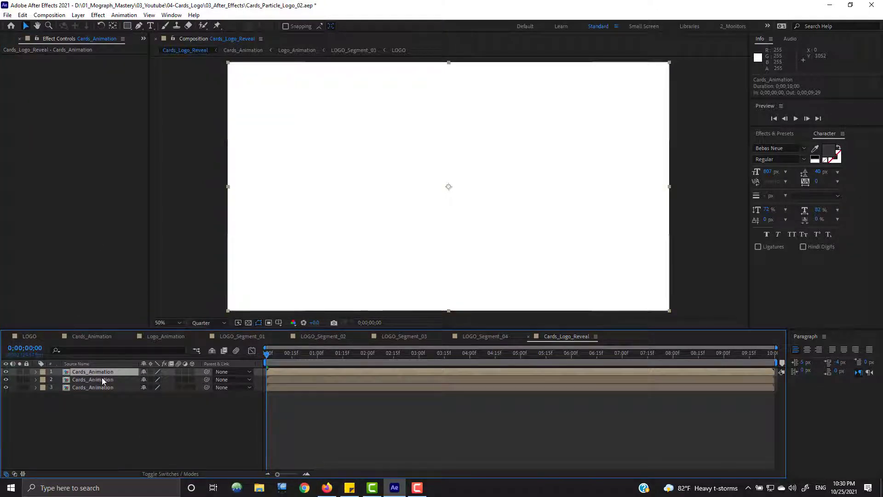
pyautogui.click(102, 388)
pyautogui.hotkey('ctrl', 'd')
# Step: Apply the Set Channels effect to the top Cards_Animation layer and set its green and blue channels to Off
pyautogui.click(103, 371)
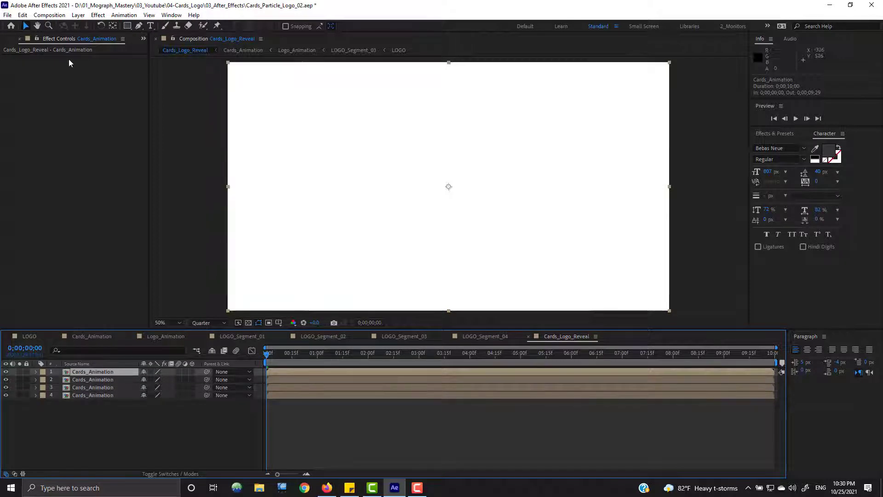
pyautogui.rightClick(102, 103)
pyautogui.rightClick(98, 371)
pyautogui.moveTo(148, 246)
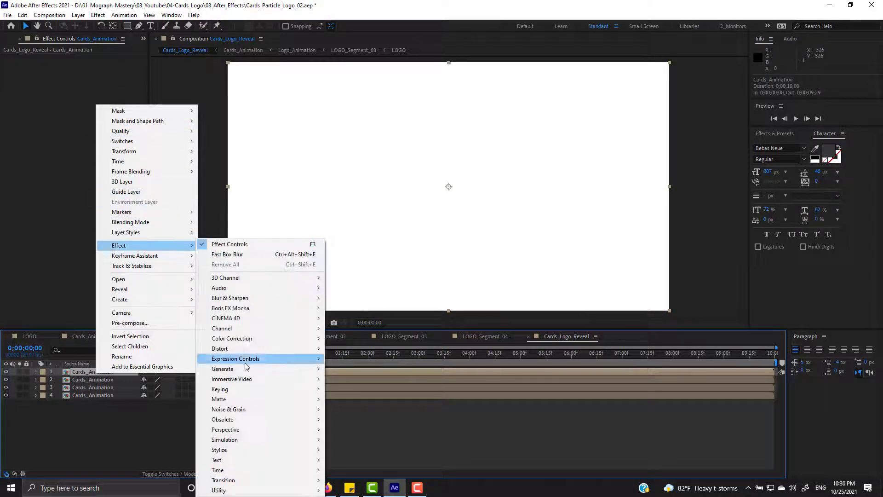
pyautogui.click(362, 420)
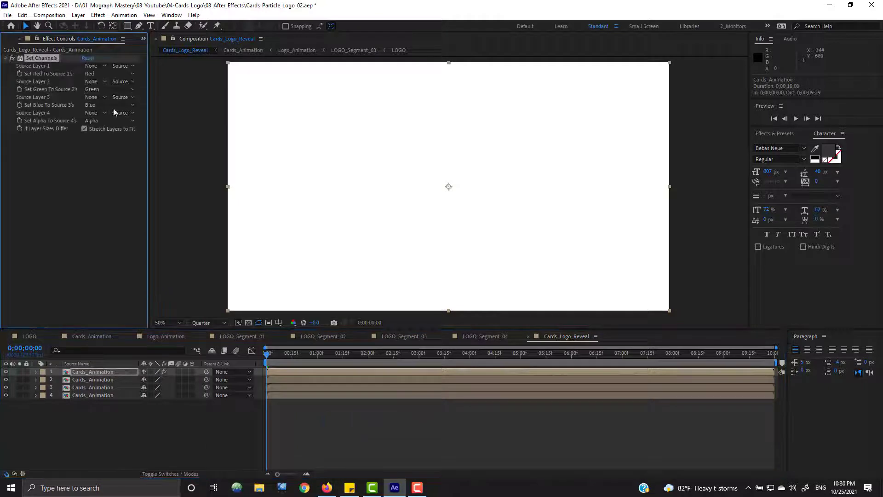
pyautogui.click(99, 90)
pyautogui.click(113, 194)
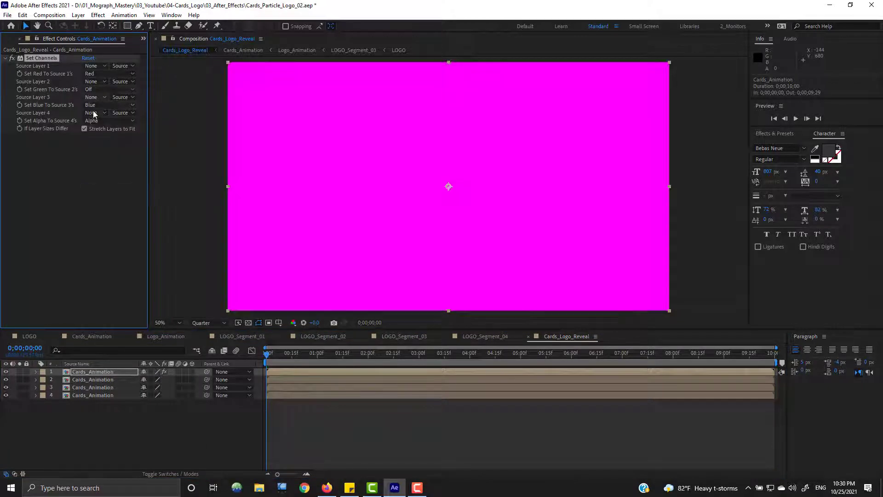
pyautogui.click(106, 105)
pyautogui.click(115, 206)
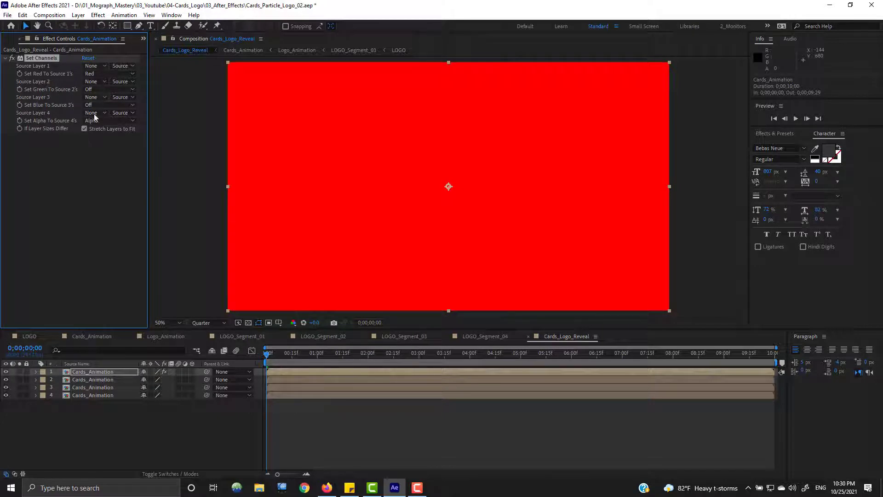
# Step: Apply the Set Channels effect to the second Cards_Animation layer and set its red and blue channels to Off
pyautogui.click(110, 380)
pyautogui.rightClick(110, 380)
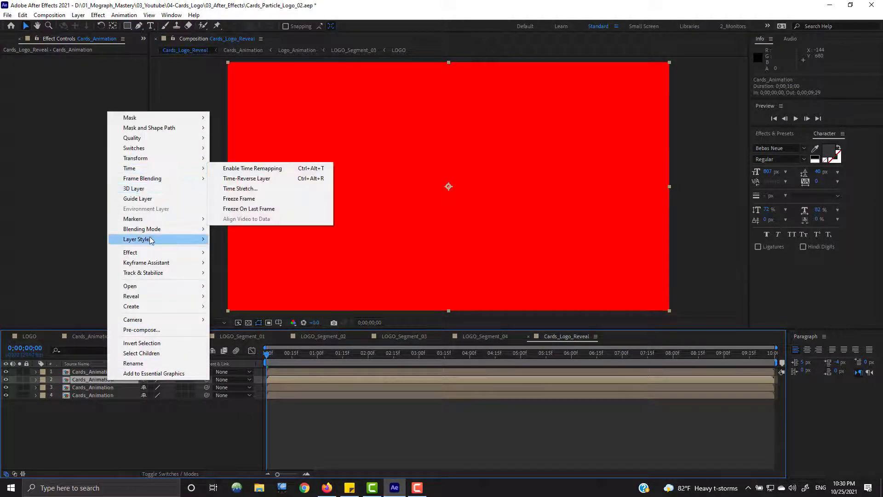
pyautogui.moveTo(138, 252)
pyautogui.moveTo(266, 91)
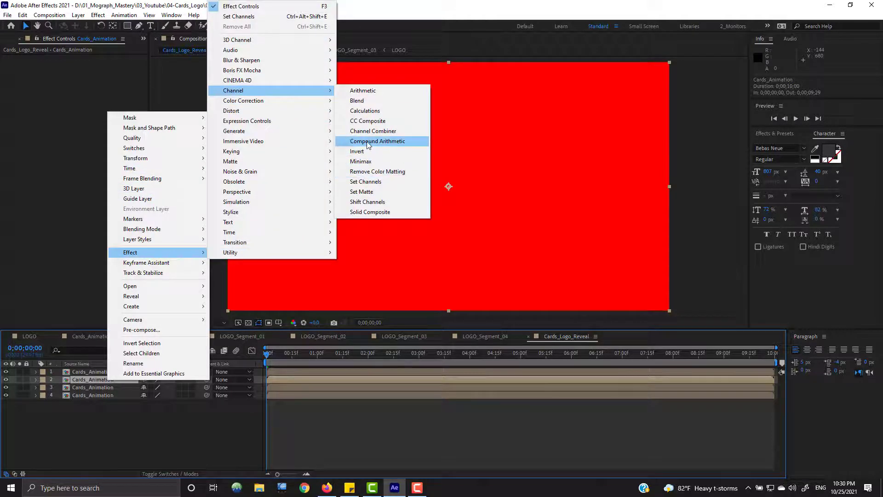
pyautogui.click(366, 182)
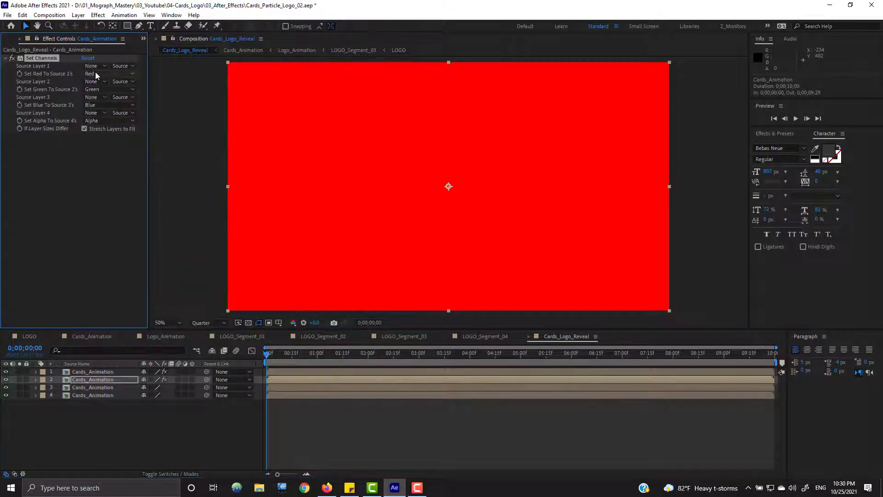
pyautogui.click(96, 75)
pyautogui.click(105, 178)
pyautogui.click(94, 90)
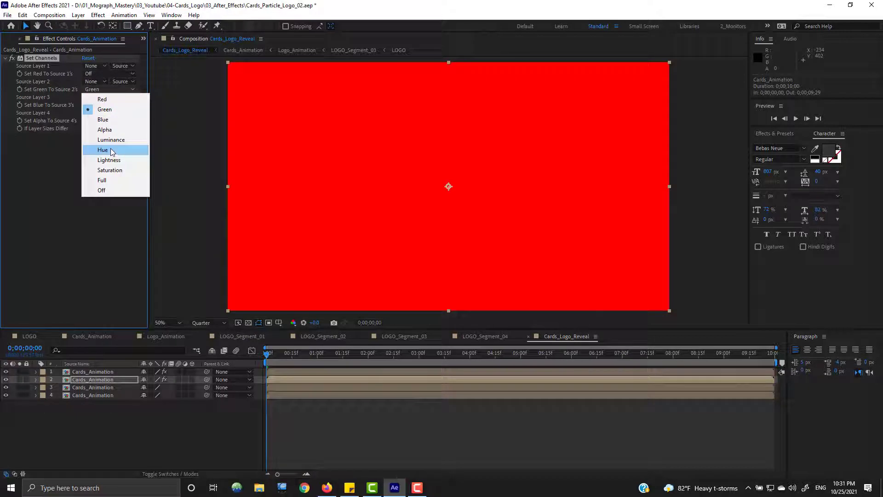
pyautogui.click(105, 120)
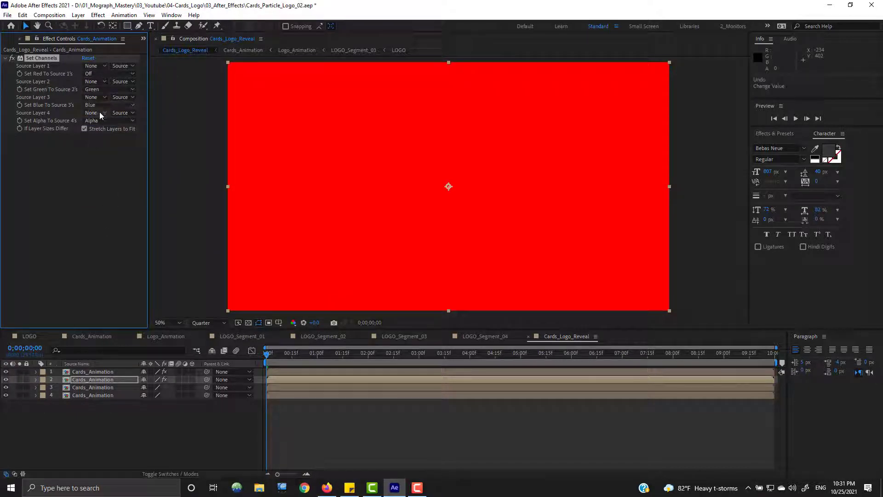
pyautogui.click(100, 112)
pyautogui.click(98, 118)
pyautogui.click(95, 104)
pyautogui.click(101, 208)
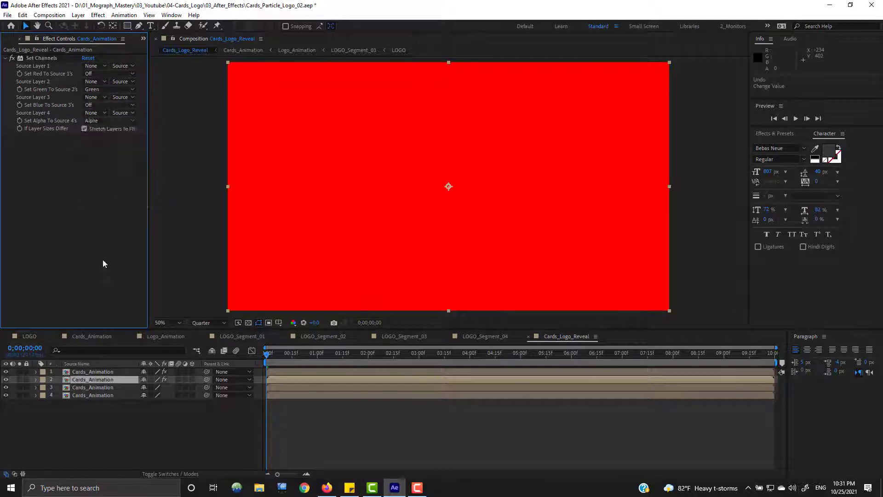
# Step: Hide the top two layers, apply Set Channels to the third Cards_Animation layer, and set its red and green channels to Off
pyautogui.click(6, 372)
pyautogui.click(7, 380)
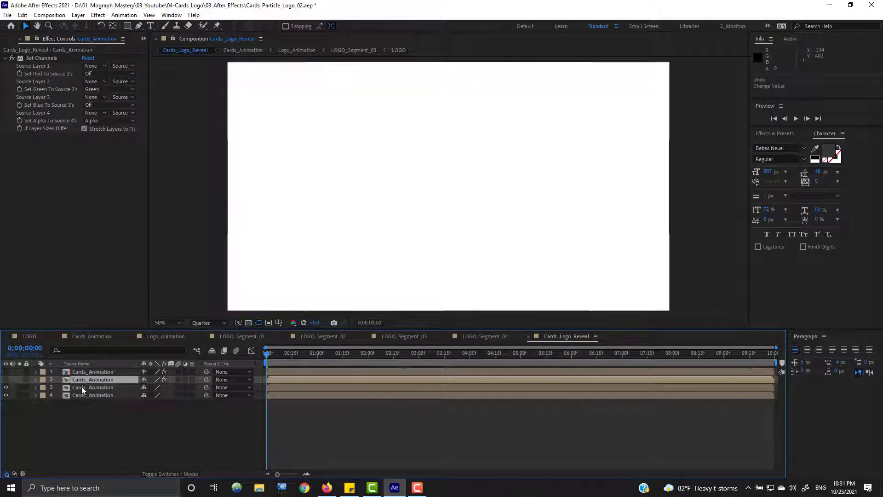
pyautogui.click(83, 387)
pyautogui.rightClick(117, 141)
pyautogui.click(148, 157)
pyautogui.click(108, 74)
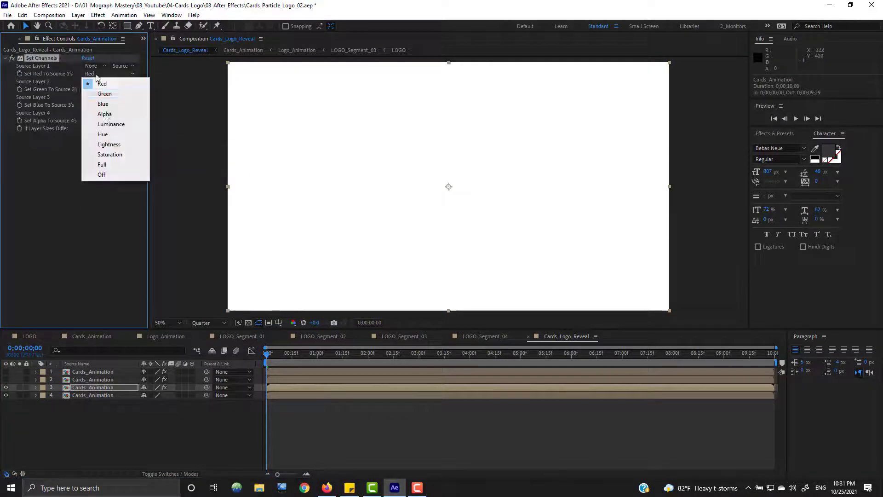
pyautogui.click(102, 174)
pyautogui.click(98, 89)
pyautogui.click(106, 188)
# Step: Set the blending mode of the top two Cards_Animation layers to Add and make both layers visible again
pyautogui.click(102, 379)
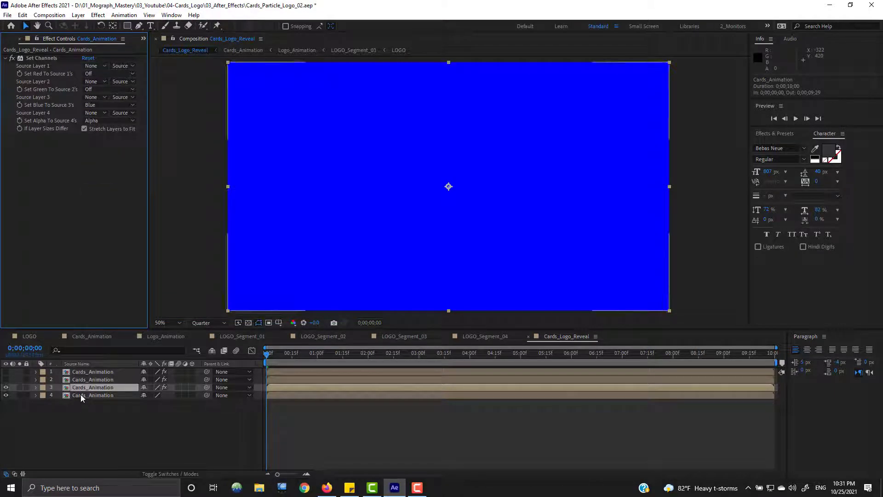
pyautogui.keyDown('shift'); pyautogui.click(92, 371); pyautogui.keyUp('shift')
pyautogui.click(178, 473)
pyautogui.click(156, 379)
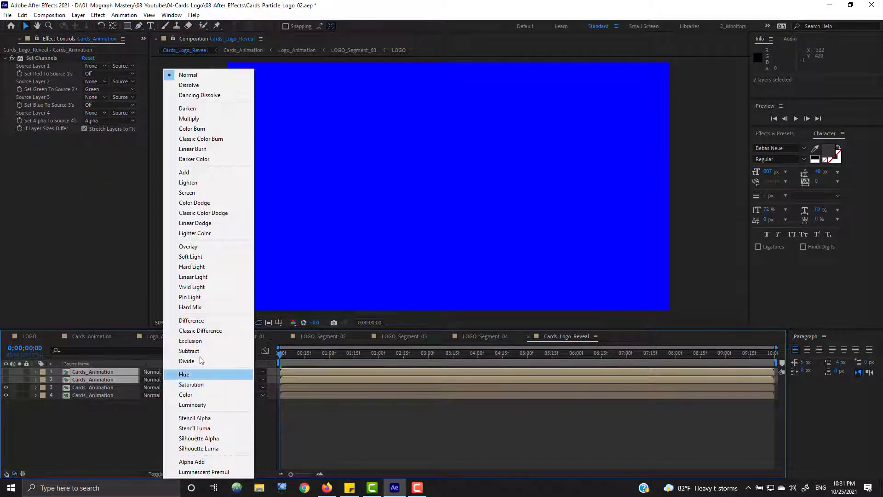
pyautogui.click(184, 172)
pyautogui.moveTo(6, 372); pyautogui.dragTo(6, 379)
pyautogui.click(91, 440)
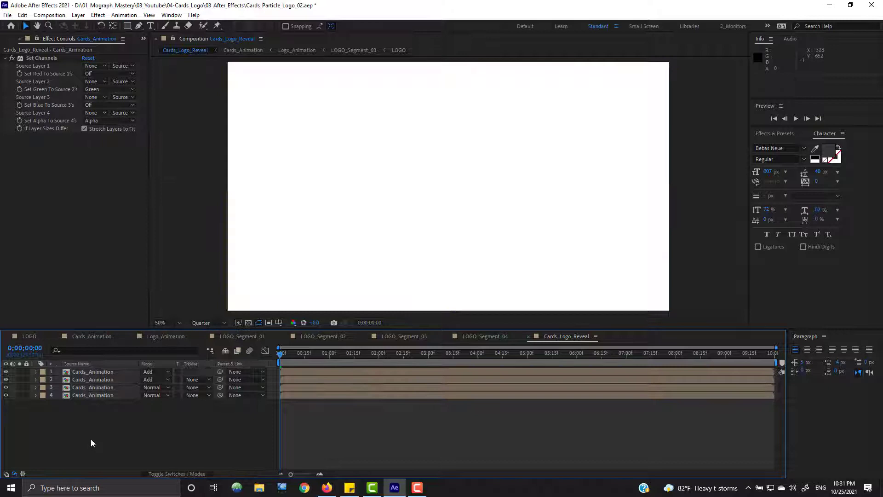
# Step: Offset the colour-channel Cards_Animation layers from one another in time by single-frame shifts at the start of the timeline
pyautogui.click(293, 379)
pyautogui.keyDown('shift'); pyautogui.click(294, 387); pyautogui.keyUp('shift')
pyautogui.moveTo(777, 348); pyautogui.dragTo(316, 348)
pyautogui.click(295, 372)
pyautogui.press('space')
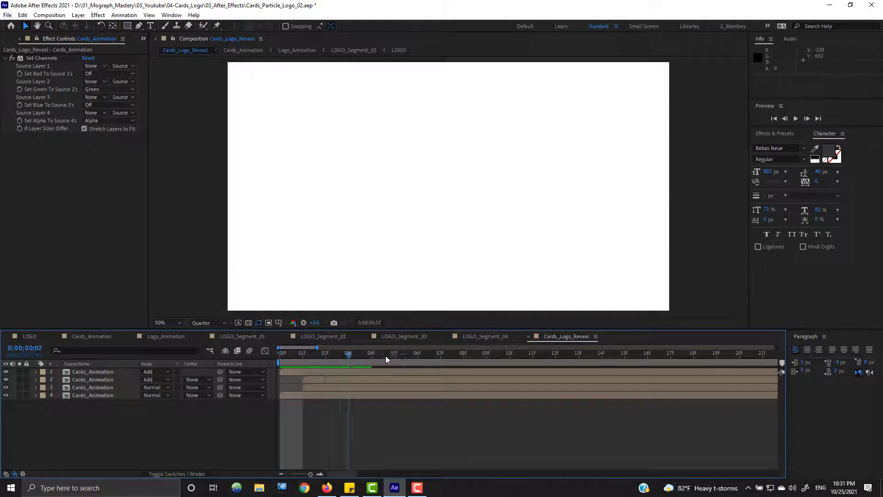
# Step: Scrub through the Cards_Logo_Reveal timeline to check the colour-channel split on the moving logo pieces
pyautogui.moveTo(317, 348); pyautogui.dragTo(777, 349)
pyautogui.moveTo(378, 354); pyautogui.dragTo(428, 365)
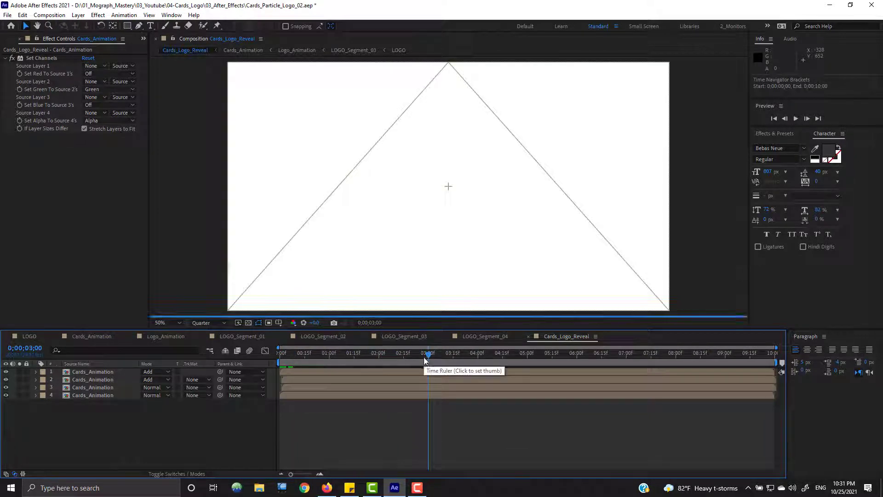
pyautogui.click(353, 355)
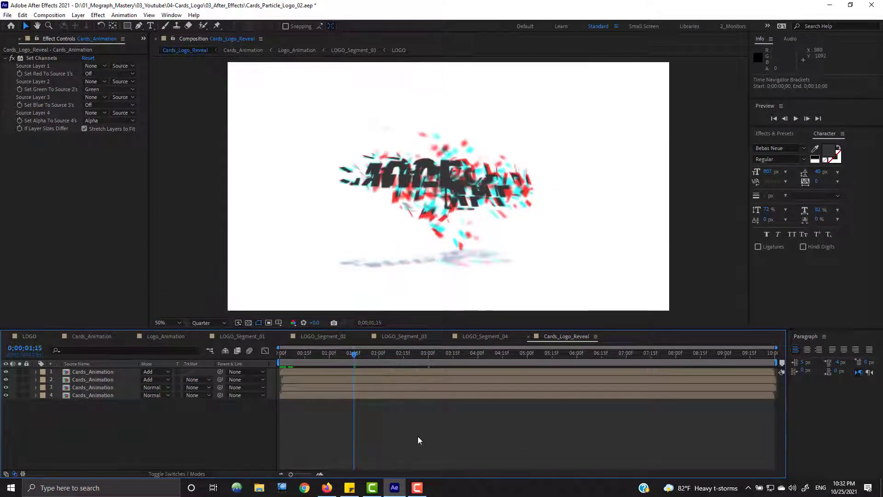
pyautogui.click(308, 355)
pyautogui.moveTo(334, 353); pyautogui.dragTo(484, 365)
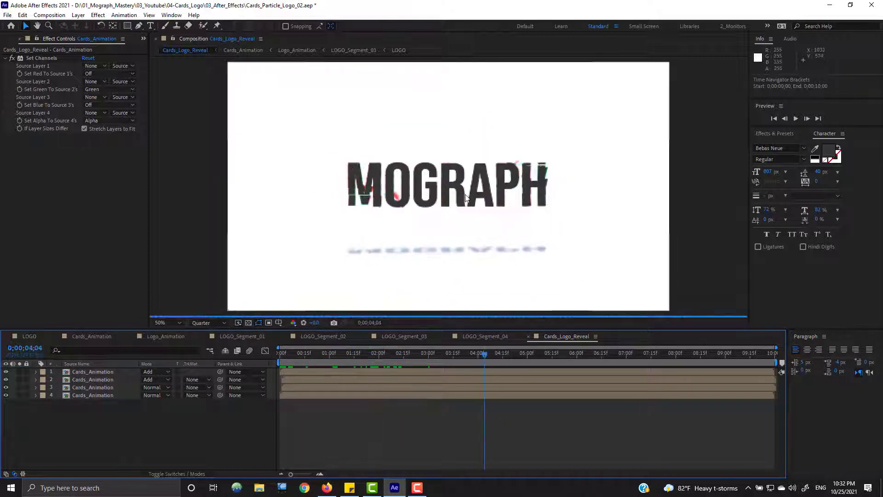
# Step: Set the composition preview resolution to Full to inspect the edges of the MOGRAPH text at 100% magnification
pyautogui.press('.')
pyautogui.press('.')
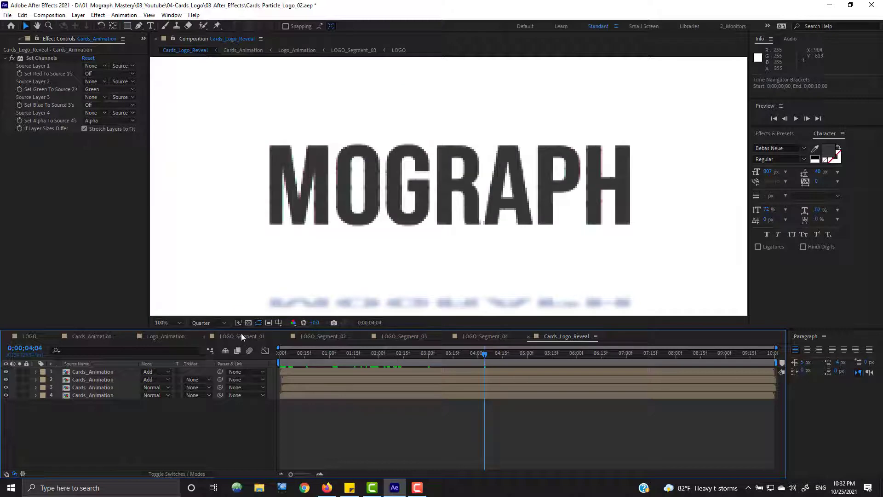
pyautogui.click(209, 323)
pyautogui.click(213, 346)
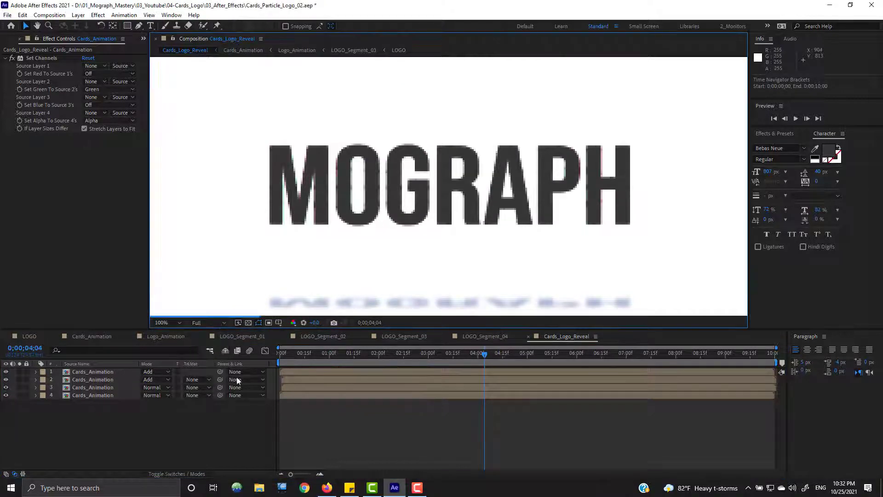
# Step: Reveal the scale of the three colour-channel layers and set the top Cards_Animation layer's scale to 101%
pyautogui.click(314, 372)
pyautogui.keyDown('ctrl'); pyautogui.click(314, 379); pyautogui.keyUp('ctrl')
pyautogui.keyDown('ctrl'); pyautogui.click(314, 388); pyautogui.keyUp('ctrl')
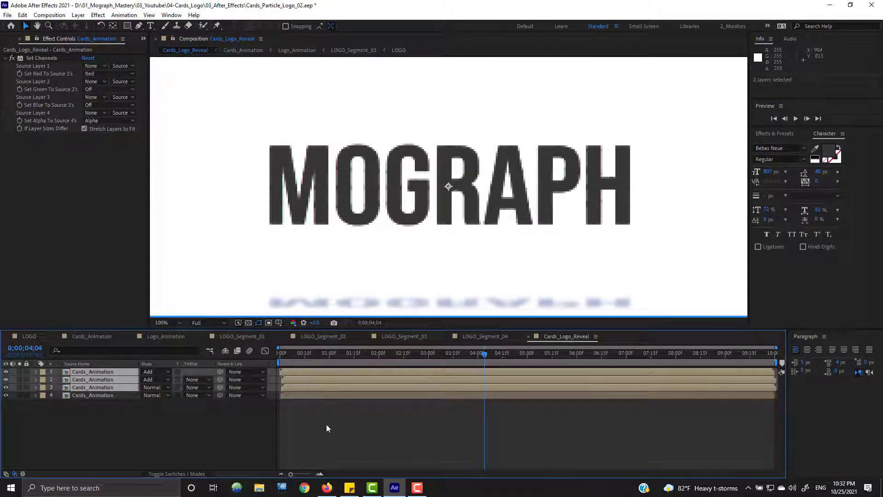
pyautogui.press('s')
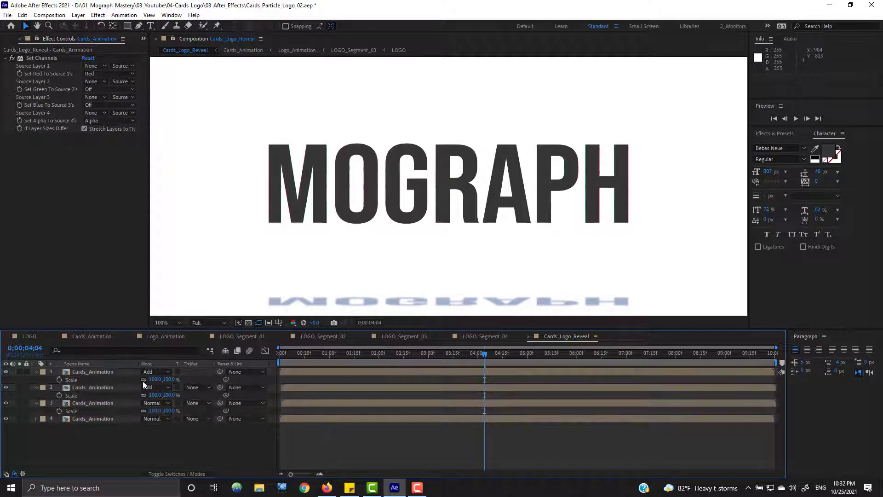
pyautogui.write('101')
pyautogui.press('Return')
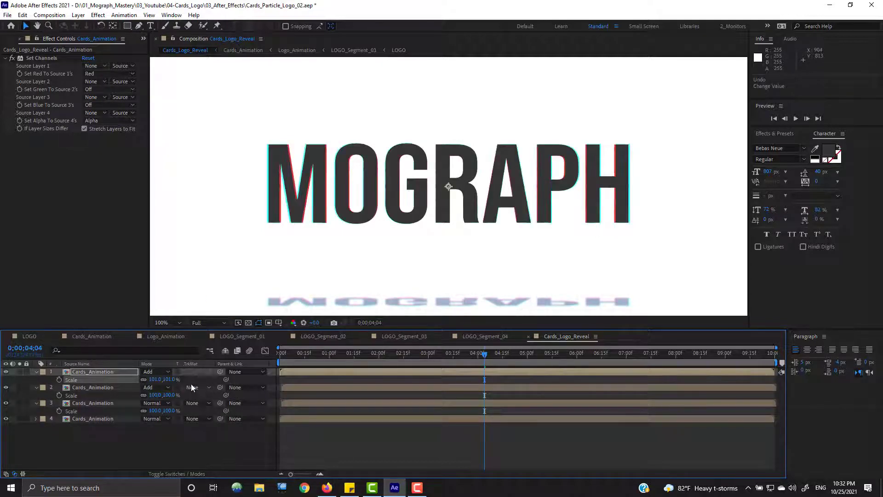
pyautogui.scroll(-1, 520, 220)
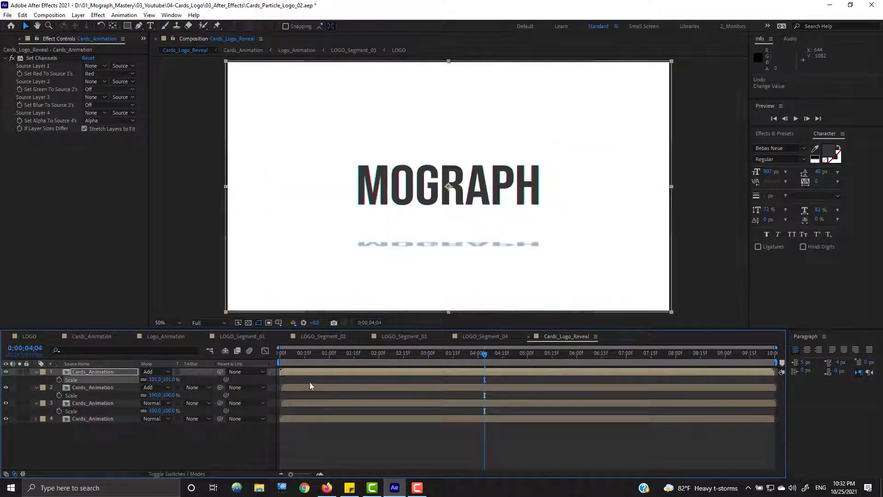
# Step: Collapse the layer properties and scrub through roughly the first three seconds of the animation to check the colour fringing
pyautogui.keyDown('shift'); pyautogui.click(114, 404); pyautogui.keyUp('shift')
pyautogui.click(36, 403)
pyautogui.click(179, 444)
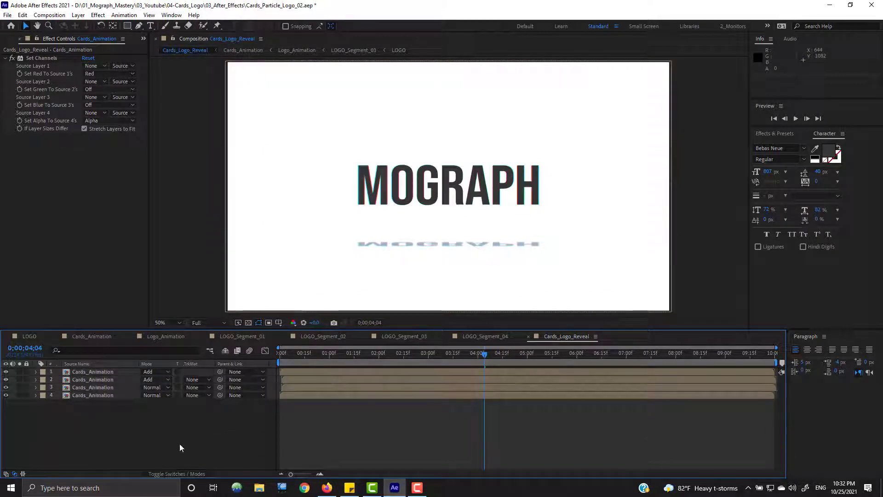
pyautogui.moveTo(279, 354); pyautogui.dragTo(370, 355)
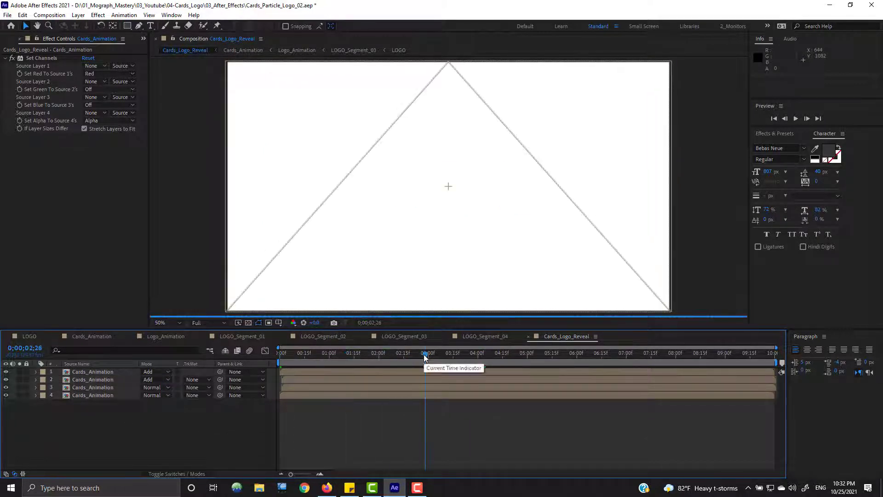